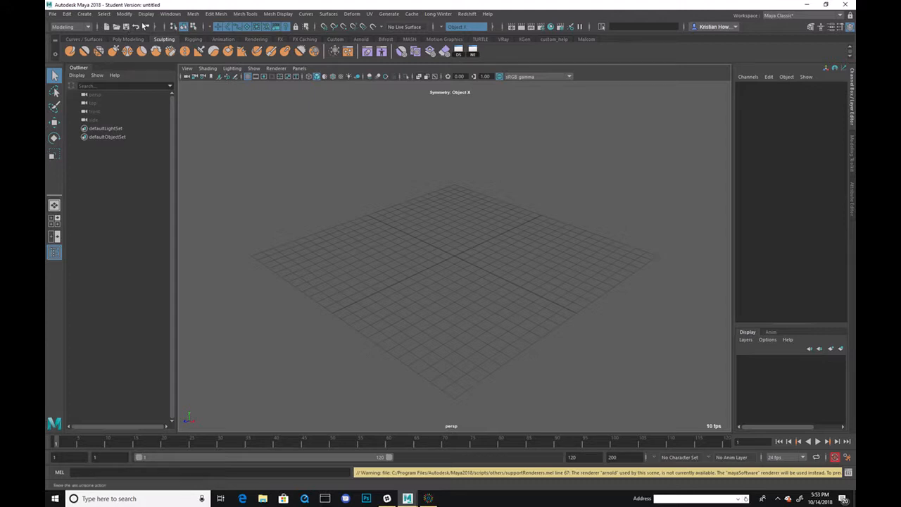
Create a polygon helix at the grid origin and raise it to about 1.36 in Y.
click(87, 13)
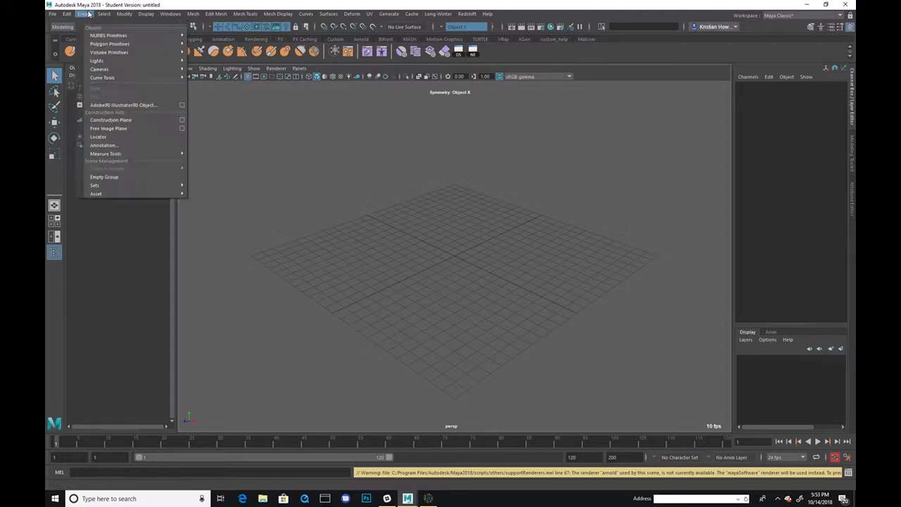
click(124, 28)
drag(145, 50, 153, 150)
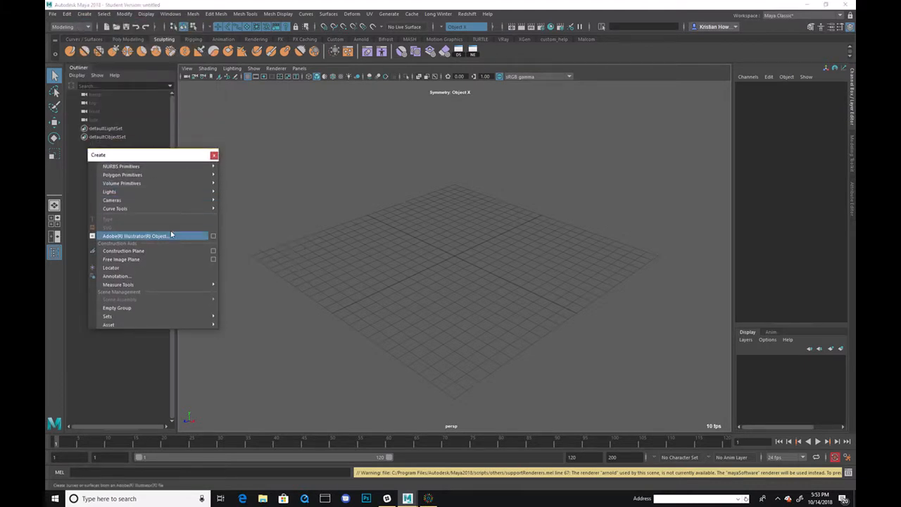
mouse_move(169, 175)
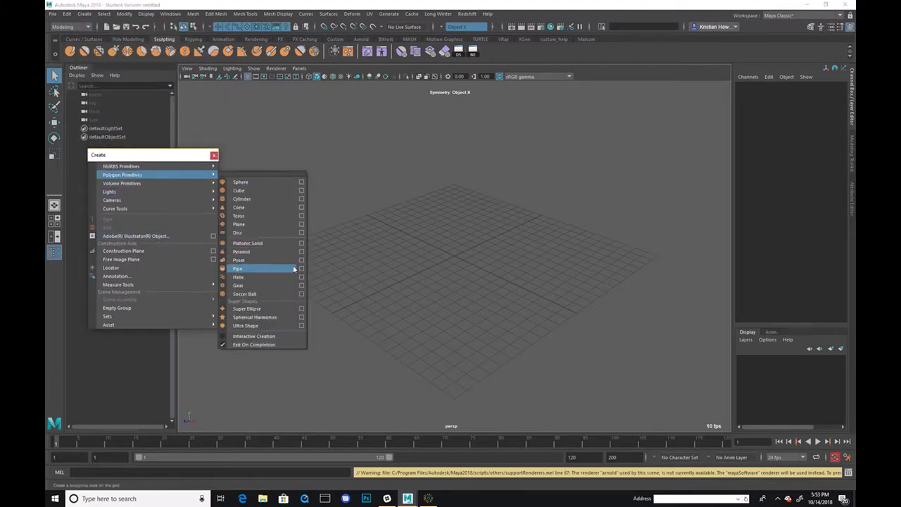
click(274, 277)
key(x)
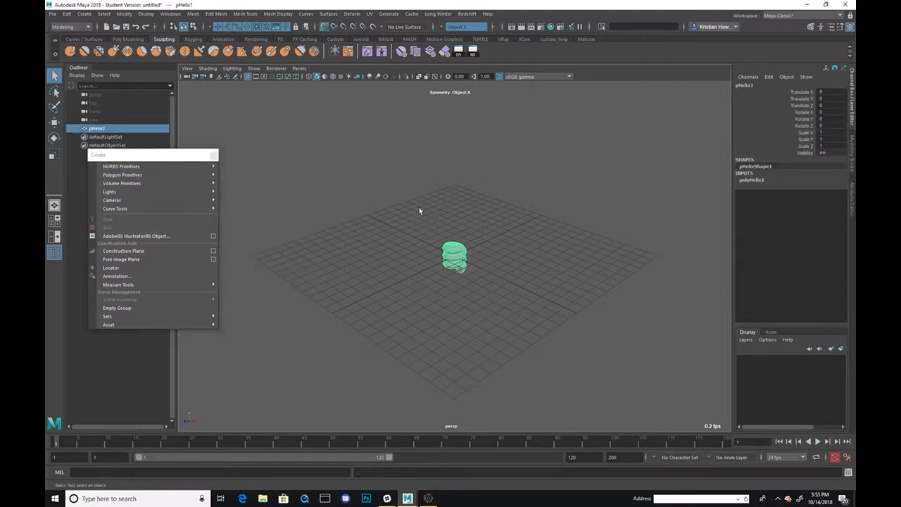
alt+drag(476, 237, 477, 204)
key(w)
Set the helix's number of coils to 30 in its creation inputs.
click(751, 181)
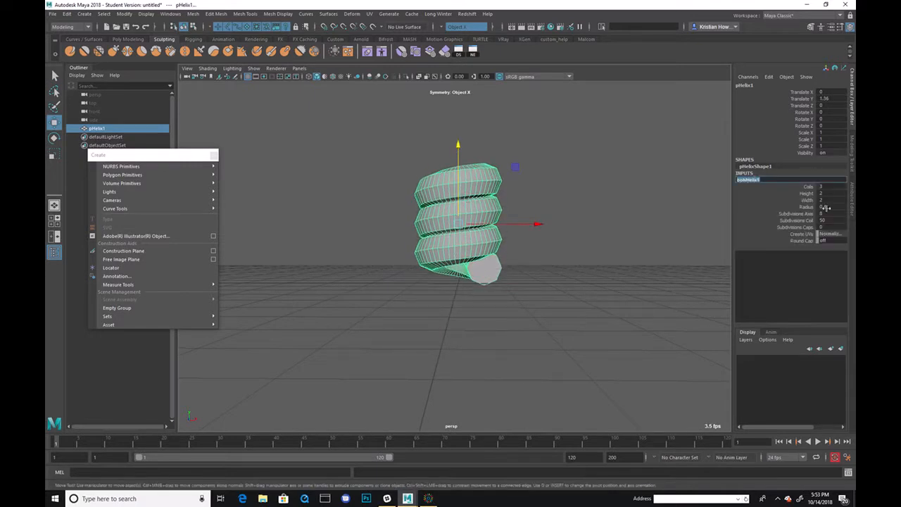
click(810, 186)
middle_drag(696, 220, 767, 229)
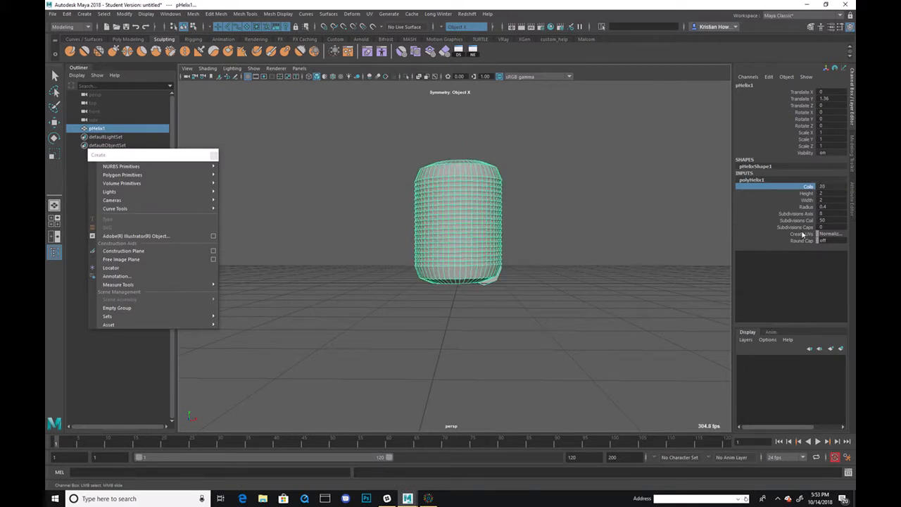
double_click(821, 186)
text(30)
key(Return)
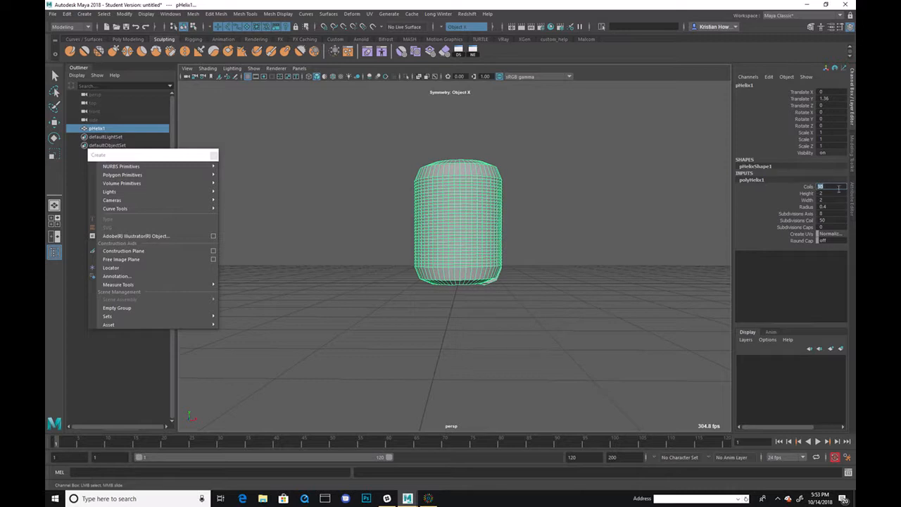
alt+drag(601, 161, 665, 169)
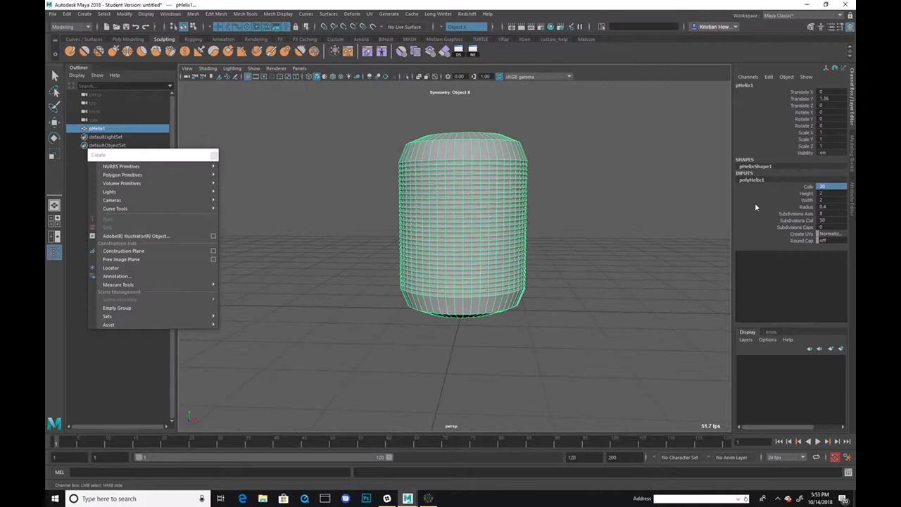
Try out the helix's height adjustment and set its width to 2.1.
click(803, 194)
middle_drag(642, 214, 651, 203)
alt+drag(668, 206, 689, 213)
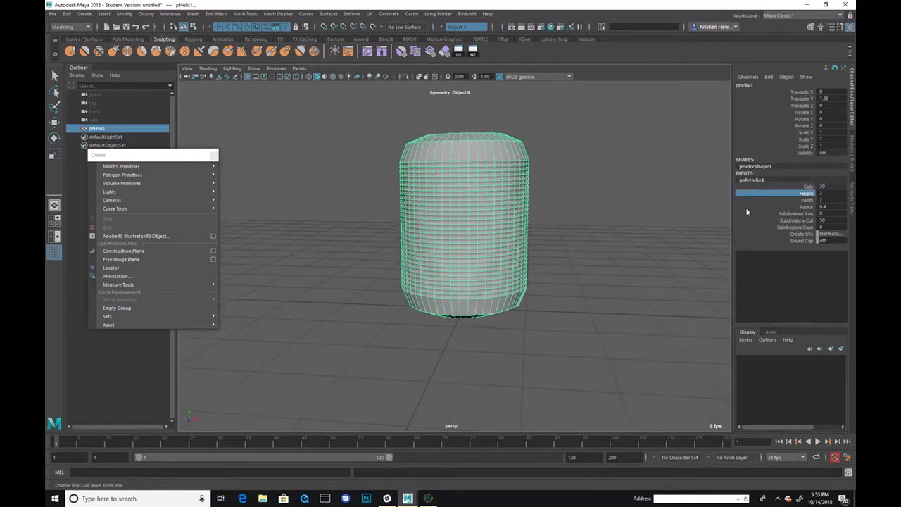
click(808, 200)
middle_drag(660, 195, 651, 191)
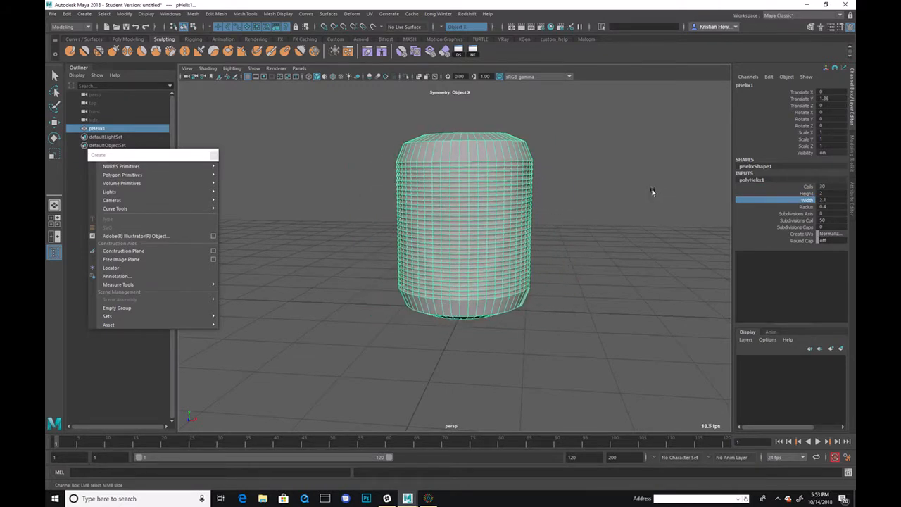
Try thinner and thicker coils, and set the helix's radius to 0.15.
click(772, 206)
middle_drag(684, 218, 683, 217)
click(841, 409)
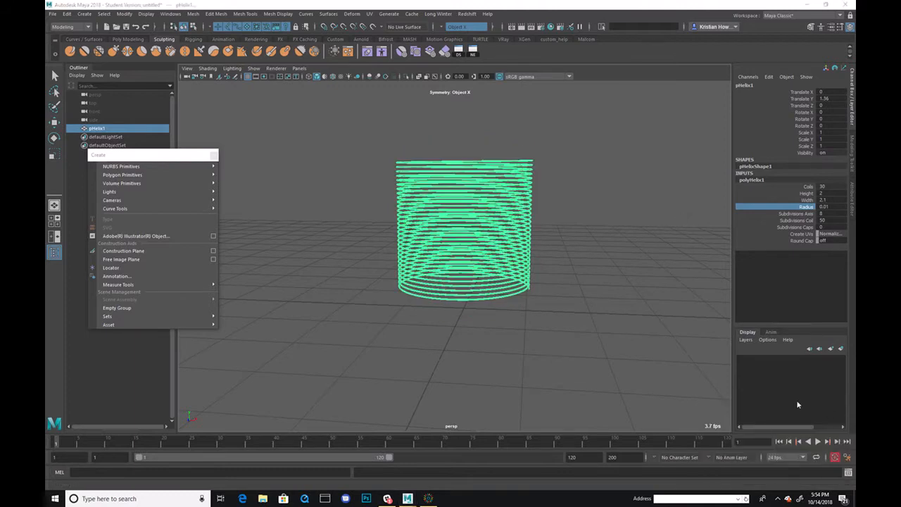
alt+drag(570, 249, 658, 303)
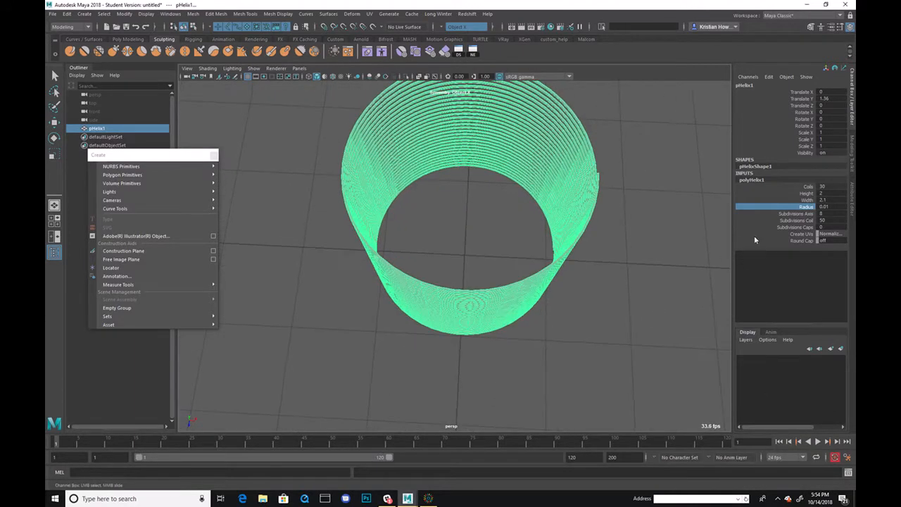
middle_drag(670, 259, 675, 262)
click(823, 207)
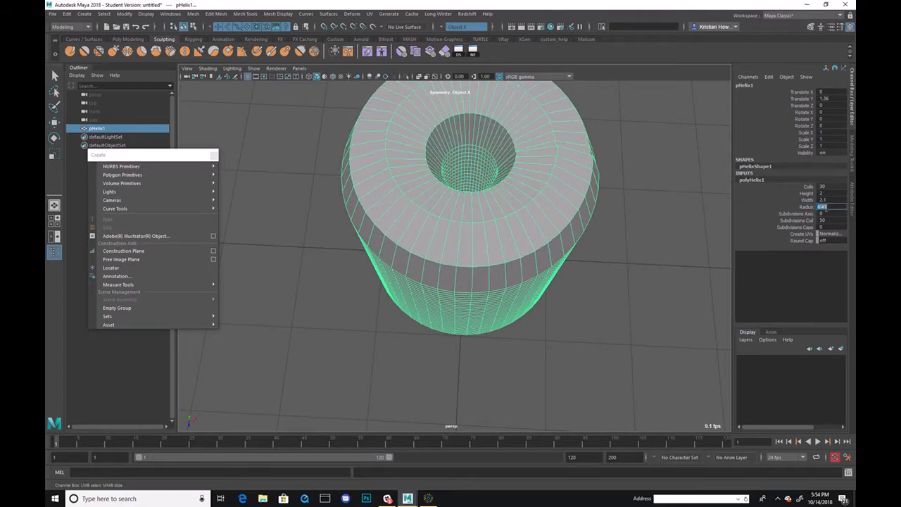
text(0.15)
key(Return)
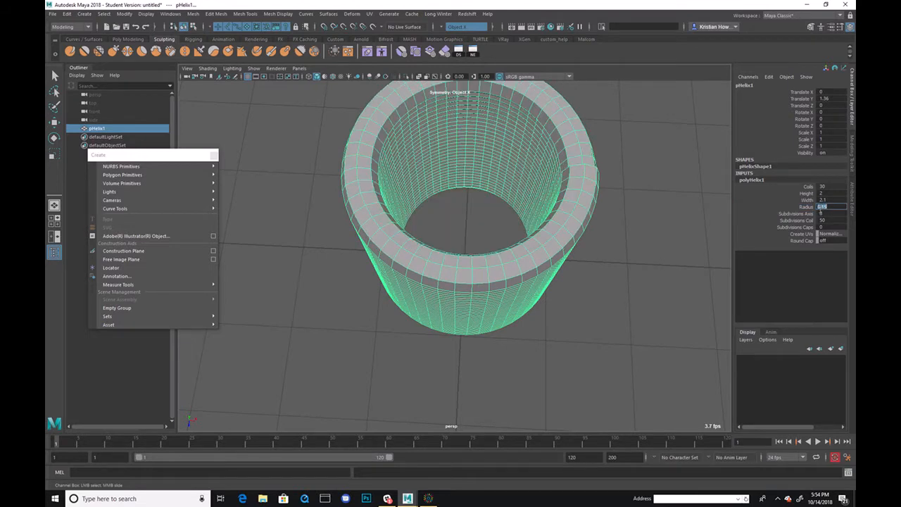
Deselect the helix and examine the spacing of its coils and the end of the coil around its upper rim.
alt+drag(595, 205, 589, 223)
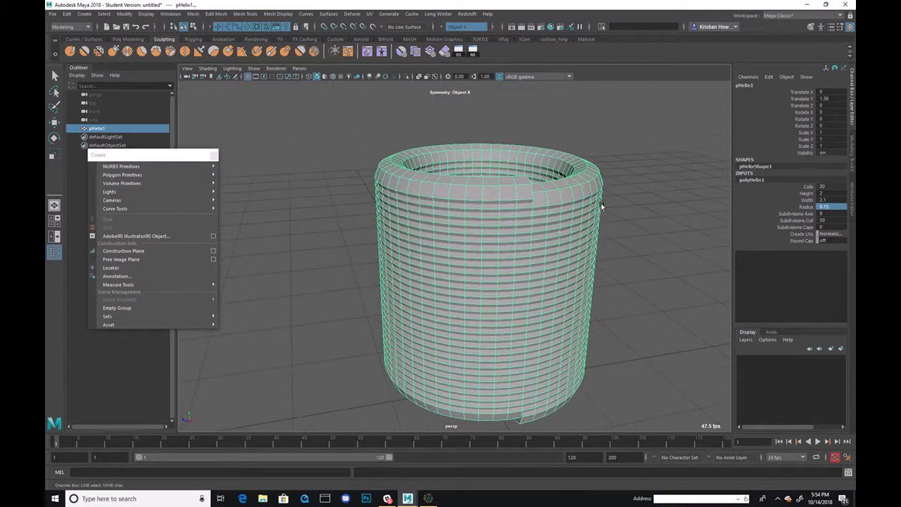
click(641, 163)
key(w)
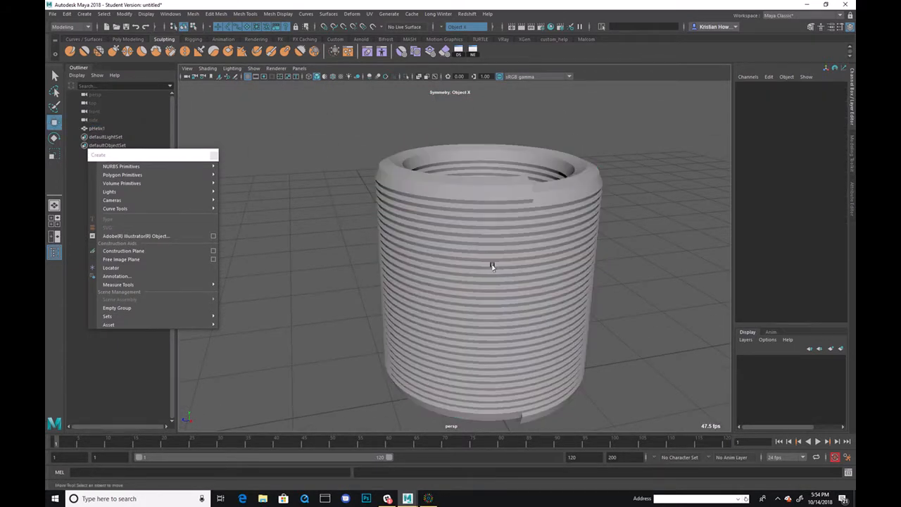
alt+drag(479, 196, 484, 219)
alt+right_drag(484, 219, 583, 233)
alt+drag(583, 233, 576, 209)
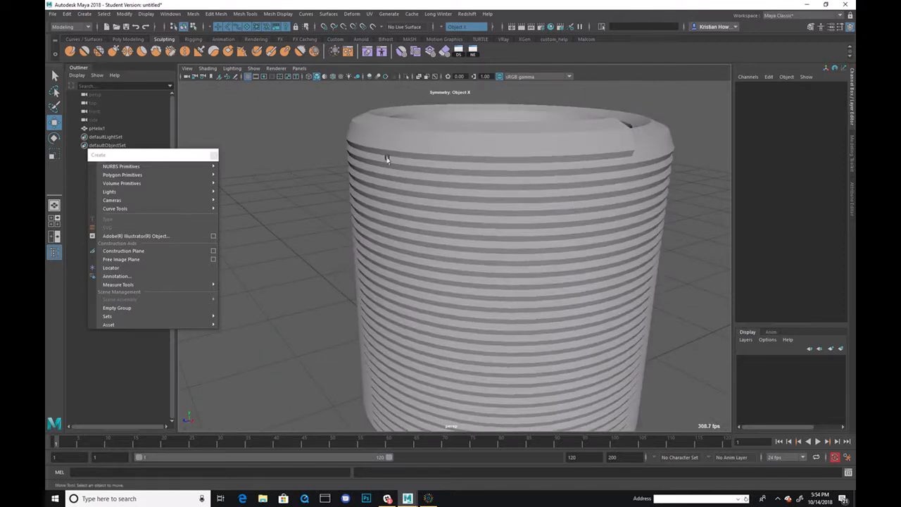
alt+drag(539, 181, 357, 215)
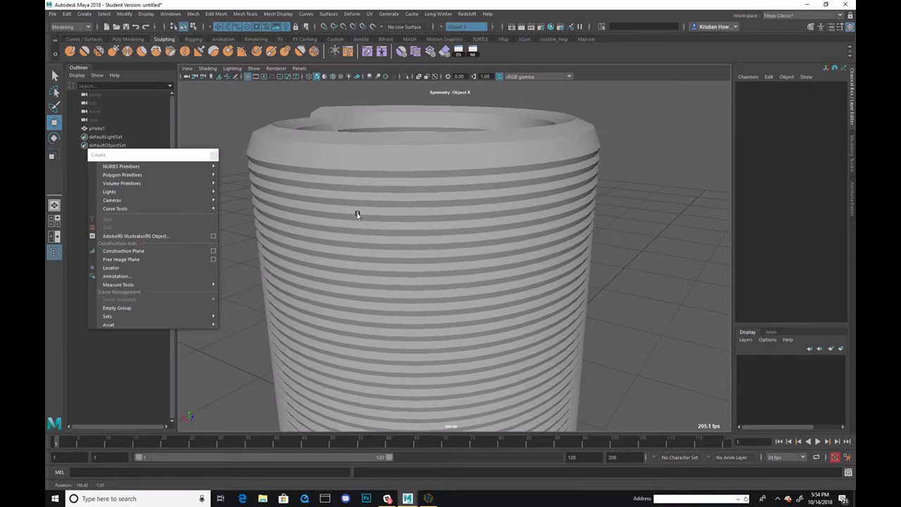
Try thinning the helix's coils by reducing its radius to 0.01.
click(378, 177)
scroll(493, 212, down, 5)
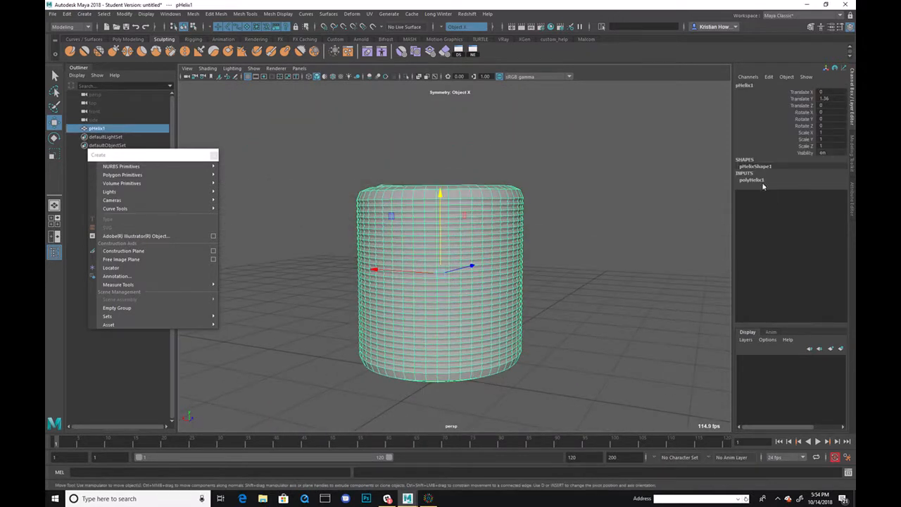
click(756, 181)
click(788, 207)
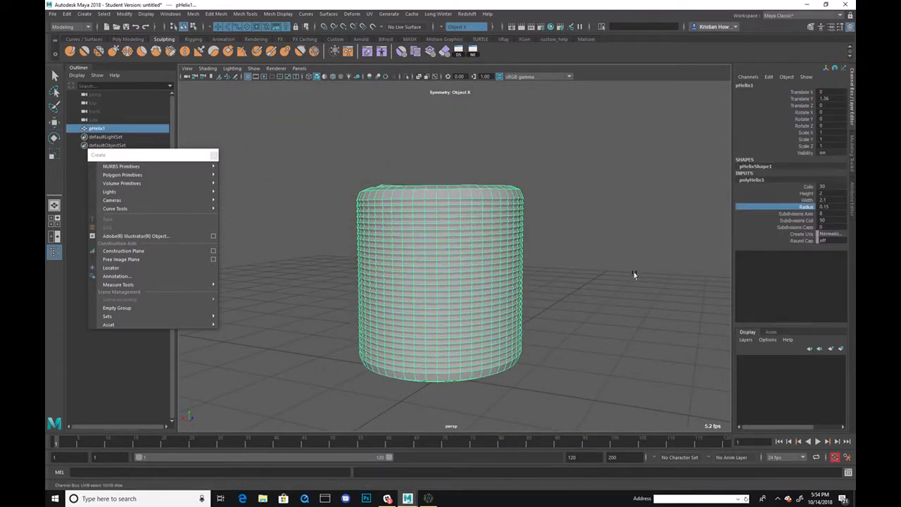
middle_drag(634, 274, 559, 279)
alt+drag(549, 279, 569, 275)
click(561, 285)
Try stretching the thinned helix vertically to a Y scale of about 57.2.
click(443, 286)
key(r)
drag(440, 198, 474, 233)
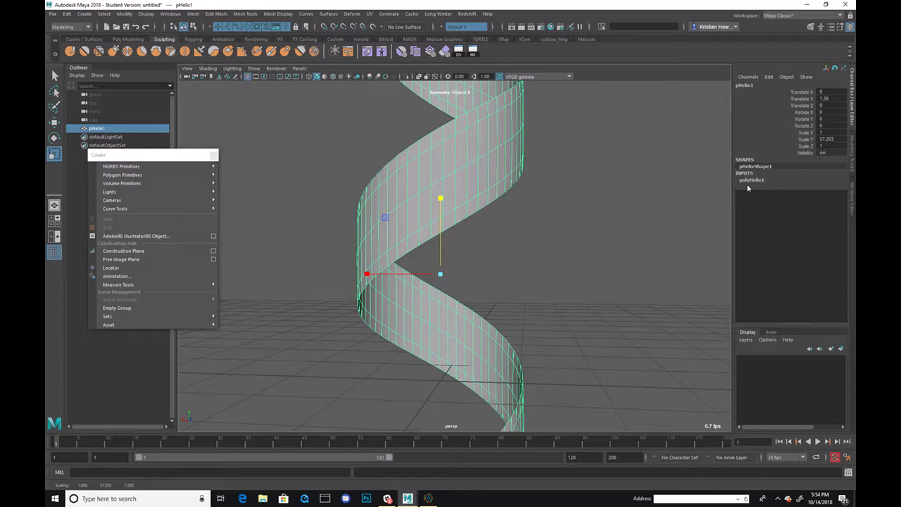
middle_drag(731, 188, 655, 213)
Undo the vertical stretch and the radius reduction on the helix.
key(ctrl+z)
key(ctrl+z)
key(ctrl+z)
key(ctrl+z)
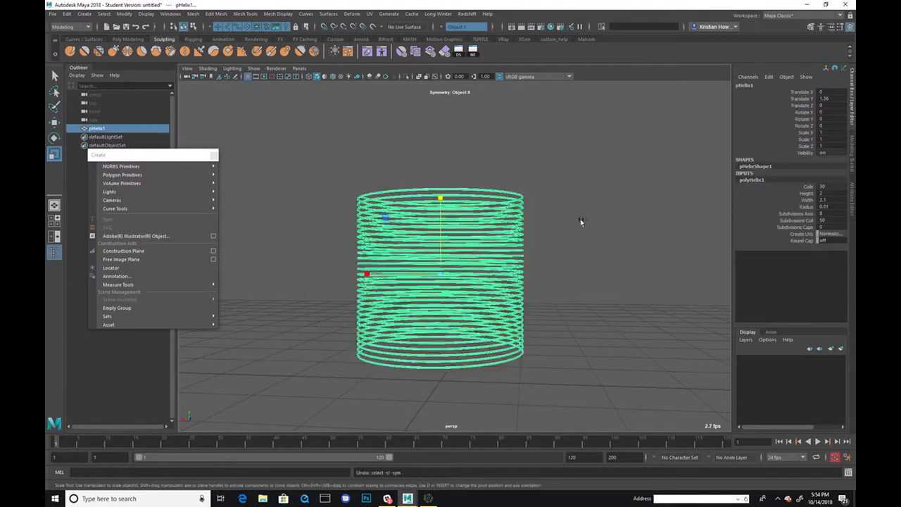
alt+drag(547, 172, 549, 221)
alt+right_drag(549, 221, 644, 249)
alt+drag(643, 249, 382, 217)
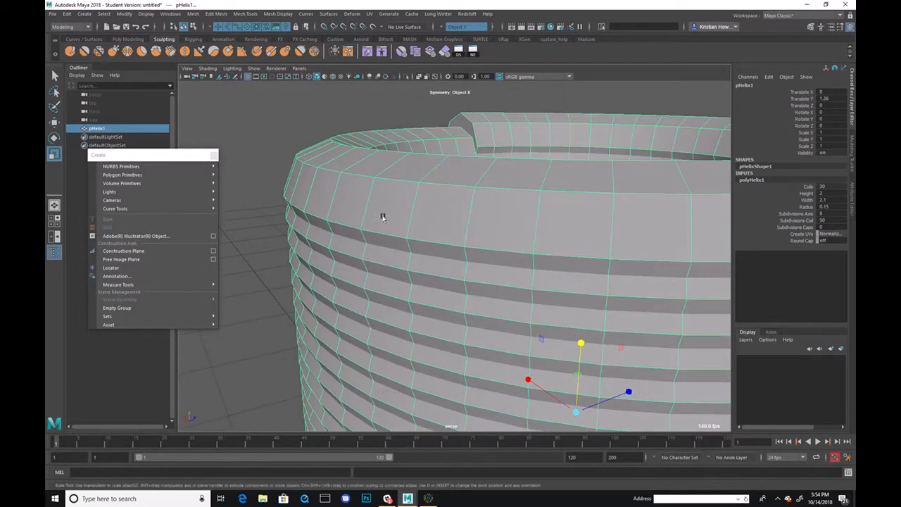
Try reducing the helix's Subdivisions Axis to 3 for a triangular coil cross-section.
click(805, 214)
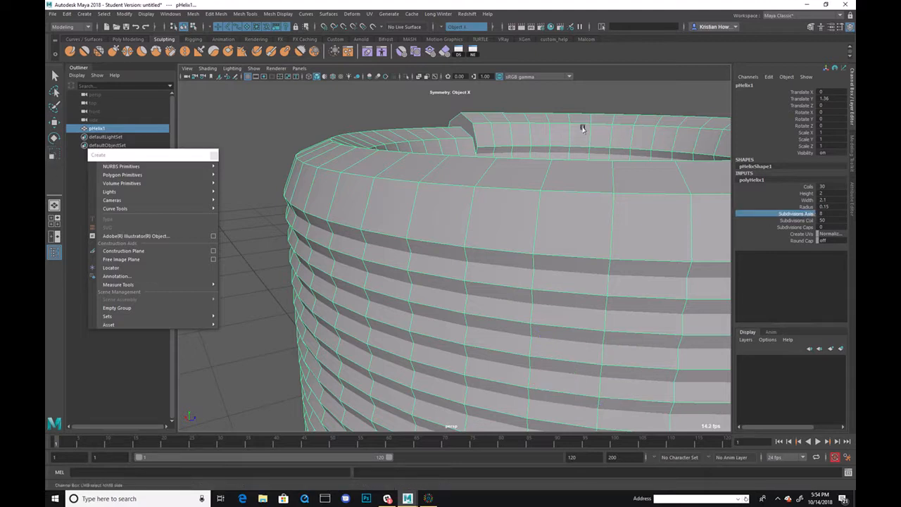
middle_drag(579, 101, 388, 179)
alt+drag(388, 179, 410, 151)
alt+middle_drag(410, 151, 406, 166)
mouse_move(405, 166)
alt+mouse_down()
mouse_move(376, 155)
mouse_move(408, 158)
alt+mouse_up()
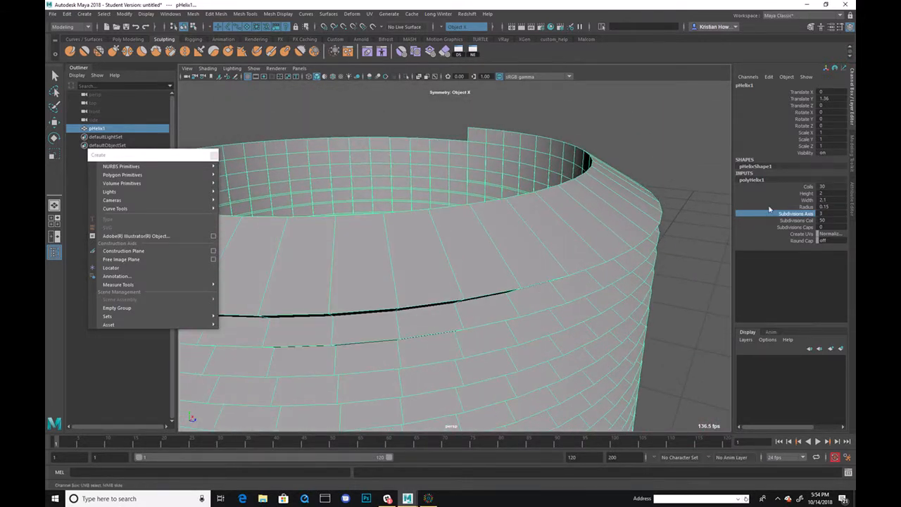
Try adjusting the helix's width, and undo that change together with the Subdivisions Axis reduction.
click(793, 200)
mouse_move(660, 155)
middle_down()
mouse_move(644, 153)
mouse_move(668, 152)
mouse_move(655, 152)
middle_up()
alt+drag(610, 169, 635, 178)
key(ctrl+z)
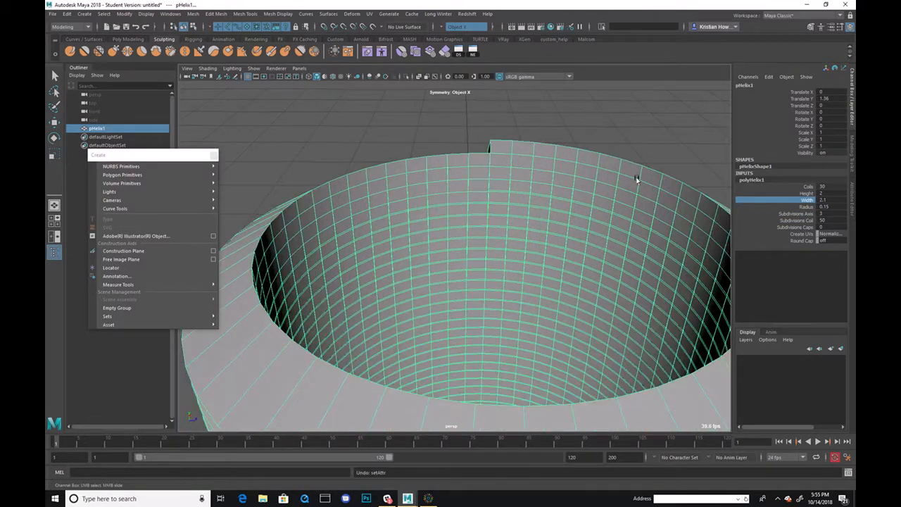
key(ctrl+z)
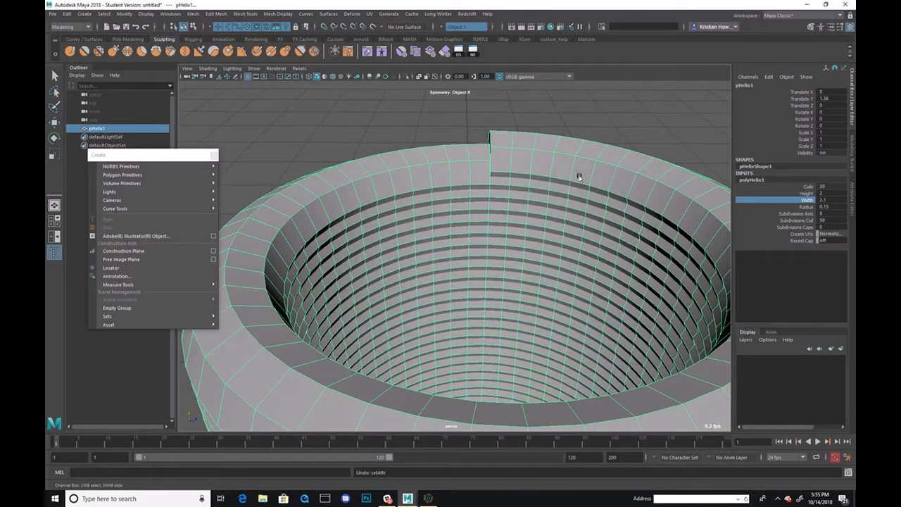
Set the helix's Subdivisions Axis to 4 for a four-sided coil cross-section.
alt+drag(602, 178, 592, 159)
alt+right_drag(592, 159, 594, 168)
alt+drag(594, 168, 570, 160)
double_click(824, 214)
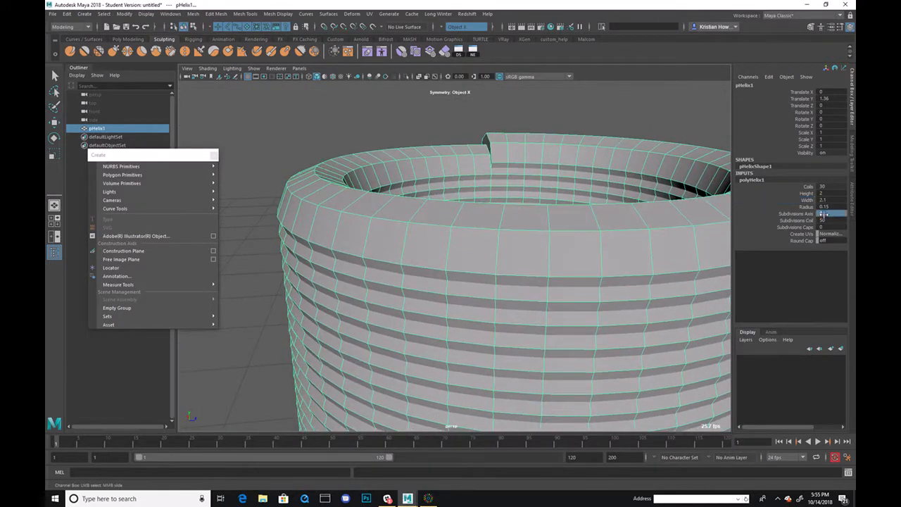
text(4)
key(Return)
Select the spiral edge loop on the helix's inner side and convert its polygon edges to a curve.
alt+drag(589, 158, 619, 193)
right_drag(469, 155, 469, 136)
double_click(473, 190)
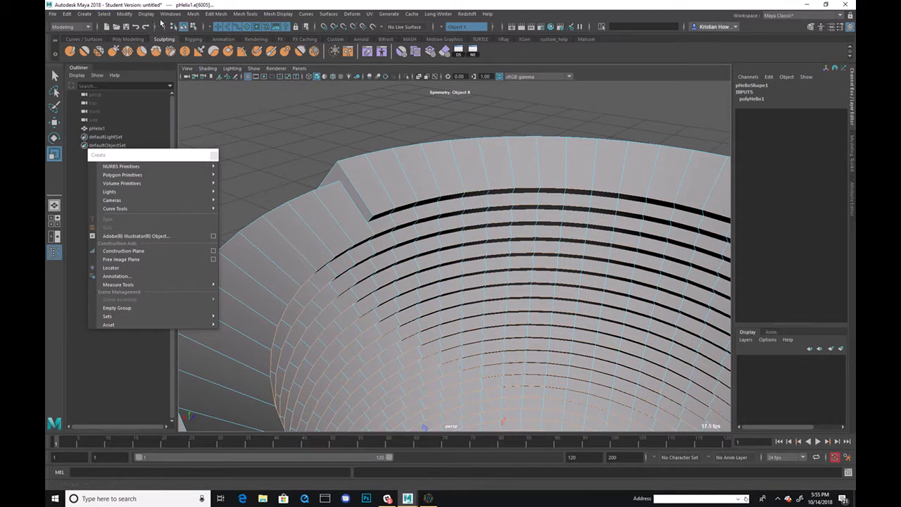
click(124, 14)
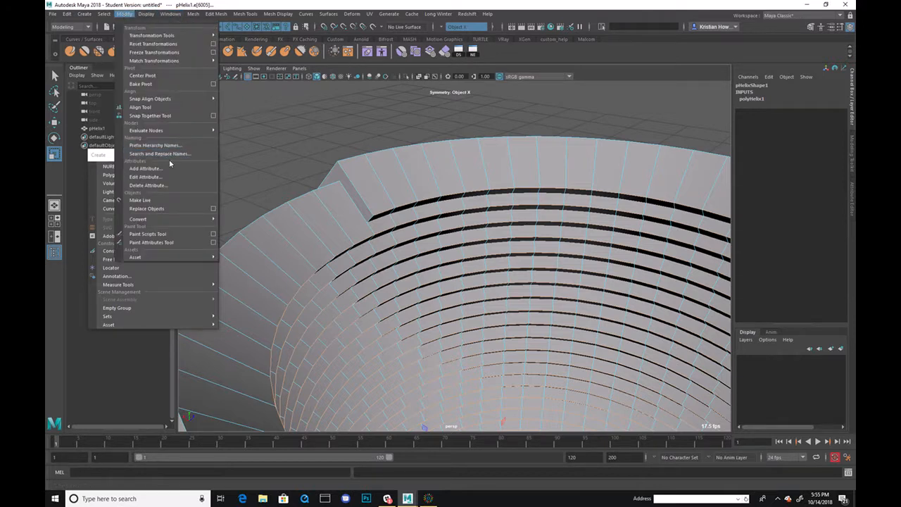
mouse_move(167, 220)
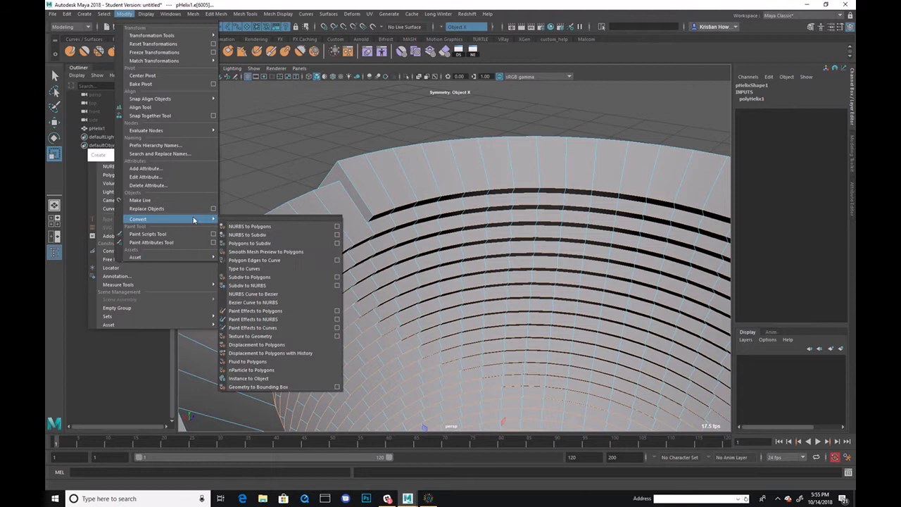
click(278, 261)
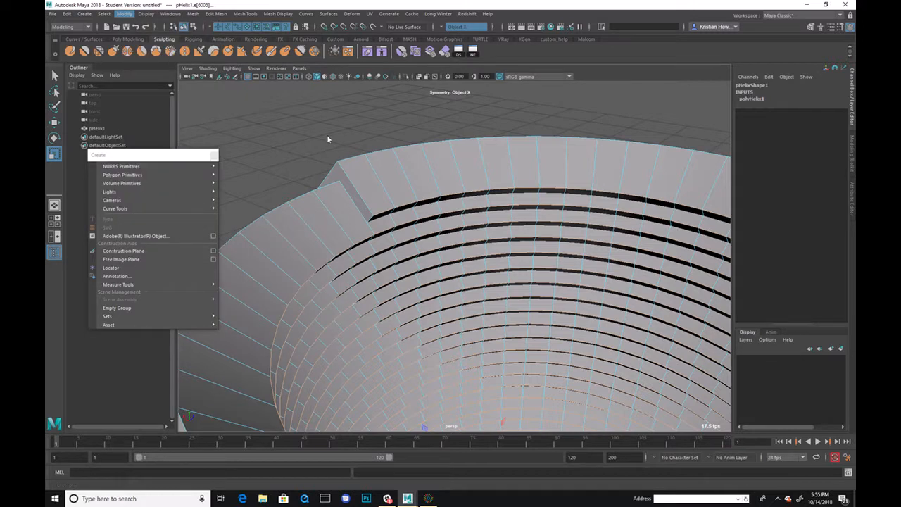
Select the spiral edge loop along the helix's outer side and convert its polygon edges to a second curve.
alt+drag(290, 131, 398, 148)
right_drag(415, 145, 416, 130)
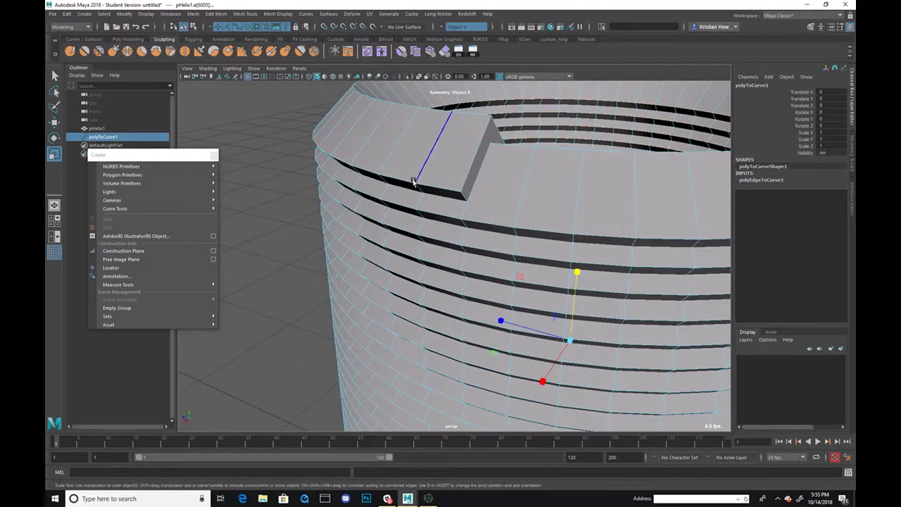
click(398, 184)
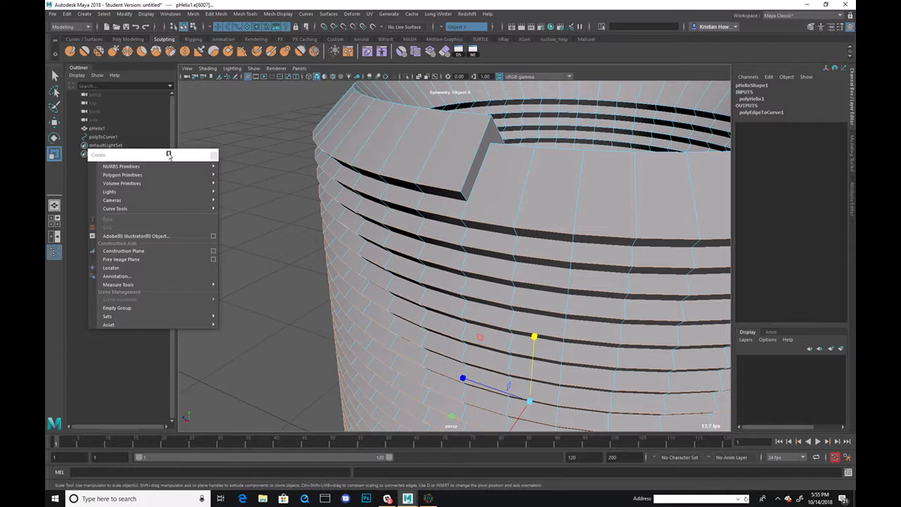
key(g)
key(f)
mouse_move(207, 211)
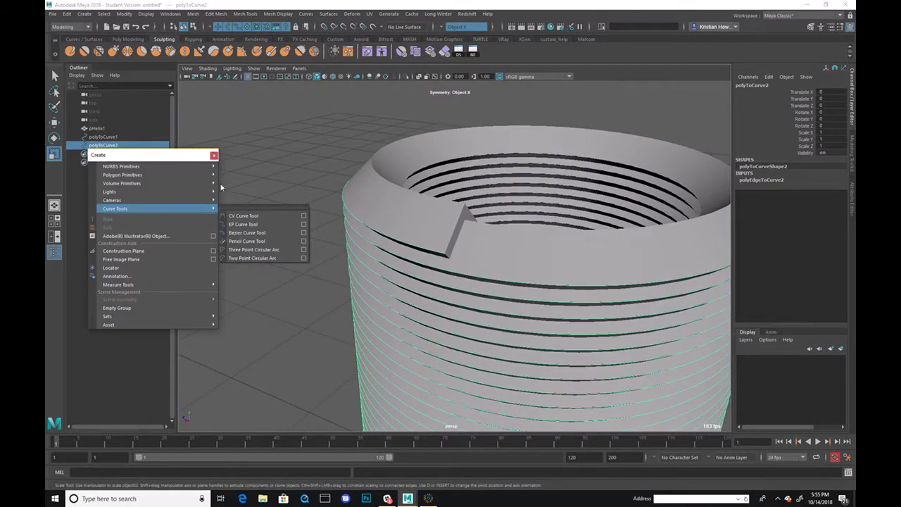
Select the polygon helix and hide it, leaving only the two extracted spiral curves showing.
click(219, 142)
drag(182, 156, 264, 212)
click(116, 130)
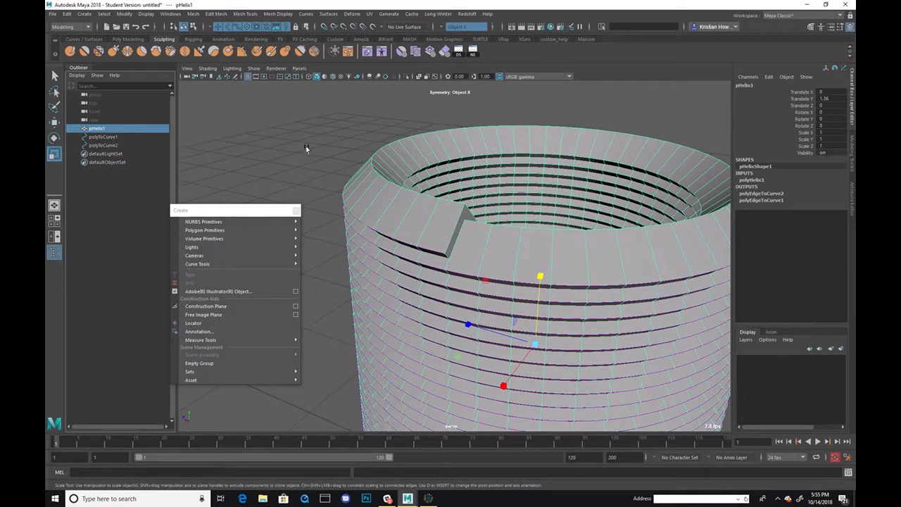
key(ctrl+h)
alt+drag(441, 139, 447, 182)
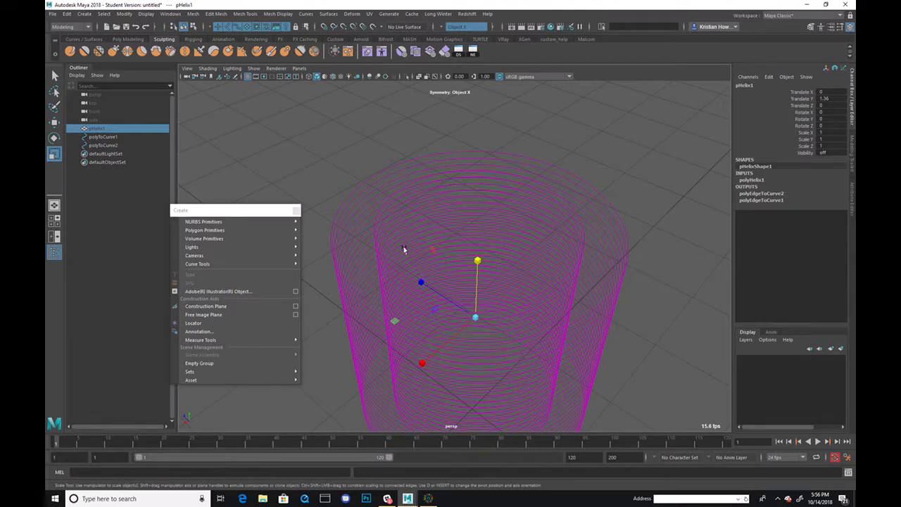
Try Radius values of 0.13 and 0.05 on the hidden helix to test how the linked curves respond.
click(111, 129)
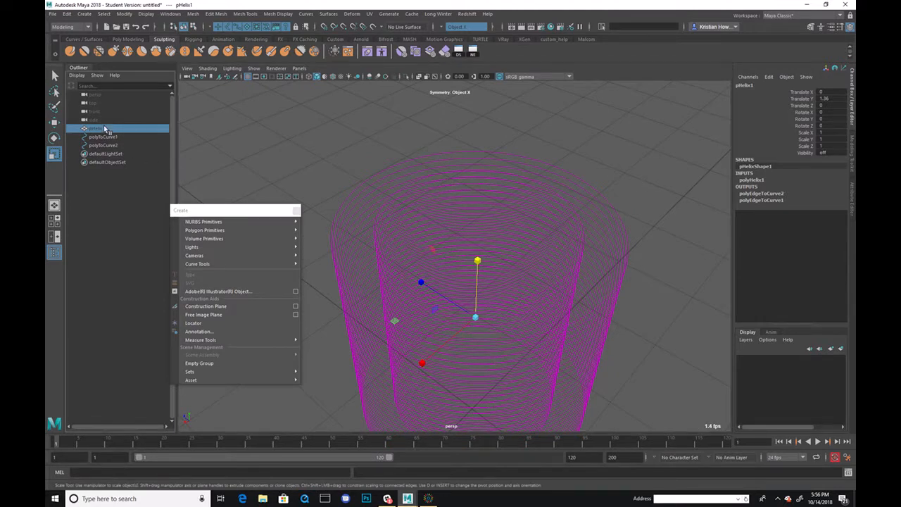
click(764, 180)
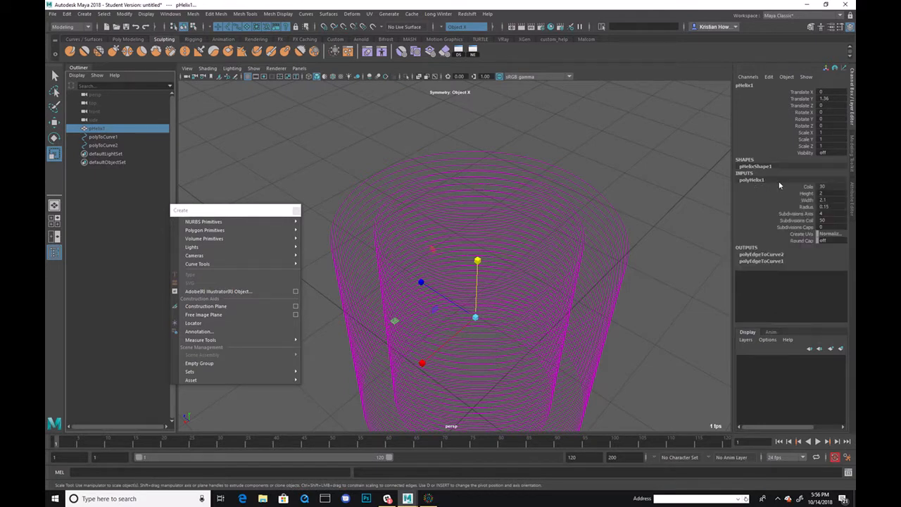
click(835, 206)
alt+drag(574, 144, 440, 335)
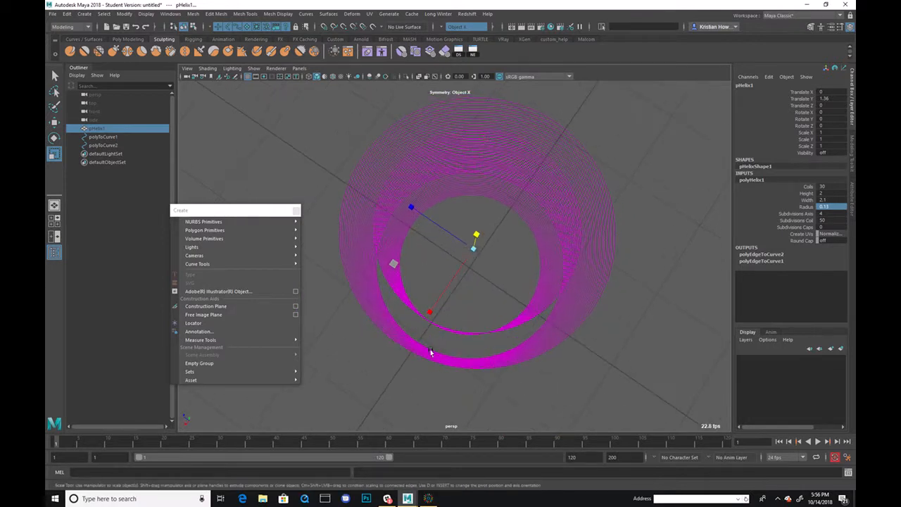
click(836, 207)
ctrl+drag(828, 211, 826, 210)
alt+drag(646, 211, 706, 202)
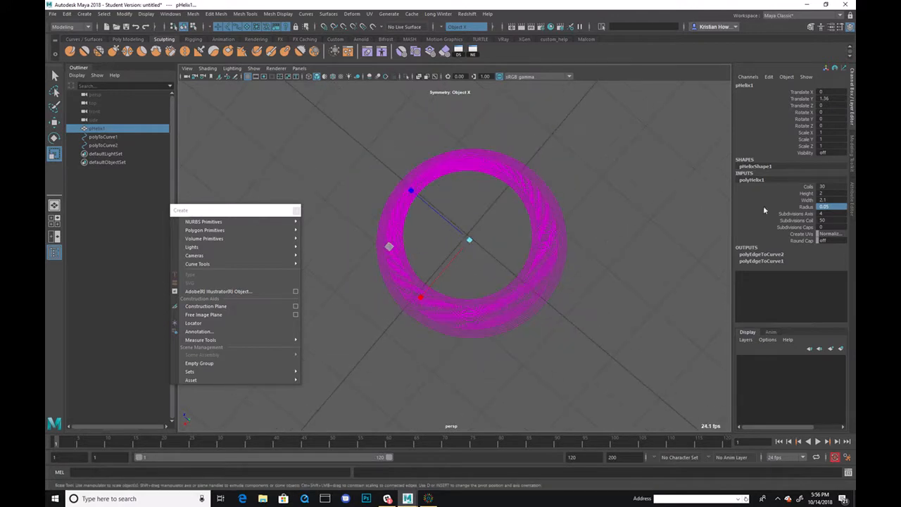
Set the helix's Radius to 0.13 and delete the hidden helix, keeping the two spiral curves.
double_click(833, 207)
alt+drag(549, 159, 590, 133)
alt+right_drag(589, 133, 594, 171)
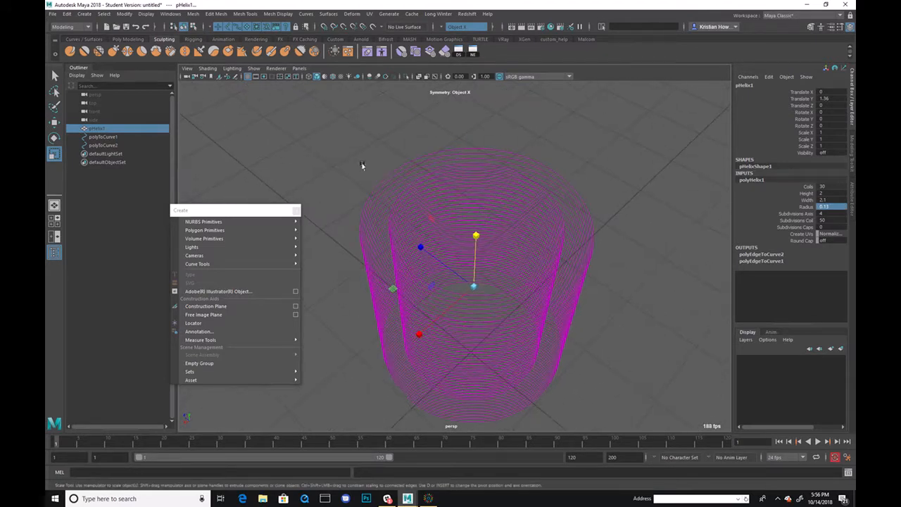
click(126, 131)
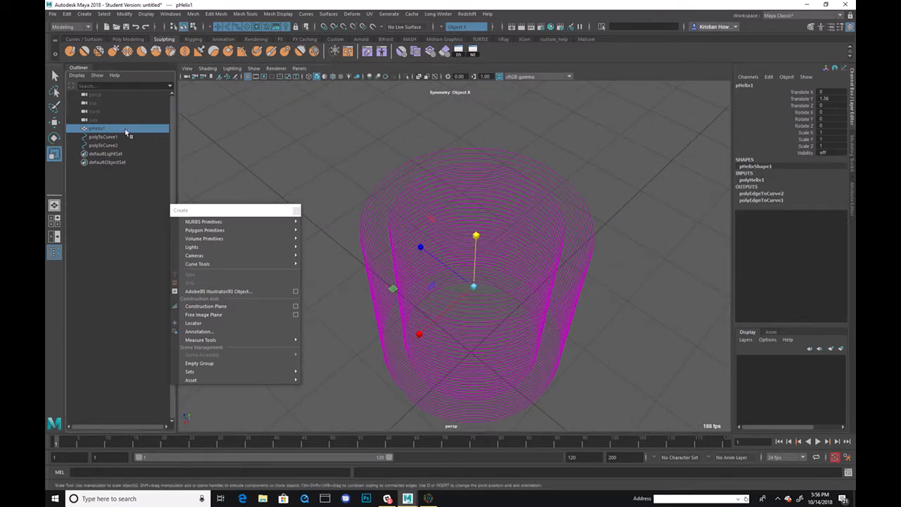
key(Delete)
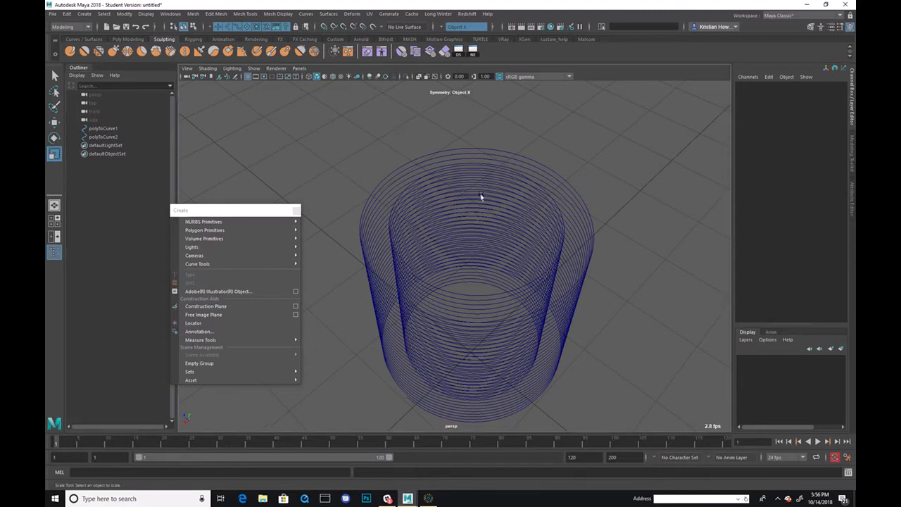
Select both spiral curves and open the options of the Loft surface command.
alt+right_drag(406, 155, 549, 212)
alt+drag(550, 212, 581, 191)
drag(361, 175, 394, 200)
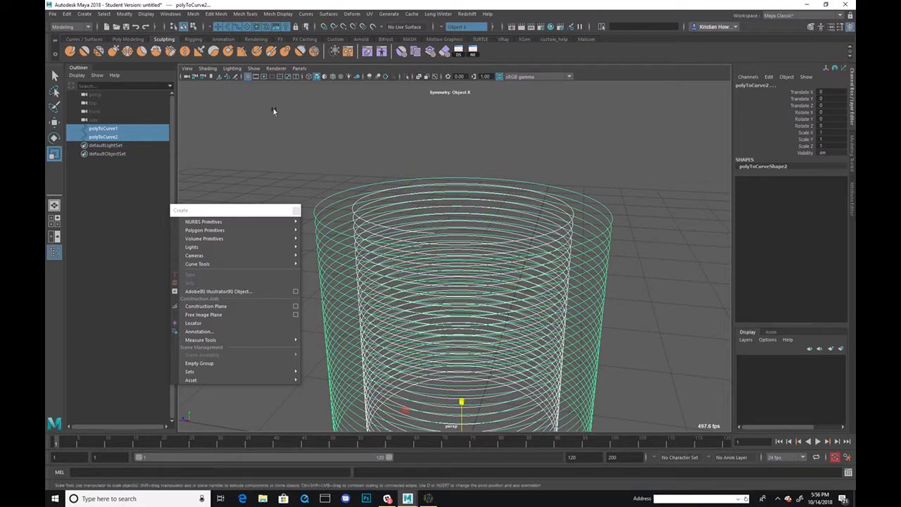
key(space)
click(337, 134)
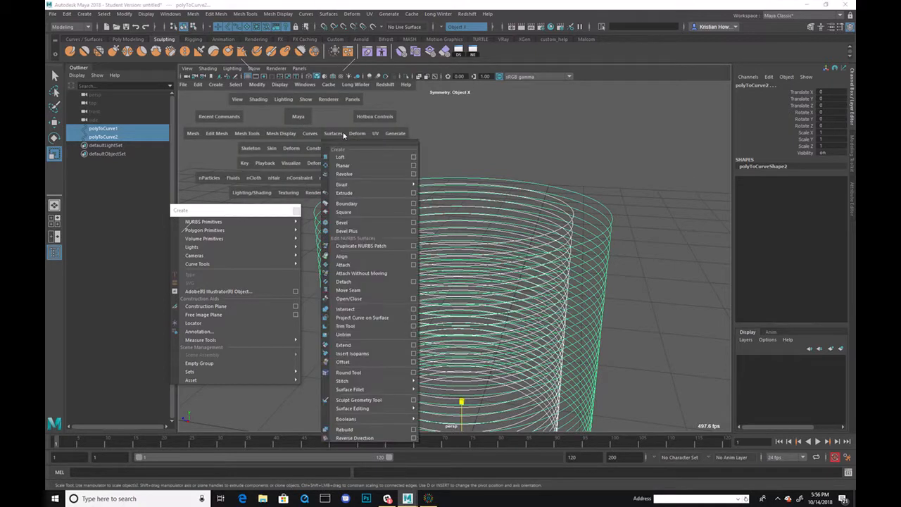
click(346, 144)
drag(539, 141, 705, 122)
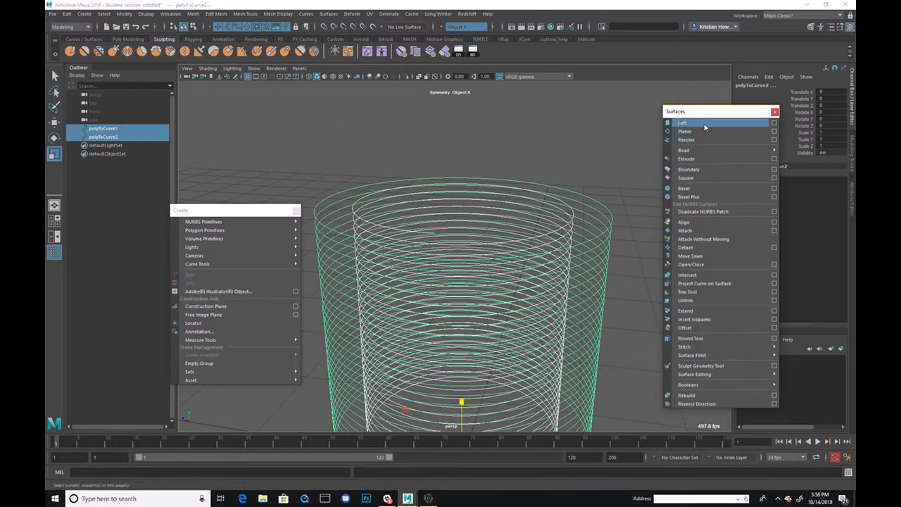
click(774, 123)
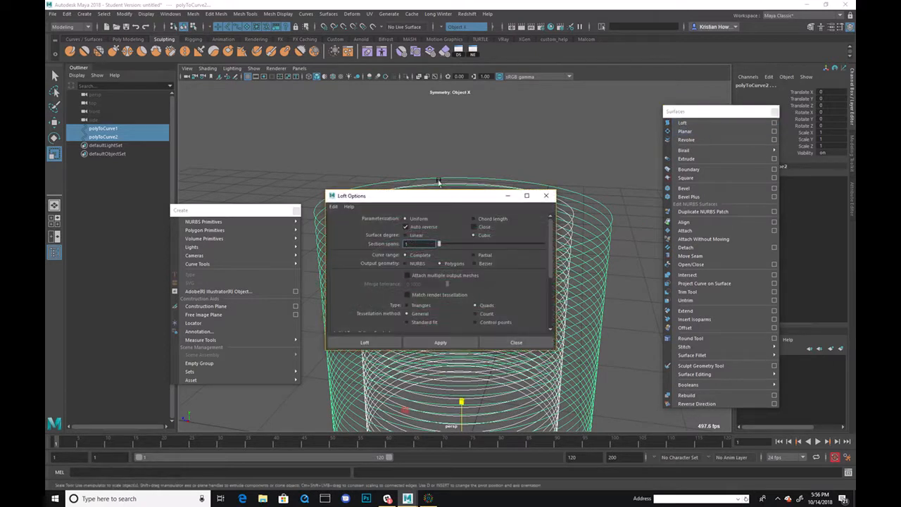
Loft a polygon surface between the two curves with 1 section span, quads and General tessellation, and close the options.
scroll(426, 262, down, 1)
scroll(425, 293, up, 1)
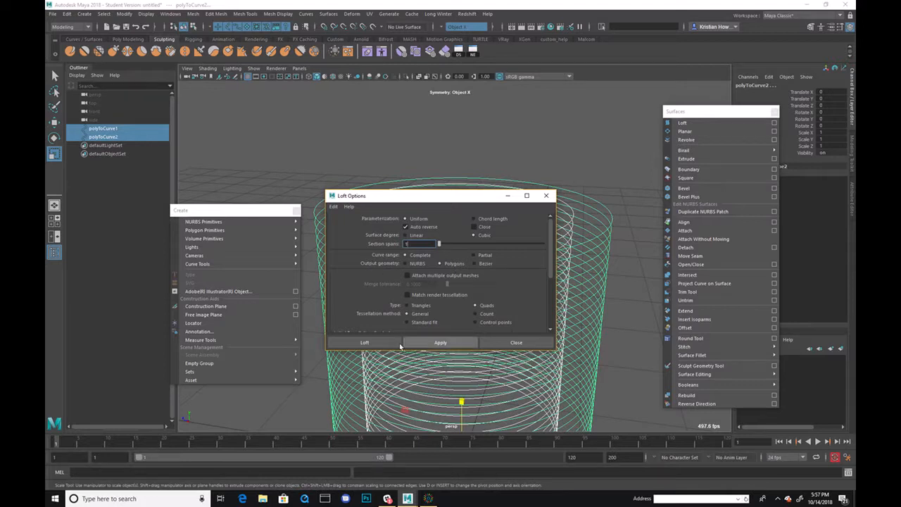
scroll(412, 313, down, 1)
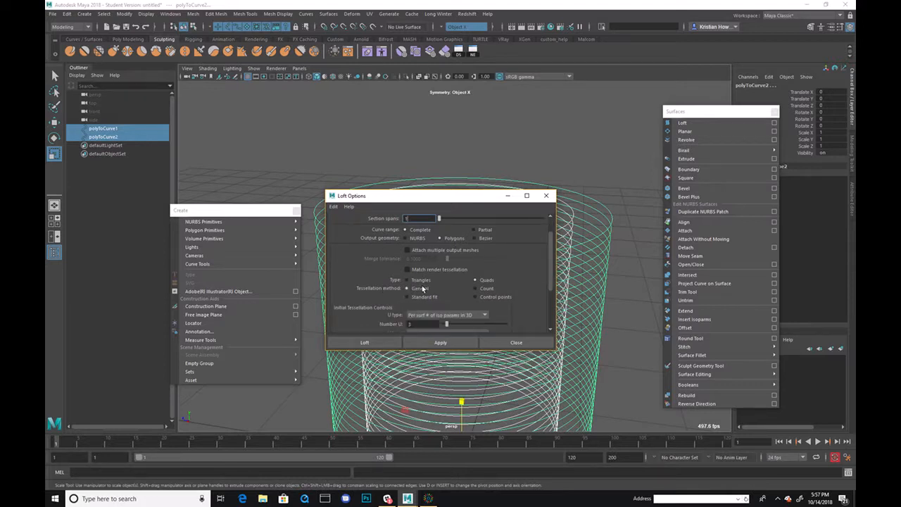
click(438, 343)
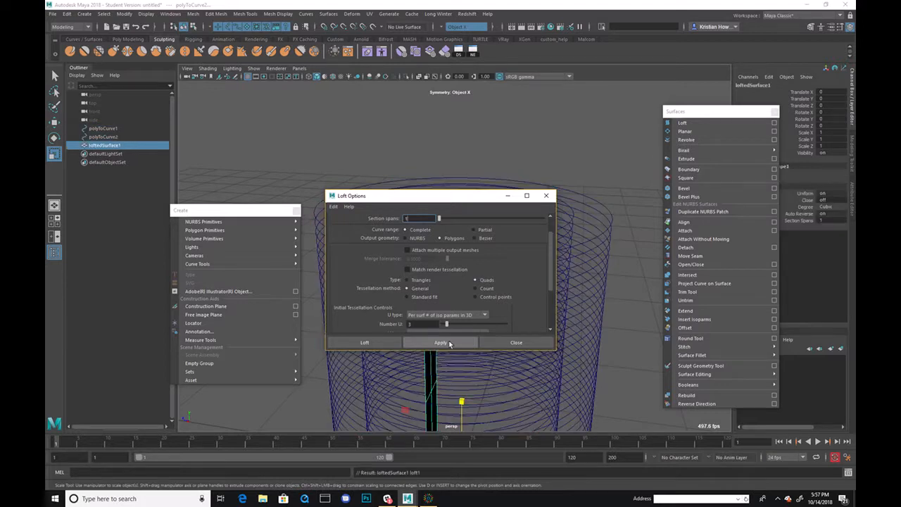
click(546, 196)
scroll(442, 253, down, 5)
alt+drag(442, 253, 500, 236)
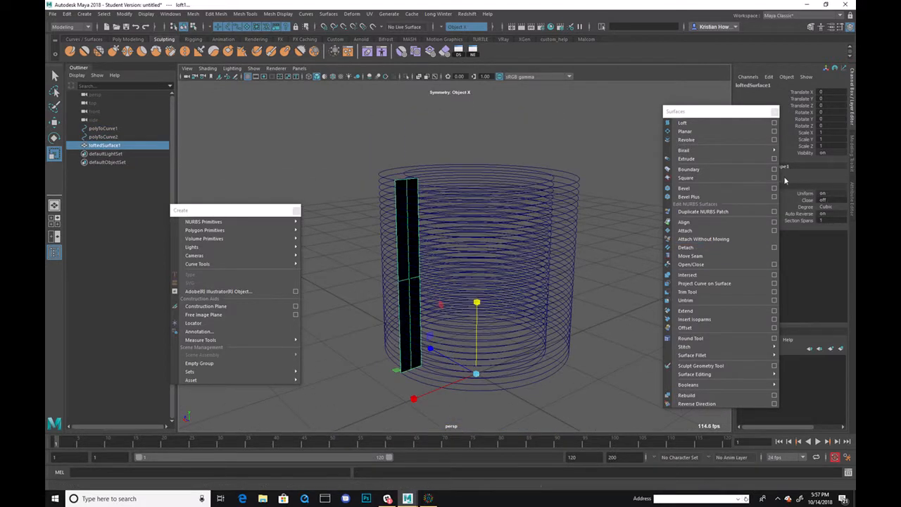
Uncover the lofted surface's tessellation settings and raise its U Number to 32.
drag(746, 111, 687, 104)
click(759, 181)
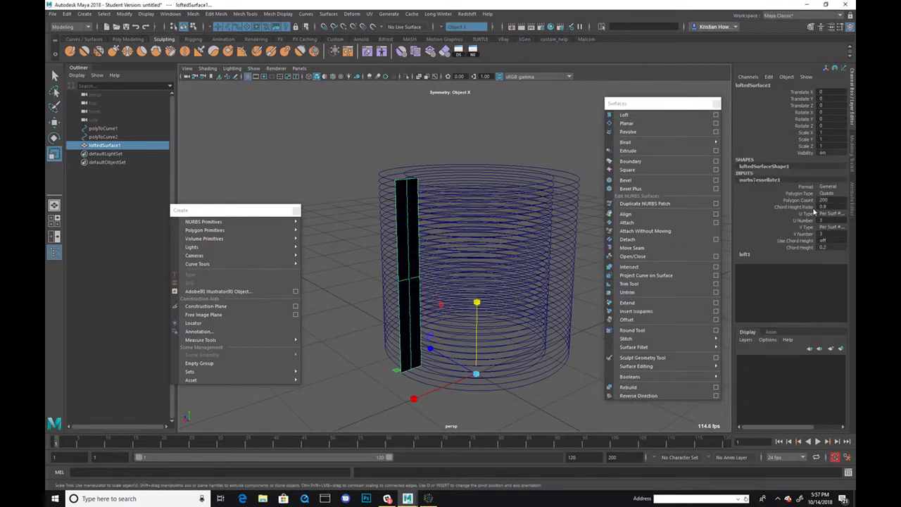
click(803, 220)
middle_drag(434, 123, 635, 132)
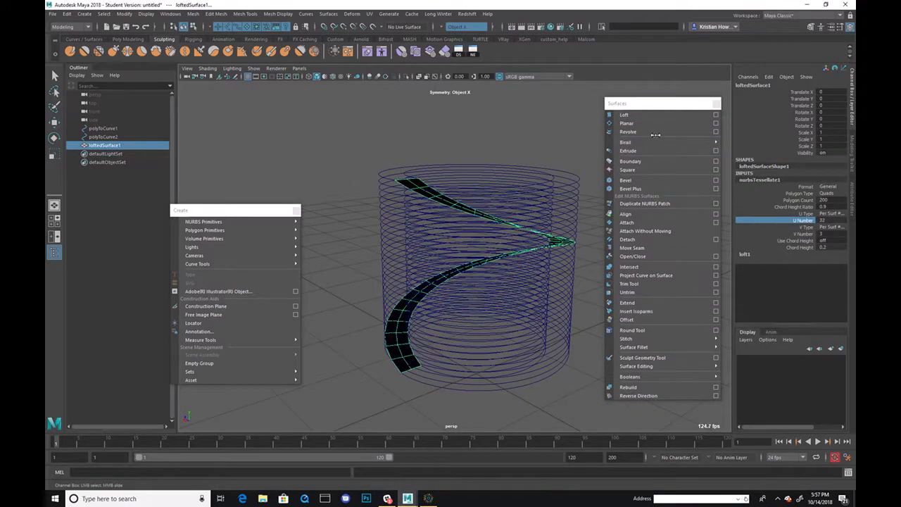
alt+drag(510, 182, 434, 221)
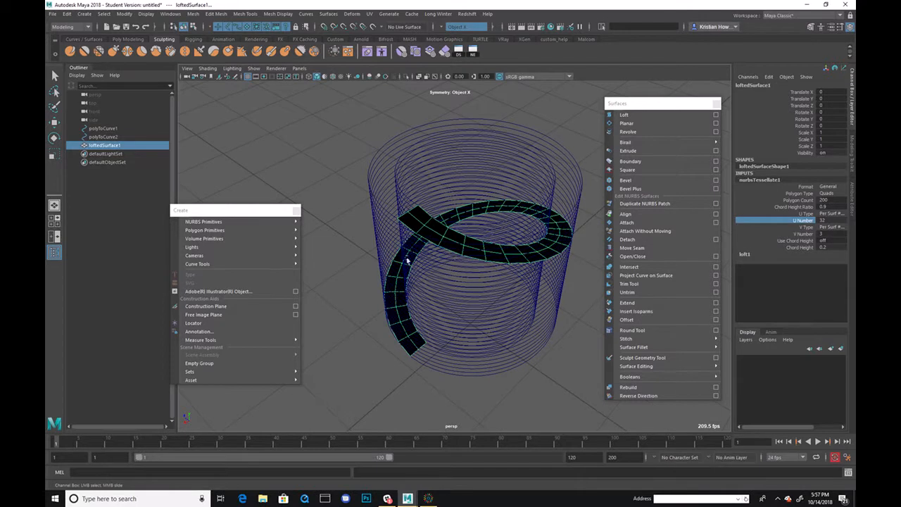
Set the lofted surface's tessellation U Number to 500 and check the coil with the smooth preview.
double_click(827, 220)
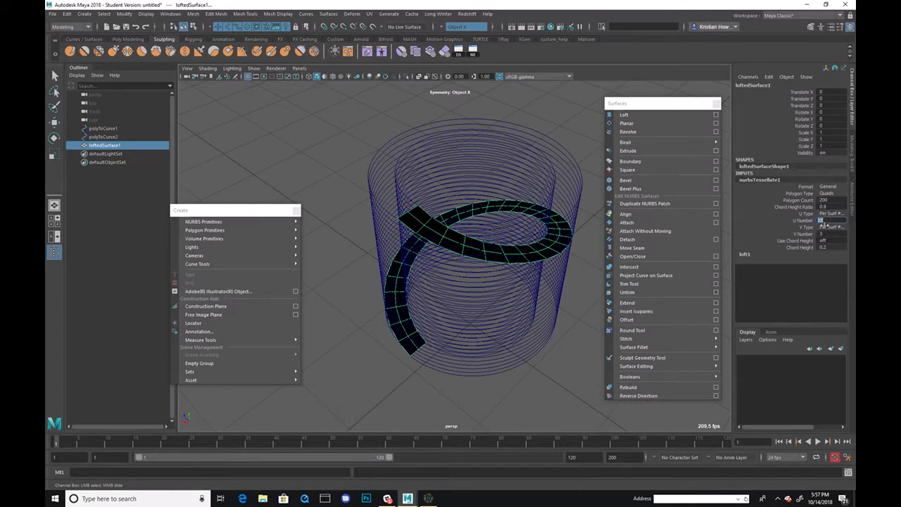
text(500)
key(Return)
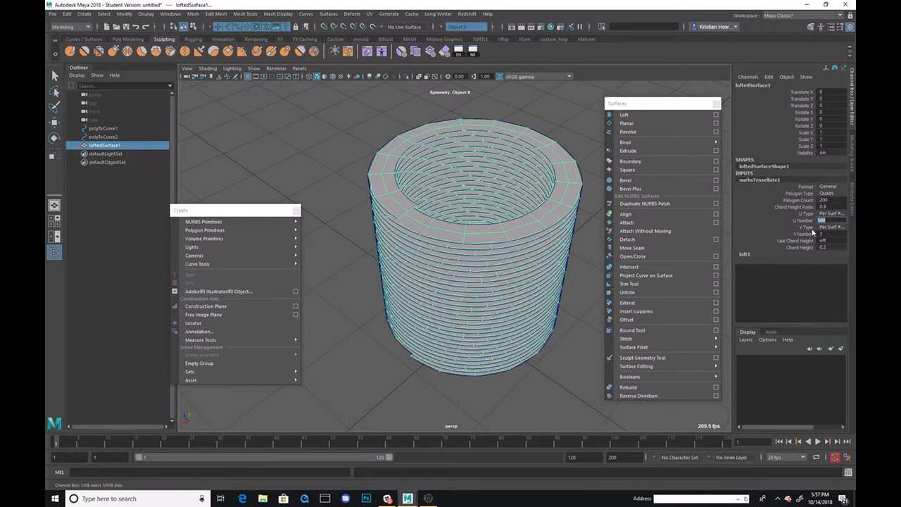
alt+drag(430, 237, 465, 246)
key(3)
key(1)
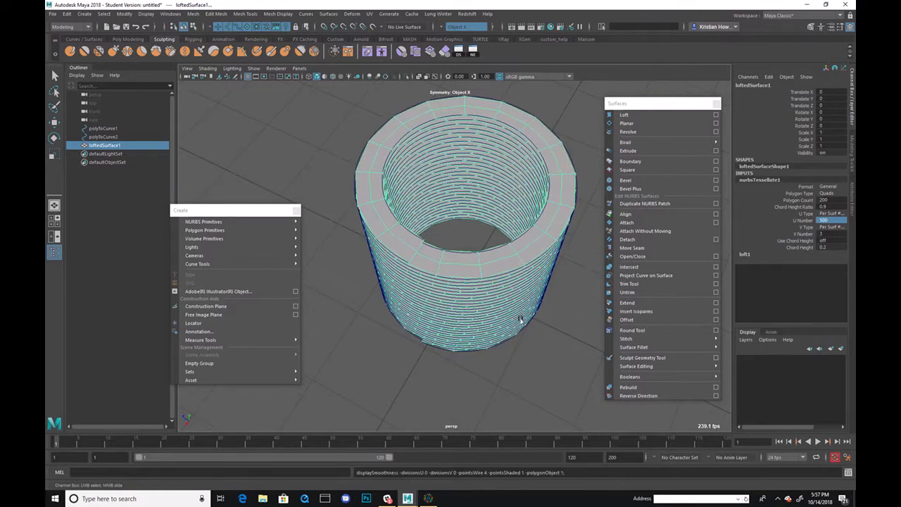
Set the lofted surface's tessellation U Number to 1000 for rounder coils.
scroll(539, 312, up, 6)
double_click(825, 221)
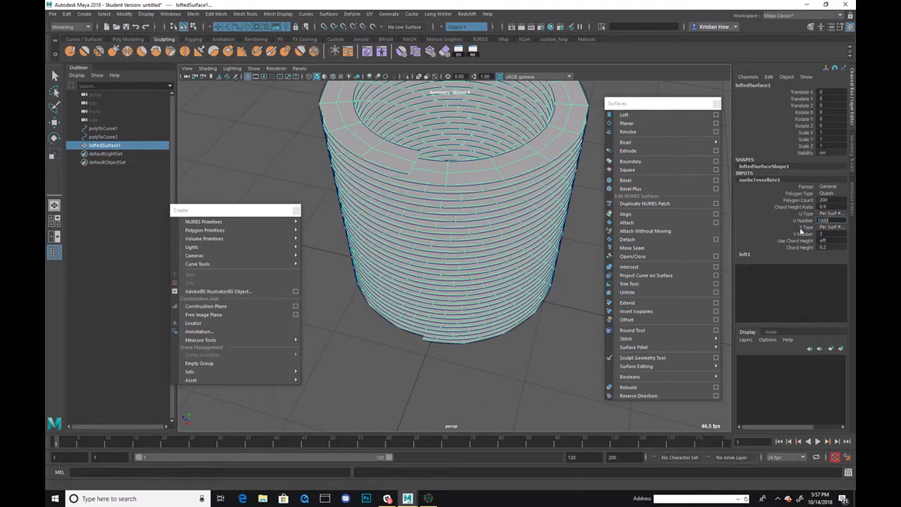
text(1000)
key(Return)
alt+drag(466, 151, 505, 247)
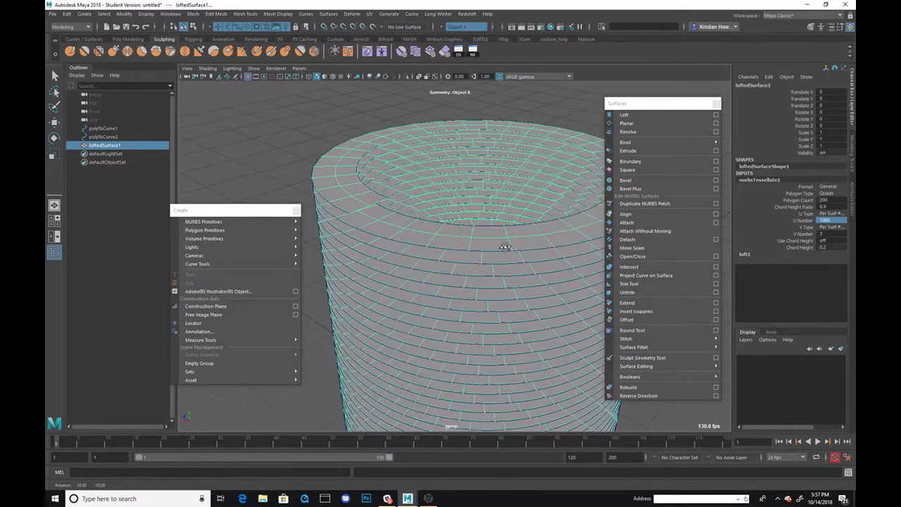
Examine the lofted coil's shape and the spacing between its turns from above and from the side.
click(314, 109)
mouse_move(422, 175)
alt+mouse_down()
mouse_move(429, 157)
mouse_move(410, 151)
mouse_move(414, 168)
alt+mouse_up()
click(356, 164)
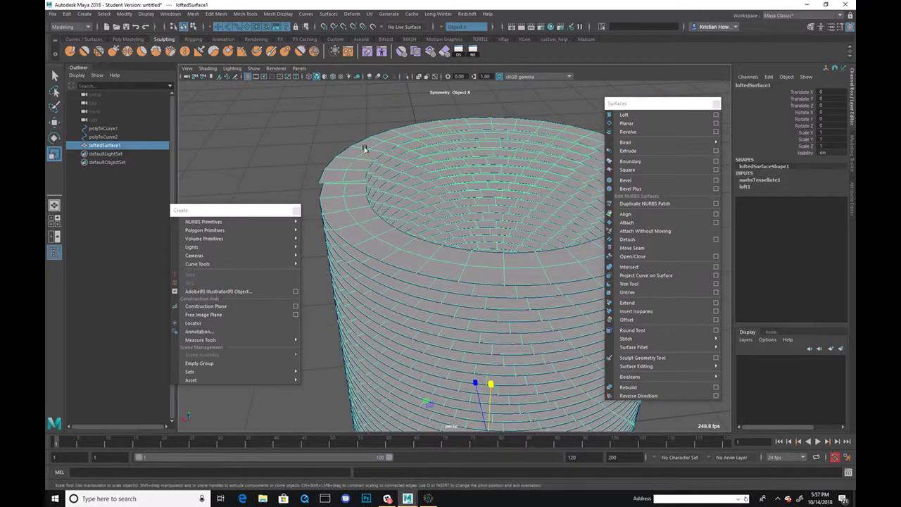
alt+drag(355, 164, 392, 155)
scroll(422, 144, down, 2)
alt+drag(473, 145, 481, 92)
alt+middle_drag(516, 200, 515, 160)
alt+drag(514, 161, 500, 141)
alt+right_drag(500, 141, 549, 179)
alt+drag(504, 128, 502, 146)
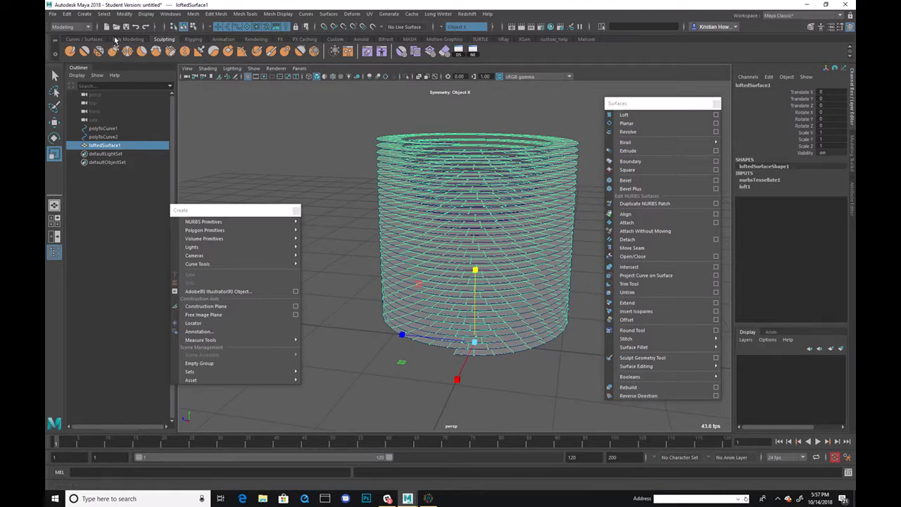
Extrude all faces of the lofted coil by a Local Translate Z of about 0.038 to give it thickness.
click(115, 40)
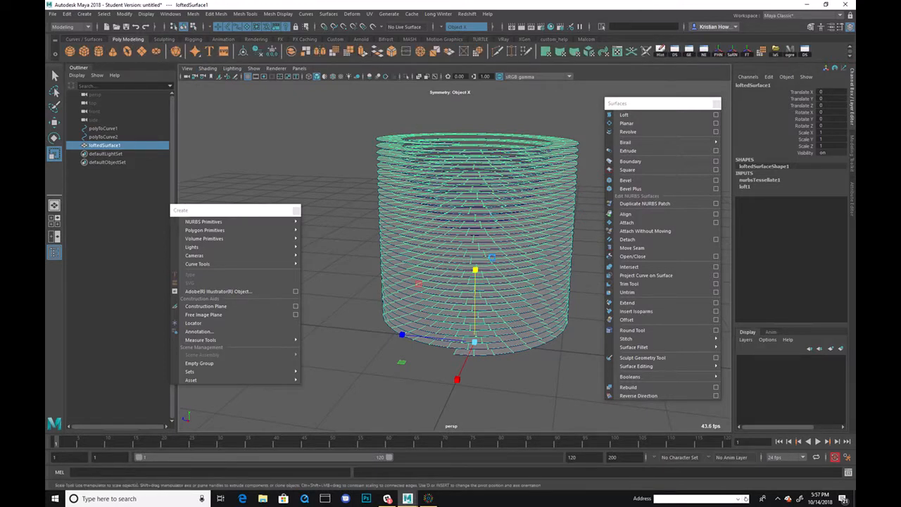
key(ctrl+e)
drag(467, 304, 463, 290)
alt+right_drag(463, 290, 513, 395)
alt+middle_drag(513, 394, 486, 352)
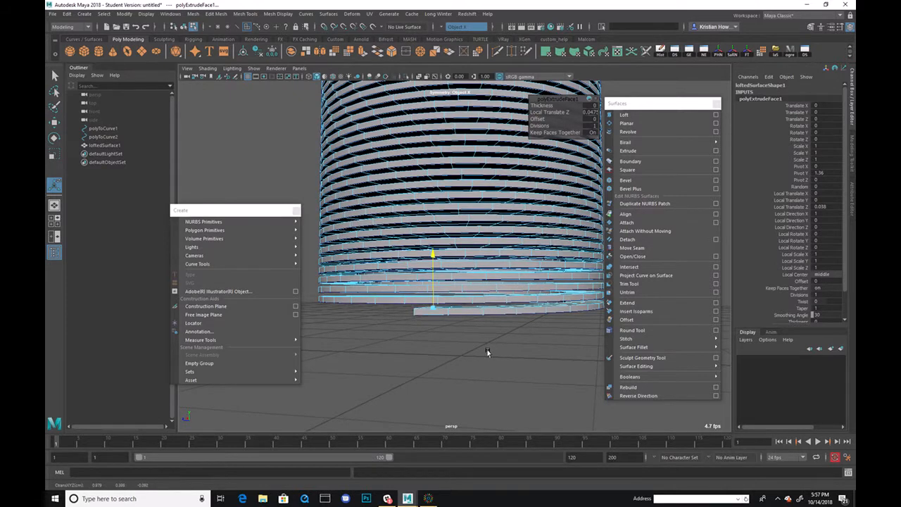
alt+middle_drag(509, 259, 500, 294)
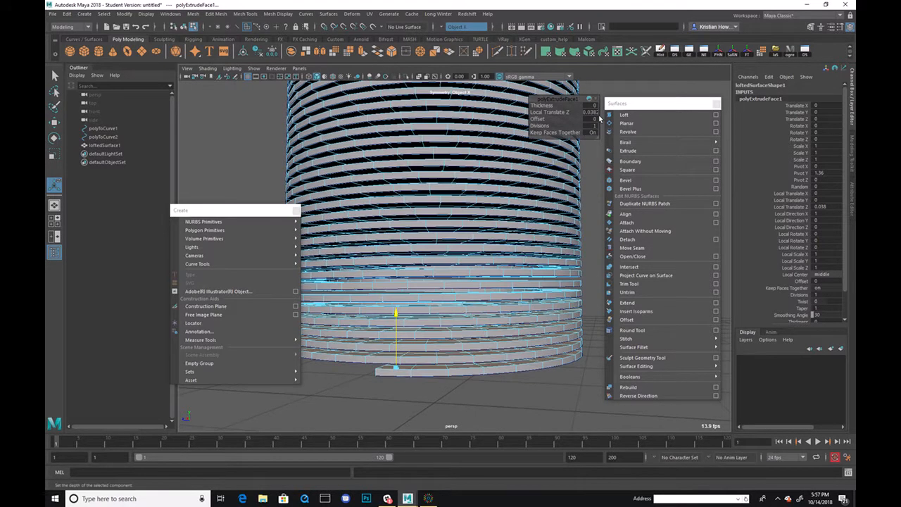
Set the extrusion's Divisions to 3 and leave face editing, reselecting the coil as a whole object.
click(593, 125)
text(3)
key(Return)
click(532, 413)
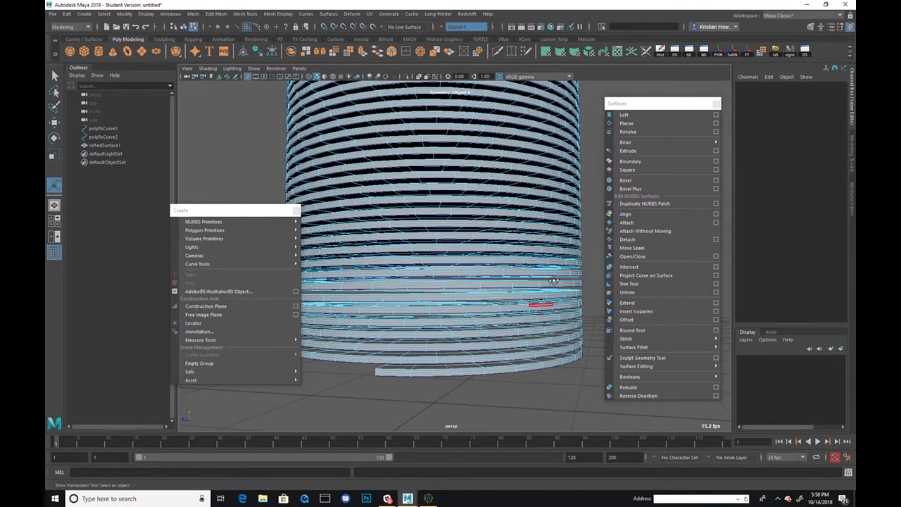
scroll(552, 274, down, 5)
scroll(568, 227, up, 2)
key(q)
alt+drag(543, 154, 393, 239)
click(399, 262)
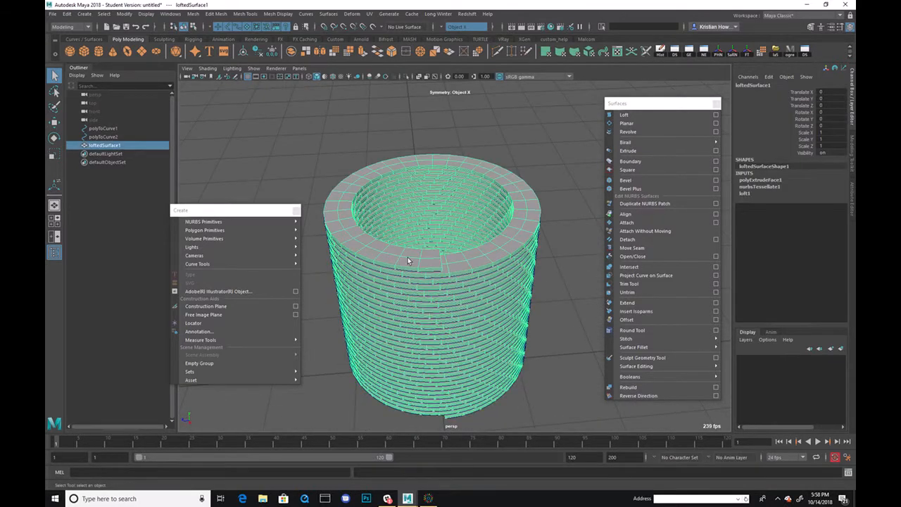
Inspect the thickened coil from the side and above, comparing its smooth preview with the unsmoothed display.
click(568, 106)
alt+drag(519, 185, 434, 227)
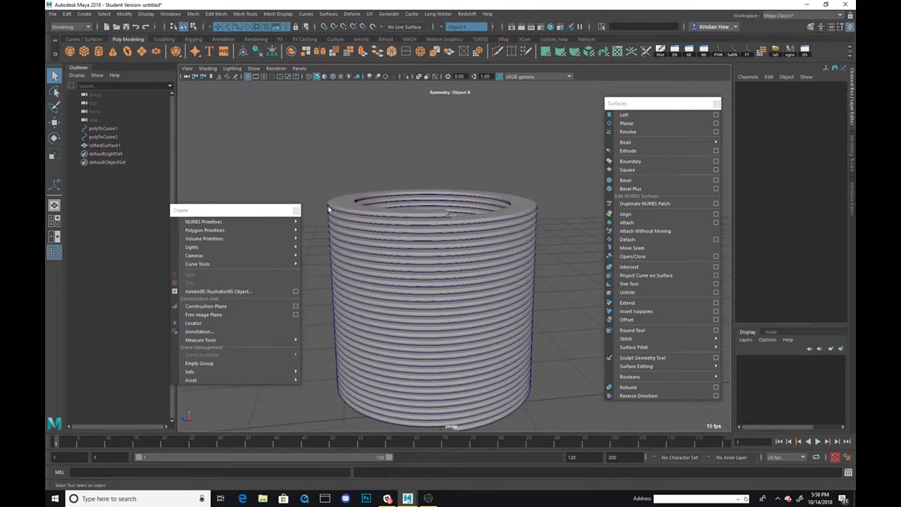
click(503, 212)
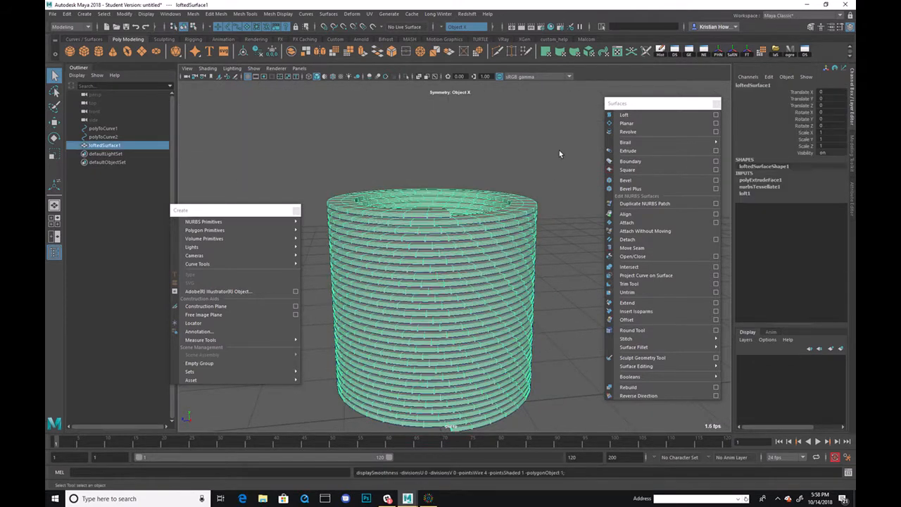
click(557, 162)
alt+drag(558, 231, 488, 239)
alt+right_drag(488, 239, 565, 223)
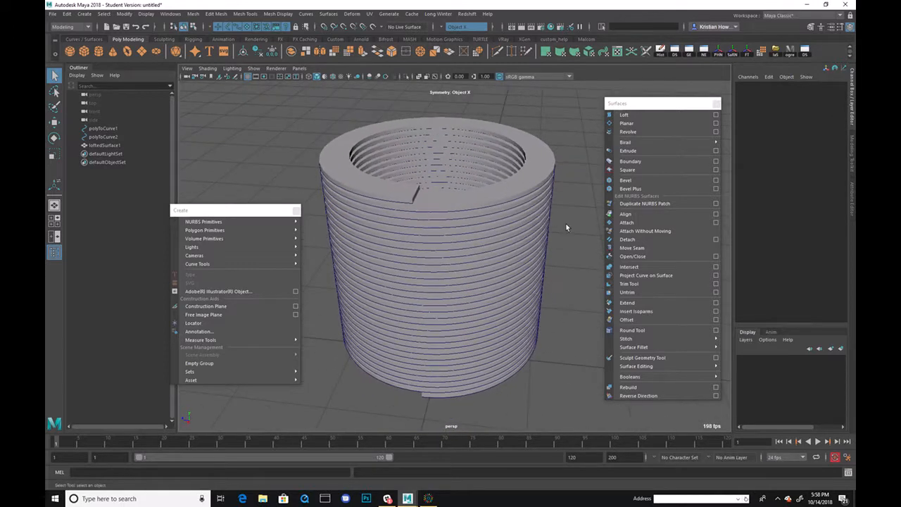
Try stretching the two spiral curves vertically by a Y scale of about 2.19, then undo the scaling.
alt+right_drag(396, 182, 410, 209)
alt+drag(410, 209, 409, 138)
alt+drag(472, 146, 455, 158)
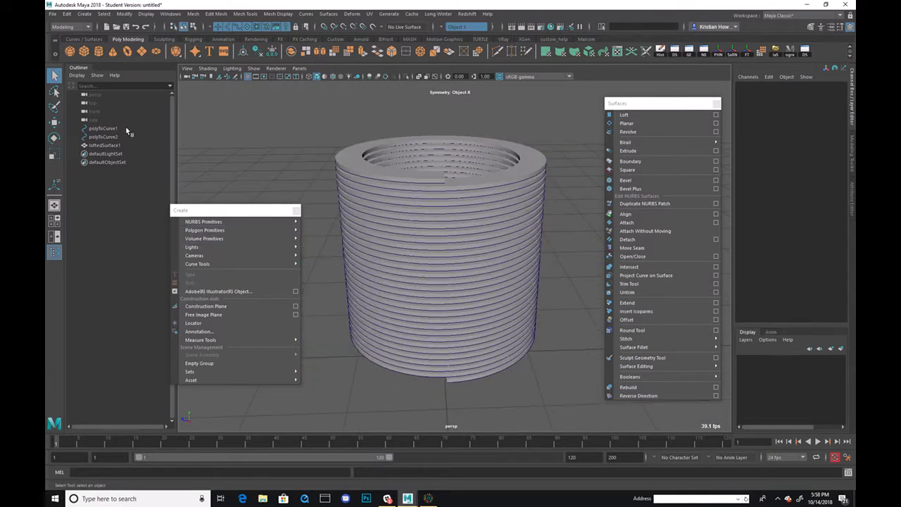
click(361, 159)
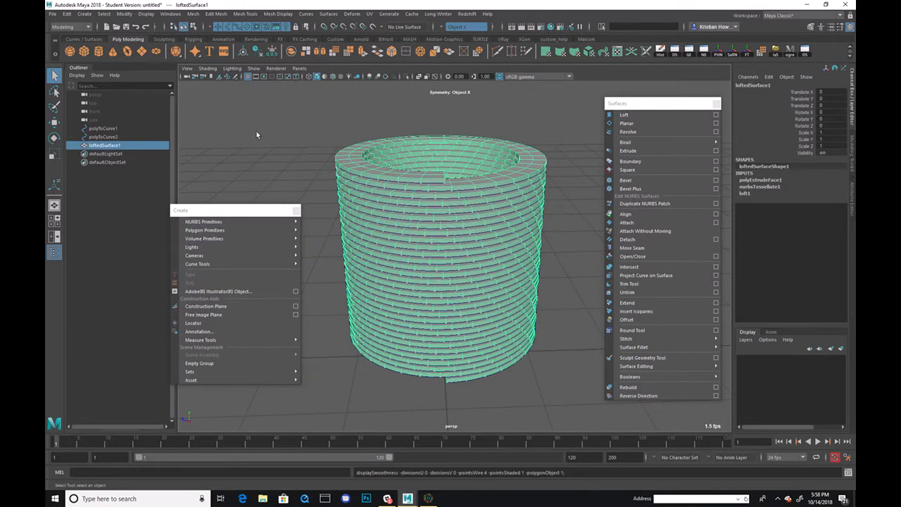
click(221, 145)
drag(107, 125, 117, 135)
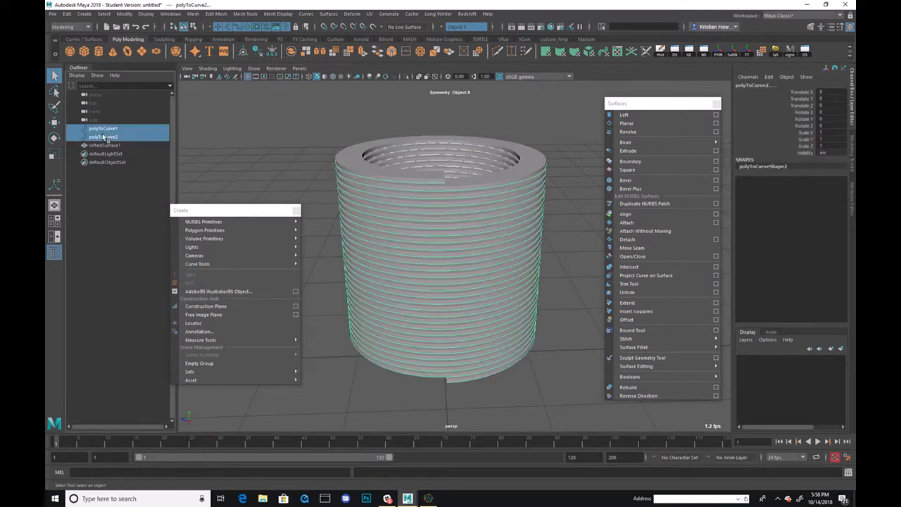
alt+drag(341, 257, 335, 231)
key(r)
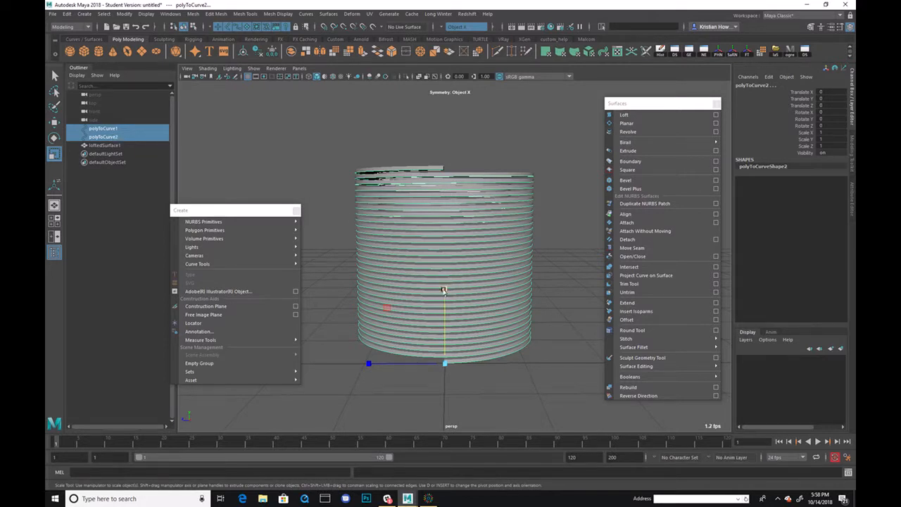
drag(443, 287, 428, 228)
key(ctrl+z)
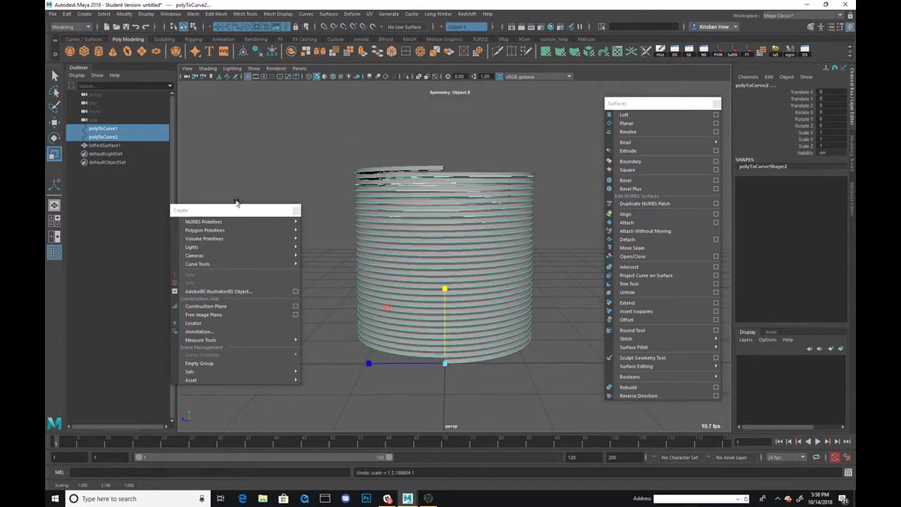
Try a Y scale of about 2.577 on both spiral curves, inspect the widened coil spacing, and undo it.
click(518, 367)
drag(125, 130, 125, 135)
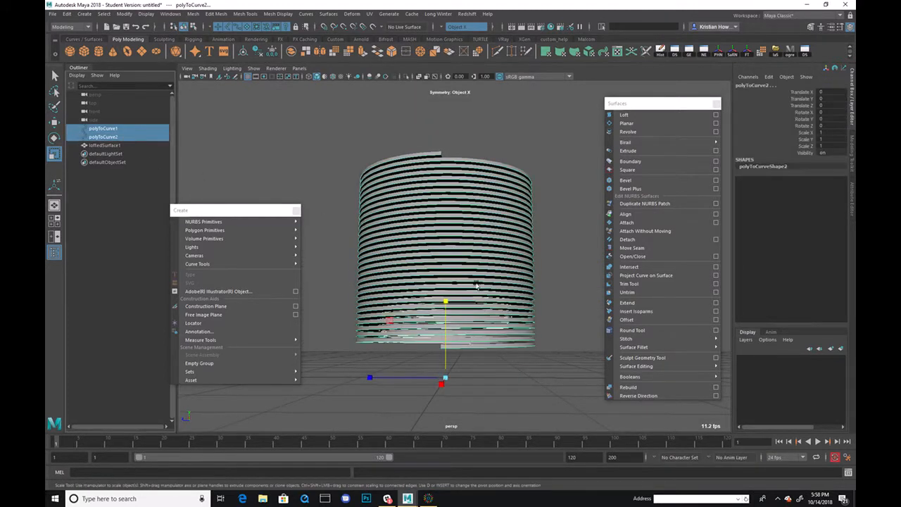
drag(447, 302, 475, 169)
alt+right_drag(474, 169, 454, 172)
alt+middle_drag(454, 173, 456, 293)
alt+right_drag(457, 293, 401, 282)
alt+drag(401, 281, 398, 207)
middle_drag(524, 338, 496, 379)
middle_drag(494, 411, 495, 404)
alt+drag(494, 404, 493, 373)
alt+right_drag(465, 338, 643, 398)
alt+middle_drag(493, 303, 462, 263)
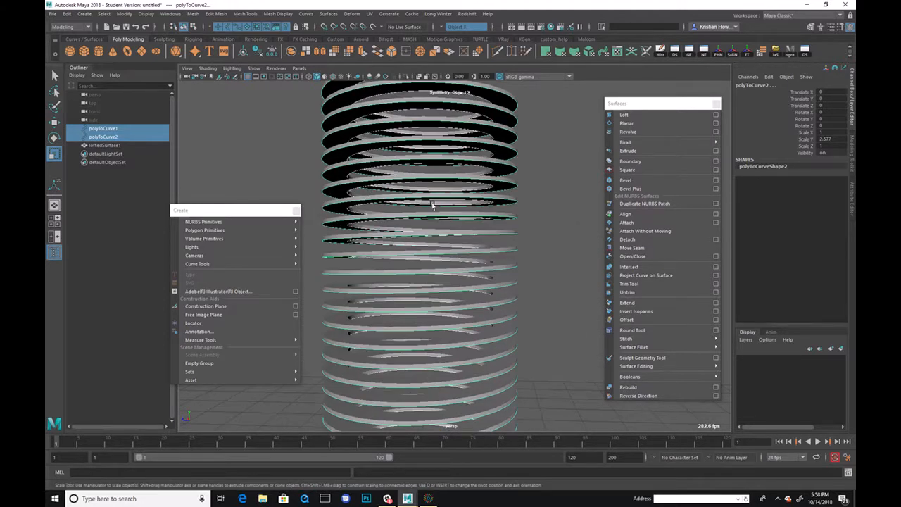
key(ctrl+z)
Lower both spiral curves to a Translate Y of about -0.303 so the coil's base sits nearer the grid.
alt+middle_drag(540, 367, 529, 175)
alt+right_drag(528, 175, 542, 283)
alt+drag(541, 284, 545, 281)
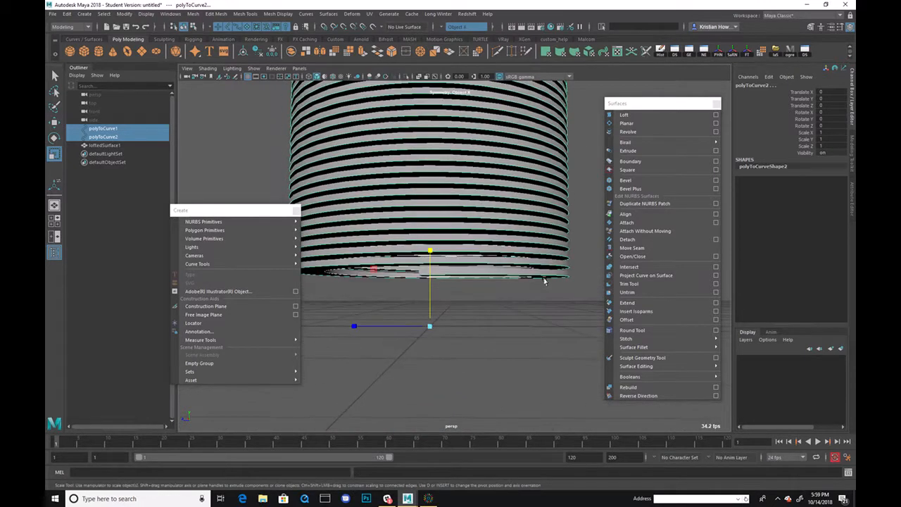
key(w)
drag(428, 248, 431, 296)
key(d)
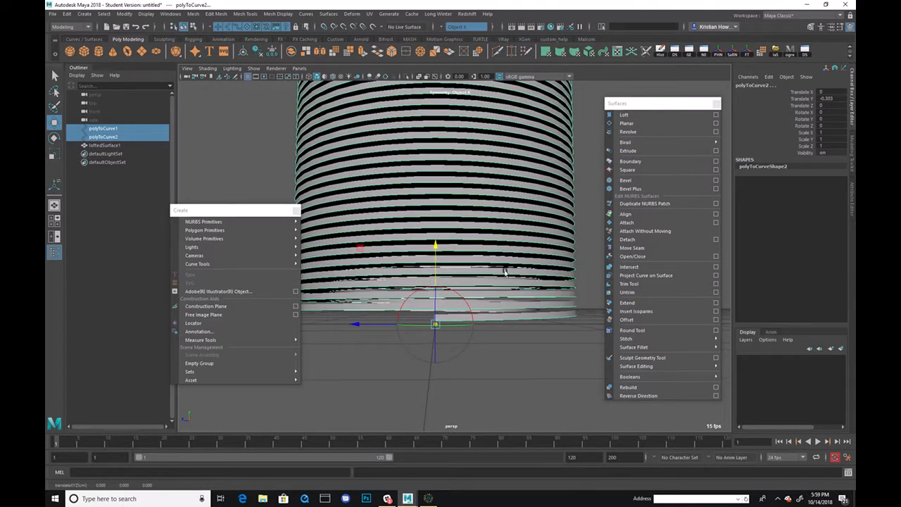
key(d)
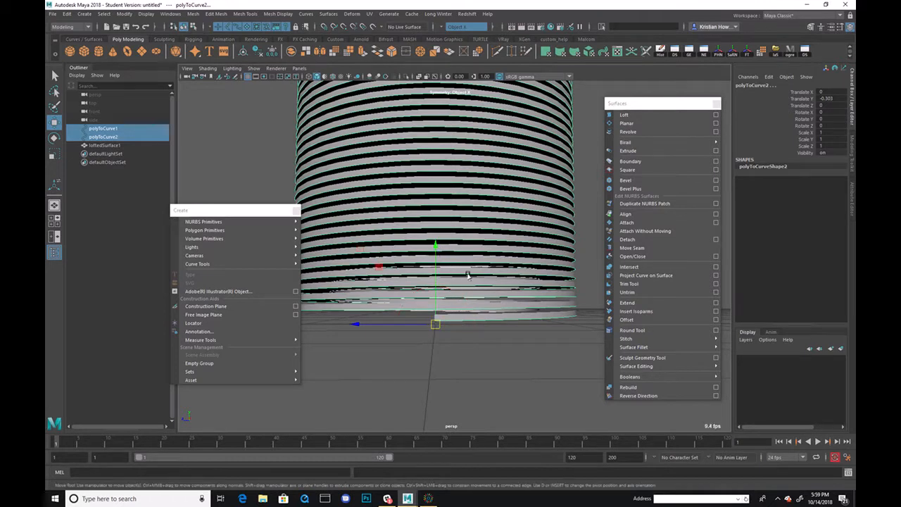
Try a Y scale of about 1.88 and a Translate Y of -0.316 on both curves, undoing both changes.
key(r)
drag(431, 251, 433, 184)
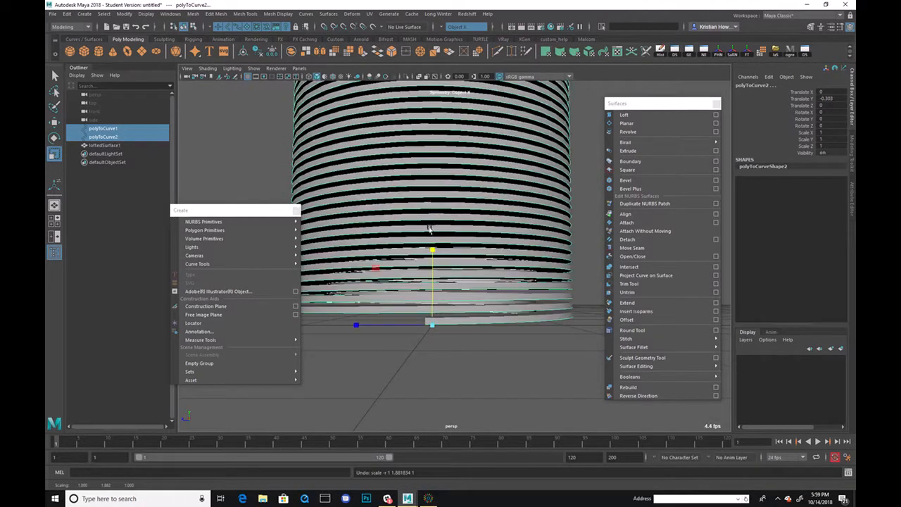
key(w)
drag(427, 249, 427, 251)
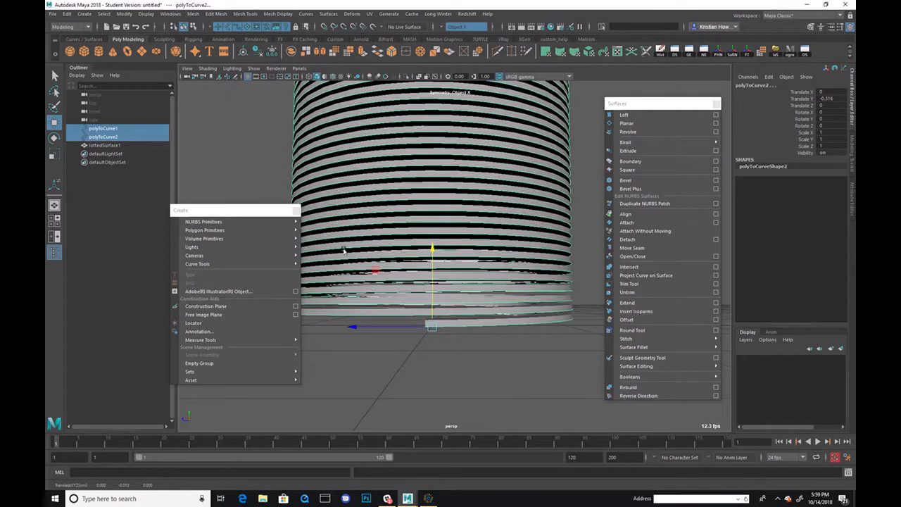
alt+right_drag(504, 346, 451, 332)
alt+drag(451, 332, 453, 332)
key(ctrl+z)
Raise the pivot of both curves slightly, lower the curves to a Translate Y of about -0.326, and deselect them.
key(d)
drag(445, 253, 446, 248)
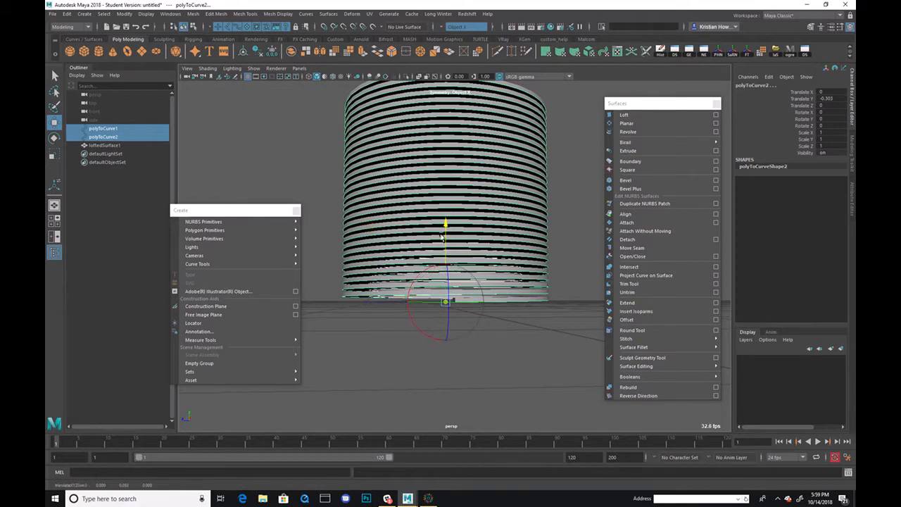
key(e)
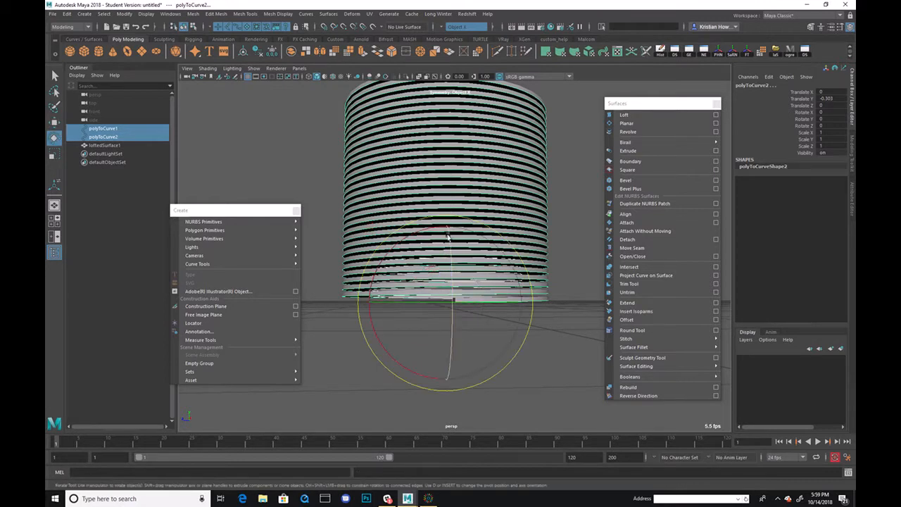
key(w)
drag(444, 225, 440, 225)
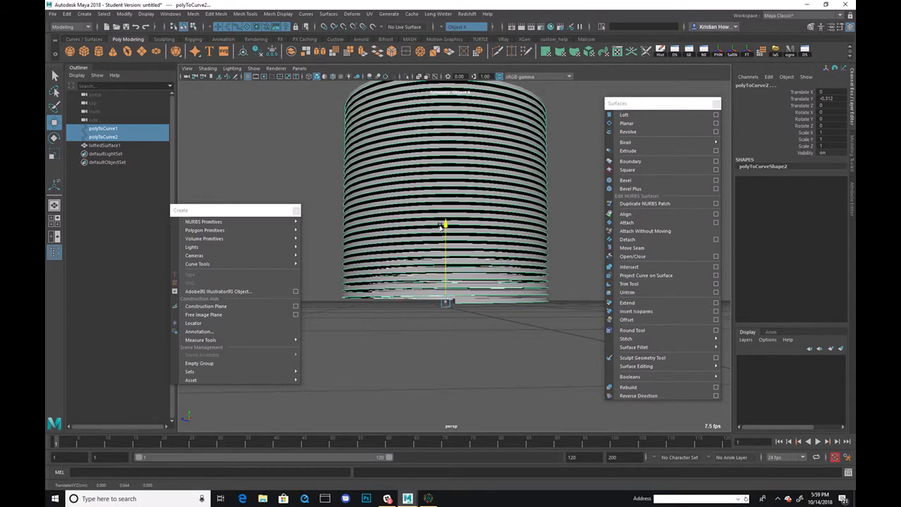
scroll(493, 317, down, 5)
click(521, 271)
alt+drag(521, 271, 485, 266)
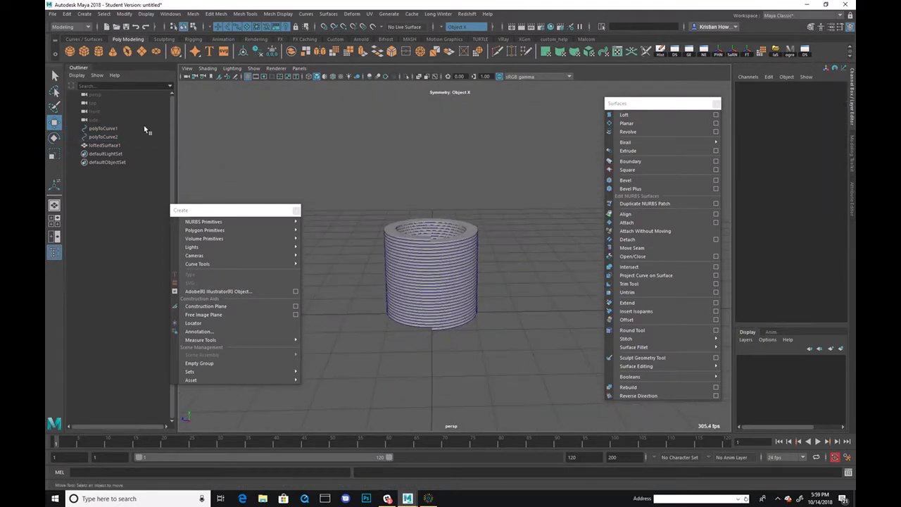
Group the two spiral curves and name the group springCurves_GRP.
drag(127, 130, 127, 135)
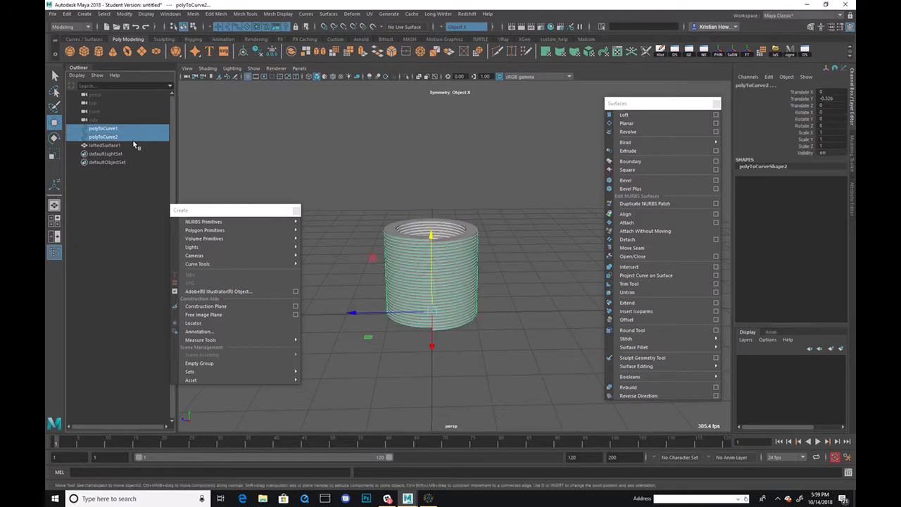
key(ctrl+g)
click(78, 137)
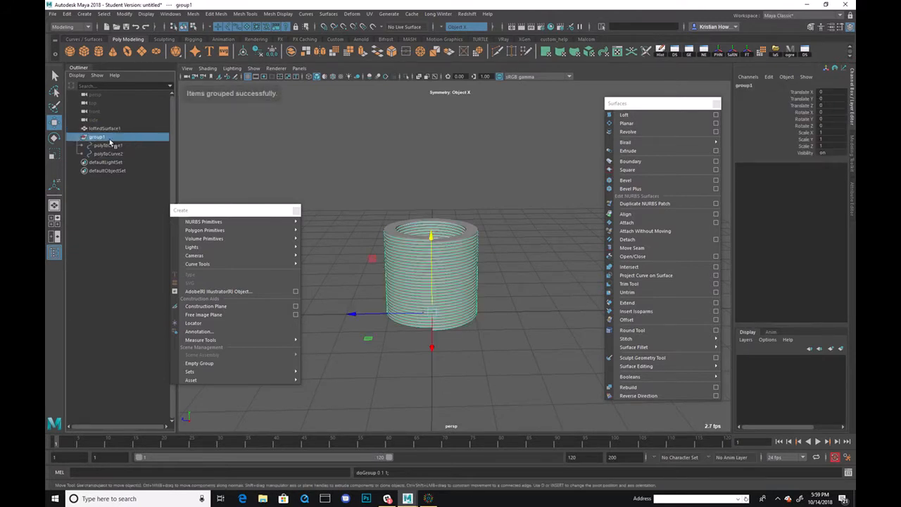
double_click(110, 136)
text(springCurves)
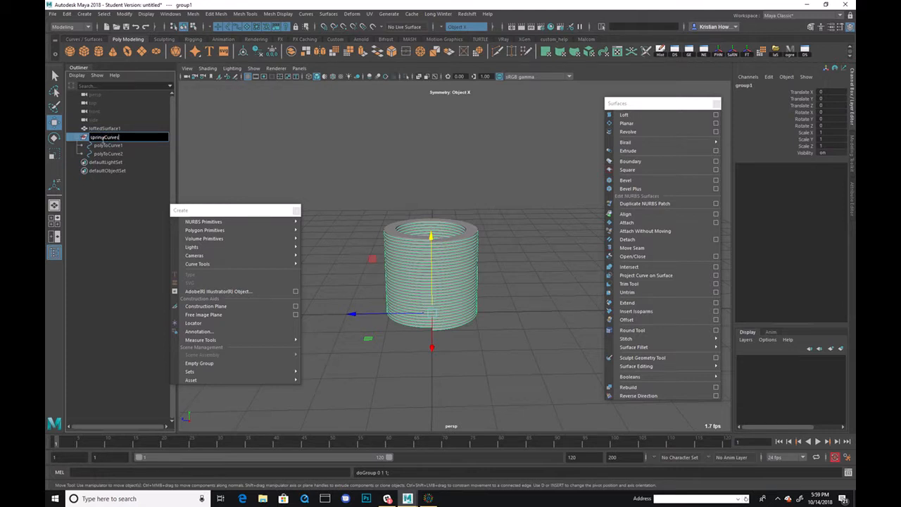
text(_GRP)
key(Return)
Rename polyToCurve1 as inner_CRV and polyToCurve2 as outer_CRV.
double_click(109, 145)
text(i)
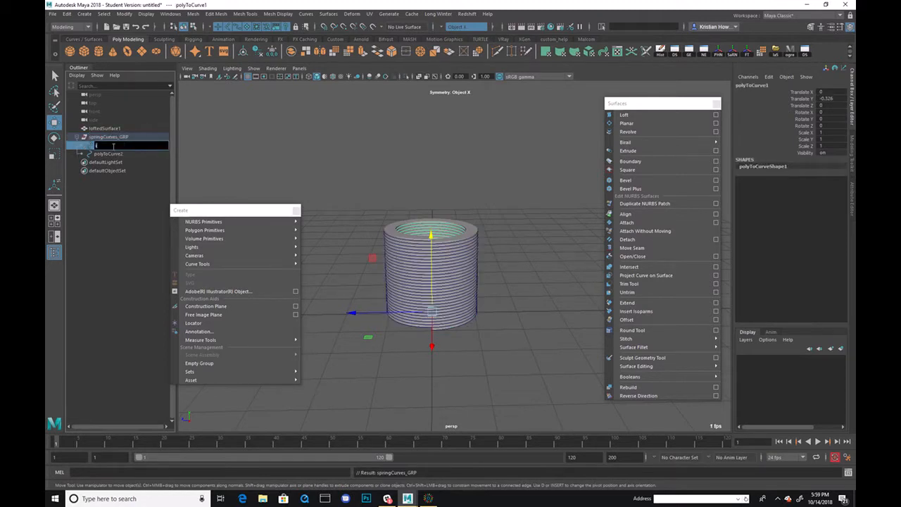
text(nner_CRV)
key(Return)
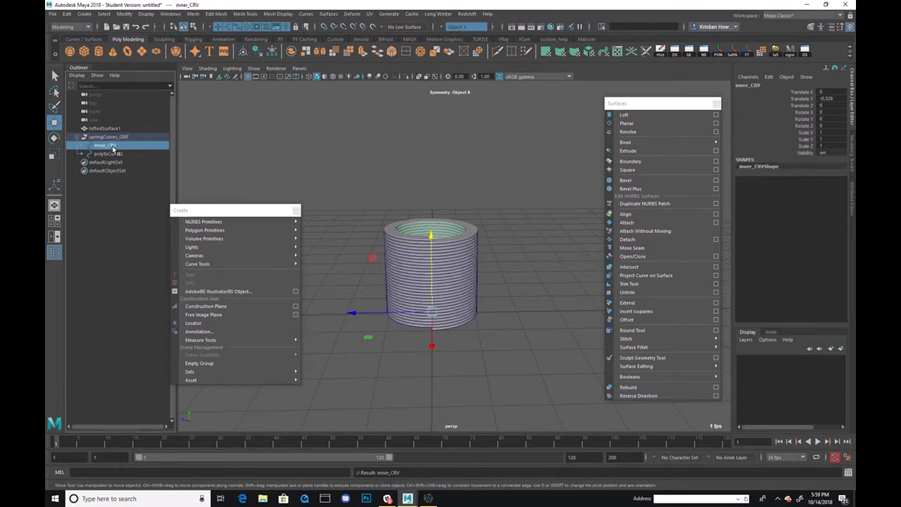
double_click(107, 154)
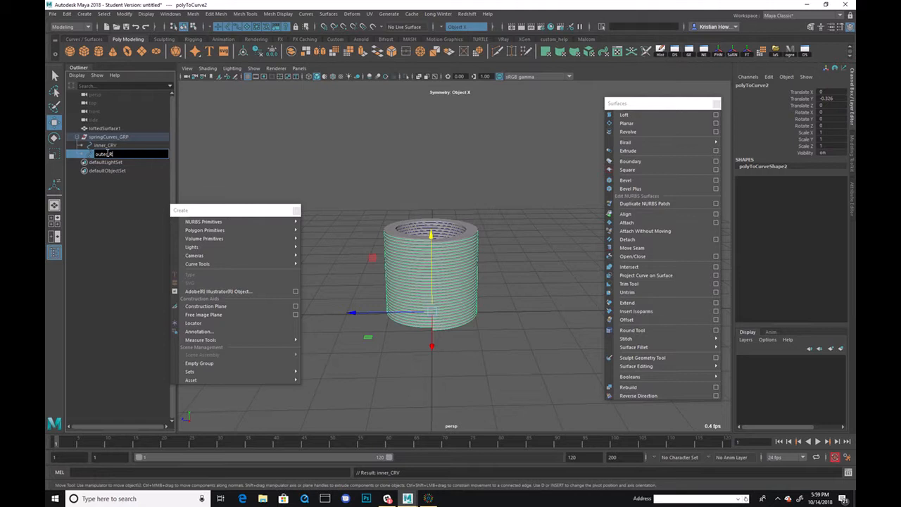
key(Return)
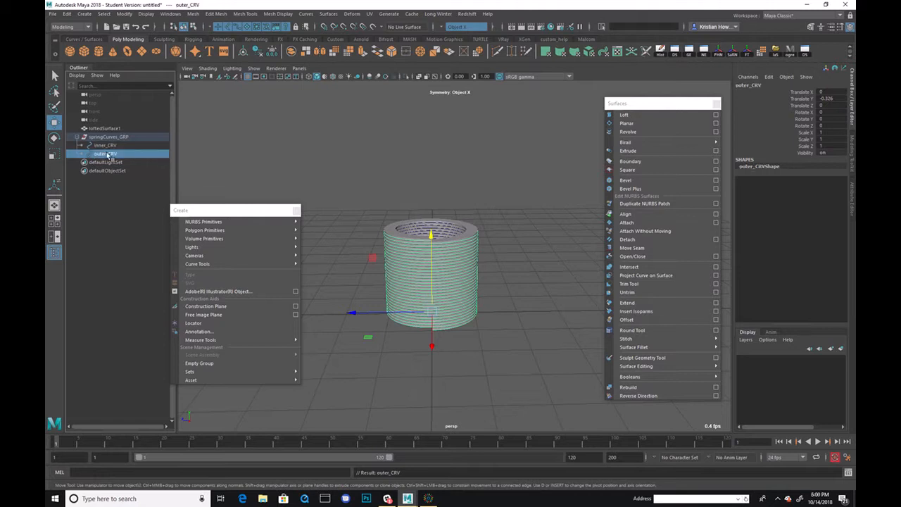
Rename the lofted coil surface as spring_GEO and clear the selection.
double_click(104, 129)
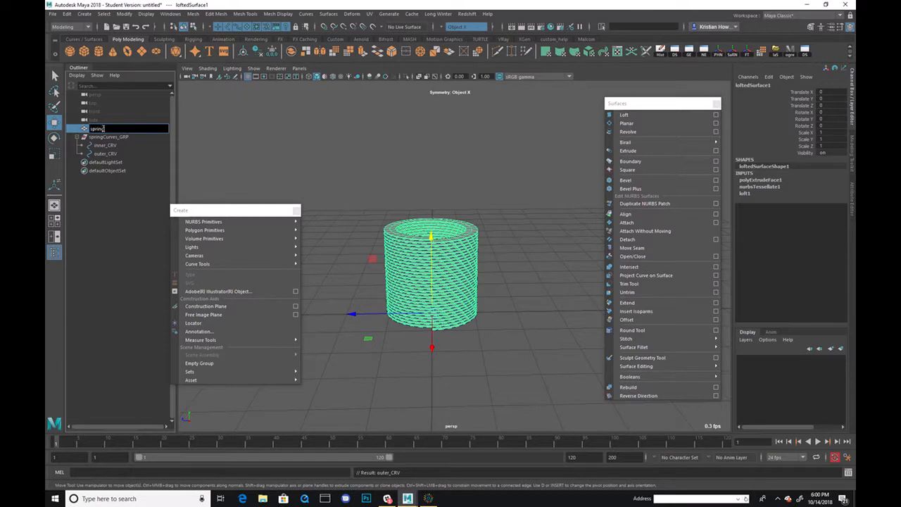
key(Return)
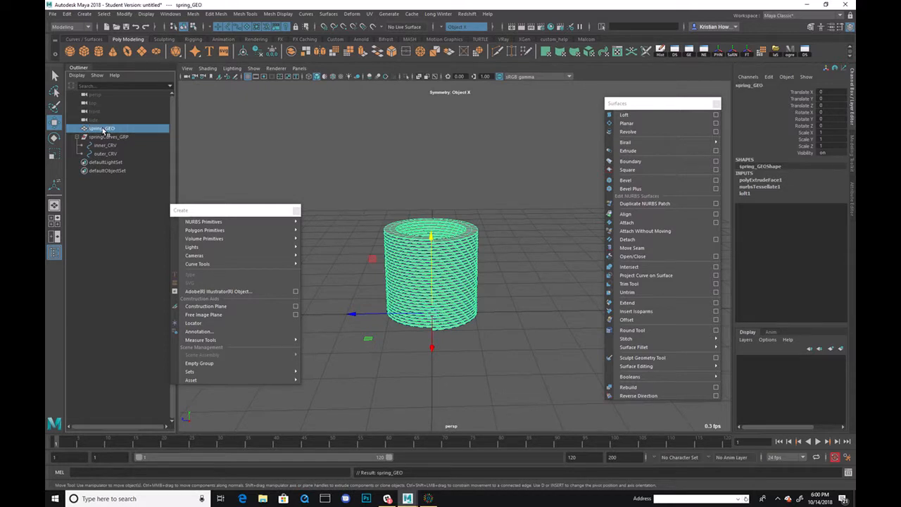
click(354, 170)
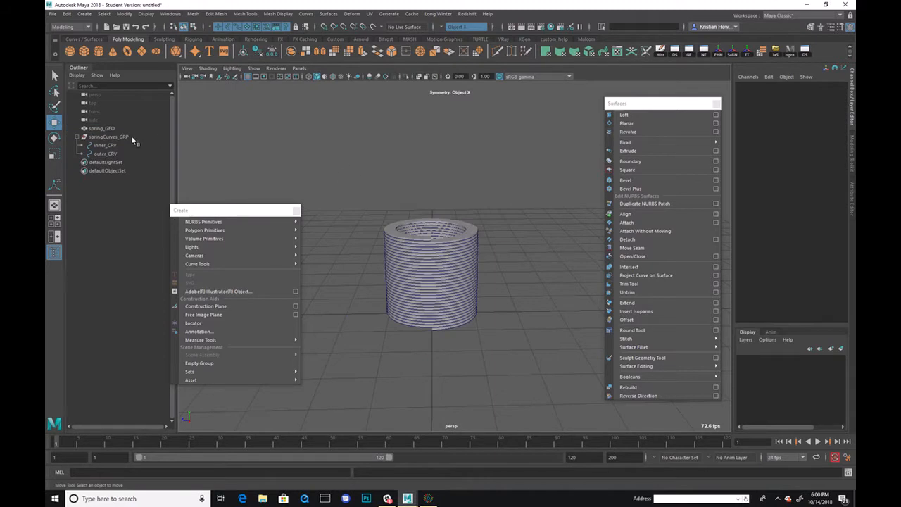
Stretch inner_CRV and outer_CRV vertically to a Y scale of about 4.453 to open up the spring.
drag(105, 145, 126, 151)
key(r)
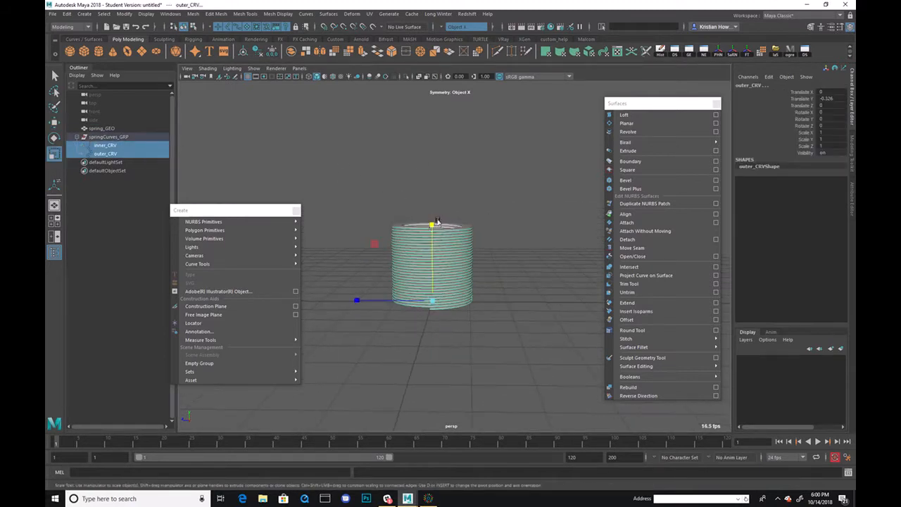
drag(431, 226, 453, 17)
alt+middle_drag(502, 127, 518, 247)
alt+right_drag(517, 247, 461, 252)
alt+drag(461, 252, 500, 272)
middle_drag(500, 272, 539, 260)
alt+drag(538, 260, 537, 241)
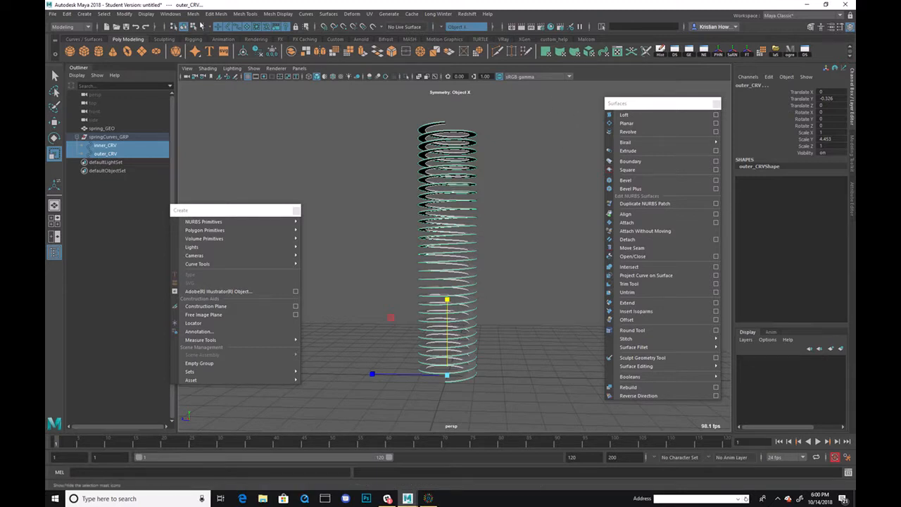
Detach the list of Nonlinear deformers beside the spring and add a Bend deformer to both curves.
click(351, 13)
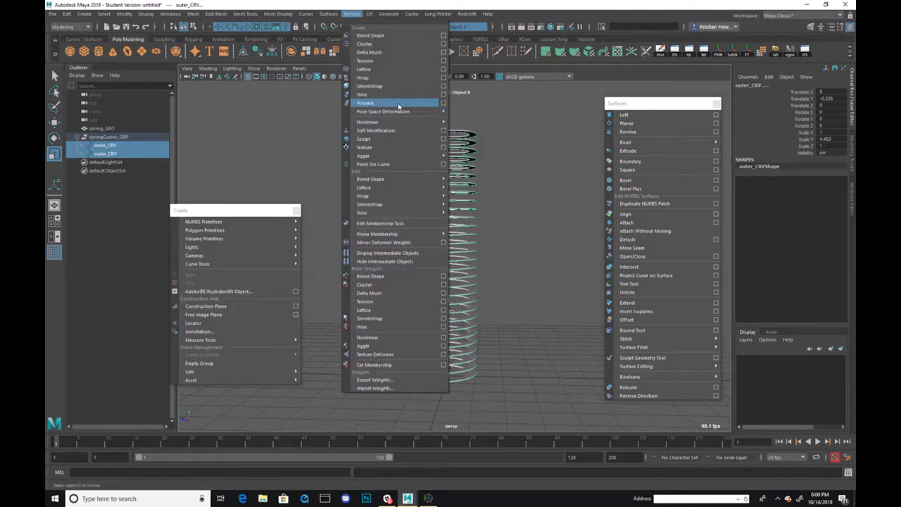
mouse_move(412, 122)
click(481, 122)
drag(496, 128, 231, 89)
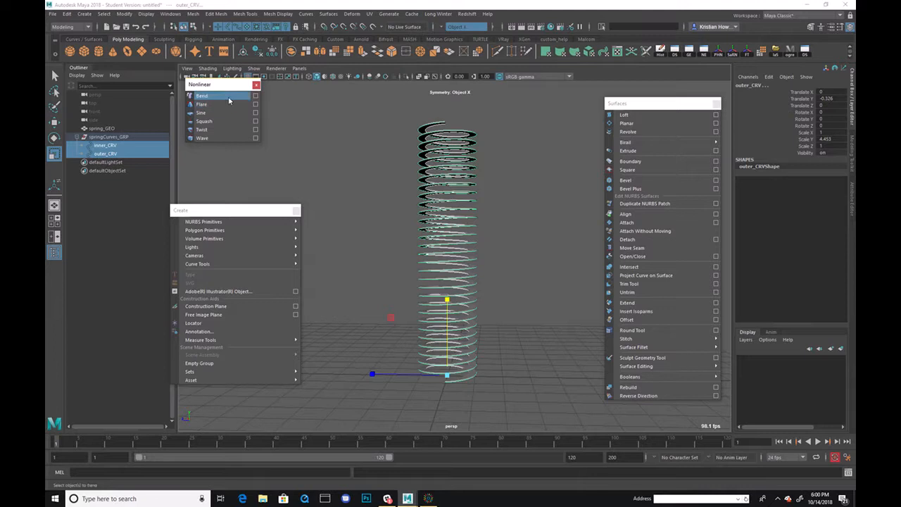
click(229, 100)
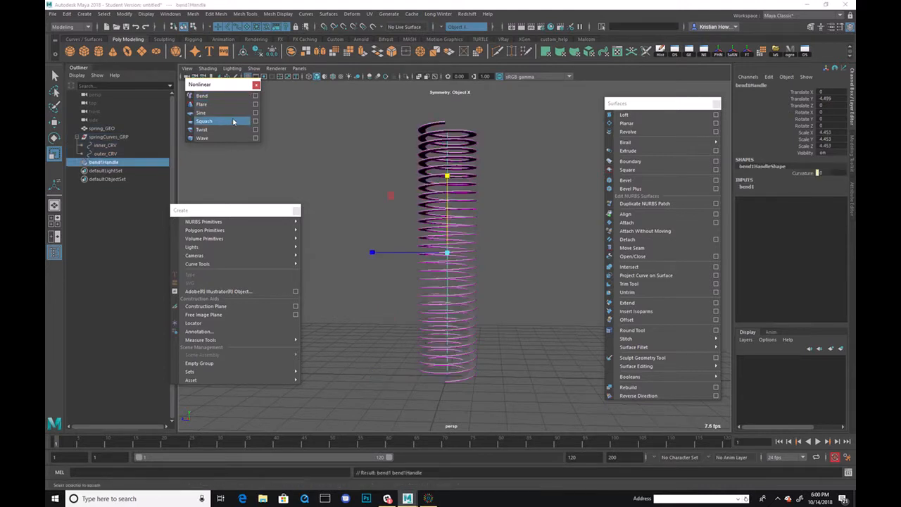
Reselect the spring curves with their group, add a Squash deformer, and open its input attributes.
click(234, 121)
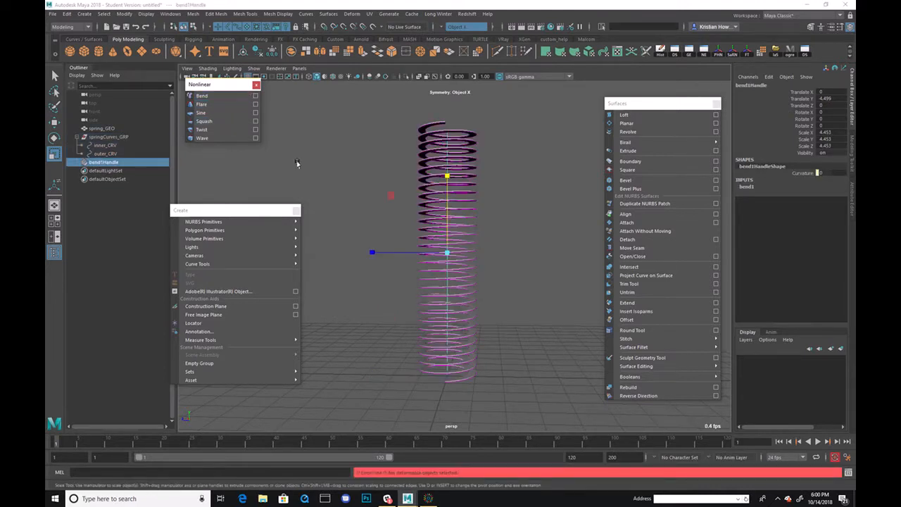
click(329, 154)
drag(140, 142, 140, 150)
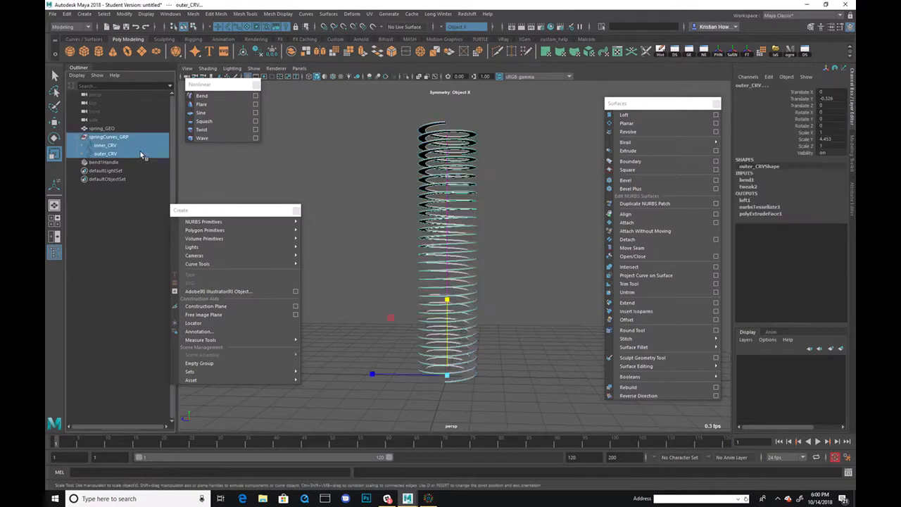
click(224, 122)
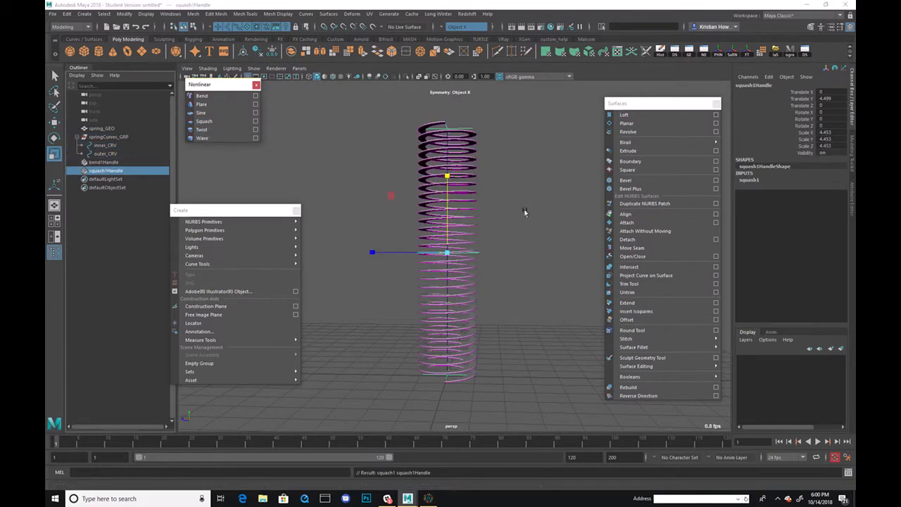
click(749, 180)
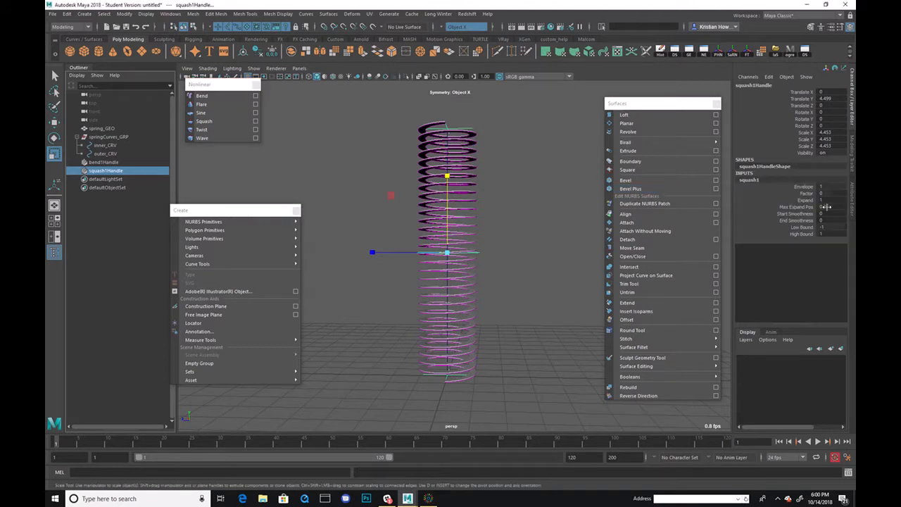
Try changing the Squash deformer's Factor on the spring and undo the change.
click(806, 194)
middle_drag(559, 233, 541, 234)
key(ctrl+z)
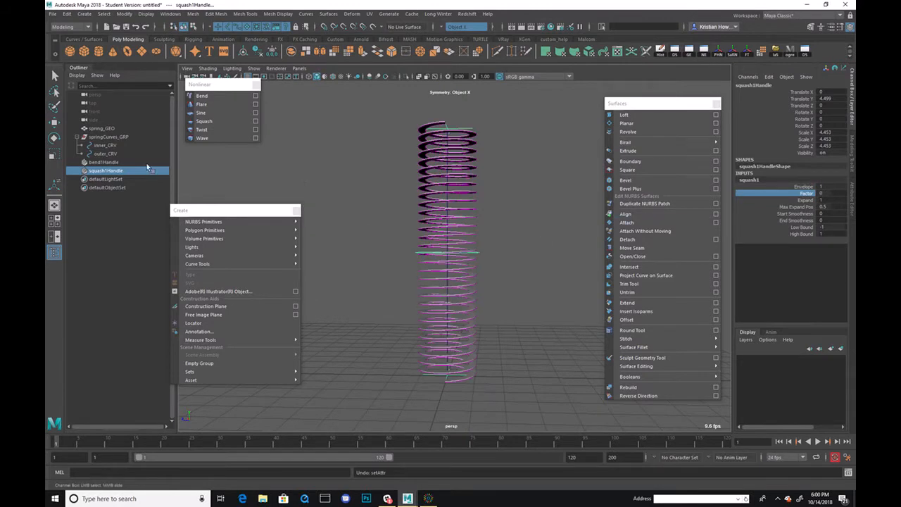
Check the attributes of spring_GEO and squash1Handle, and open the bend1 input attributes of bend1Handle.
click(126, 128)
key(r)
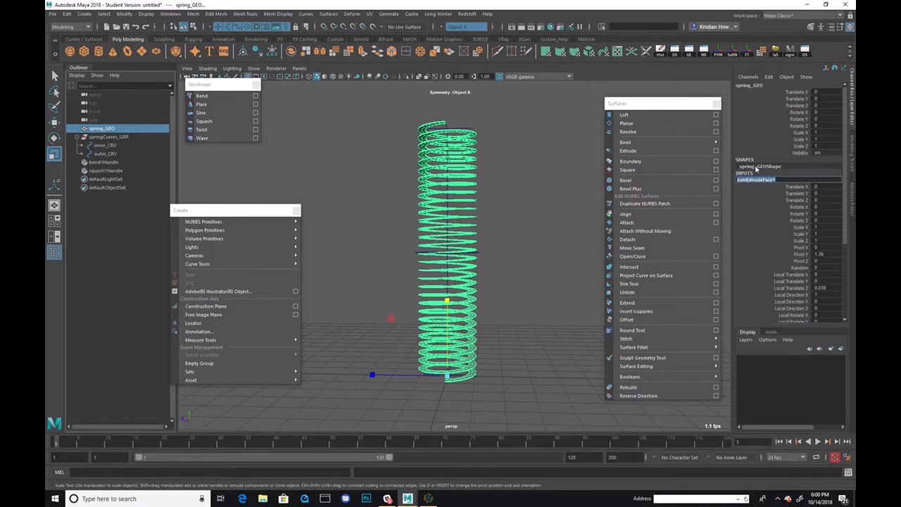
click(515, 203)
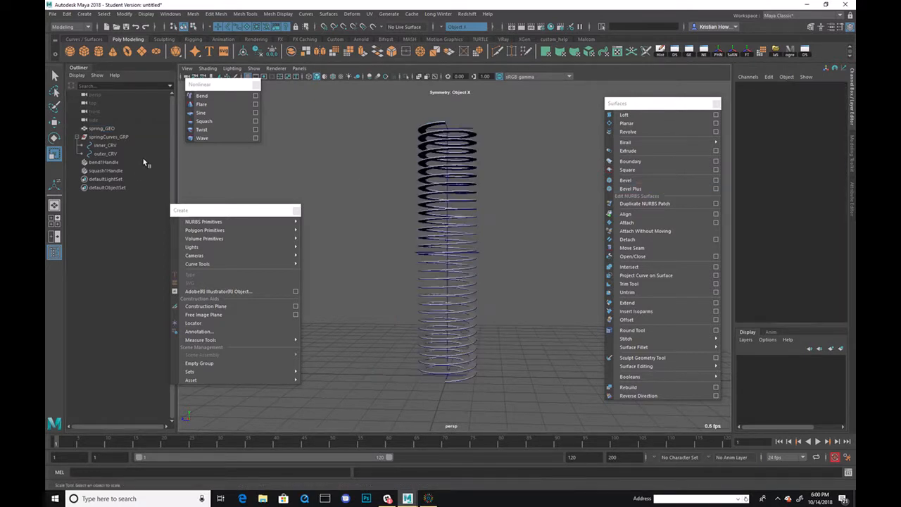
click(119, 162)
click(127, 171)
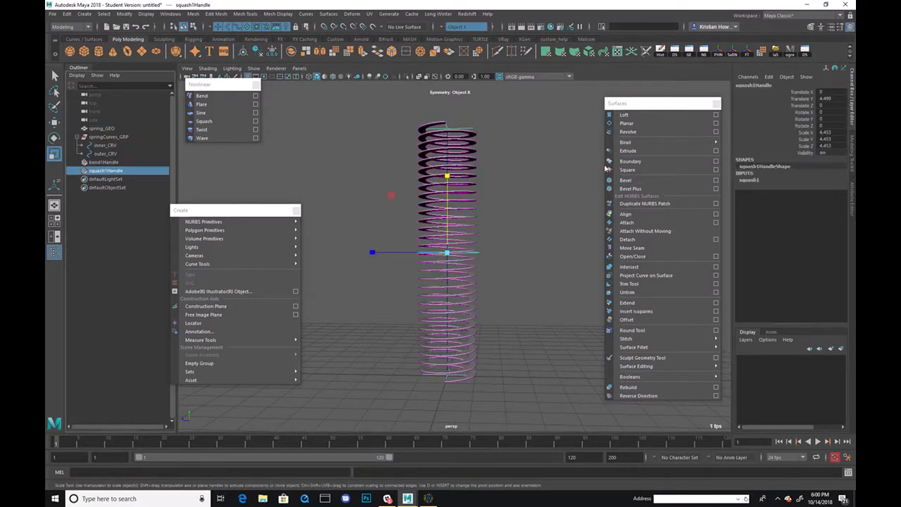
click(149, 161)
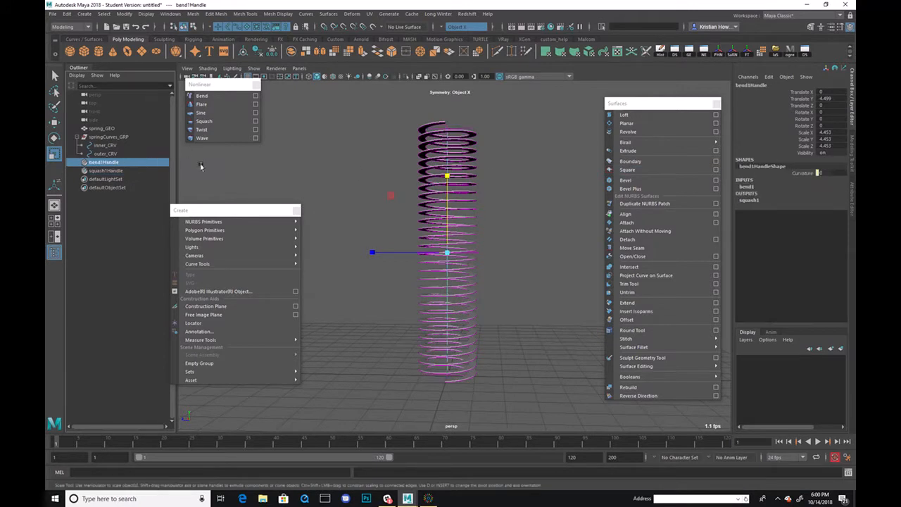
click(746, 187)
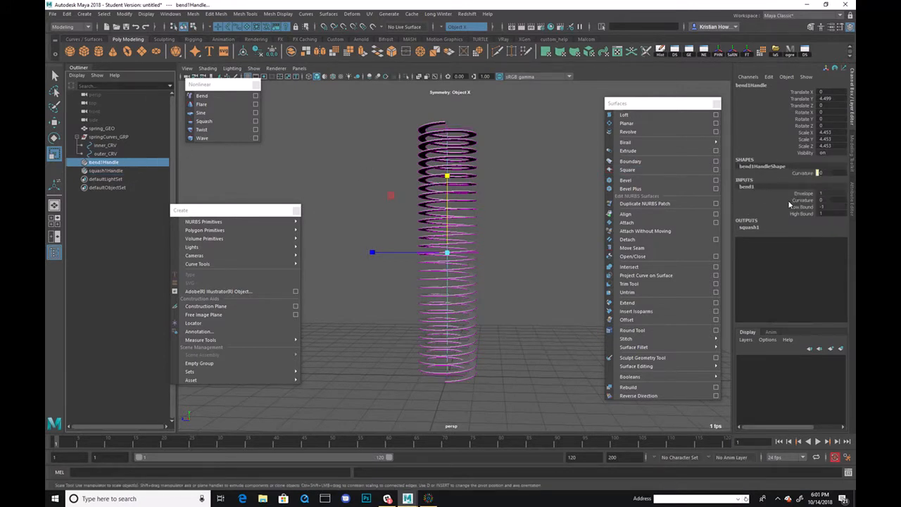
Try bending the spring with the bend1 Curvature around its middle, and undo the change.
click(802, 200)
middle_drag(549, 236, 634, 248)
alt+middle_drag(479, 242, 398, 239)
alt+right_drag(399, 239, 545, 290)
alt+drag(544, 290, 449, 208)
key(ctrl+z)
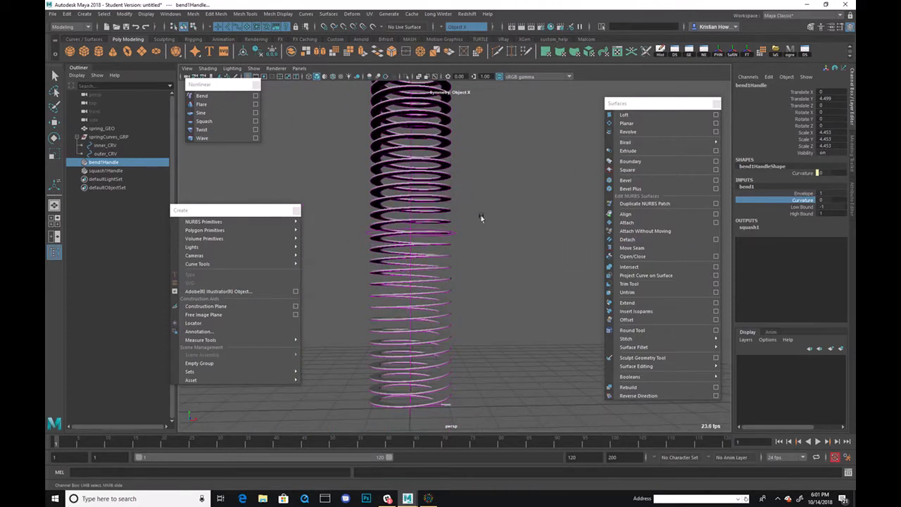
Move bend1Handle down to the base of the spring at Translate Y 0.
alt+right_drag(533, 263, 453, 243)
key(w)
drag(422, 164, 422, 249)
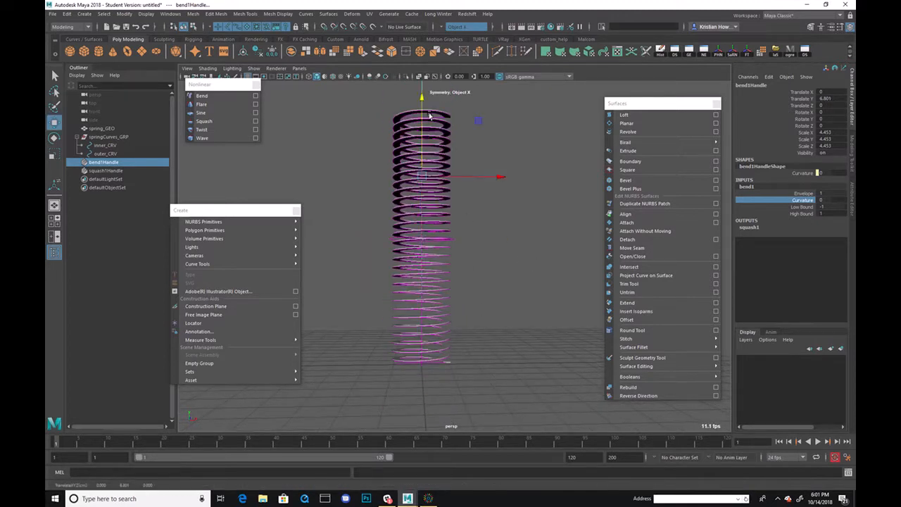
key(ctrl+z)
drag(421, 158, 496, 381)
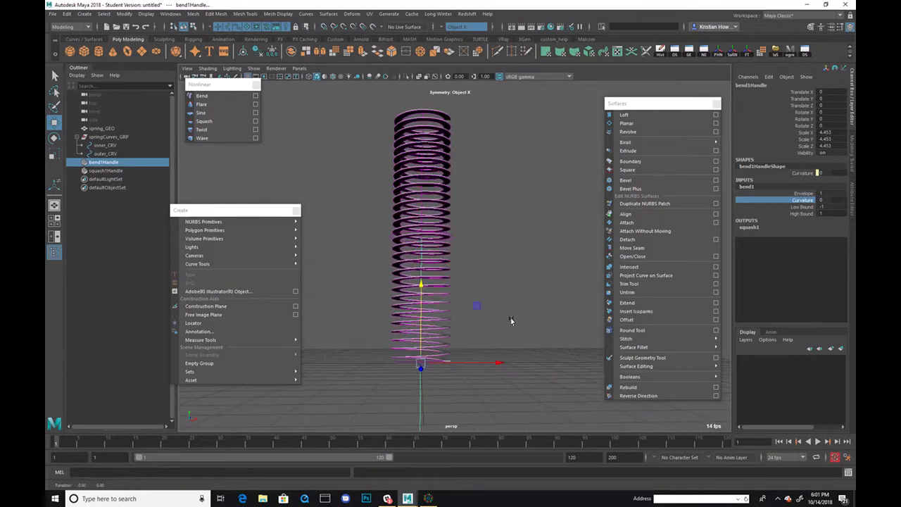
Bend the spring from its base with a Curvature of 60.734, a High Bound of 4.7 and a Low Bound of 0.
middle_drag(537, 218, 517, 245)
alt+drag(518, 244, 355, 325)
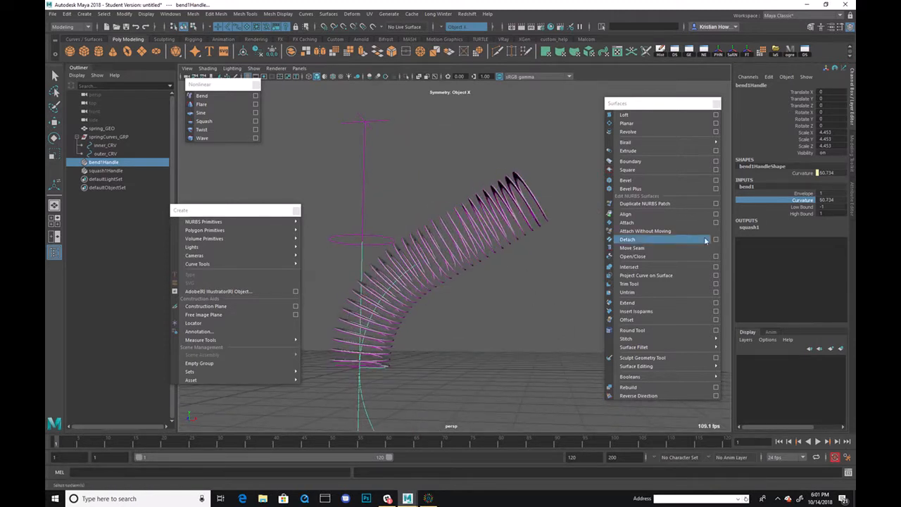
click(778, 212)
middle_drag(574, 300, 582, 298)
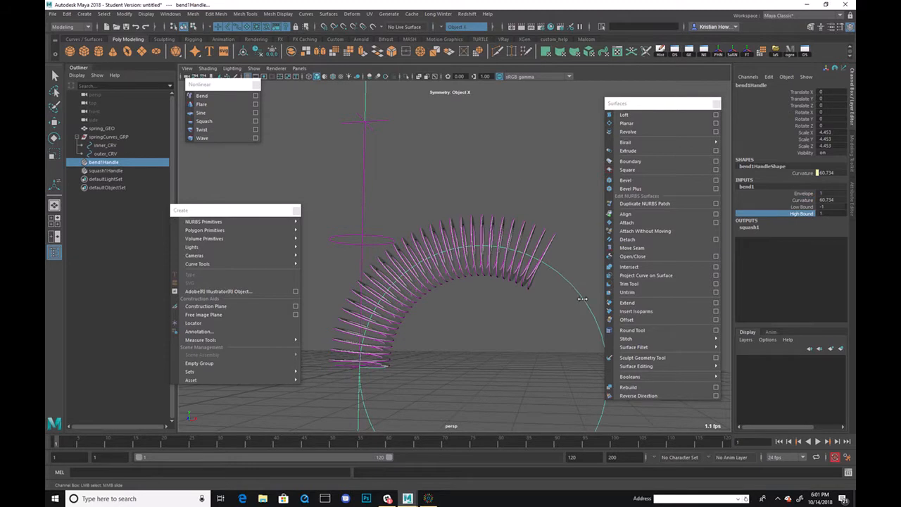
click(779, 207)
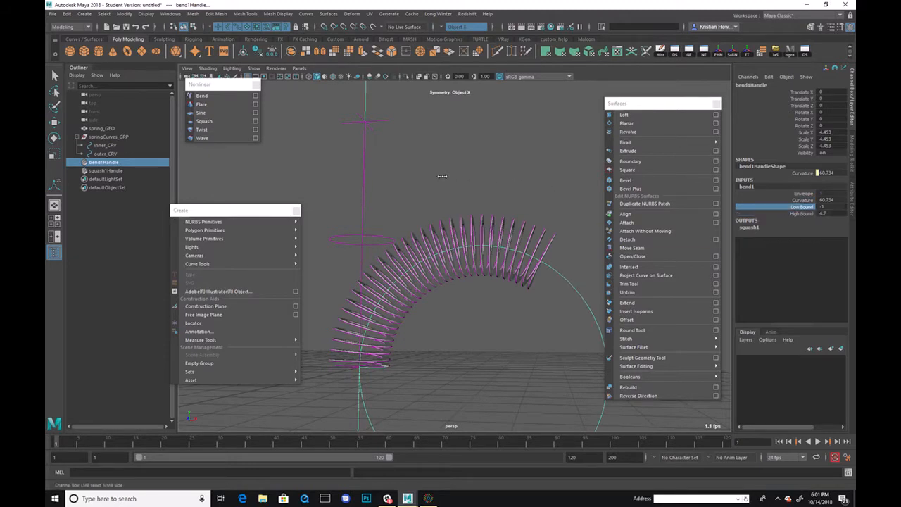
alt+drag(509, 184, 566, 191)
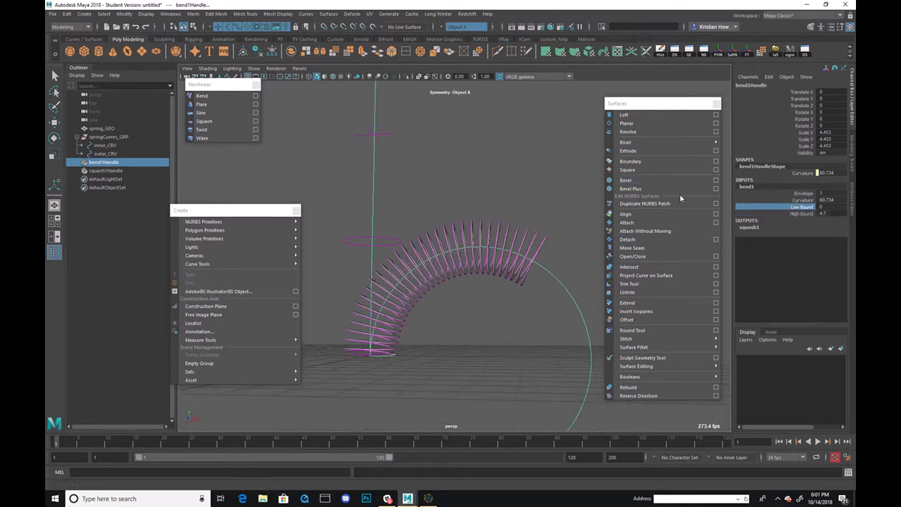
Bend the spring the opposite way as a test and reset the bend1 Curvature to 0.
click(781, 200)
mouse_move(468, 263)
middle_down()
mouse_move(488, 263)
mouse_move(433, 264)
mouse_move(493, 262)
mouse_move(432, 261)
mouse_move(465, 259)
middle_up()
double_click(831, 200)
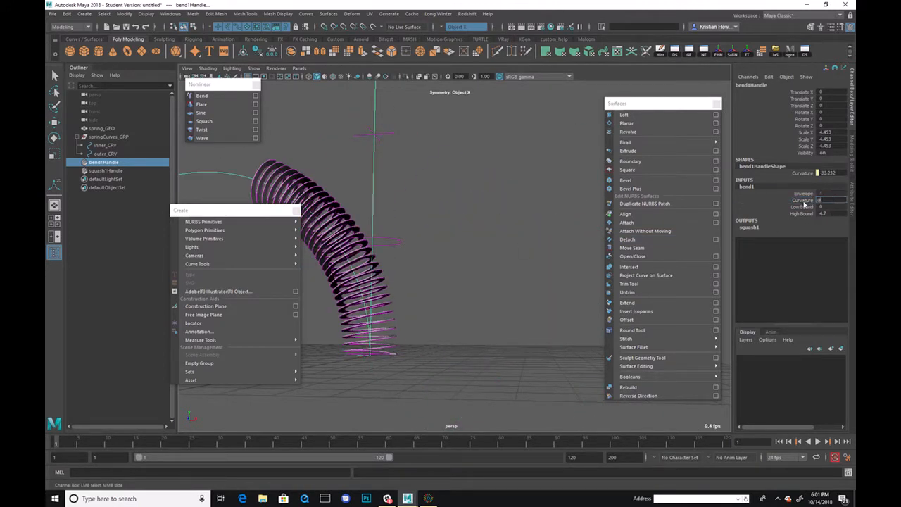
text(0)
key(Return)
alt+drag(500, 181, 561, 200)
key(w)
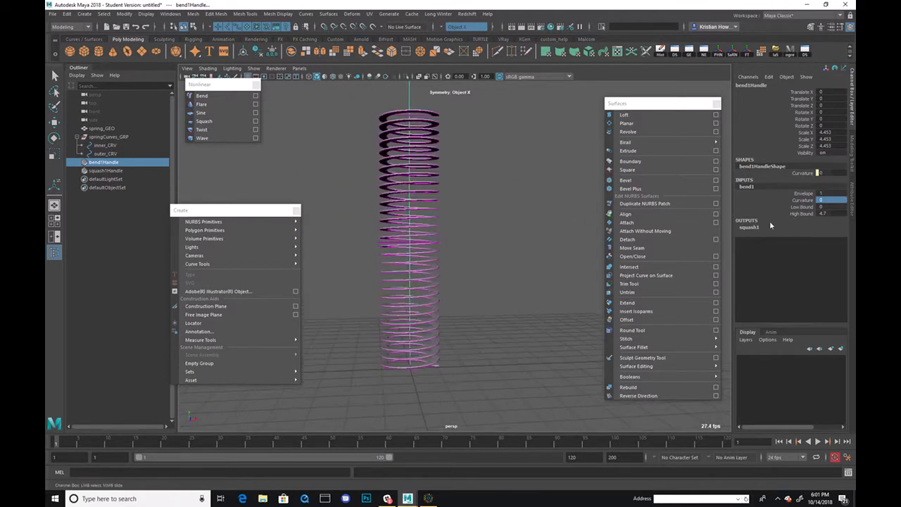
Try a squash1 Factor of -1.1 on the spring and undo the change.
click(757, 228)
click(814, 247)
click(806, 240)
mouse_move(561, 239)
middle_down()
mouse_move(570, 239)
mouse_move(555, 239)
middle_up()
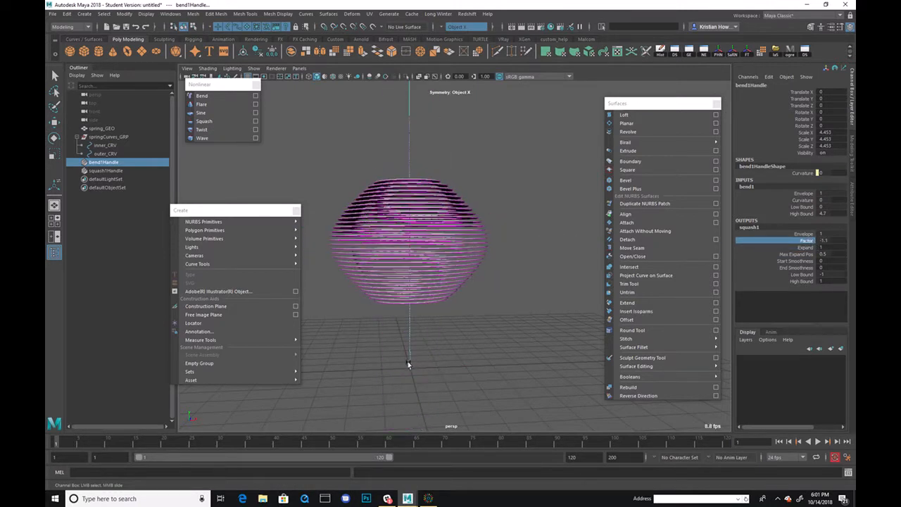
key(ctrl+z)
key(w)
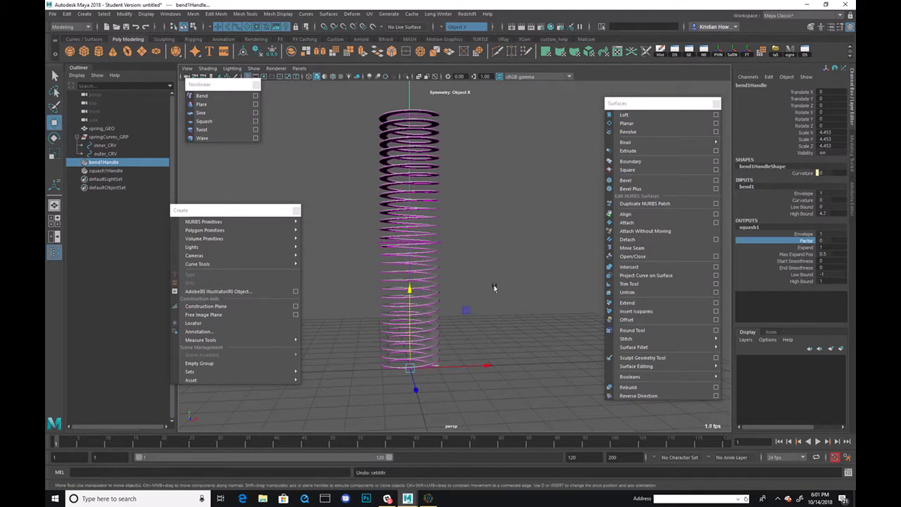
Move squash1Handle down to the base of the spring at Translate Y 0.
alt+drag(497, 292, 494, 279)
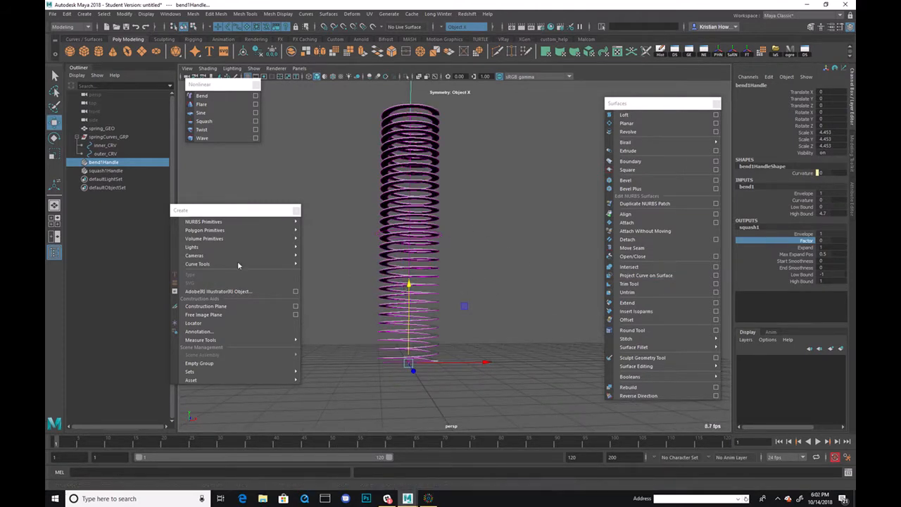
click(103, 170)
drag(415, 162, 408, 354)
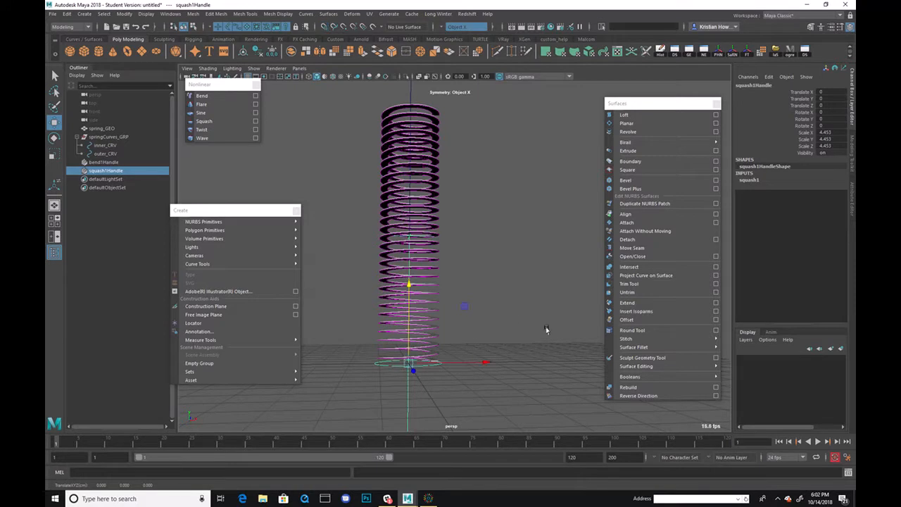
Set the squash1 Low Bound to 0 and the High Bound to 2 so the deformer spans the spring's height.
click(750, 180)
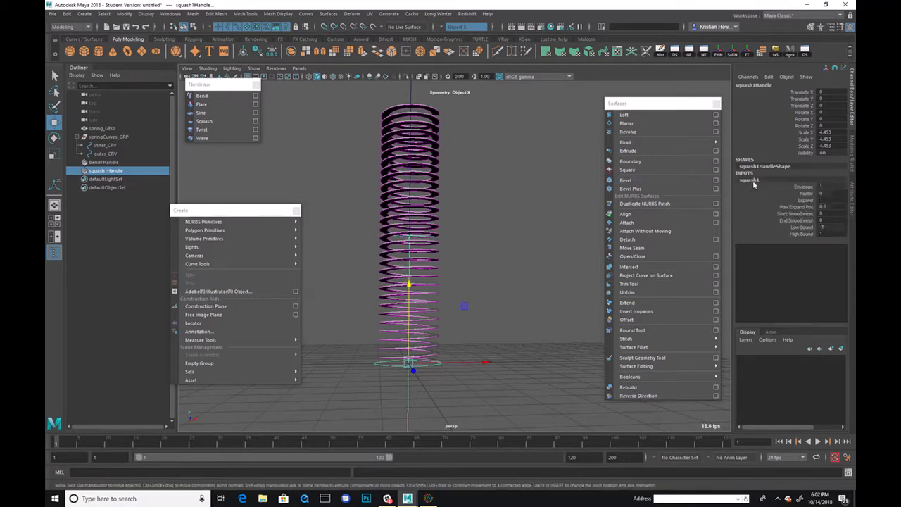
click(798, 227)
middle_drag(575, 249, 443, 243)
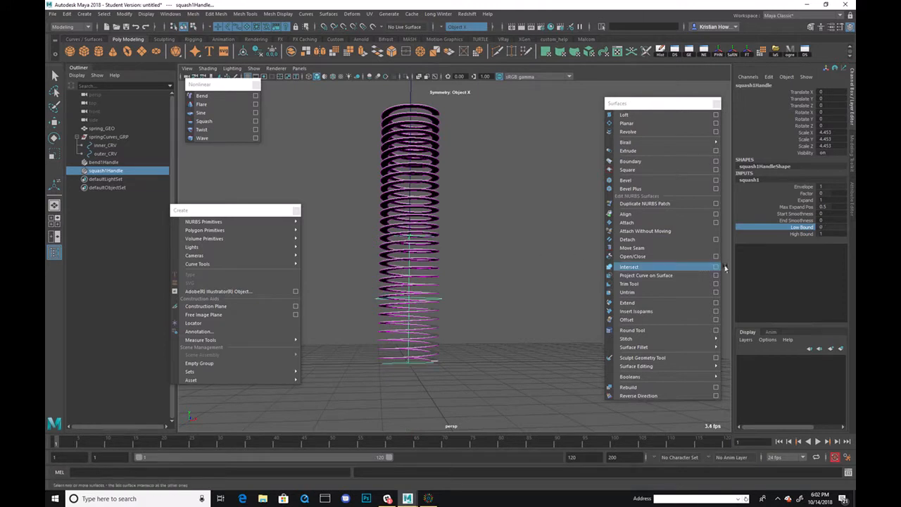
click(808, 234)
middle_drag(517, 276, 523, 271)
alt+drag(529, 264, 527, 273)
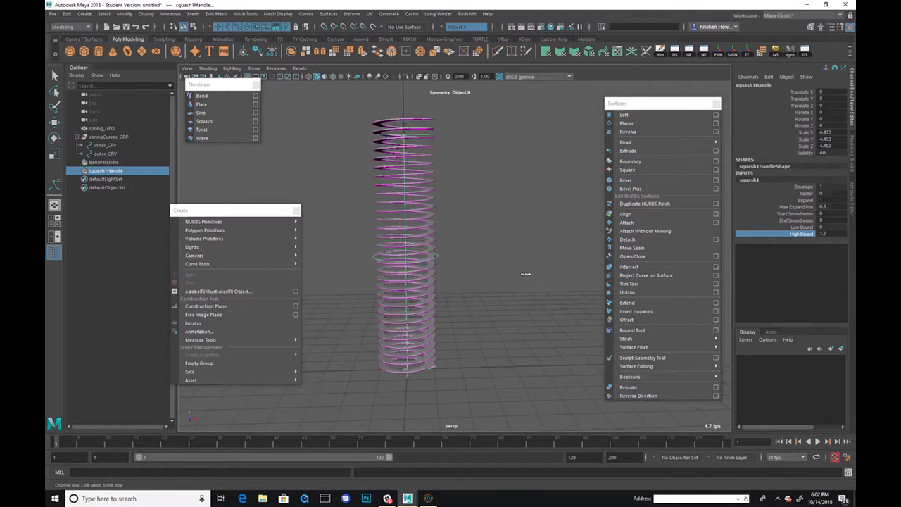
middle_drag(526, 274, 525, 273)
alt+middle_drag(552, 208, 543, 238)
alt+right_drag(542, 237, 482, 233)
alt+drag(482, 233, 509, 230)
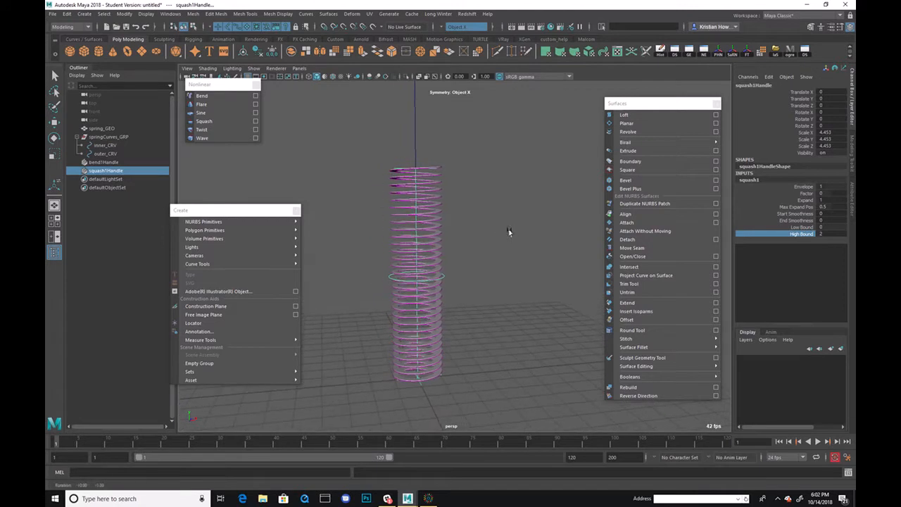
Test a squash1 Factor of -0.8 on the spring and reset the Factor to 0.
click(805, 193)
mouse_move(521, 217)
middle_down()
mouse_move(537, 218)
mouse_move(532, 227)
middle_up()
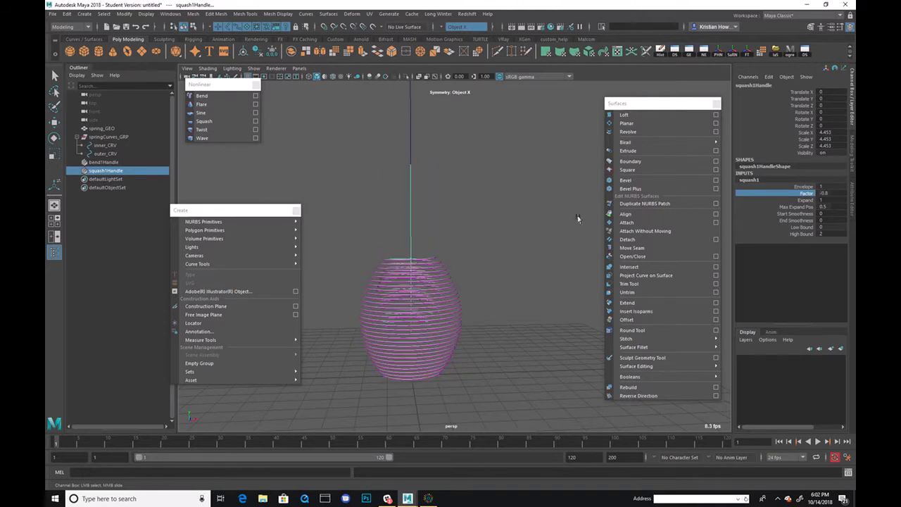
double_click(827, 192)
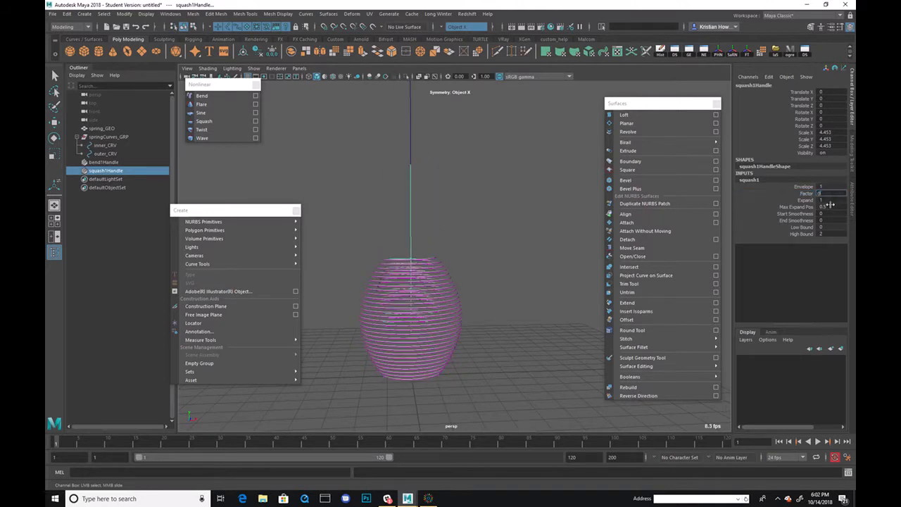
text(0)
key(Return)
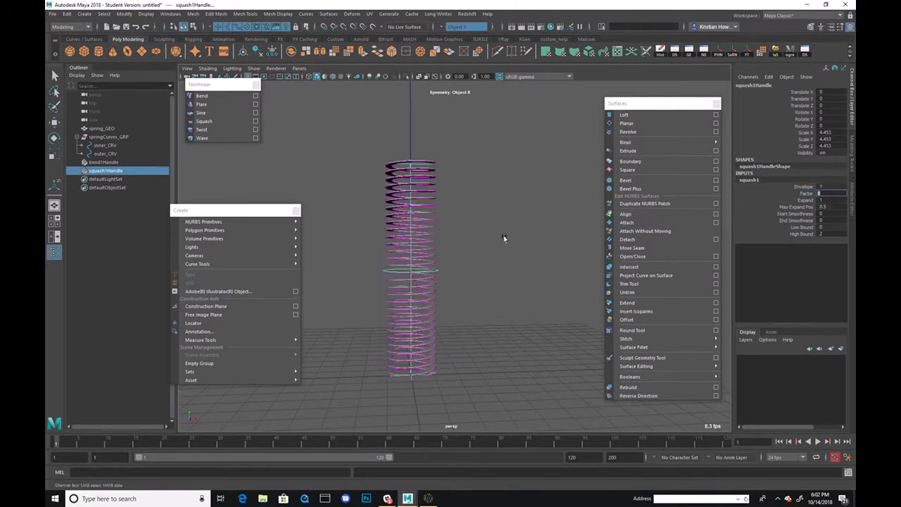
Try compressing the spring by scaling inner_CRV and outer_CRV to a Y scale of 2.033, and undo the scaling.
click(471, 215)
key(w)
alt+drag(478, 188, 429, 197)
alt+drag(372, 216, 539, 194)
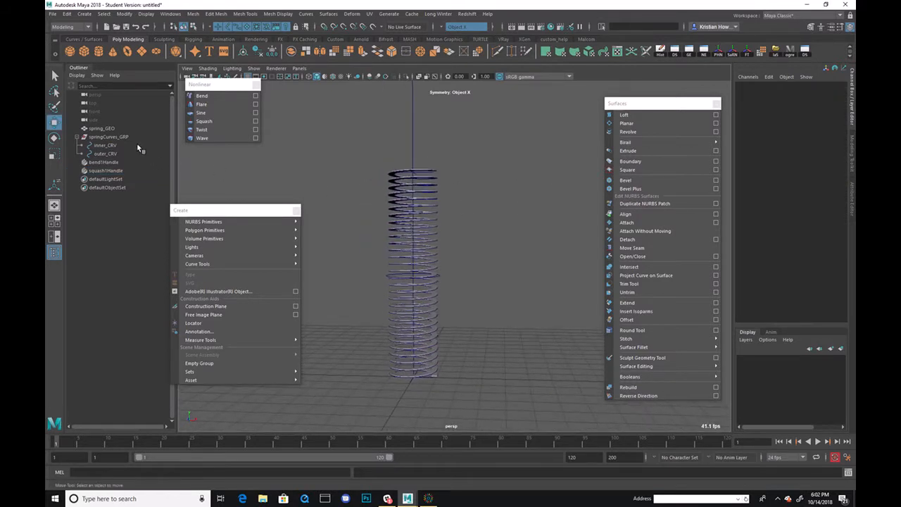
drag(140, 147, 144, 152)
key(r)
drag(411, 303, 427, 199)
middle_drag(500, 254, 515, 347)
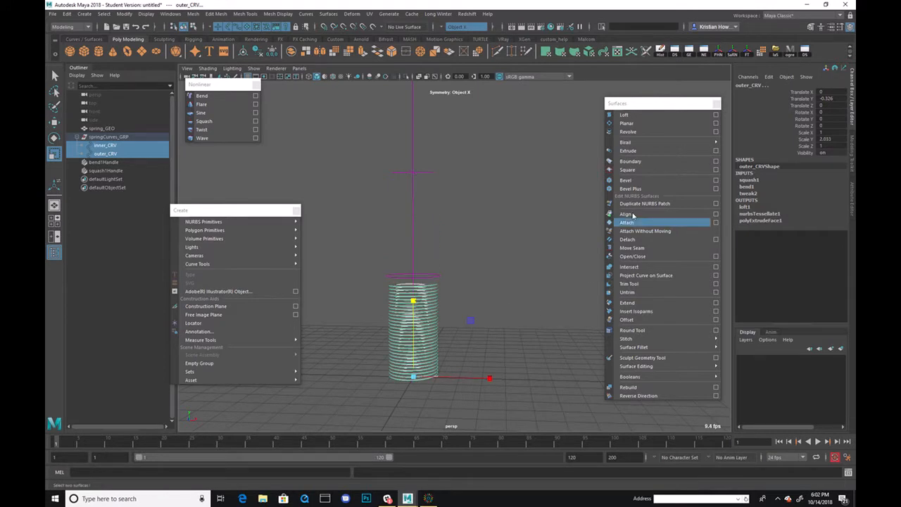
key(ctrl+z)
Bend the spring with a bend1 Curvature of 40.107.
click(136, 165)
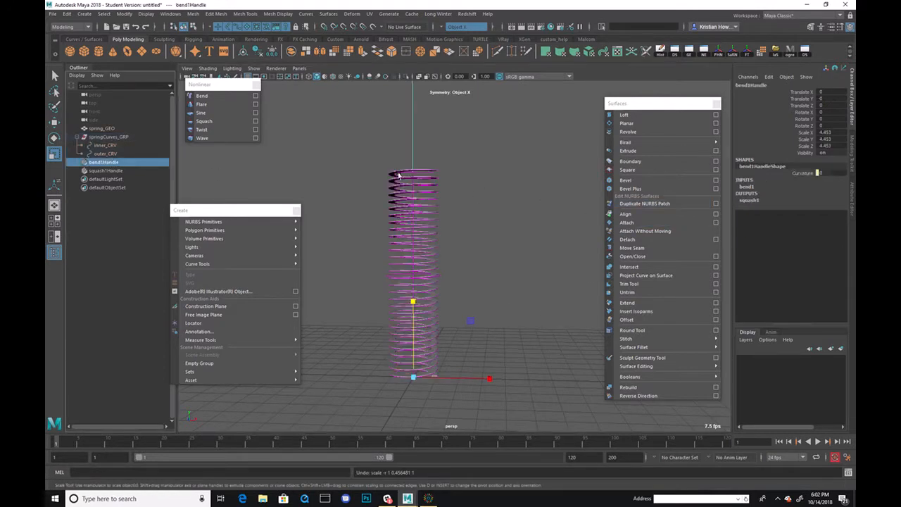
click(748, 187)
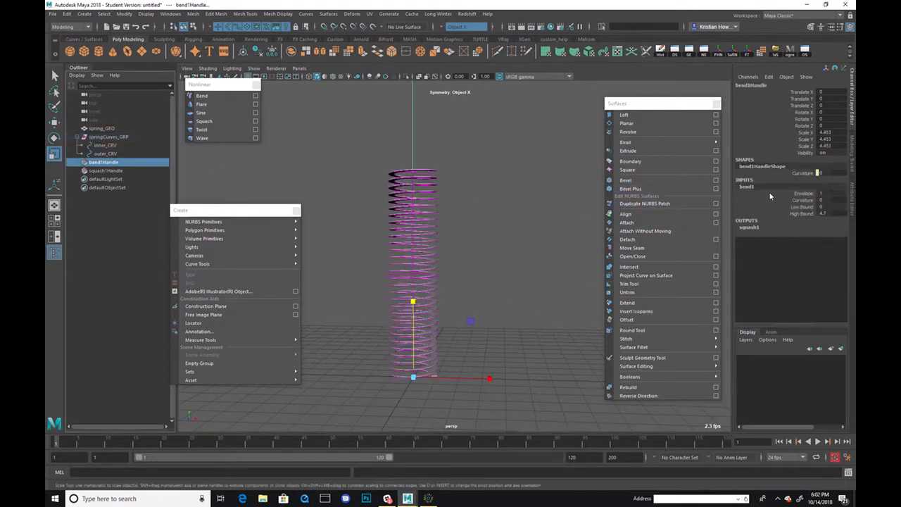
click(808, 201)
middle_drag(484, 199, 515, 213)
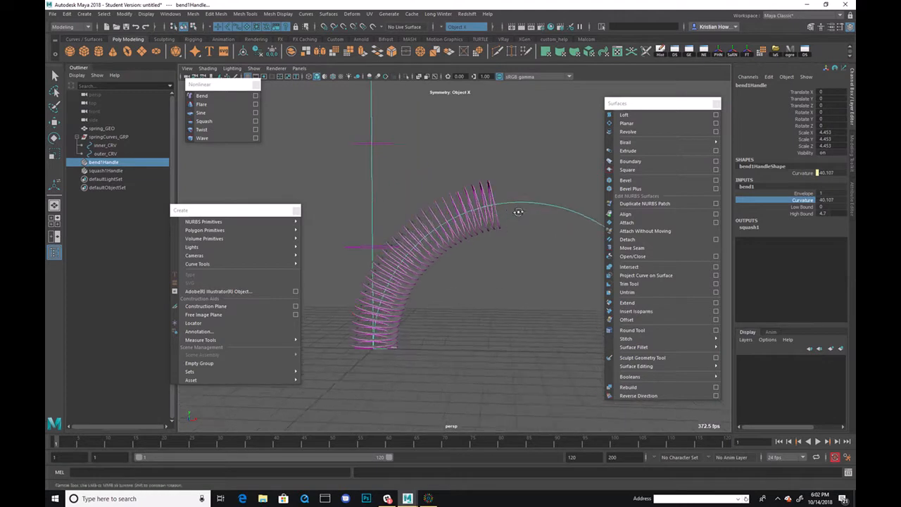
Try scaling inner_CRV and outer_CRV vertically while the spring is bent, and undo the changes.
drag(139, 154, 136, 146)
key(r)
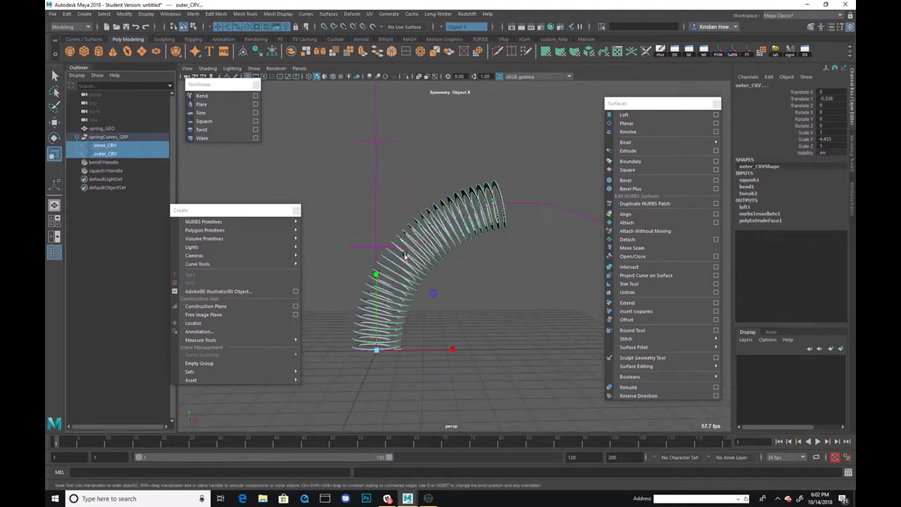
drag(376, 273, 476, 293)
key(ctrl+z)
key(ctrl+z)
key(ctrl+z)
key(ctrl+z)
key(ctrl+z)
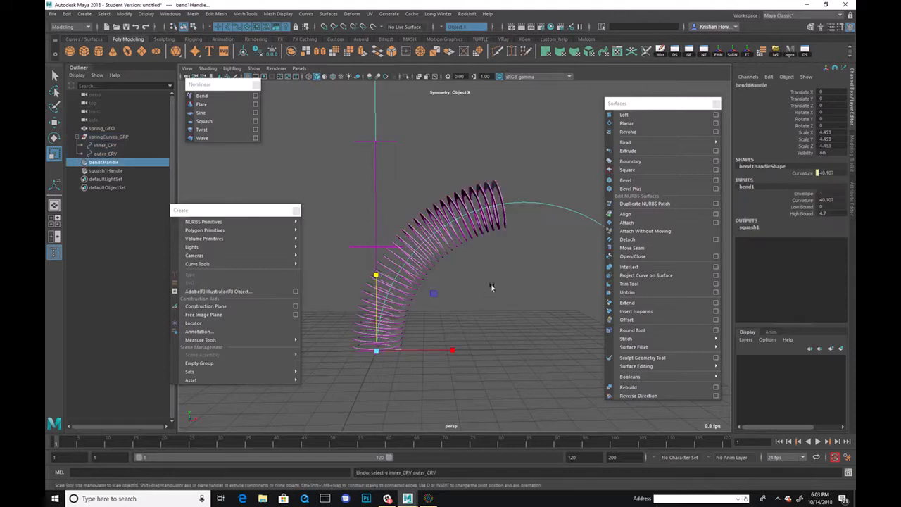
Create a NURBS circle and place it beside the spring's upper end at Translate X 2.724 and Translate Y 9.002.
click(494, 268)
alt+right_drag(486, 260, 537, 247)
alt+middle_drag(537, 247, 526, 207)
alt+drag(526, 207, 511, 236)
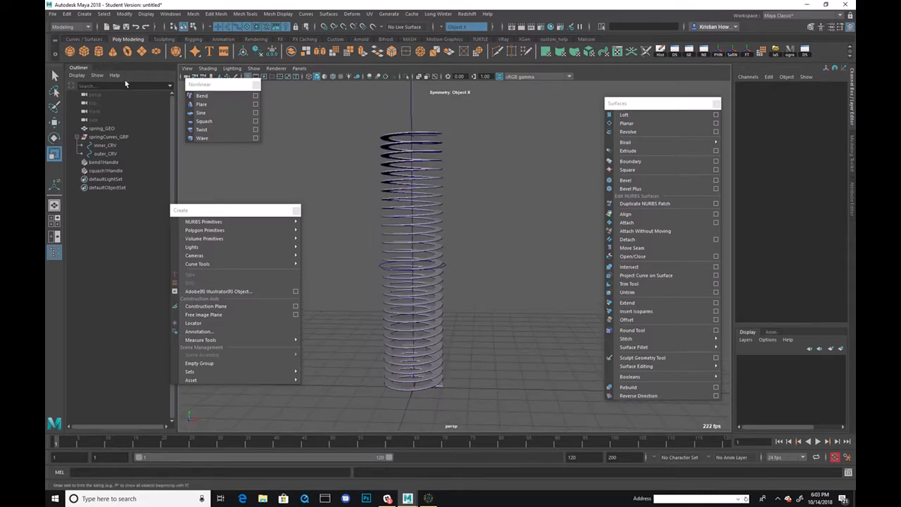
click(84, 14)
mouse_move(112, 35)
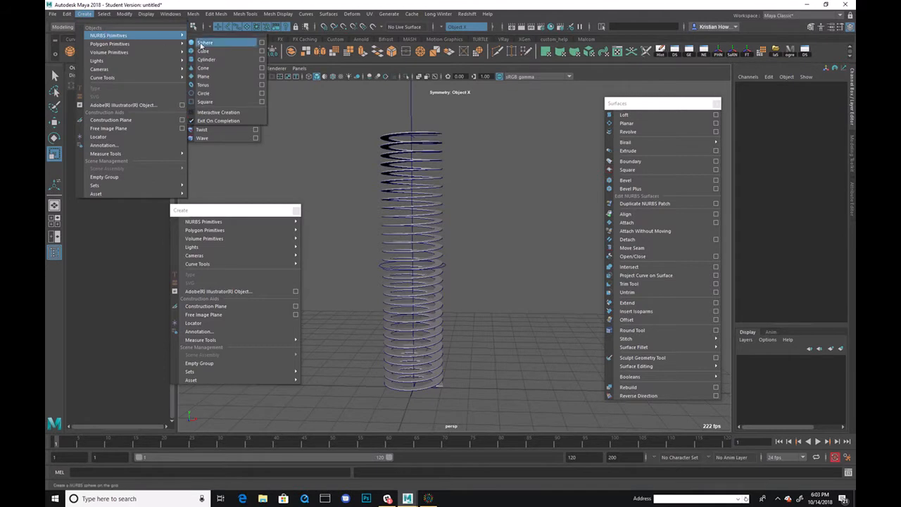
click(208, 92)
drag(415, 309, 426, 43)
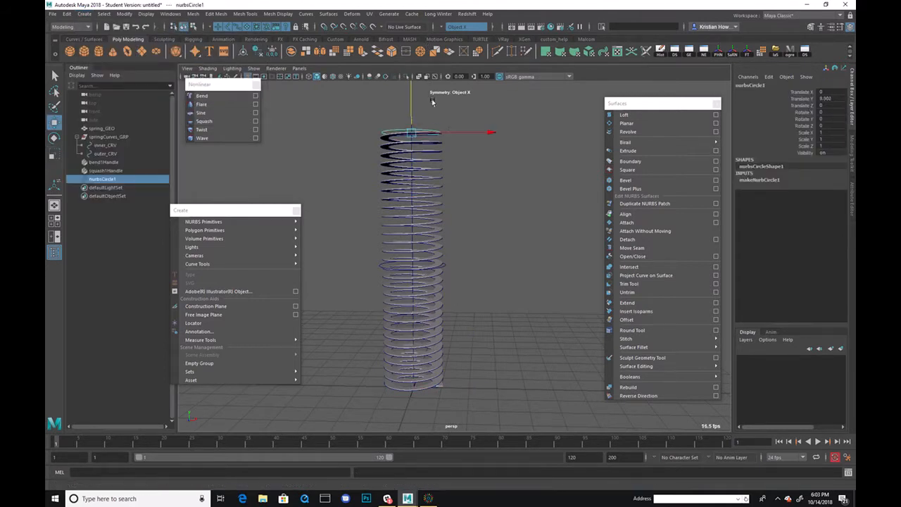
drag(452, 128, 565, 138)
key(ctrl+z)
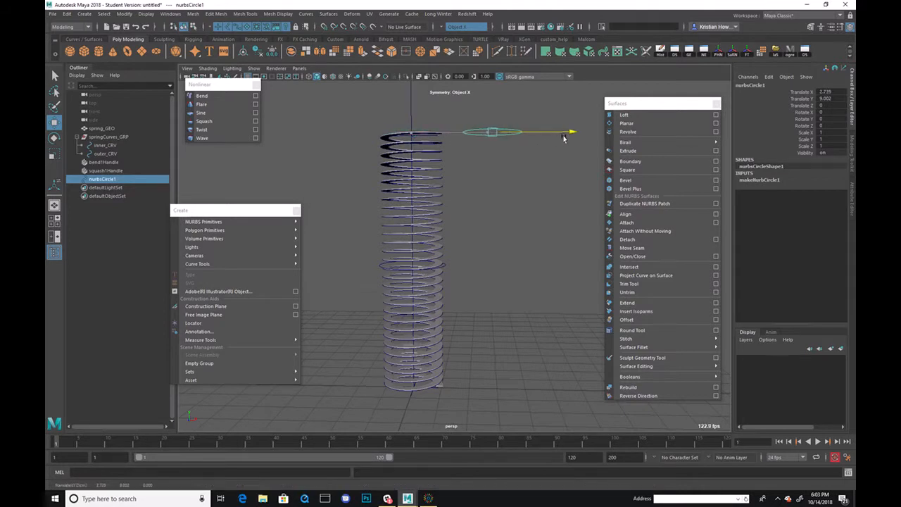
Set the circle's Rotate X to 90 so it stands upright beside the spring.
key(e)
drag(493, 110, 482, 187)
click(827, 112)
text(90)
key(Return)
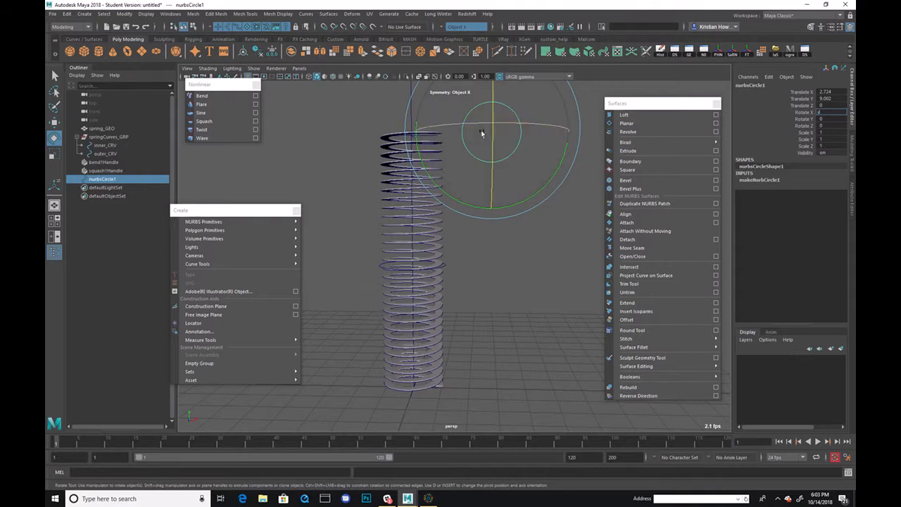
alt+drag(368, 141, 484, 221)
Freeze the circle's transformations and delete its construction history.
key(q)
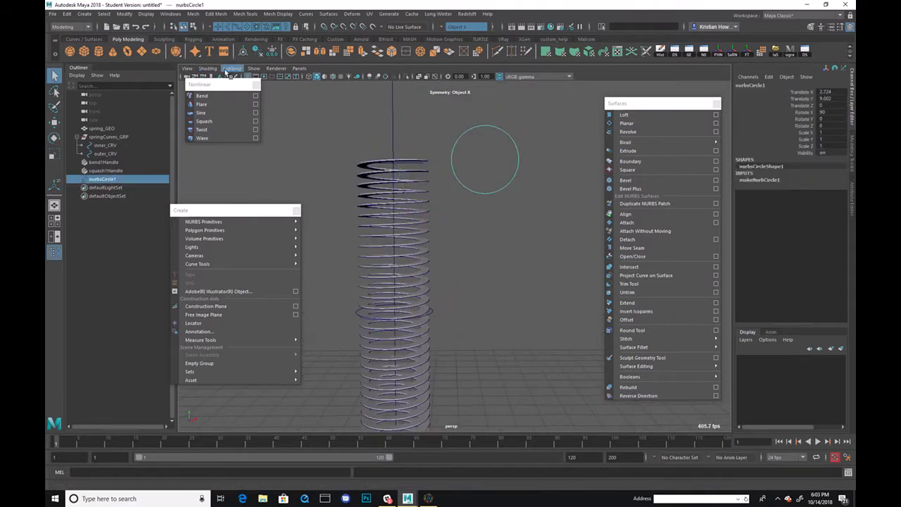
click(271, 52)
click(258, 52)
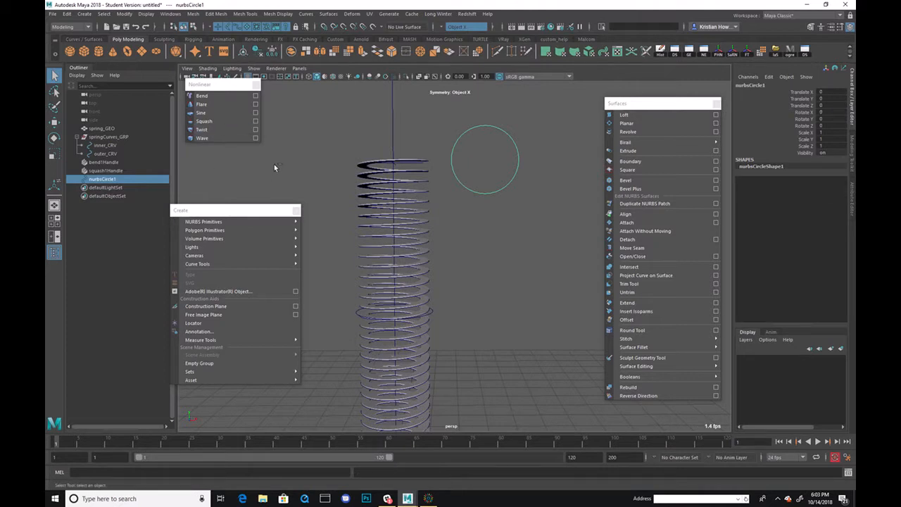
Group the circle and name the group springControl_GRP.
key(ctrl+g)
double_click(124, 180)
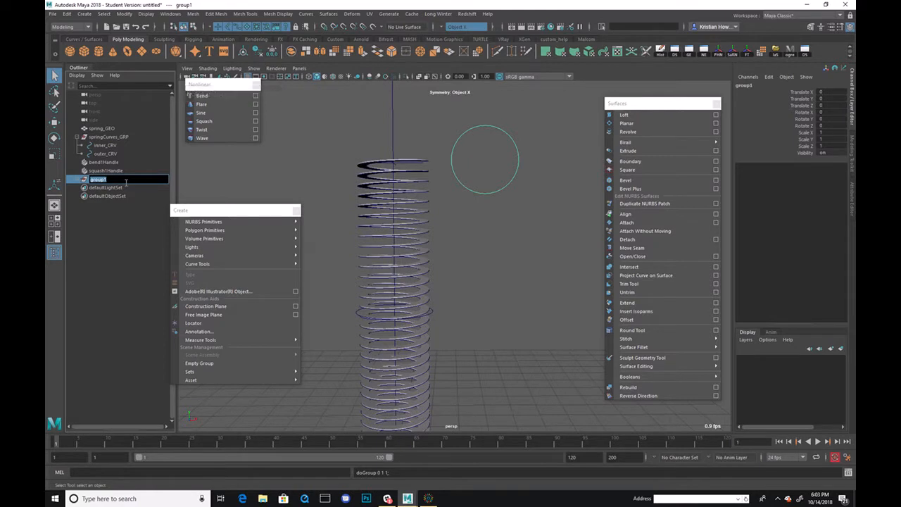
text(springControl_GRP)
key(Return)
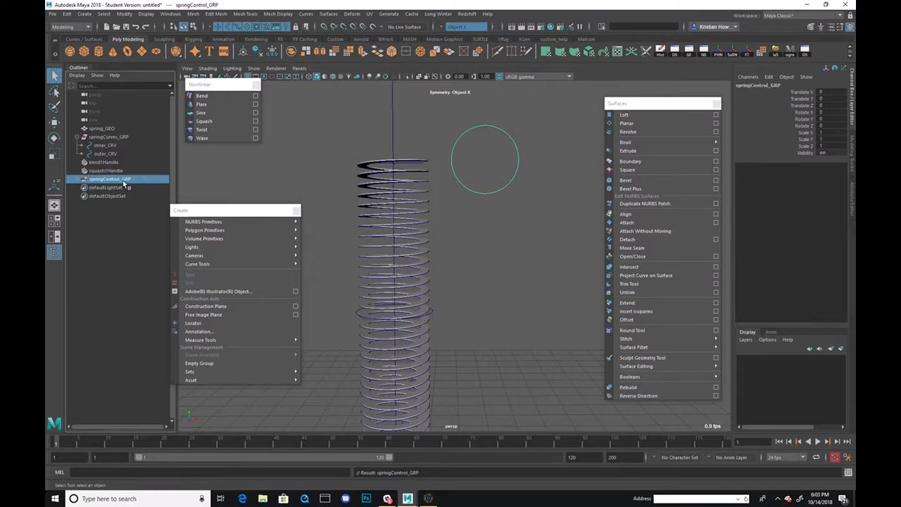
Rename the circle inside springControl_GRP as spring_CTL.
click(79, 179)
double_click(106, 188)
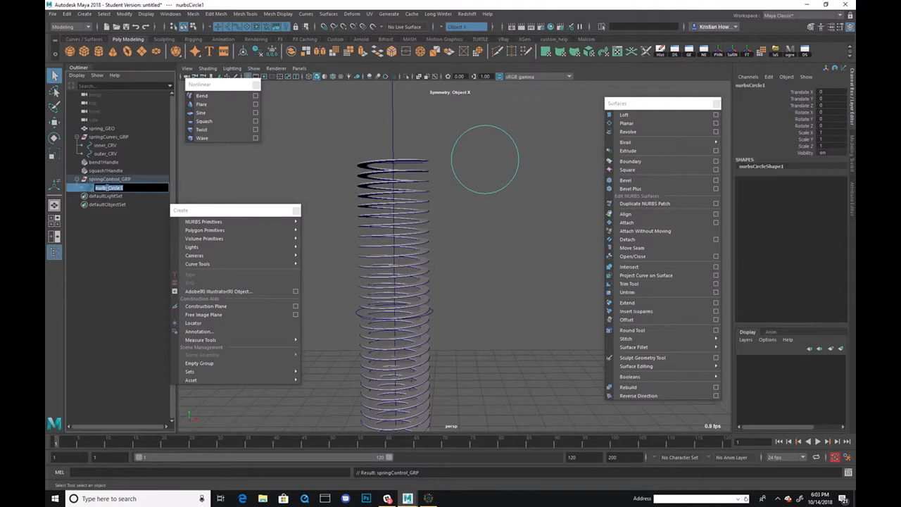
text(c)
text(pring_CTL)
key(Return)
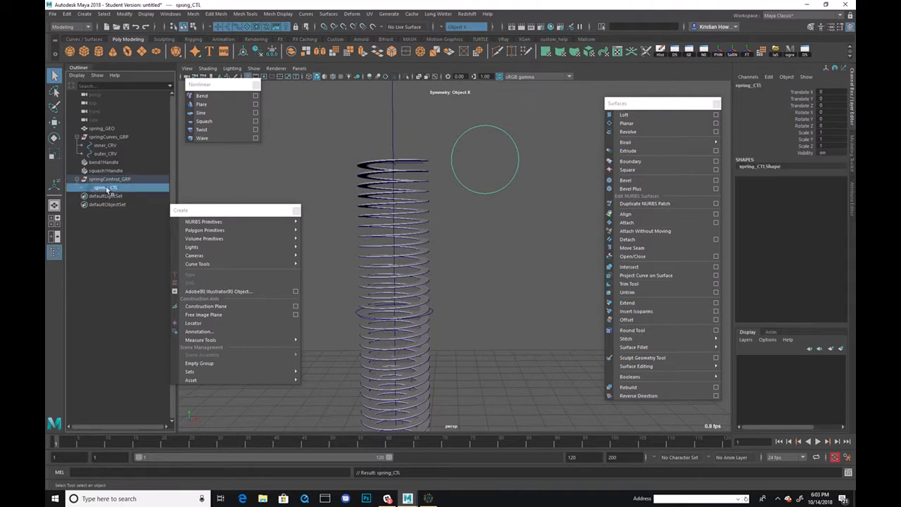
click(505, 274)
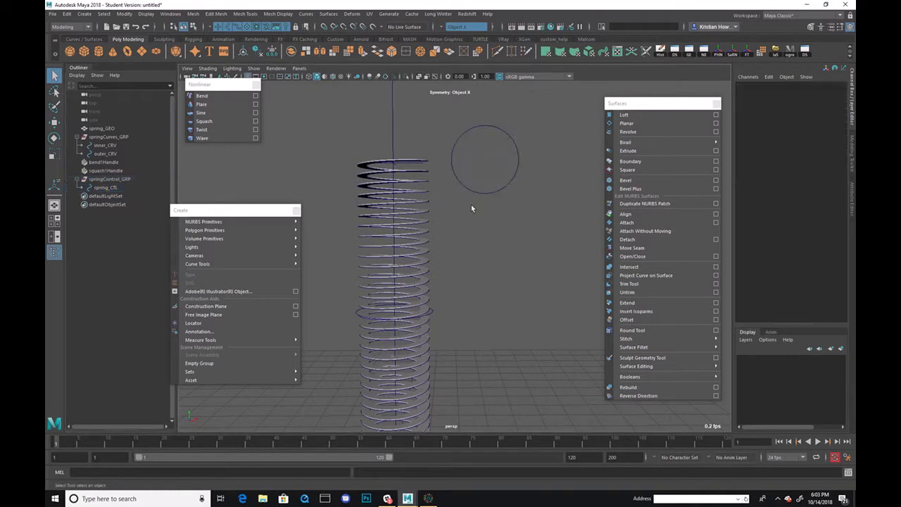
Try moving spring_CTL down along the spring's height and undo the move.
alt+middle_drag(501, 233, 518, 216)
alt+right_drag(518, 216, 485, 208)
alt+middle_drag(485, 208, 509, 210)
click(497, 160)
alt+right_drag(509, 210, 489, 205)
key(w)
drag(488, 139, 484, 233)
key(ctrl+z)
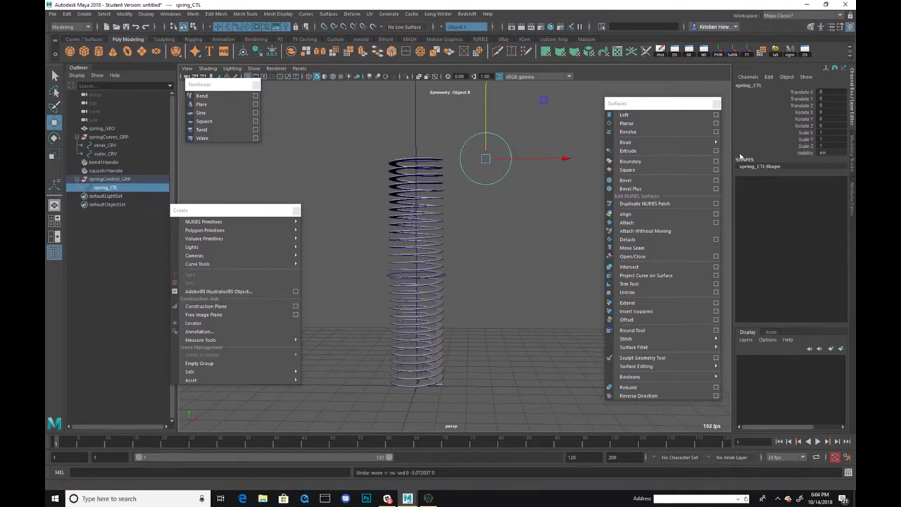
Open Set Driven Key, load spring_CTL as the driver and choose its Translate Y attribute.
click(769, 77)
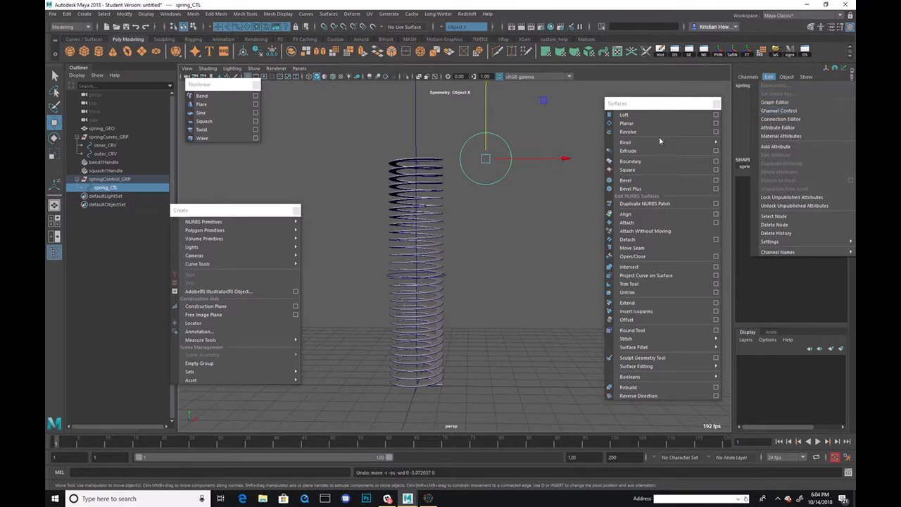
click(744, 110)
click(768, 77)
click(778, 93)
drag(113, 65, 746, 112)
click(649, 332)
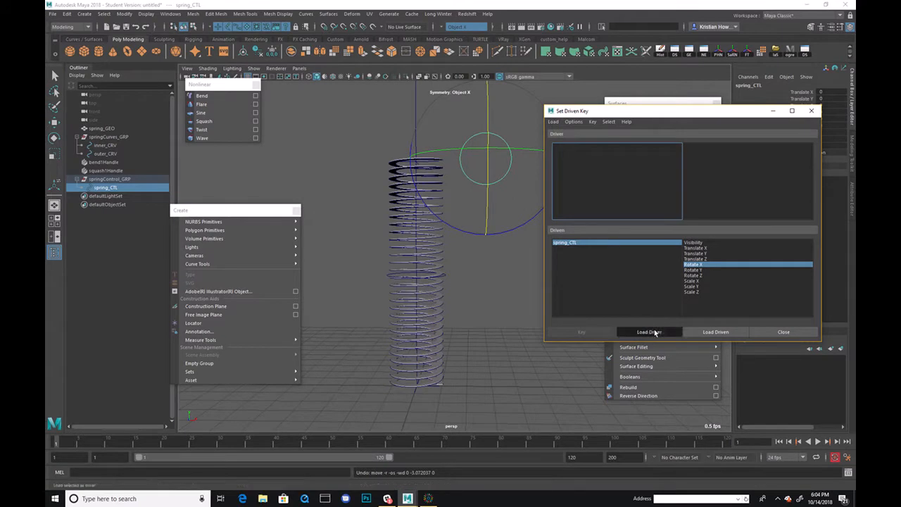
click(695, 157)
Test lowering spring_CTL vertically with Translate Y chosen as the driver attribute, and undo the move.
alt+right_drag(447, 228, 447, 214)
key(w)
drag(461, 141, 473, 198)
key(ctrl+z)
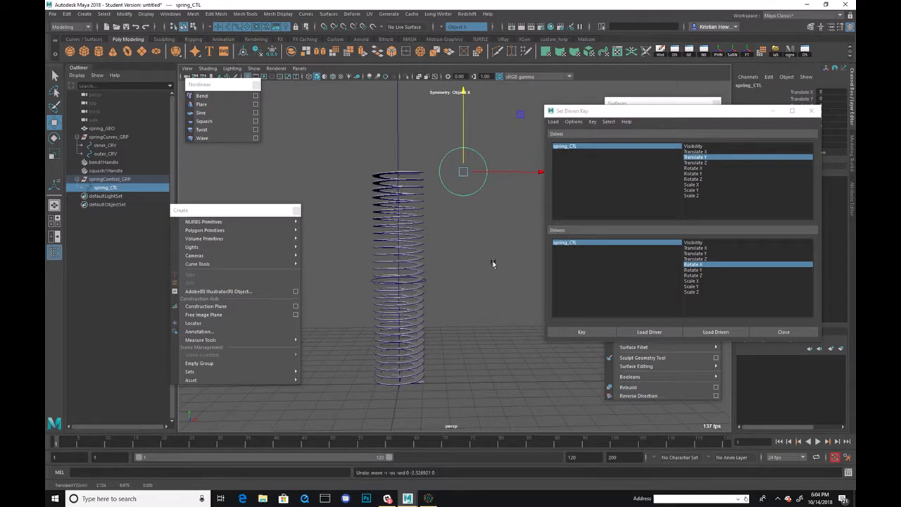
Load bend1HandleShape as the driven object and choose its Curvature attribute.
click(110, 163)
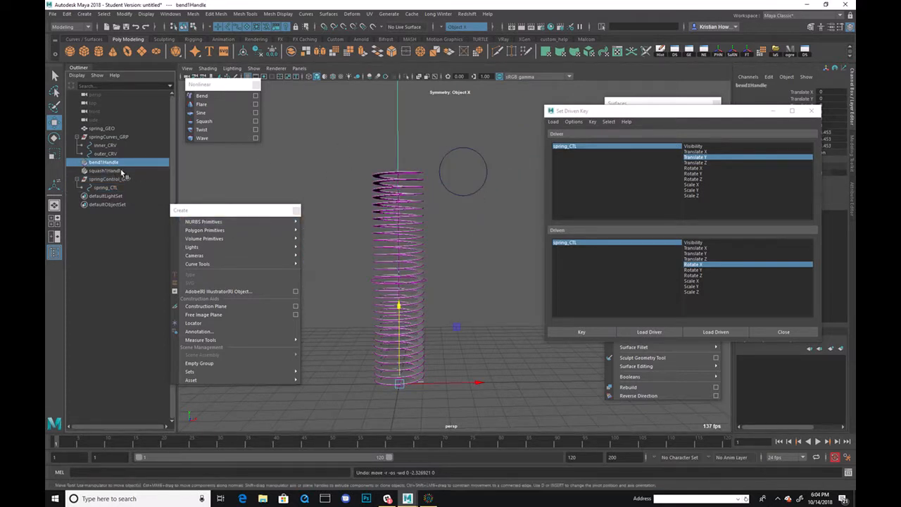
key(Down)
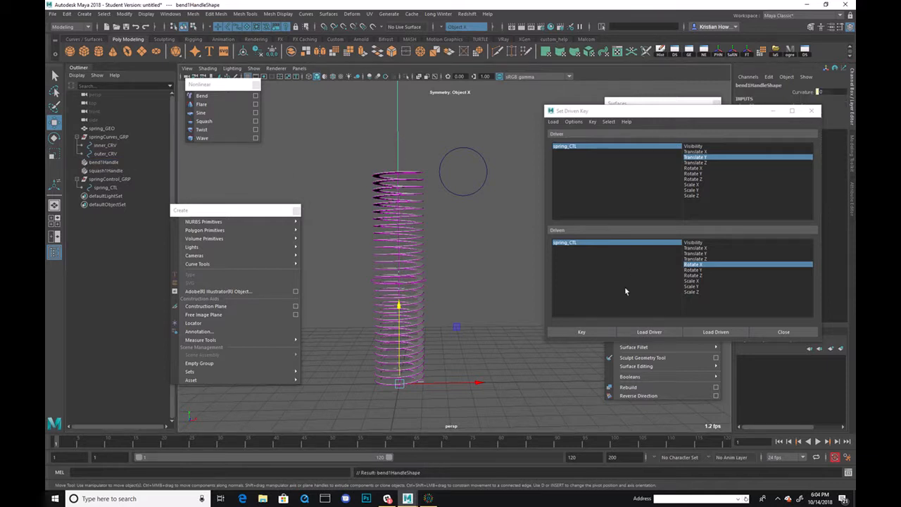
click(732, 332)
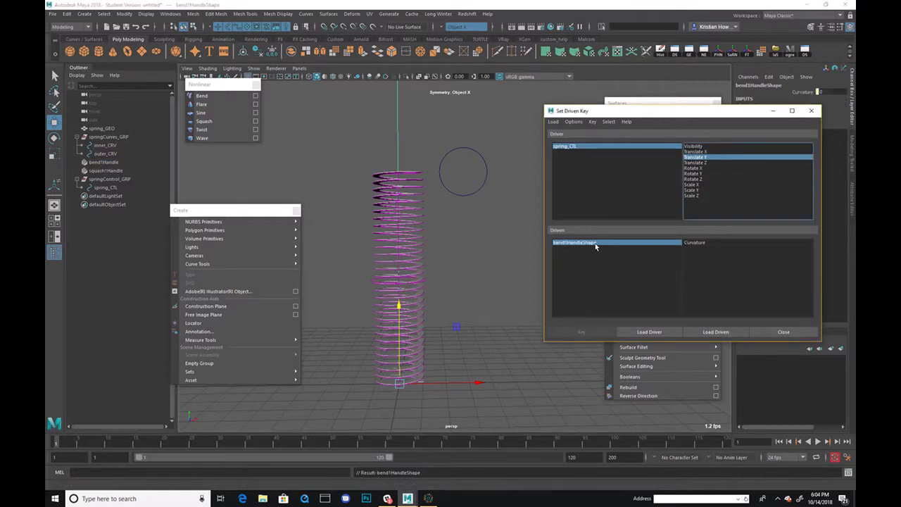
click(723, 244)
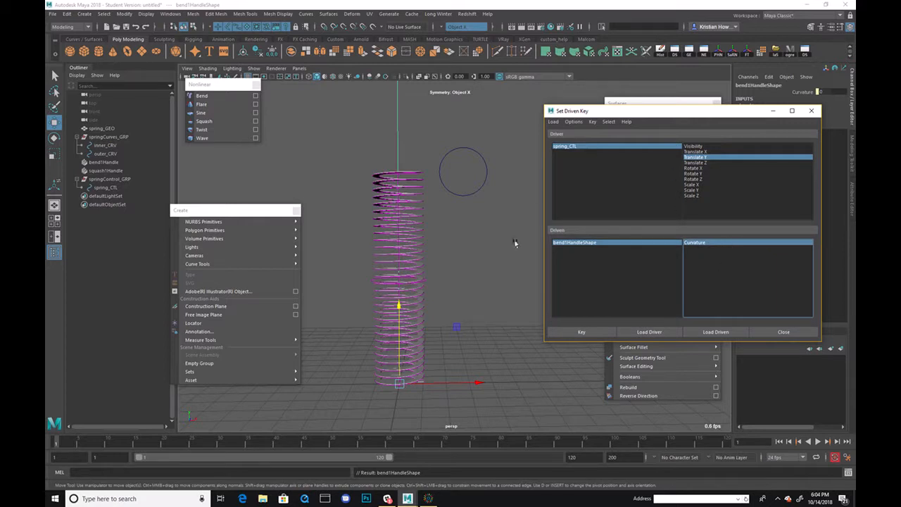
Test a sideways move of spring_CTL, undo it, and choose Translate X as the driver attribute.
click(461, 168)
drag(483, 174, 515, 193)
key(ctrl+z)
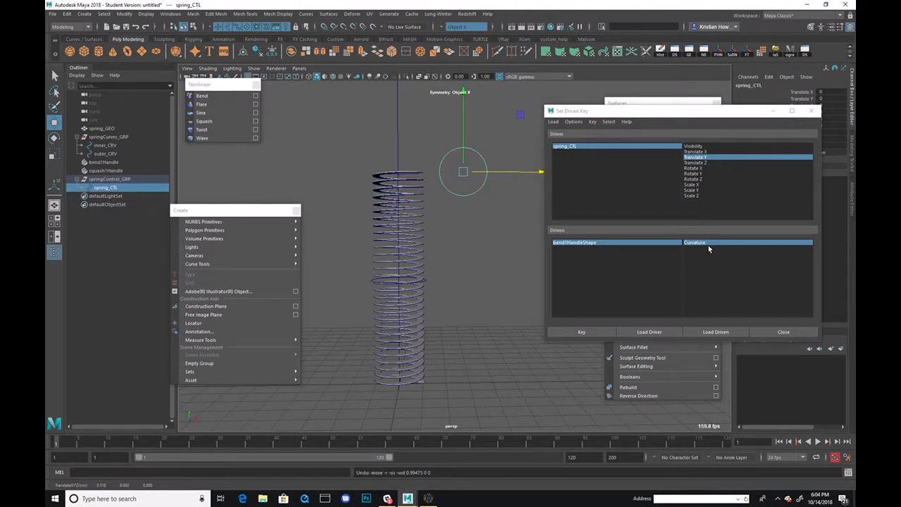
click(707, 151)
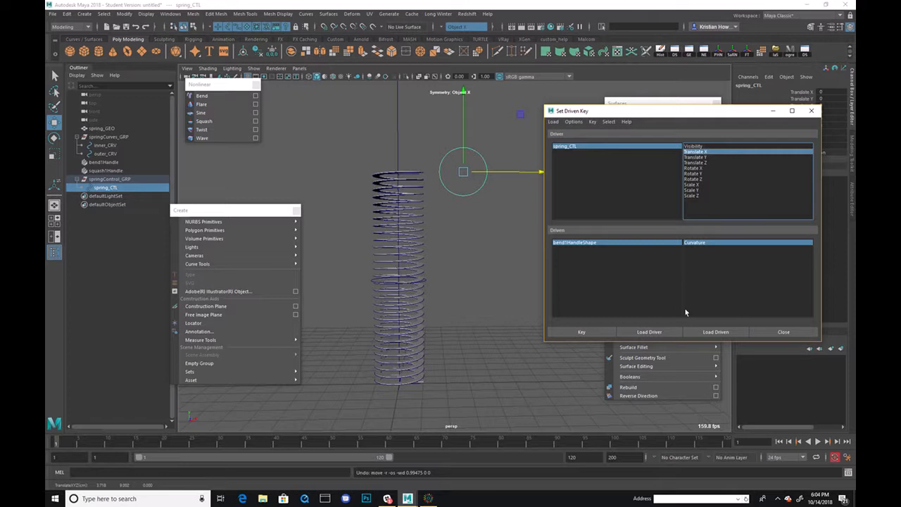
Move spring_CTL's pivot along X onto the spring's central axis, leaving the circle in place.
mouse_move(499, 244)
alt+mouse_down()
mouse_move(470, 247)
mouse_move(514, 235)
mouse_move(491, 257)
alt+mouse_up()
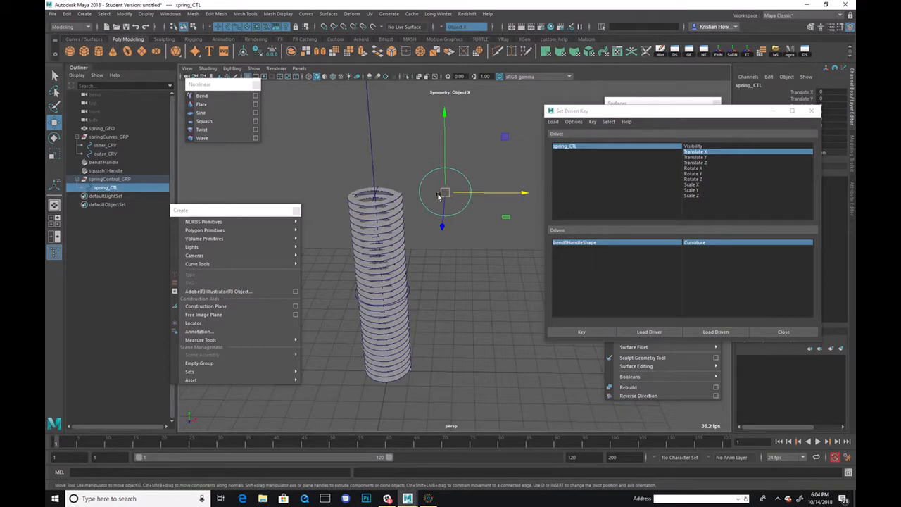
key(d)
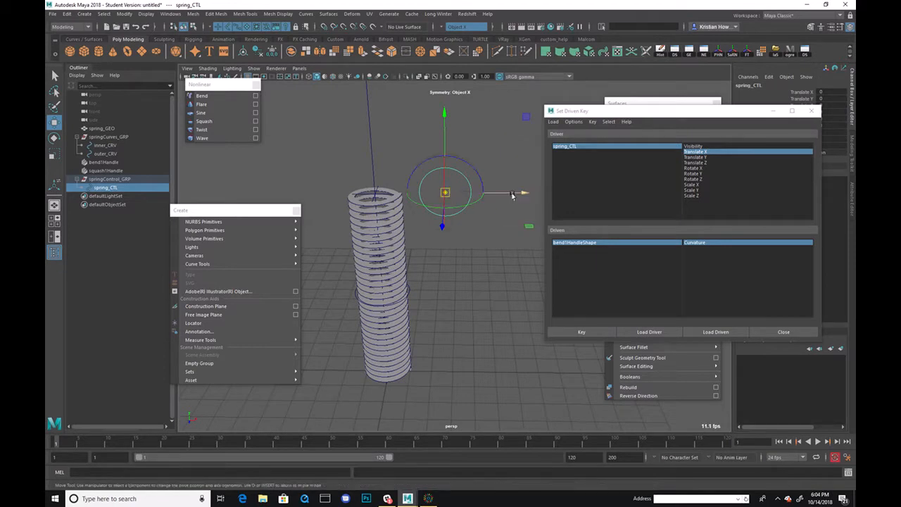
drag(520, 193, 364, 202)
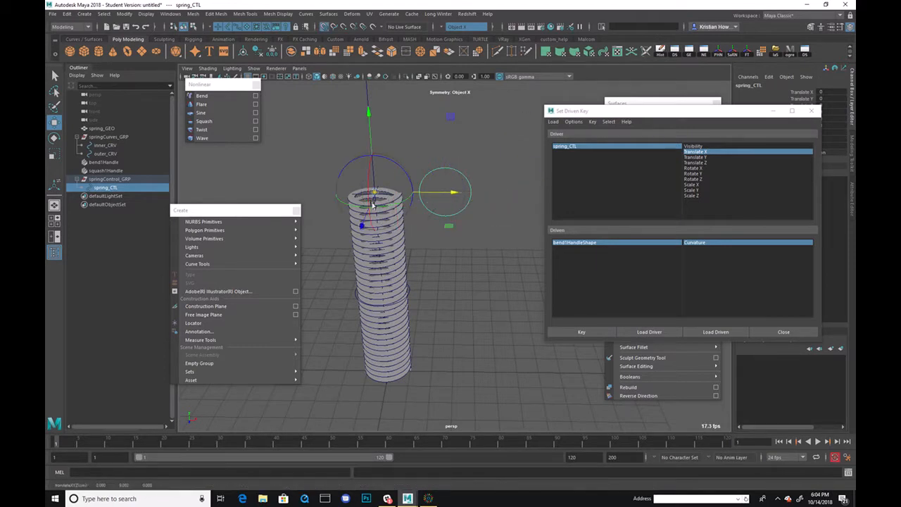
key(d)
drag(369, 117, 368, 141)
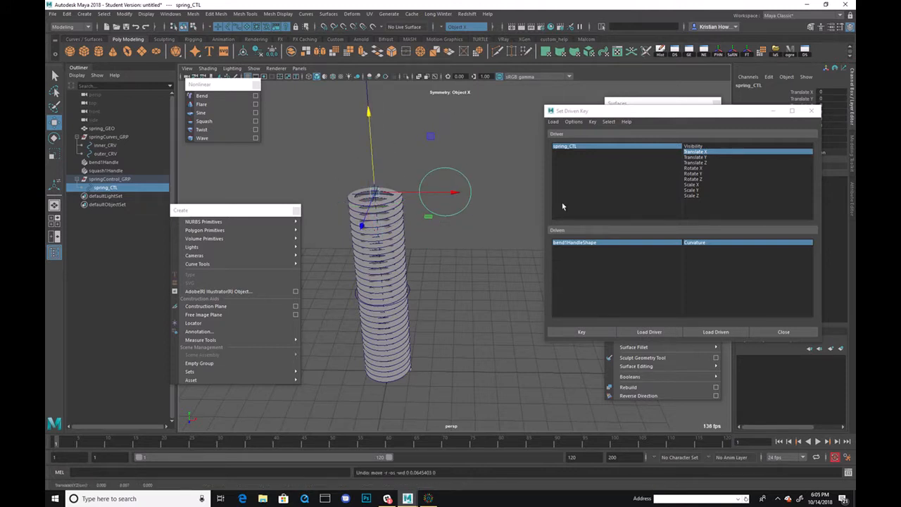
Set a driven key linking spring_CTL's Translate X of 0 to the bend's Curvature of 0.
drag(758, 114, 713, 106)
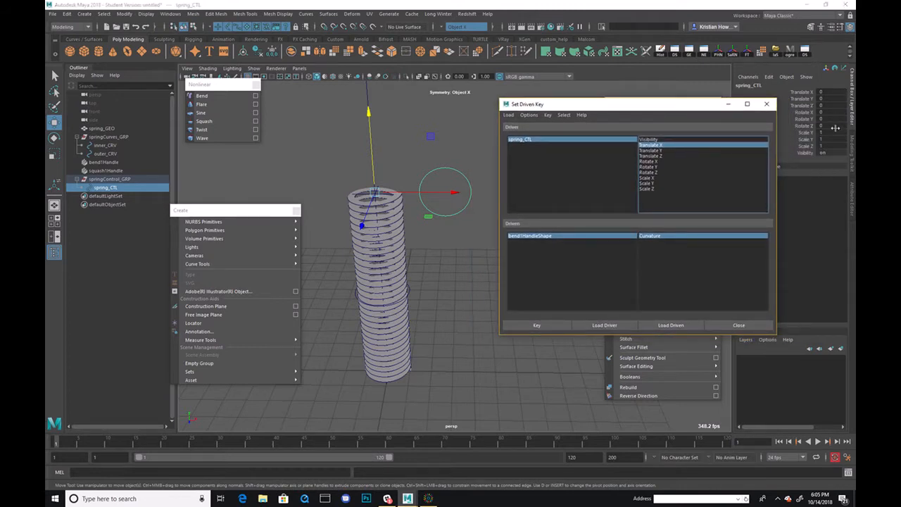
alt+drag(454, 244, 462, 229)
alt+right_drag(462, 230, 483, 253)
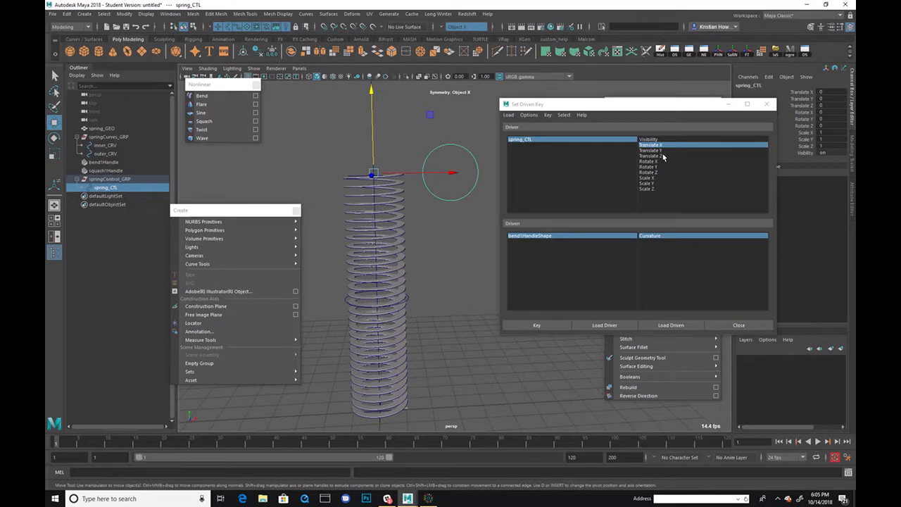
click(539, 325)
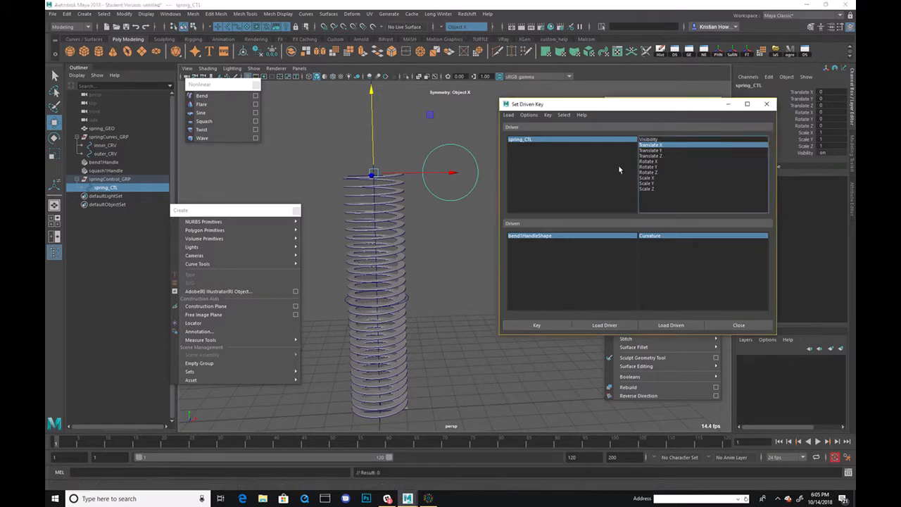
Try shifting spring_CTL sideways by hand and placing it at Translate X 10.
click(451, 173)
drag(451, 173, 352, 172)
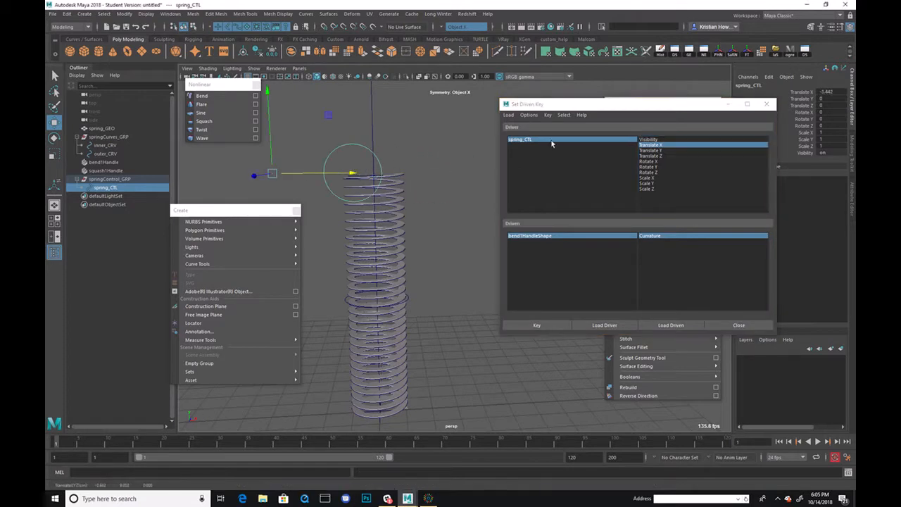
double_click(828, 91)
text(10)
key(Return)
alt+right_drag(402, 112, 343, 134)
alt+middle_drag(343, 134, 312, 125)
alt+right_drag(312, 125, 281, 133)
alt+middle_drag(392, 159, 326, 129)
Set spring_CTL's Translate X to 5.
click(822, 92)
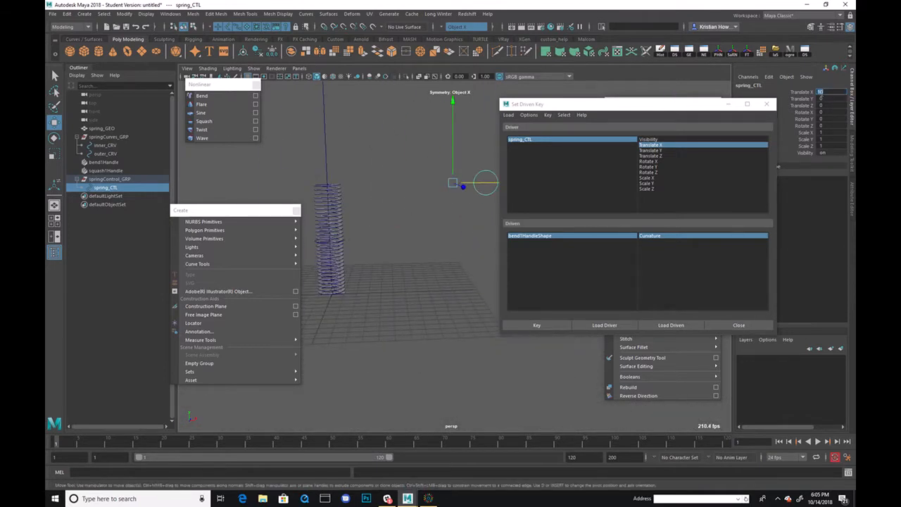
text(5)
key(Return)
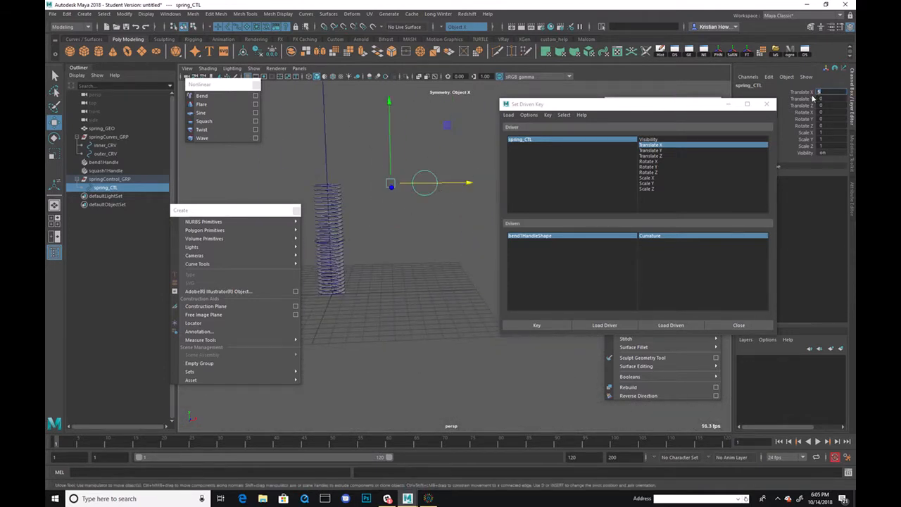
Try to adjust the Curvature of bend1HandleShape with spring_CTL at Translate X 5.
alt+drag(439, 197, 491, 222)
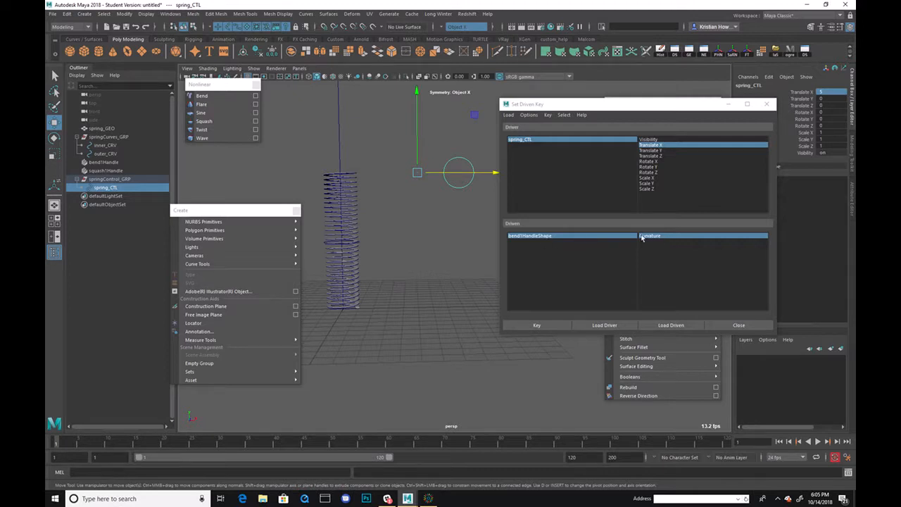
click(593, 236)
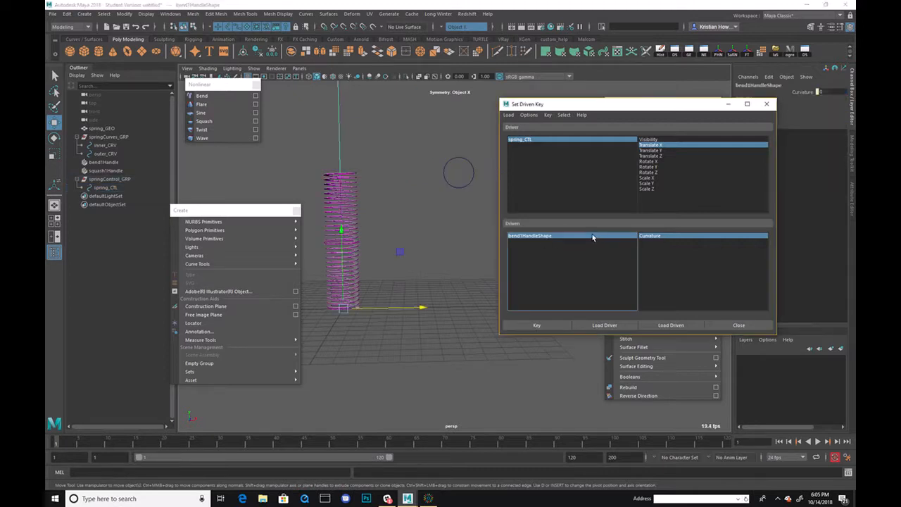
click(802, 92)
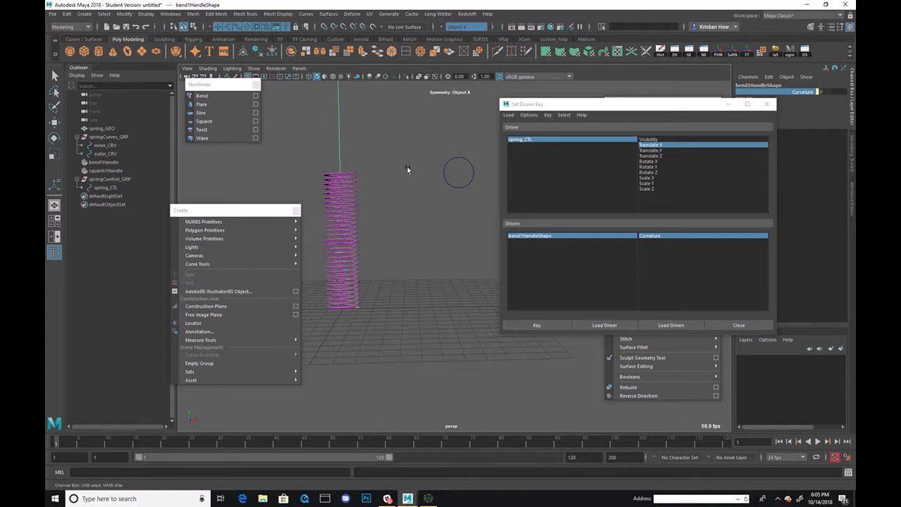
click(576, 241)
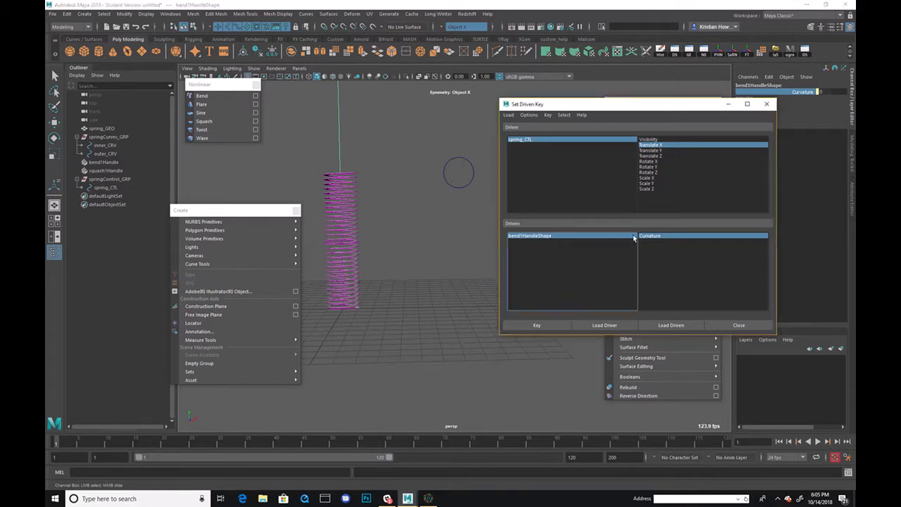
click(665, 237)
click(802, 98)
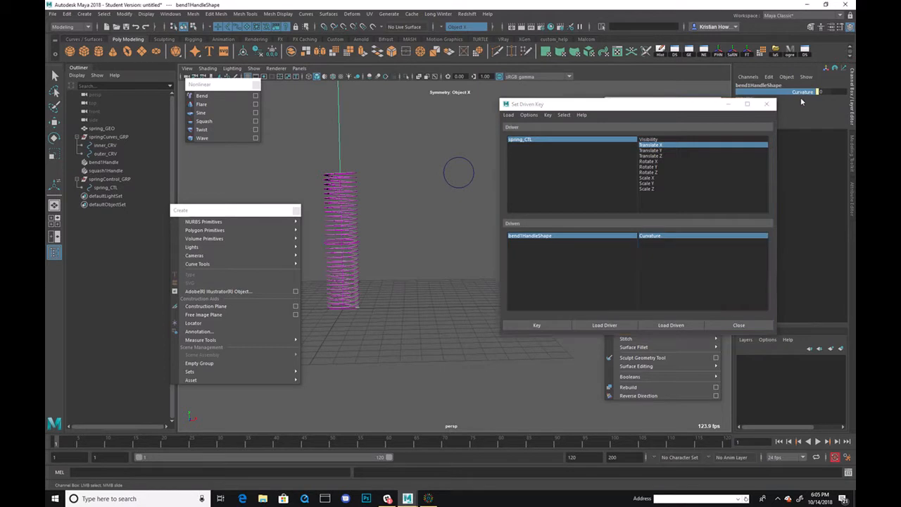
click(820, 92)
click(598, 265)
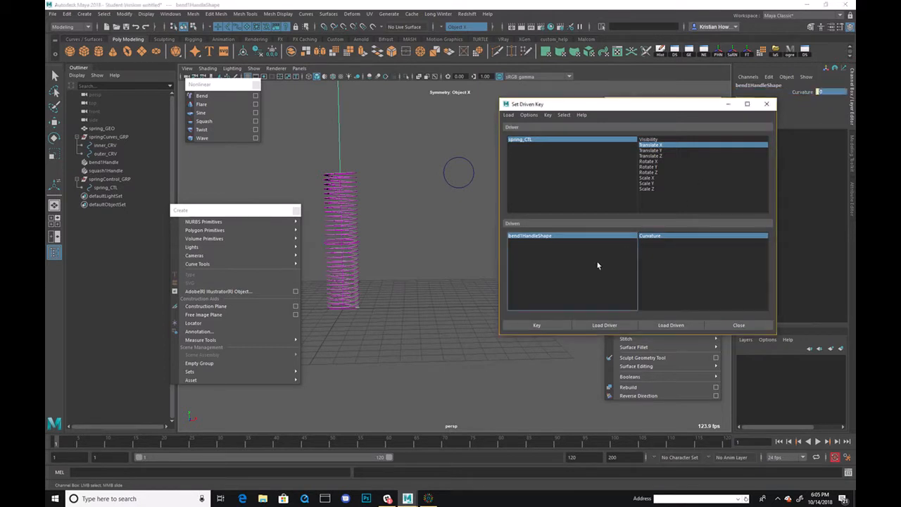
click(802, 92)
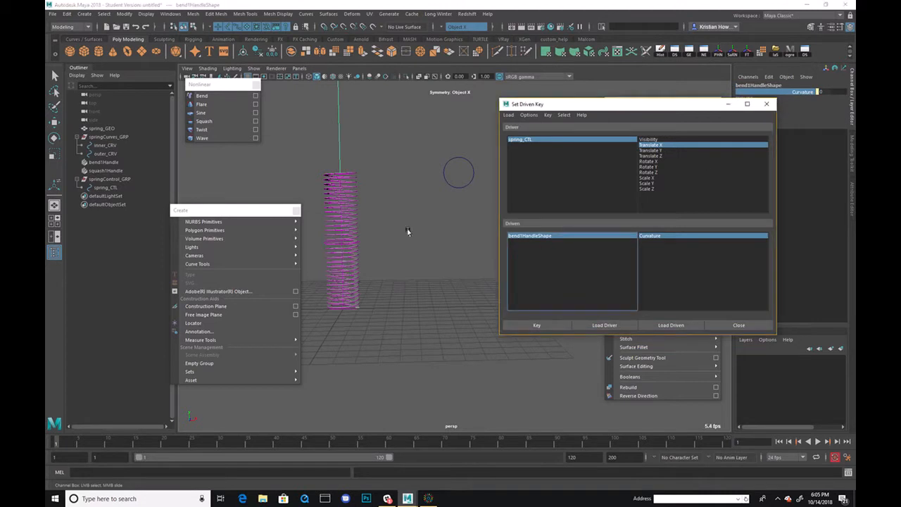
Load the bend deformer as the driven object and pick bend1's Curvature as the driven attribute.
click(121, 164)
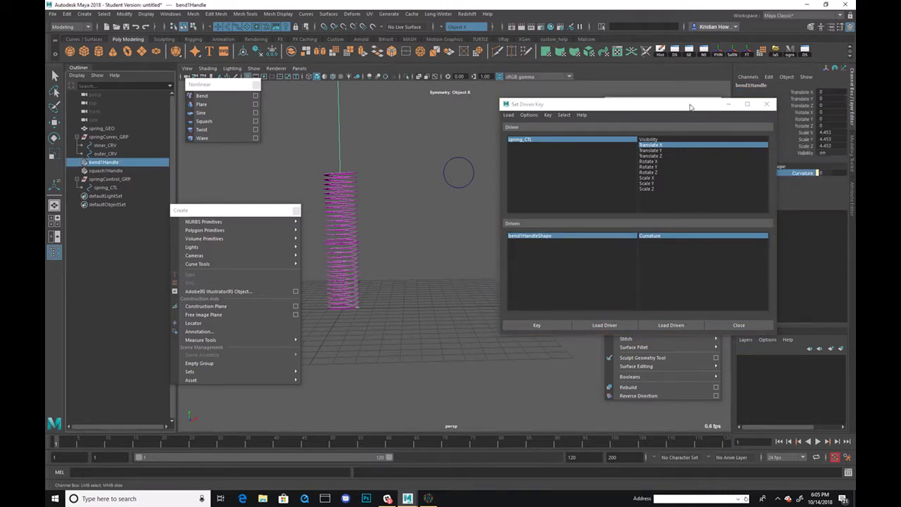
drag(677, 103, 563, 102)
key(w)
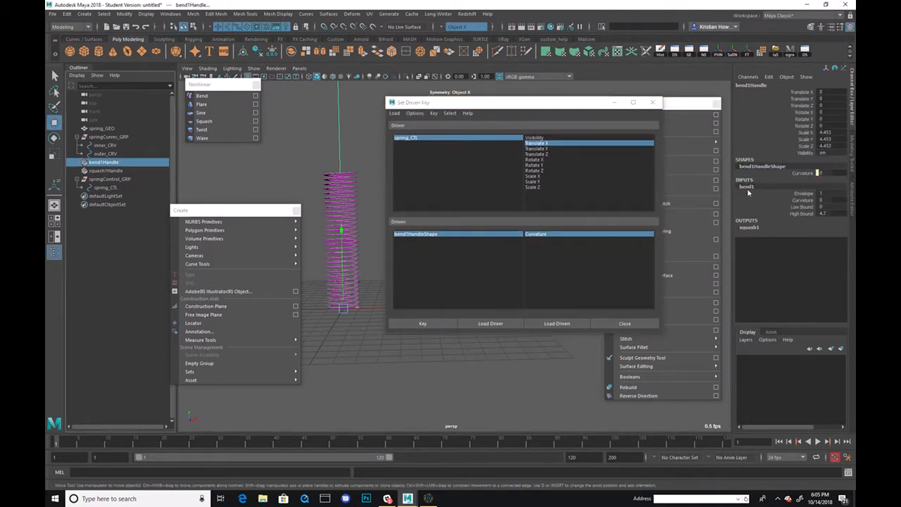
click(553, 325)
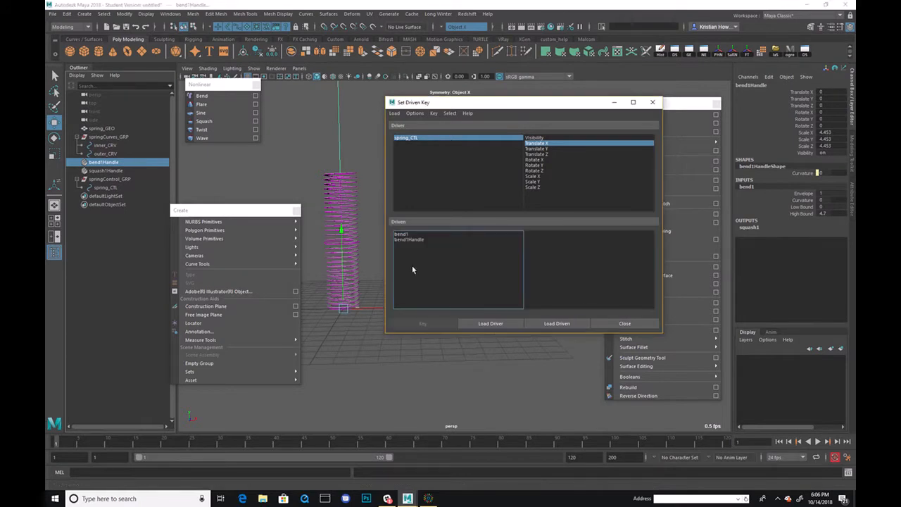
click(418, 234)
click(556, 240)
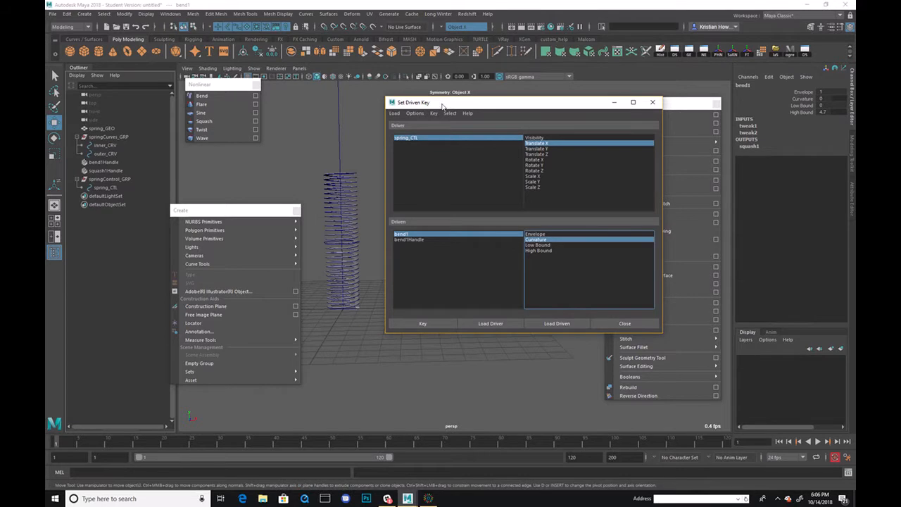
Set spring_CTL's Translate X to 0 and key it as the driver of bend1's Curvature.
drag(454, 106, 567, 120)
drag(426, 148, 472, 193)
click(823, 93)
text(0)
key(Return)
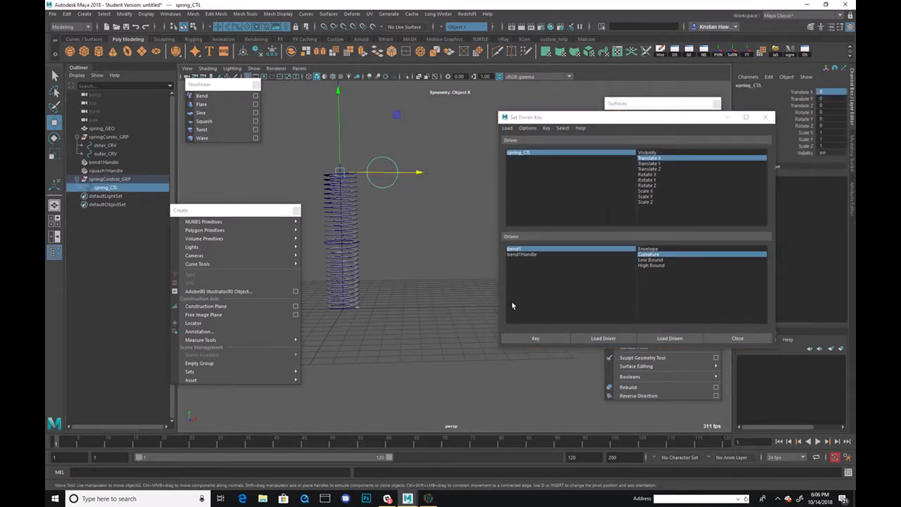
click(549, 338)
Set a driven key linking spring_CTL's Translate X of 5 to bend1's Curvature of 45.
drag(402, 174, 452, 173)
double_click(833, 93)
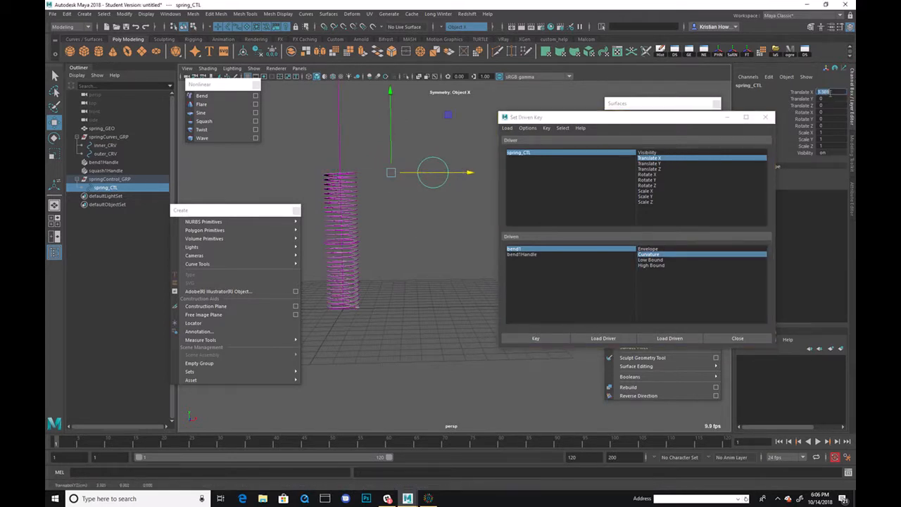
text(5)
key(Return)
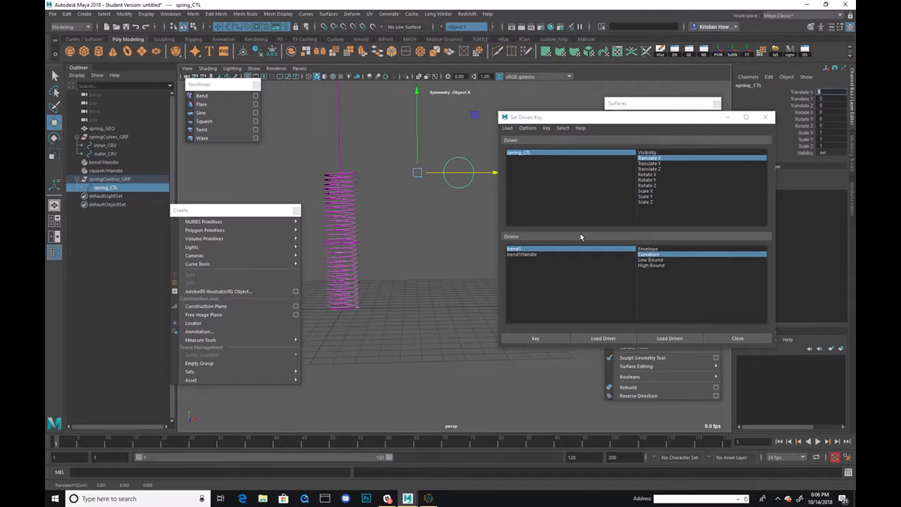
click(582, 250)
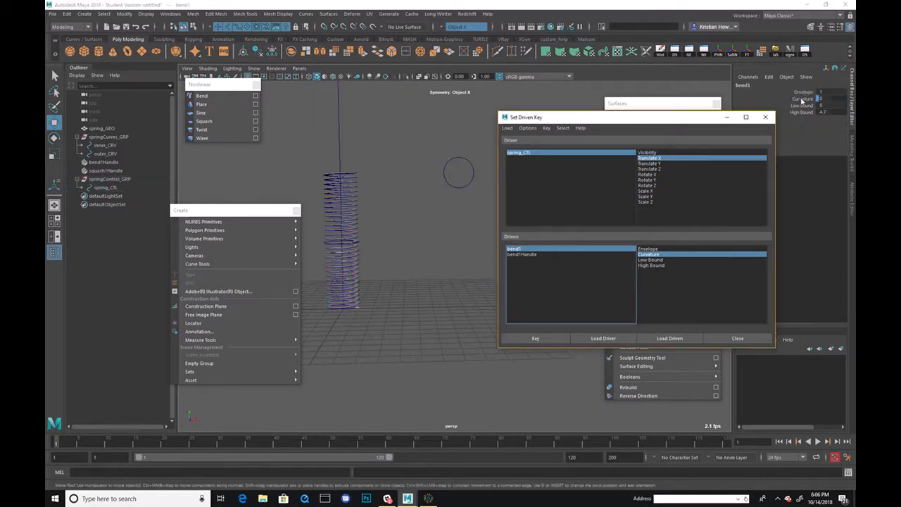
click(803, 98)
middle_drag(410, 195, 421, 193)
click(834, 99)
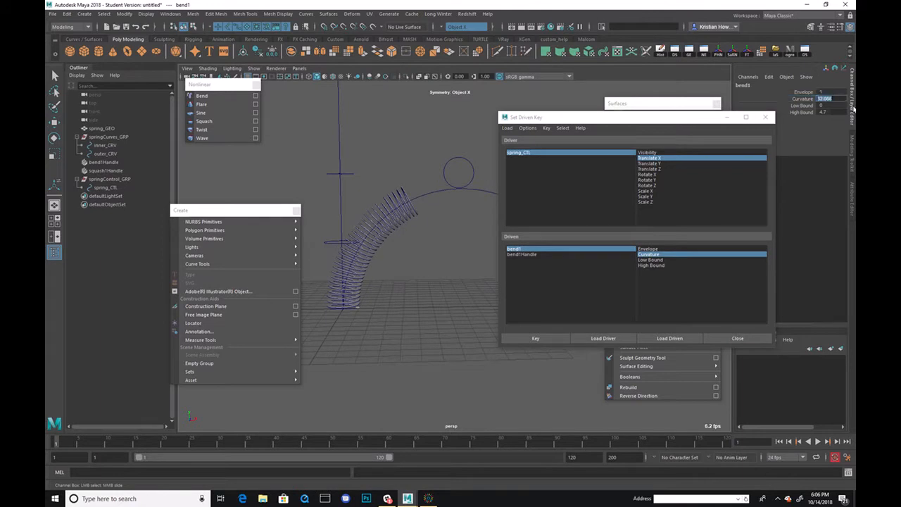
text(45)
key(Return)
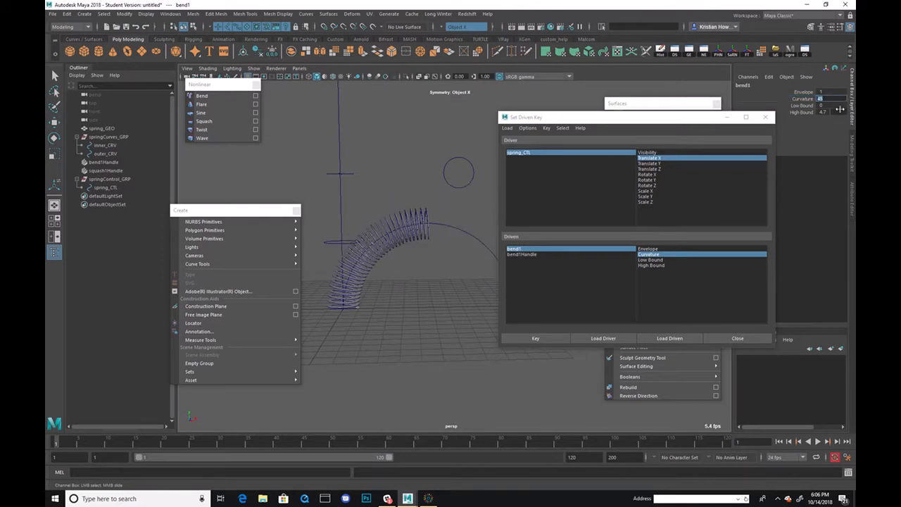
click(539, 339)
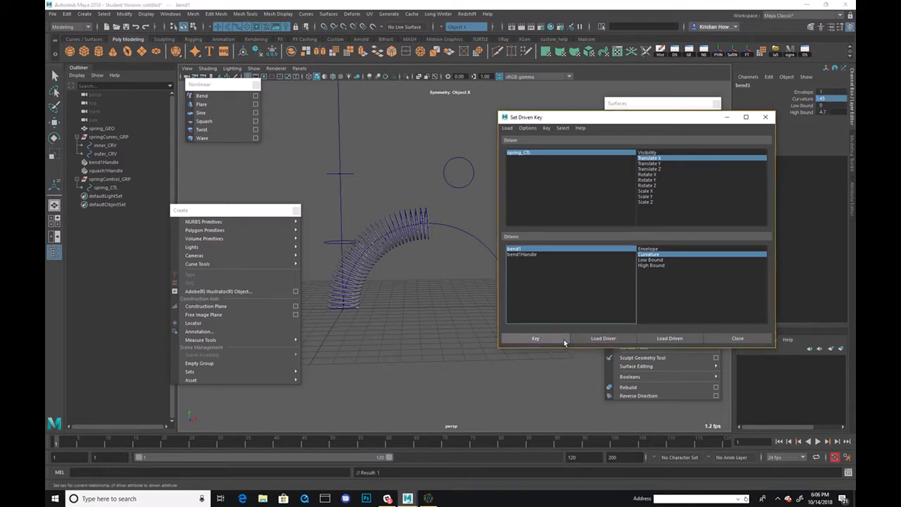
Set a driven key linking spring_CTL's Translate X of -5 to bend1's Curvature of -45.
click(541, 154)
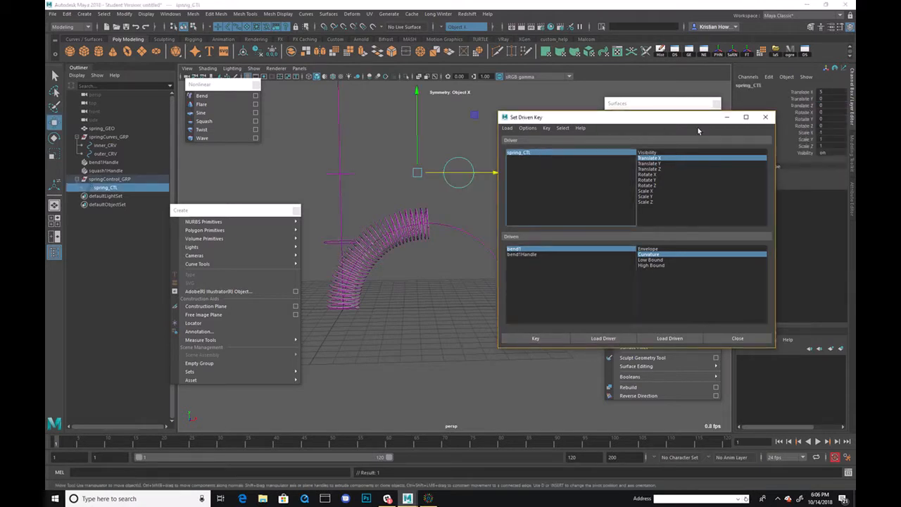
click(822, 92)
text(0)
key(Return)
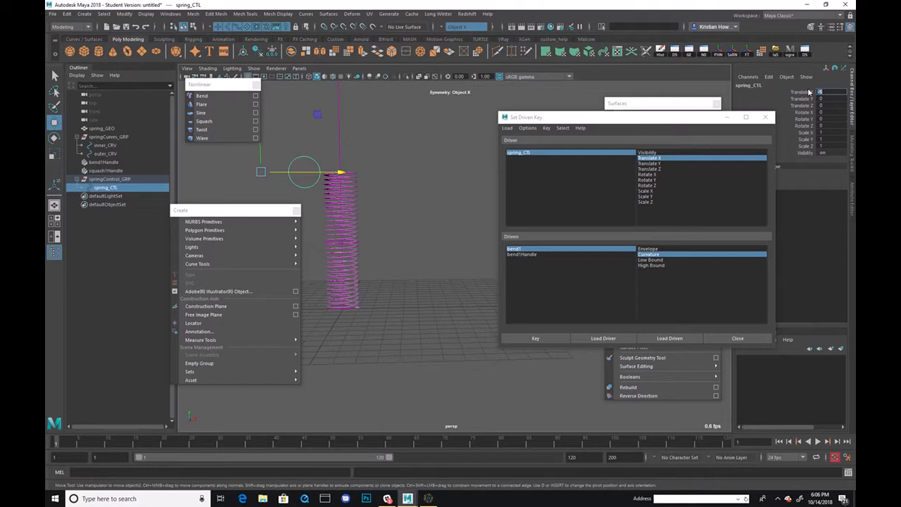
click(520, 251)
click(821, 98)
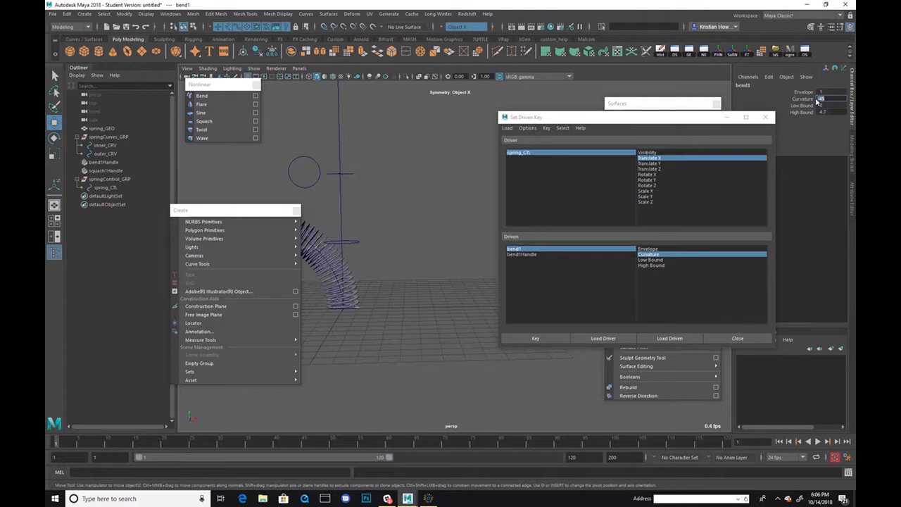
click(545, 338)
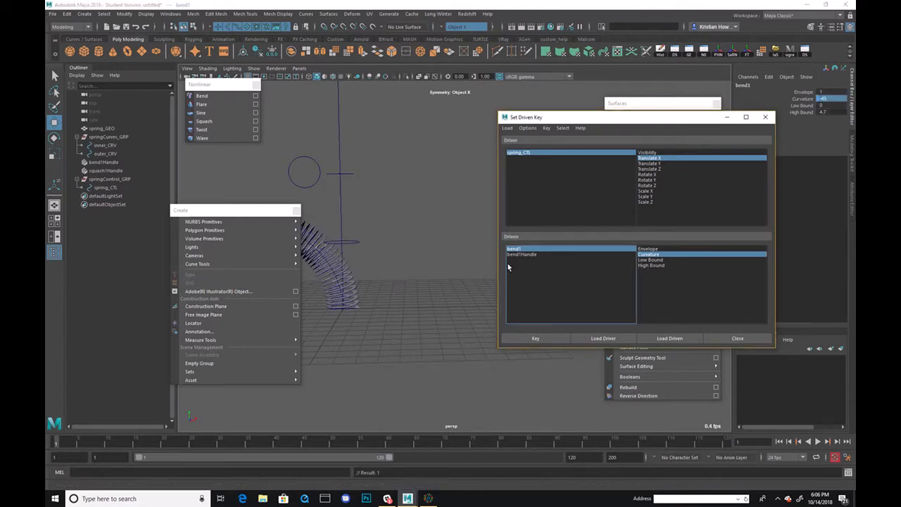
Slide spring_CTL sideways to test the bend in both directions, and reset its translation to 0.
click(317, 163)
alt+middle_drag(387, 184, 435, 183)
scroll(435, 183, down, 2)
drag(337, 186, 467, 186)
drag(844, 92, 842, 106)
key(Return)
Try raising spring_CTL along Y and undo the move.
alt+drag(432, 181, 383, 149)
drag(345, 116, 352, 55)
key(ctrl+z)
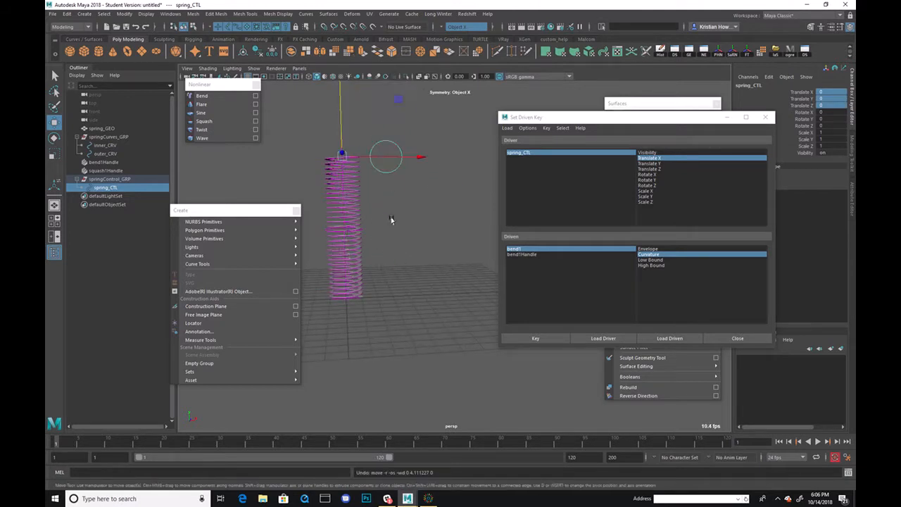
Load inner_CRV and outer_CRV as driven objects and key their Scale Y to spring_CTL's Translate Y at 0.
drag(99, 146, 110, 155)
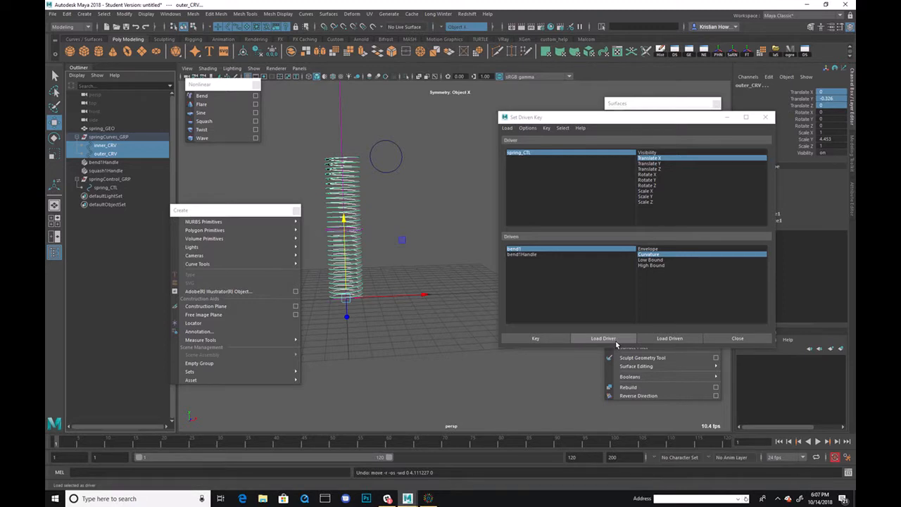
click(667, 339)
drag(561, 249, 561, 260)
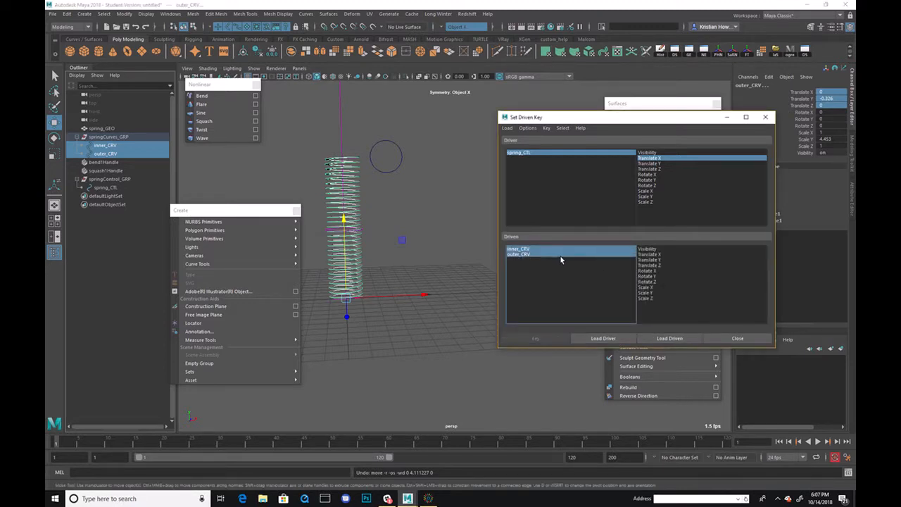
click(658, 259)
click(662, 293)
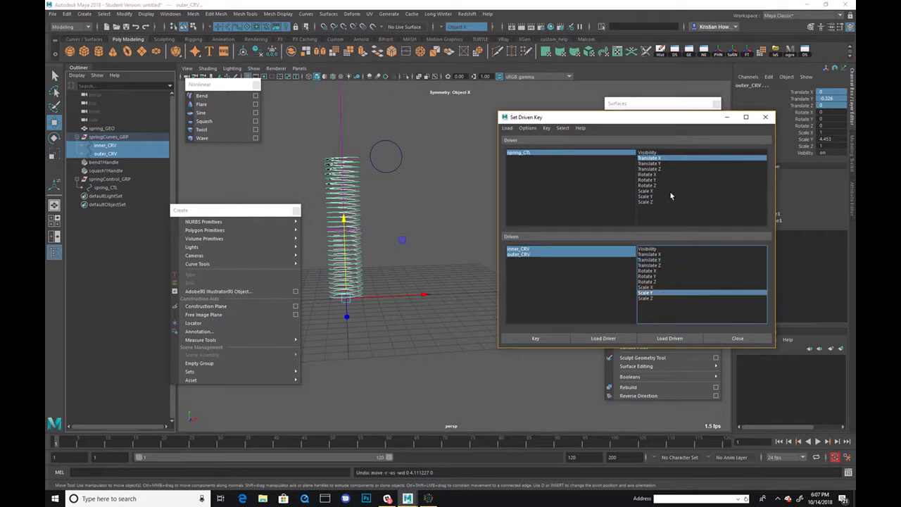
click(662, 163)
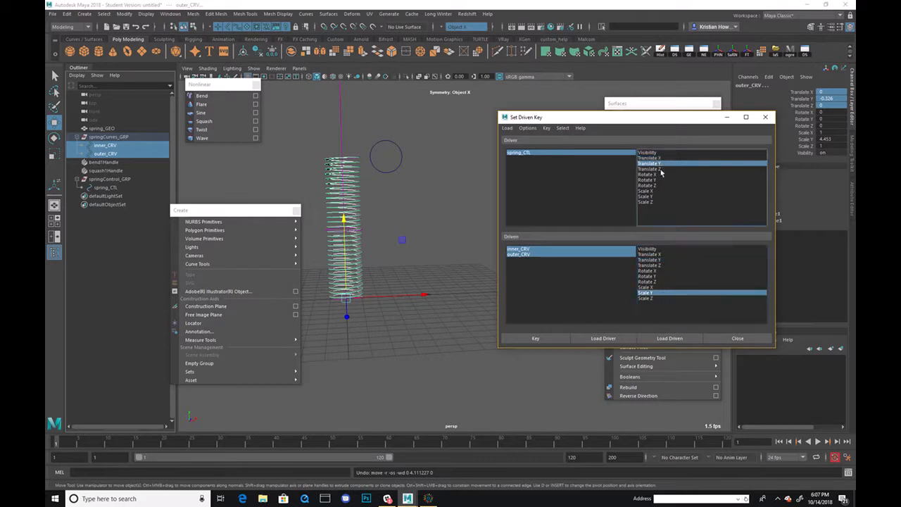
click(537, 340)
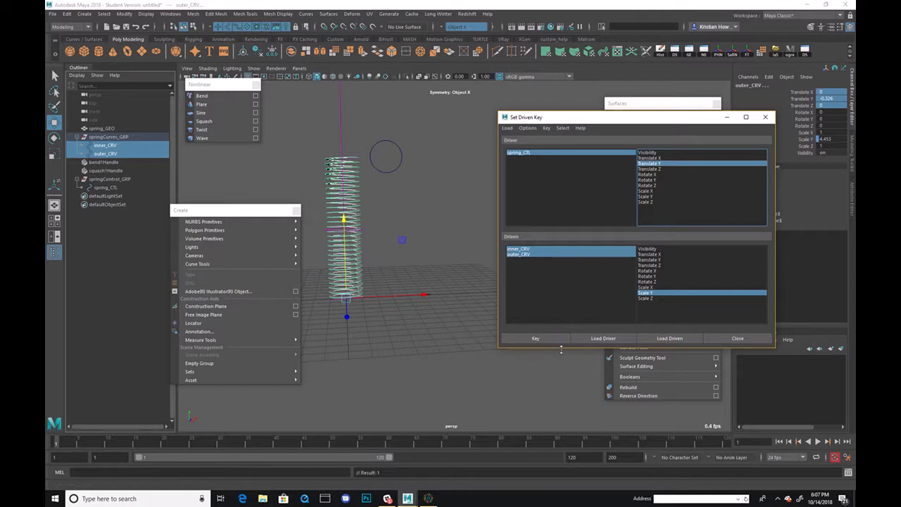
Lower spring_CTL beside the spring to a Translate Y of about -5.
click(402, 168)
drag(341, 125, 341, 229)
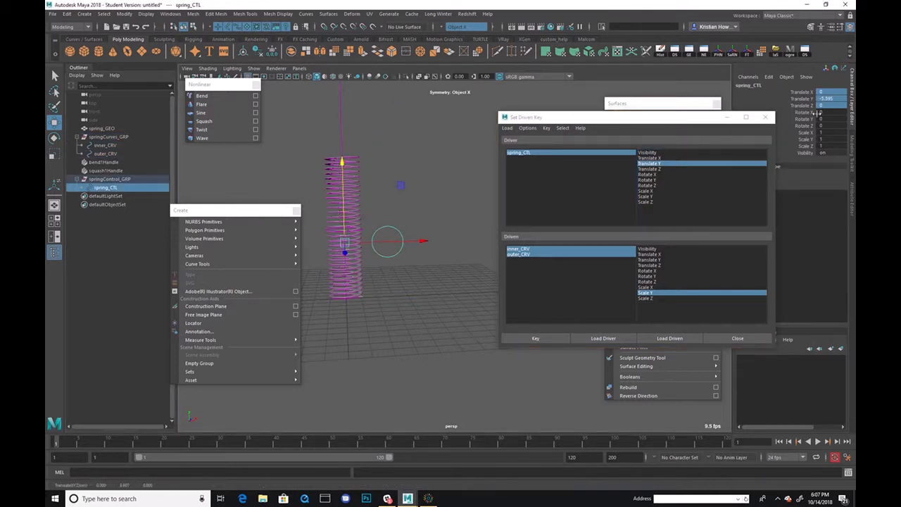
double_click(826, 99)
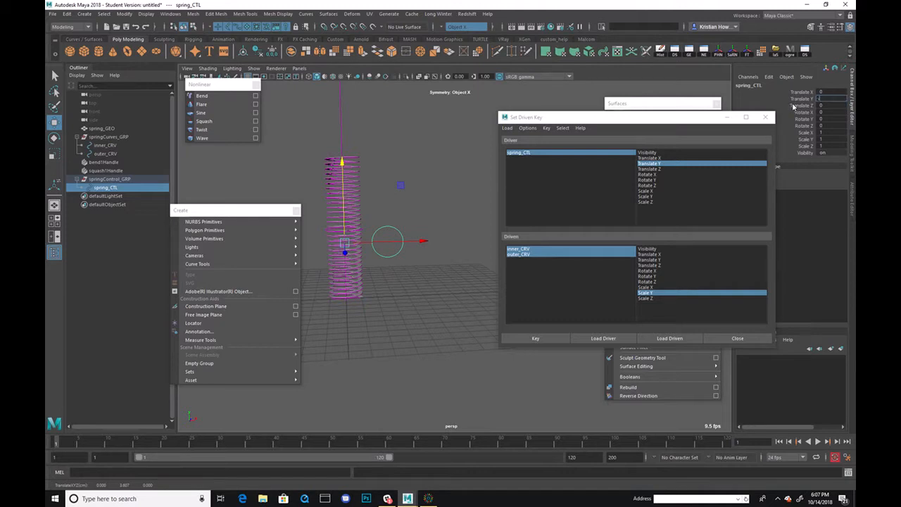
text(0)
key(Return)
Compress inner_CRV and outer_CRV along Y to a Scale Y of about 1.8, packing the coils closely together.
click(564, 260)
drag(561, 256, 555, 249)
alt+drag(444, 250, 433, 221)
alt+right_drag(433, 221, 400, 244)
key(r)
drag(392, 247, 392, 284)
mouse_move(392, 285)
alt+right_down()
mouse_move(476, 271)
mouse_move(376, 278)
alt+right_up()
drag(368, 287, 368, 279)
alt+right_drag(458, 288, 447, 270)
middle_drag(445, 282, 440, 293)
mouse_move(439, 293)
alt+mouse_down()
mouse_move(458, 291)
mouse_move(438, 290)
alt+mouse_up()
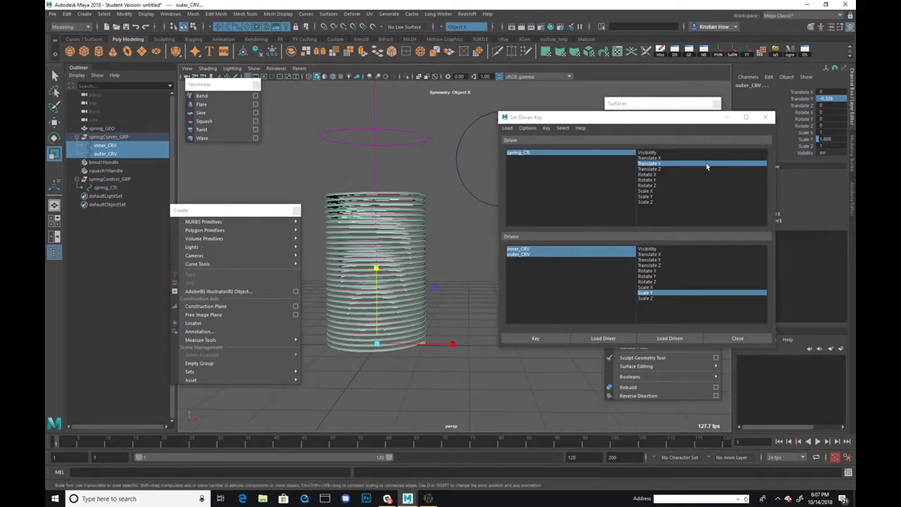
Set the Scale Y of both curves to 1.6 and key it to spring_CTL's lowered Translate Y.
click(838, 139)
text(1.6)
key(Return)
click(542, 336)
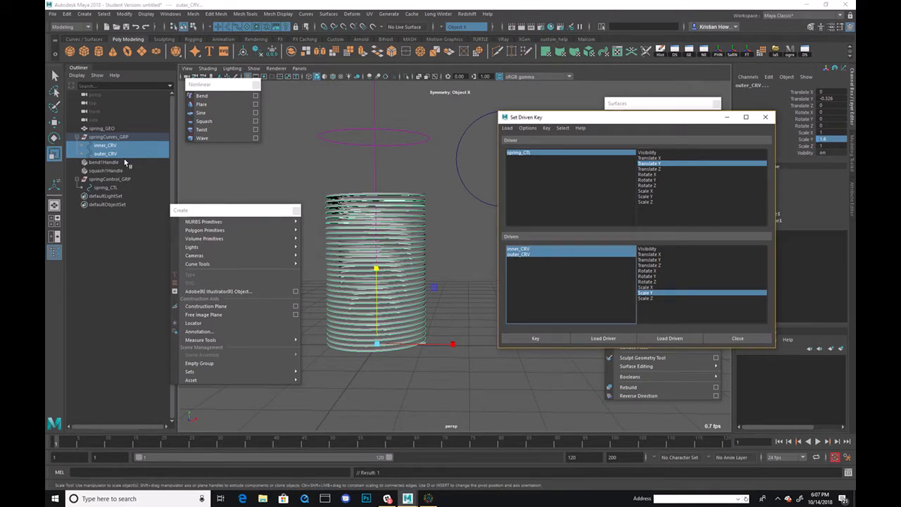
Minimize the Set Driven Key window and bring up the manipulator for spring_GEO's polyExtrudeFace1.
click(131, 131)
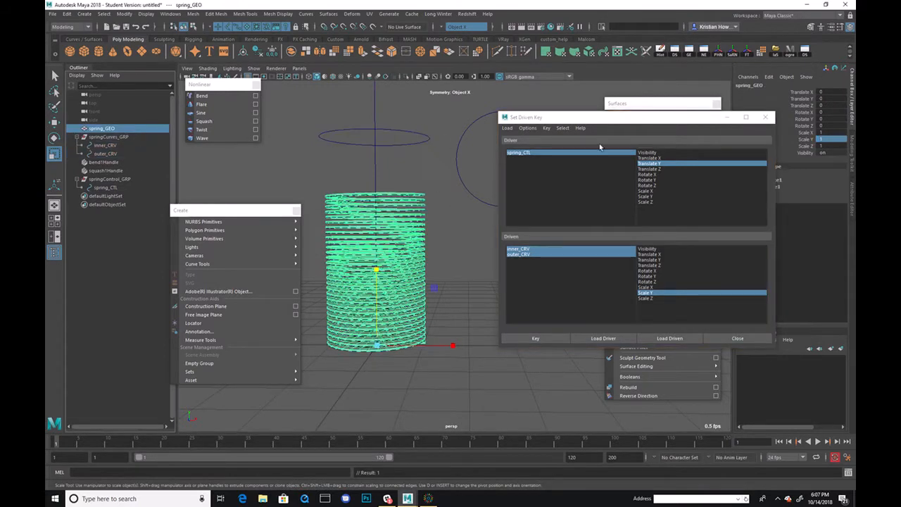
click(726, 117)
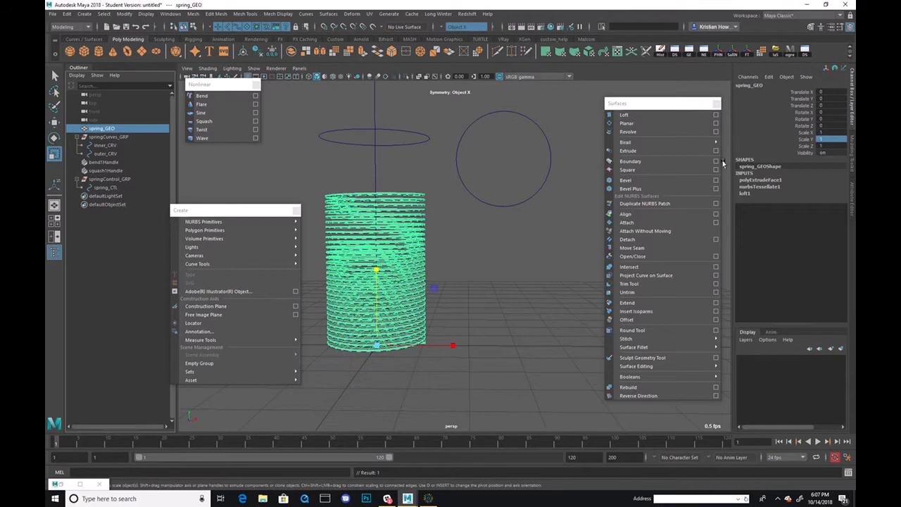
click(777, 181)
scroll(803, 226, down, 5)
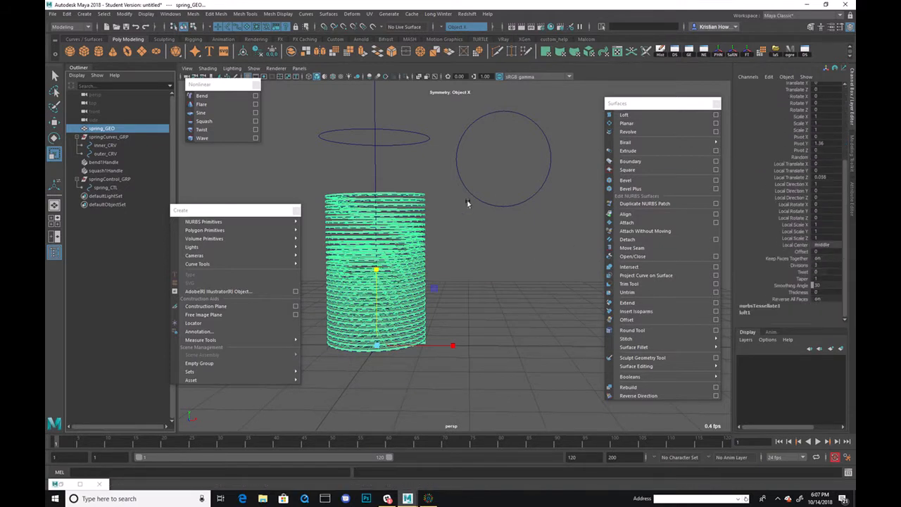
key(t)
Adjust the coil extrusion's Local Translate Z to about 0.055 and deselect the spring.
alt+right_drag(456, 249, 486, 324)
alt+middle_drag(486, 324, 542, 248)
drag(541, 247, 502, 203)
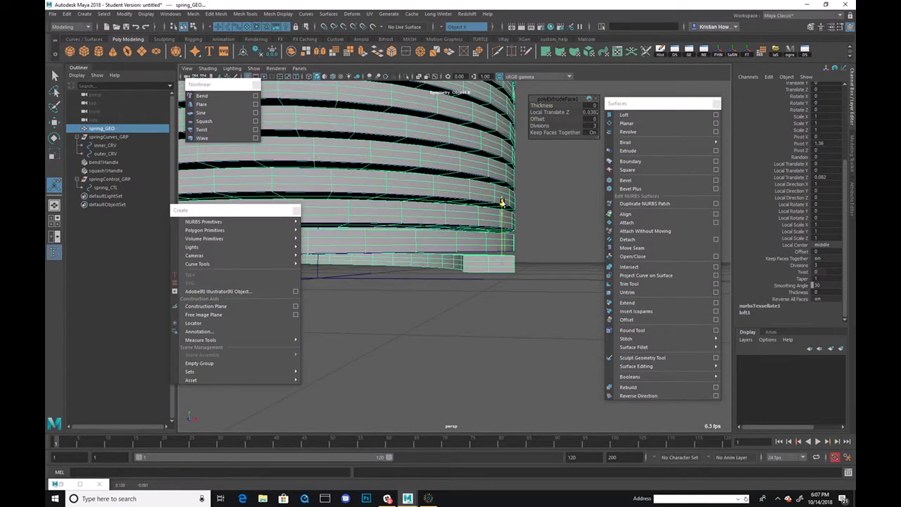
alt+right_drag(547, 232, 423, 283)
alt+drag(422, 283, 482, 261)
alt+right_drag(482, 261, 510, 246)
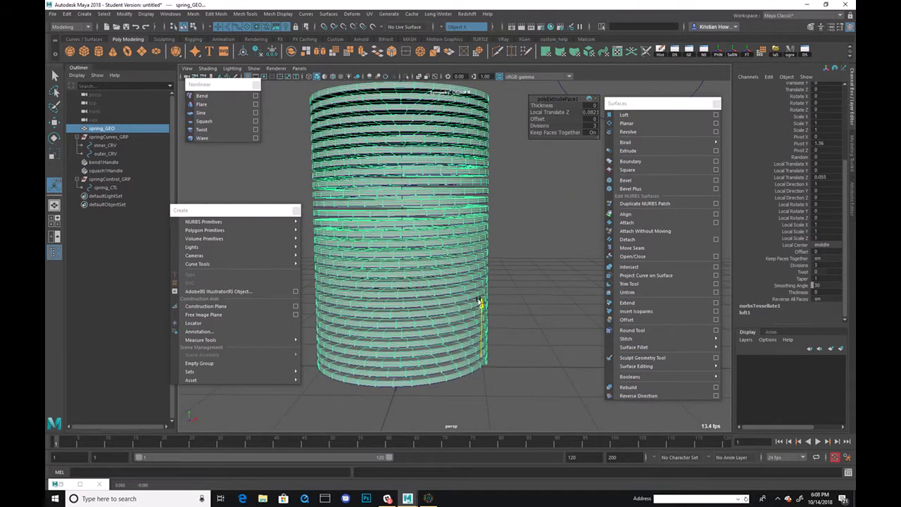
click(546, 224)
alt+right_drag(546, 223, 433, 213)
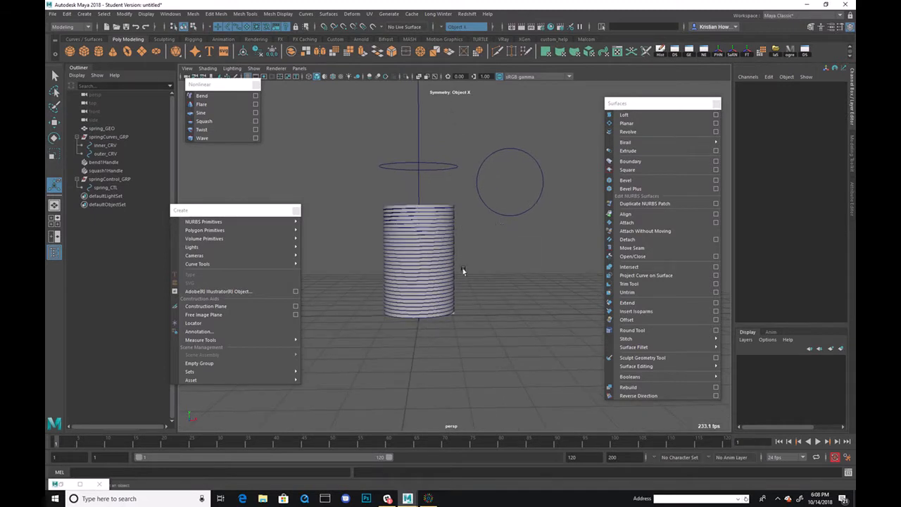
Scale inner_CRV and outer_CRV to about 1.377 in Y and set a driven key for this compressed pose.
alt+middle_drag(463, 274, 460, 226)
alt+right_drag(460, 227, 555, 251)
alt+drag(555, 252, 549, 240)
alt+middle_drag(549, 240, 581, 272)
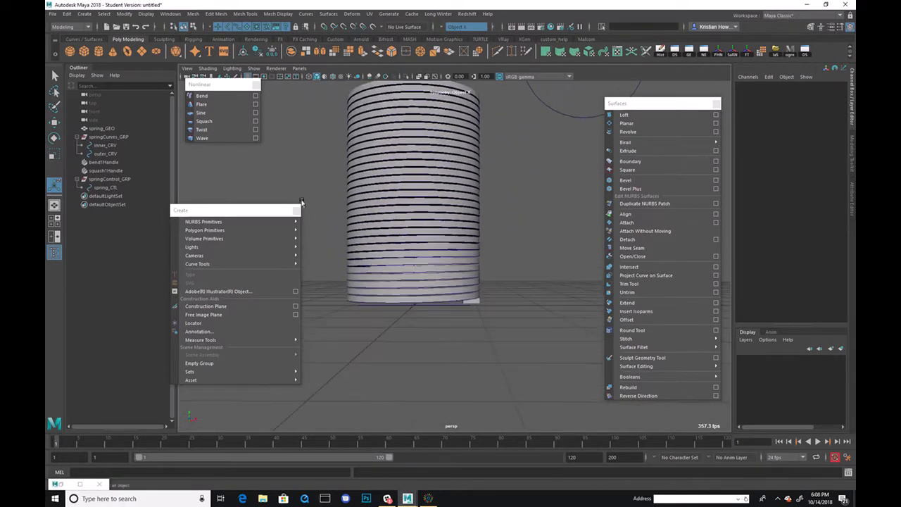
drag(120, 145, 120, 153)
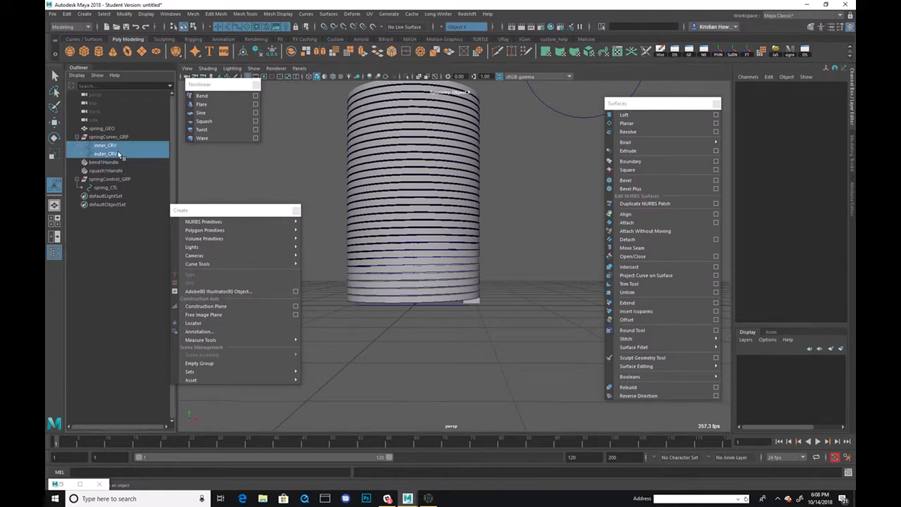
click(804, 139)
middle_drag(527, 199, 532, 265)
alt+right_drag(532, 266, 491, 212)
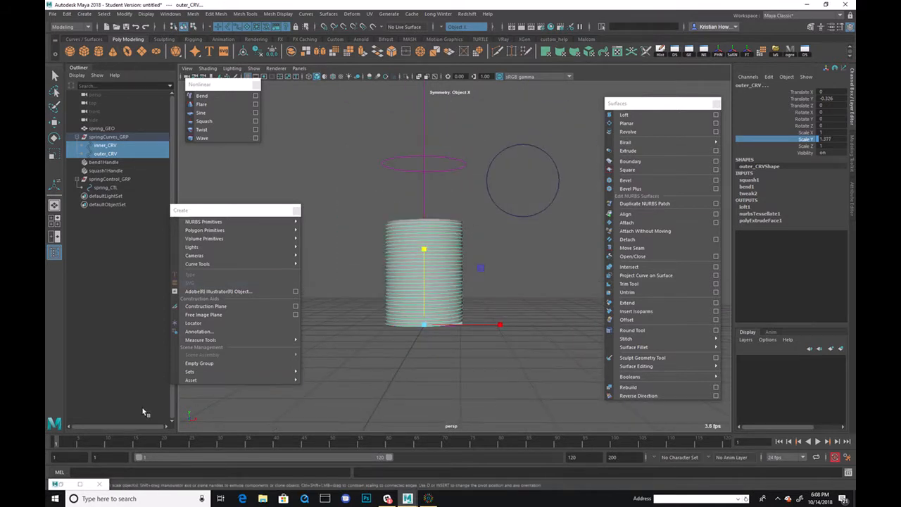
click(63, 484)
click(535, 341)
Raise spring_CTL above the spring and set its Translate Y to 5.
alt+right_drag(406, 199, 303, 242)
alt+middle_drag(304, 241, 204, 227)
click(427, 214)
alt+middle_drag(422, 237, 472, 261)
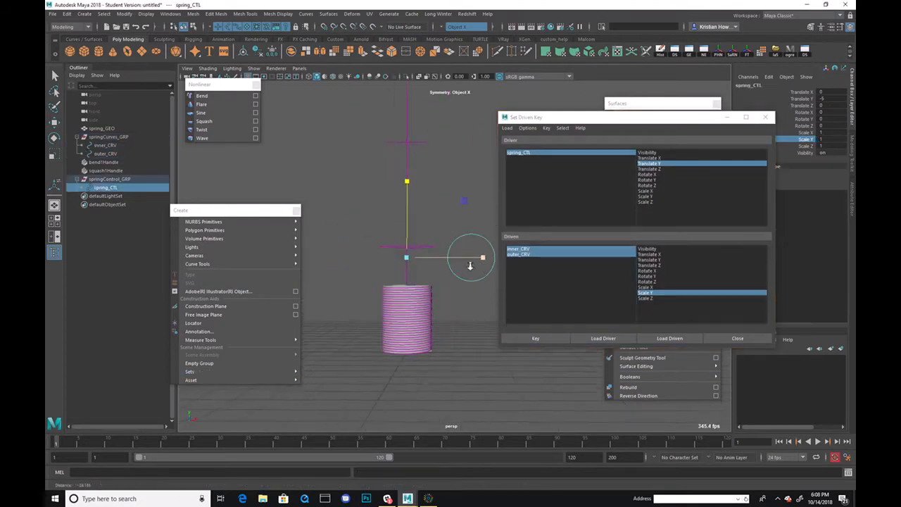
key(w)
drag(421, 211, 433, 47)
double_click(836, 99)
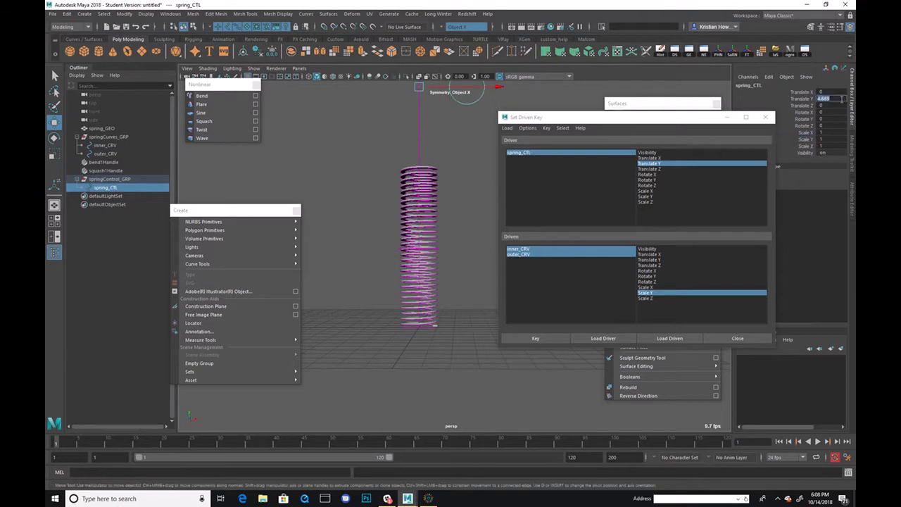
key(Return)
alt+middle_drag(389, 157, 342, 225)
alt+right_drag(342, 225, 466, 252)
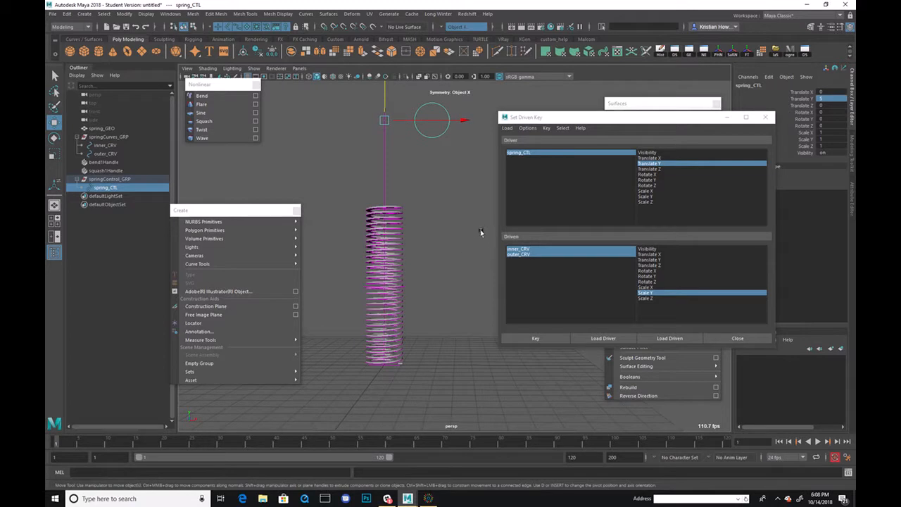
Stretch inner_CRV and outer_CRV to about 6.8 in Y and set a driven key for the extended pose.
drag(566, 249, 561, 254)
click(800, 138)
key(r)
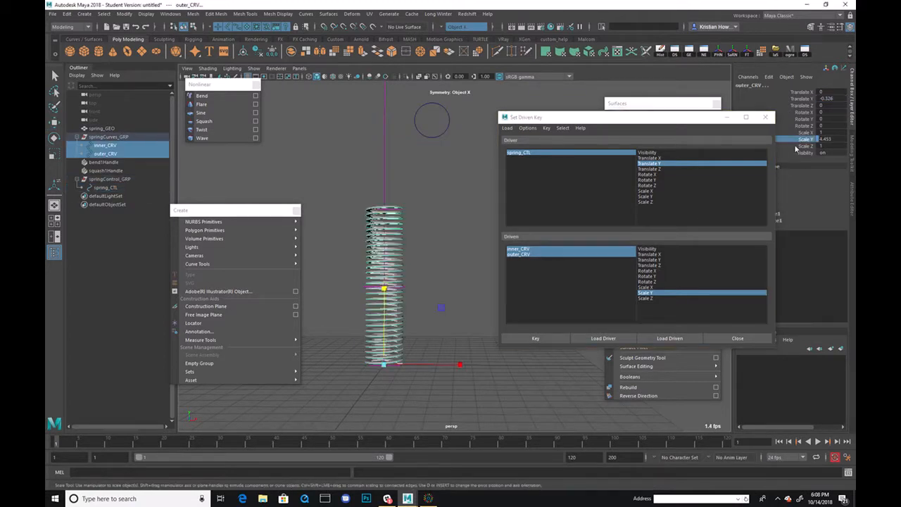
middle_drag(476, 198, 485, 111)
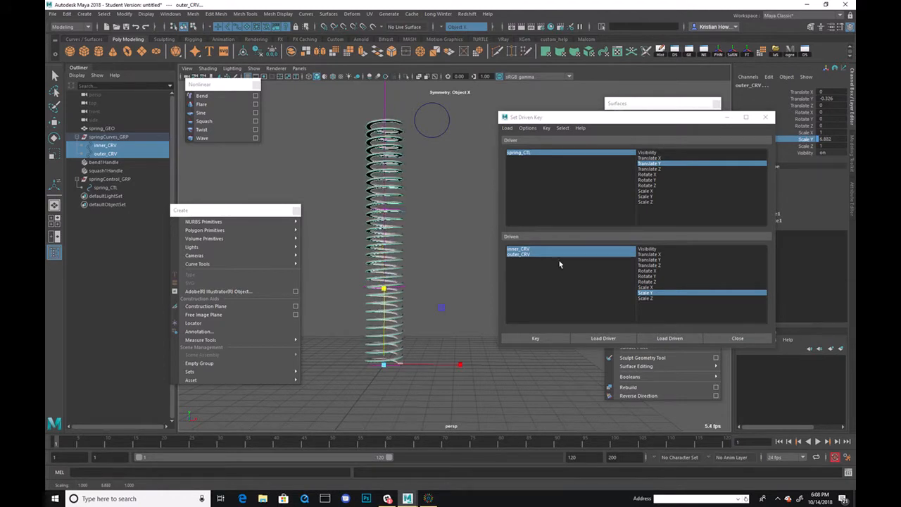
click(563, 339)
Test the driven scaling by lowering spring_CTL, and reset its Translate X, Y and Z to 0.
click(442, 133)
alt+right_drag(453, 170, 424, 184)
key(w)
drag(408, 168, 412, 276)
drag(836, 105, 830, 93)
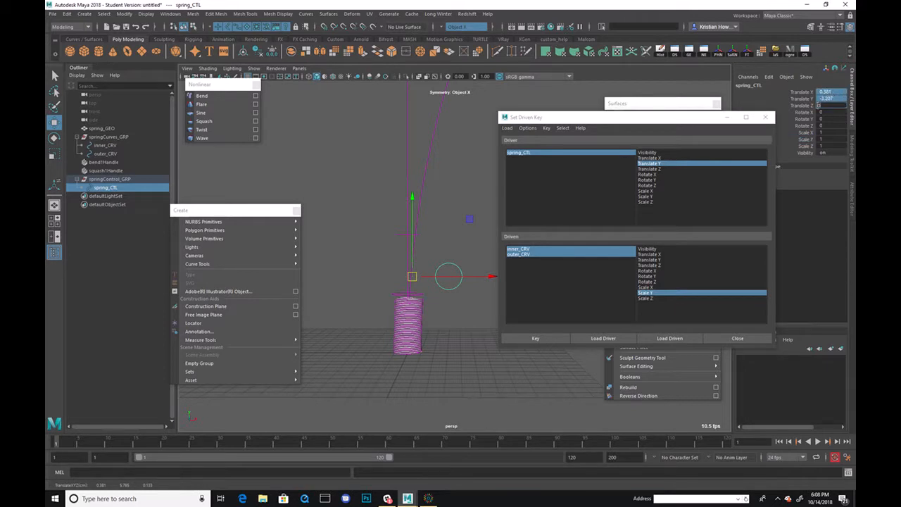
text(0)
key(Return)
Try compressing the spring by lowering spring_CTL straight down in Y, and undo the move.
scroll(477, 238, up, 1)
drag(581, 120, 641, 177)
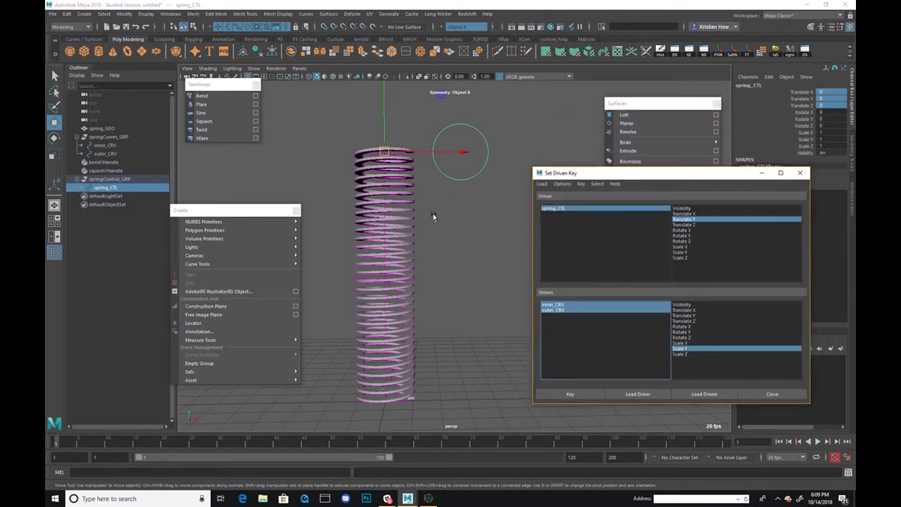
drag(385, 143, 380, 236)
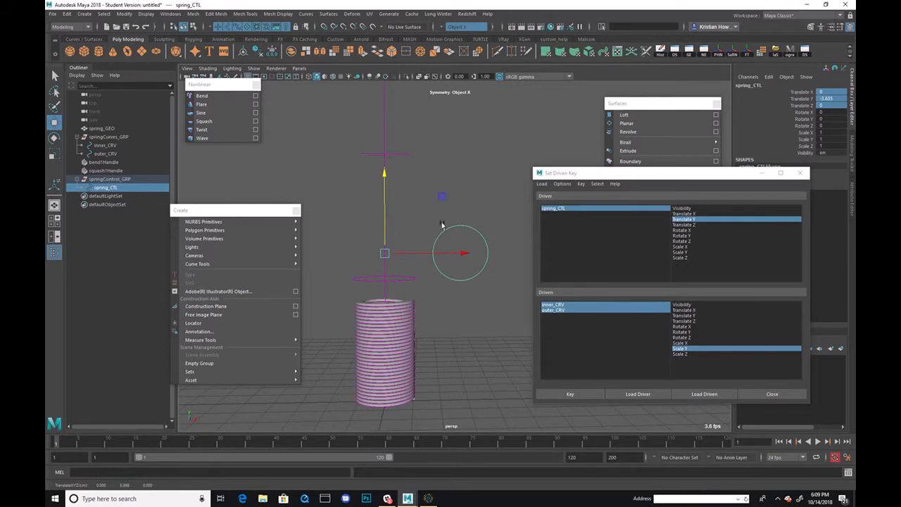
key(ctrl+z)
Load squash1Handle together with its squash1 deformer as the driven objects for Set Driven Key.
click(762, 172)
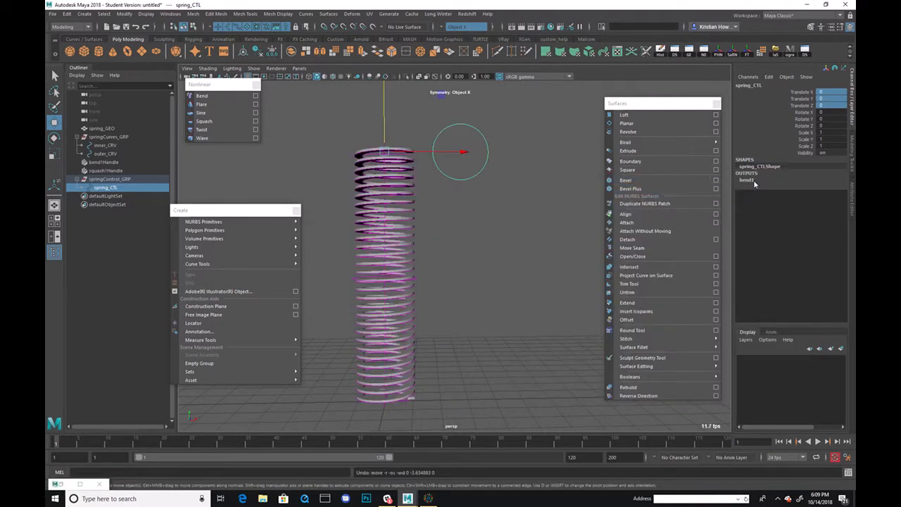
click(121, 170)
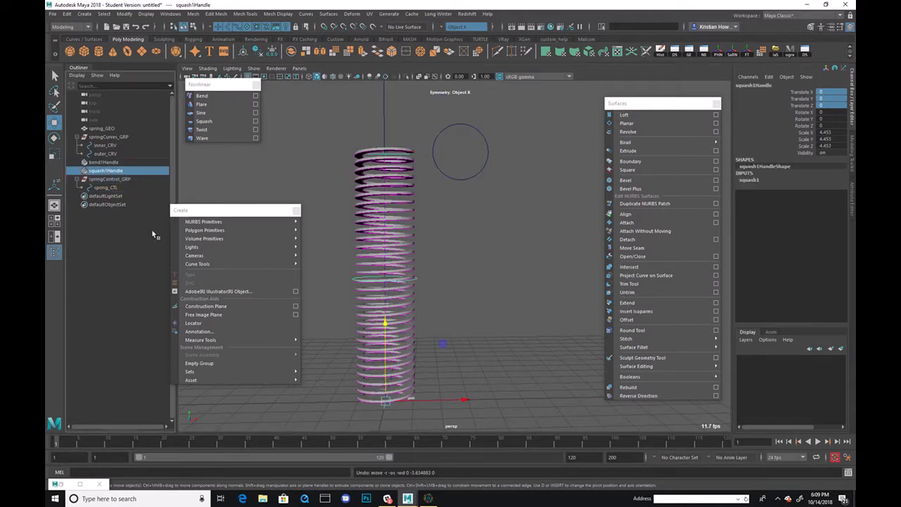
click(80, 485)
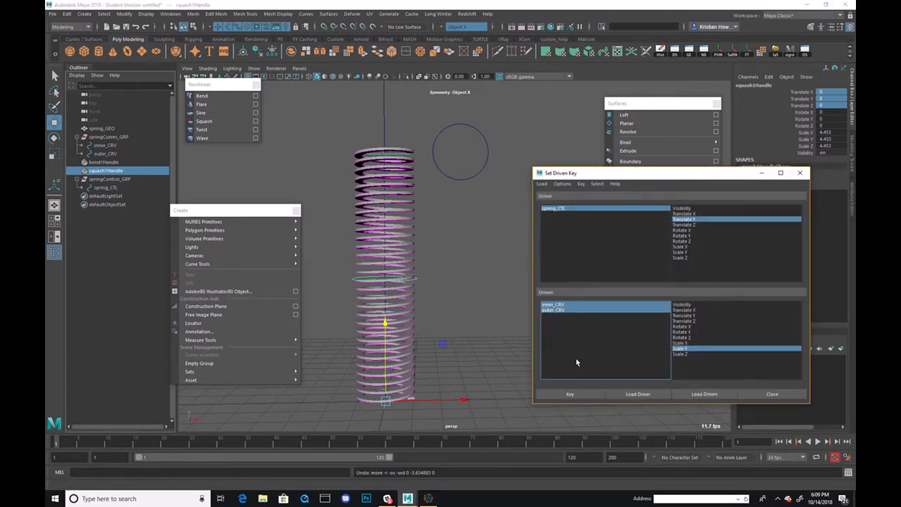
click(710, 394)
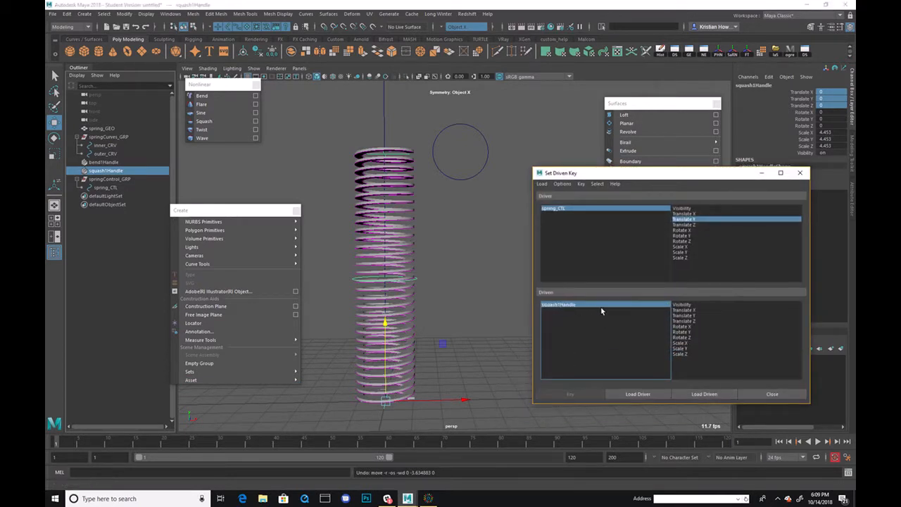
click(147, 172)
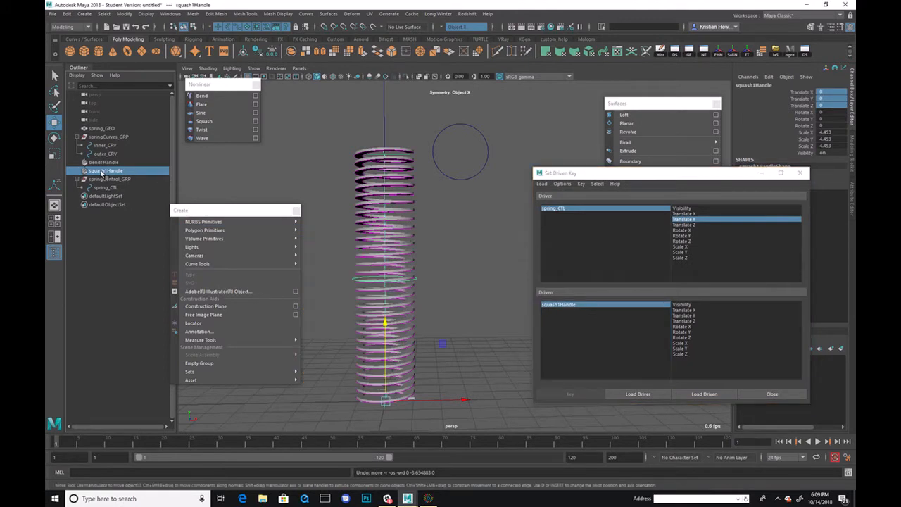
drag(593, 172, 472, 155)
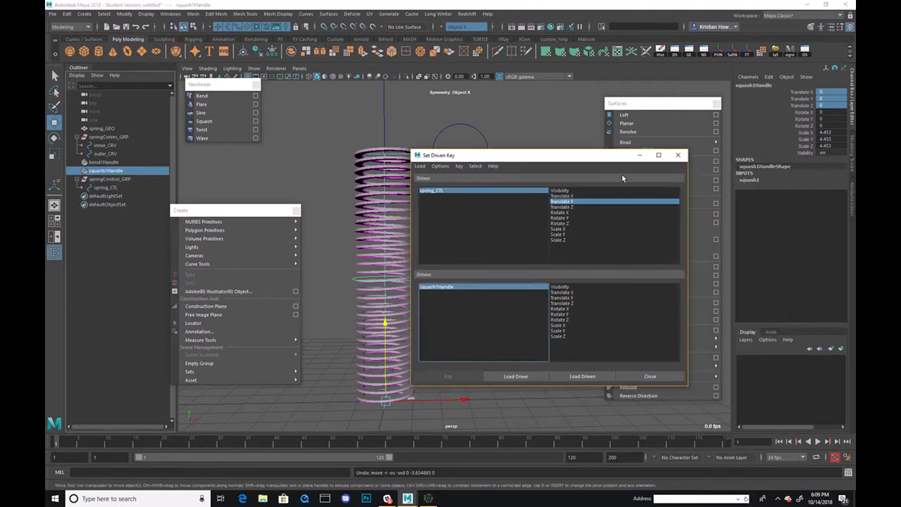
click(748, 180)
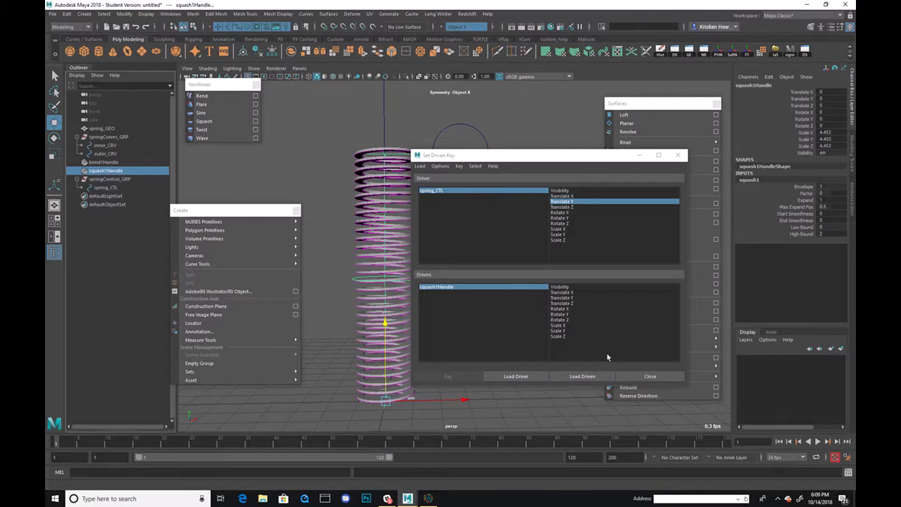
click(582, 376)
Key the Factor of squash1 against spring_CTL's Translate Y at the control's rest position.
click(429, 287)
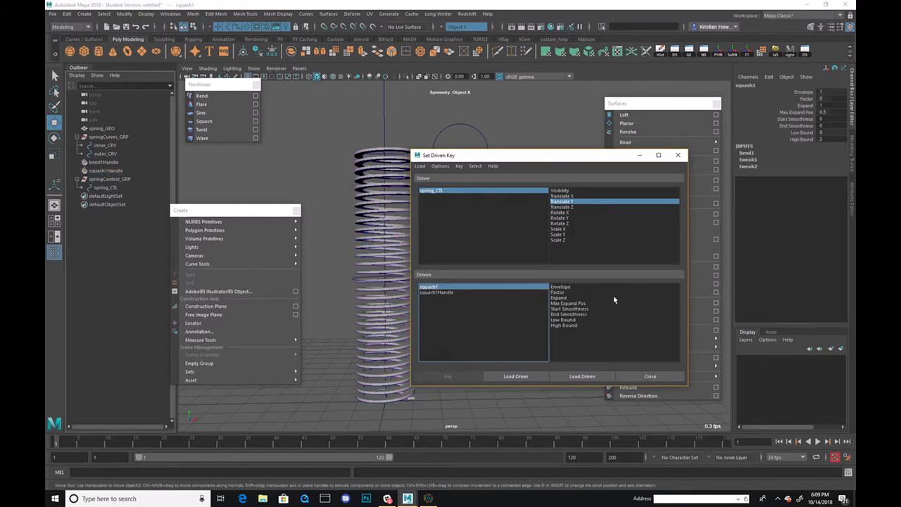
click(574, 292)
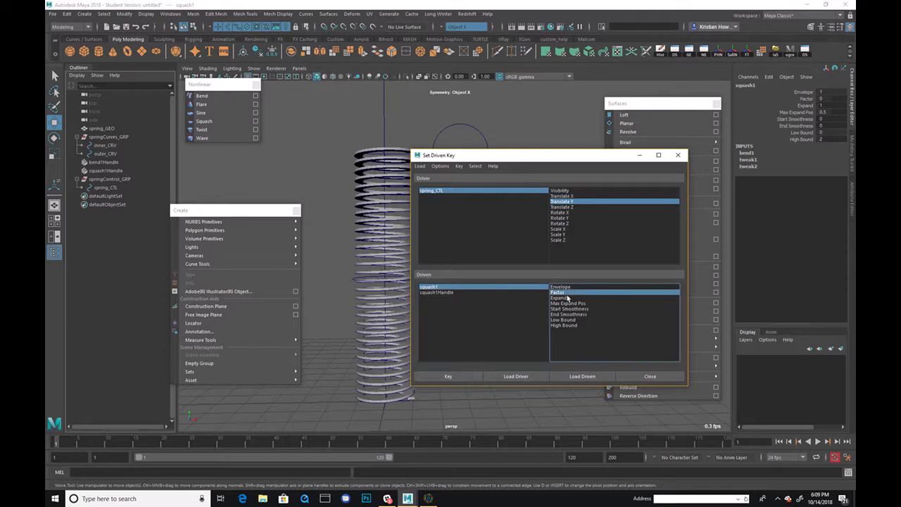
click(456, 377)
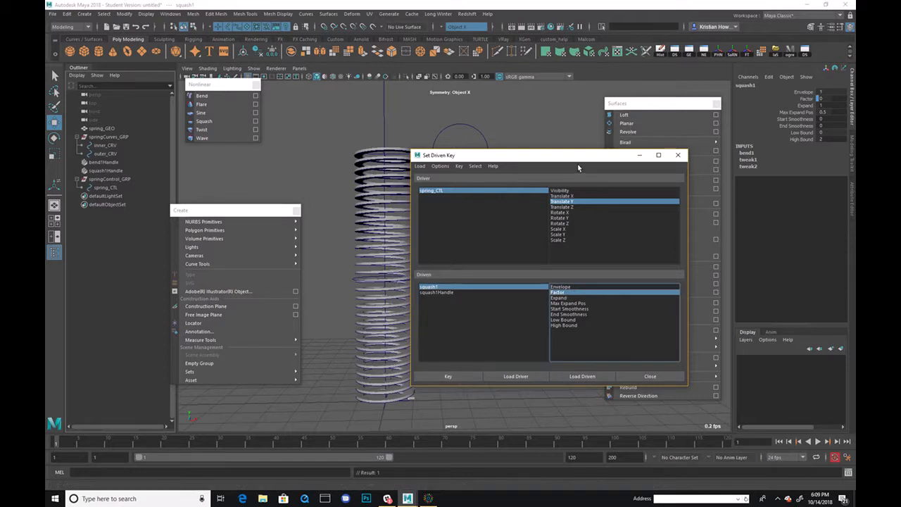
Lower spring_CTL to compress the spring and set its Translate Y to -5.
drag(577, 164, 668, 175)
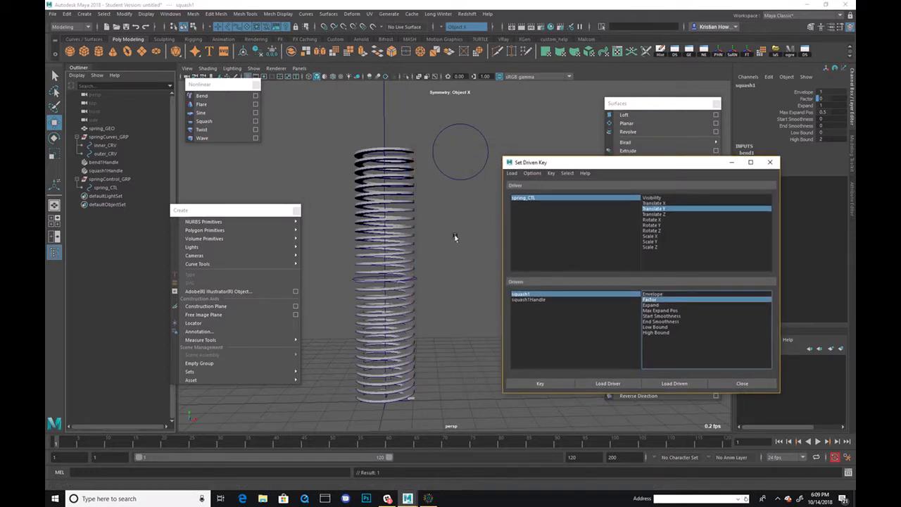
click(476, 172)
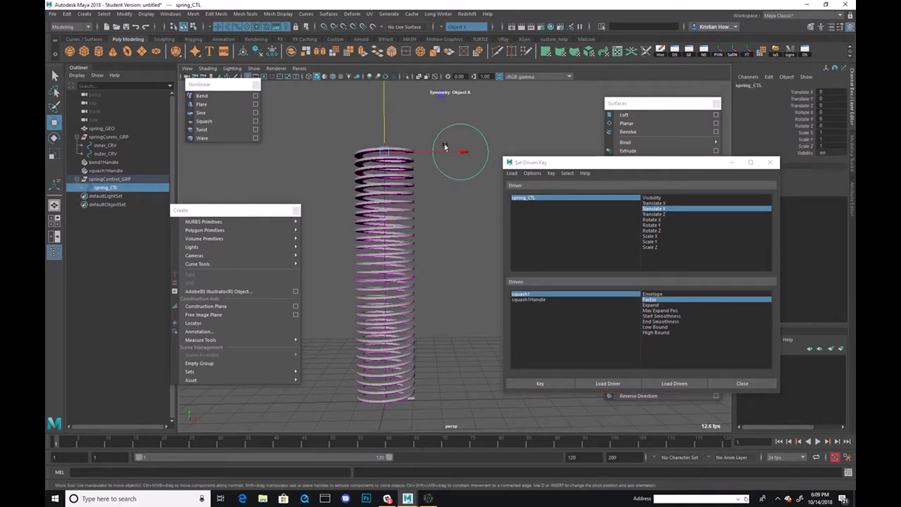
click(470, 202)
click(459, 178)
drag(391, 121, 397, 329)
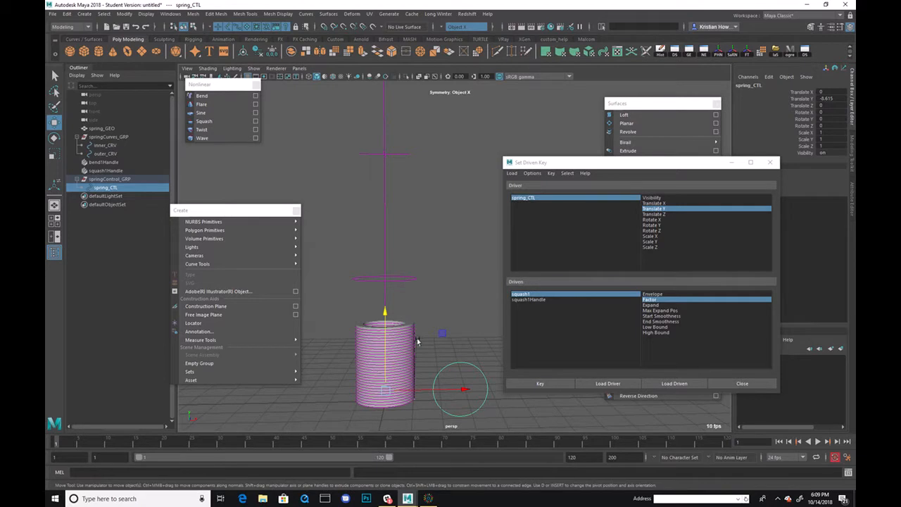
drag(612, 171, 585, 133)
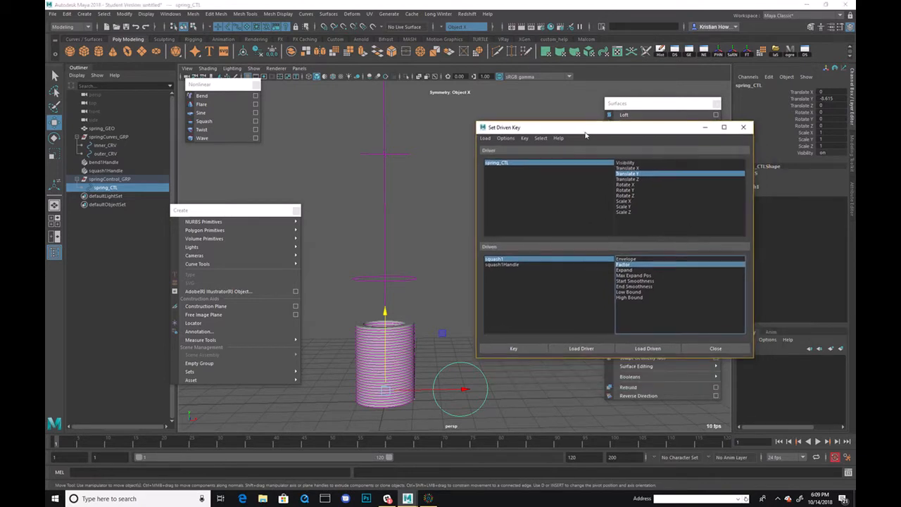
drag(450, 343, 457, 385)
double_click(827, 99)
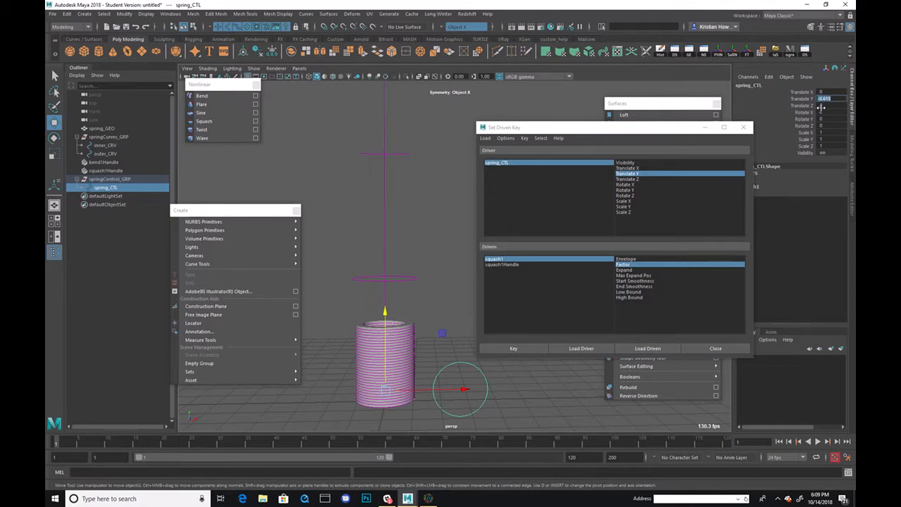
key(Return)
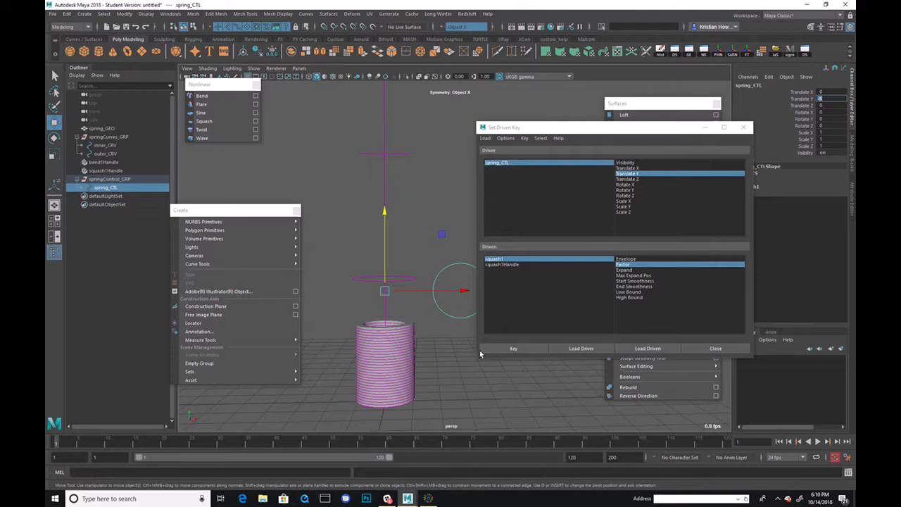
Set the Factor of squash1 to -0.1 and key it for the compressed spring pose.
click(517, 260)
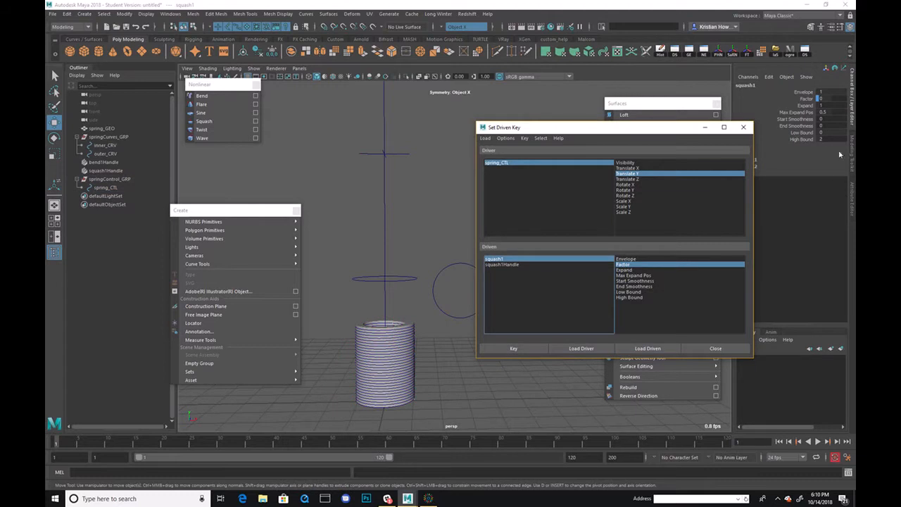
click(806, 98)
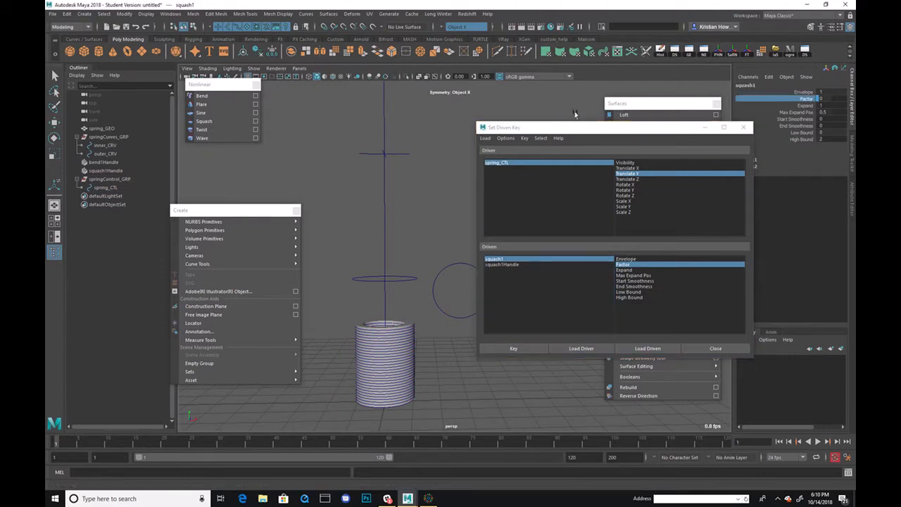
middle_drag(533, 102, 525, 99)
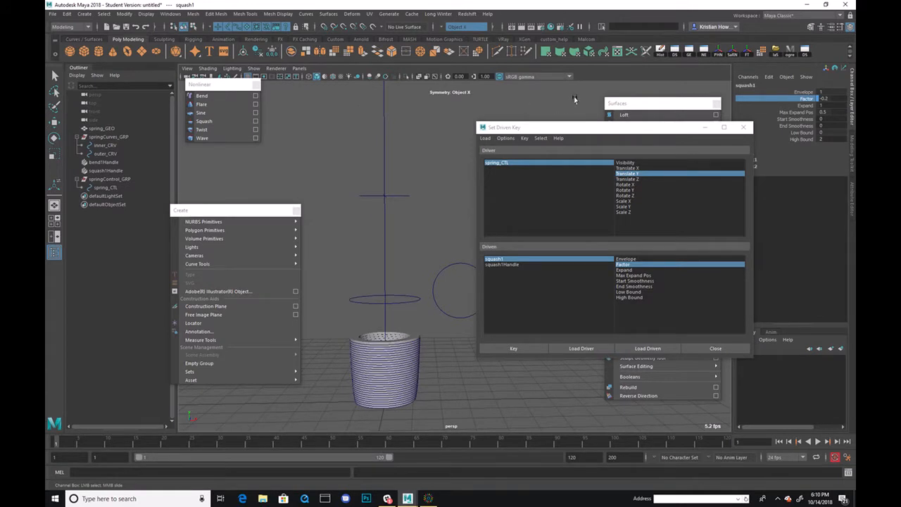
double_click(833, 100)
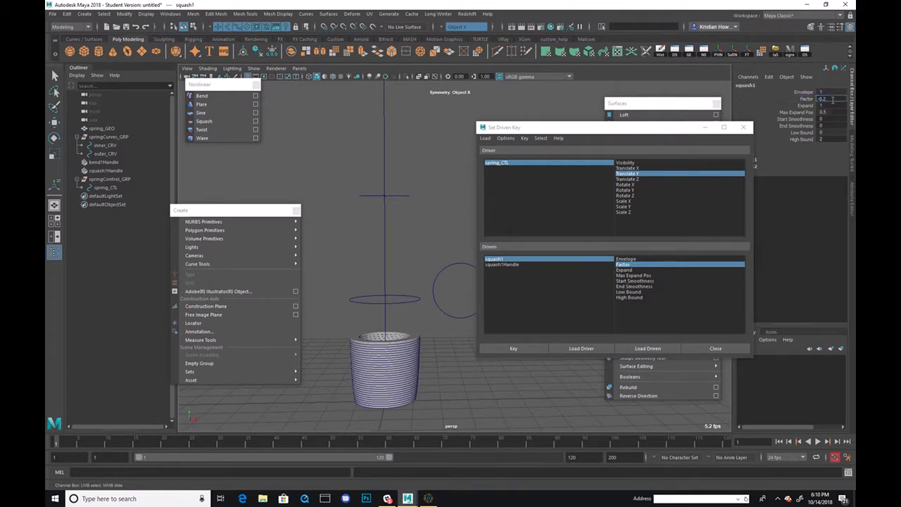
text(-0.1)
key(Return)
click(508, 347)
Select spring_CTL, pull it up to extend the spring and set its Translate Y to 5.
click(547, 163)
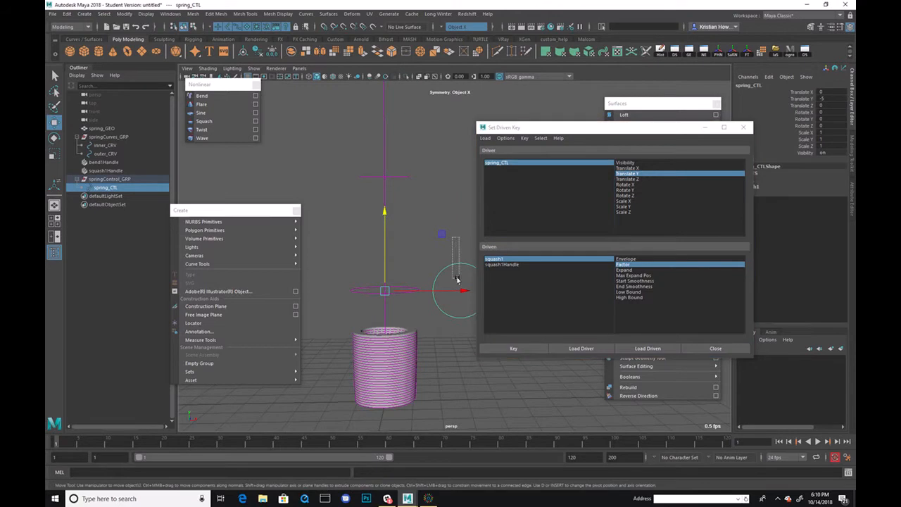
drag(386, 251, 413, 101)
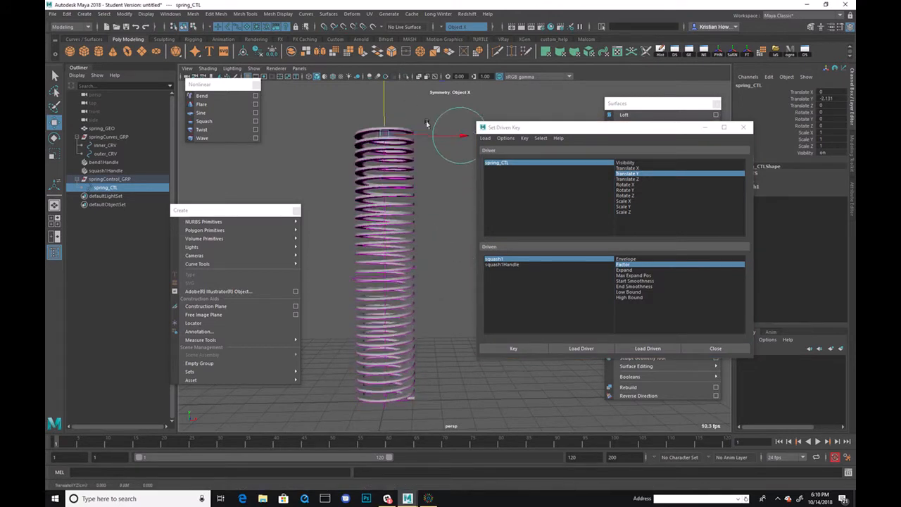
alt+middle_drag(412, 100, 389, 195)
alt+right_drag(389, 196, 354, 235)
drag(376, 198, 376, 126)
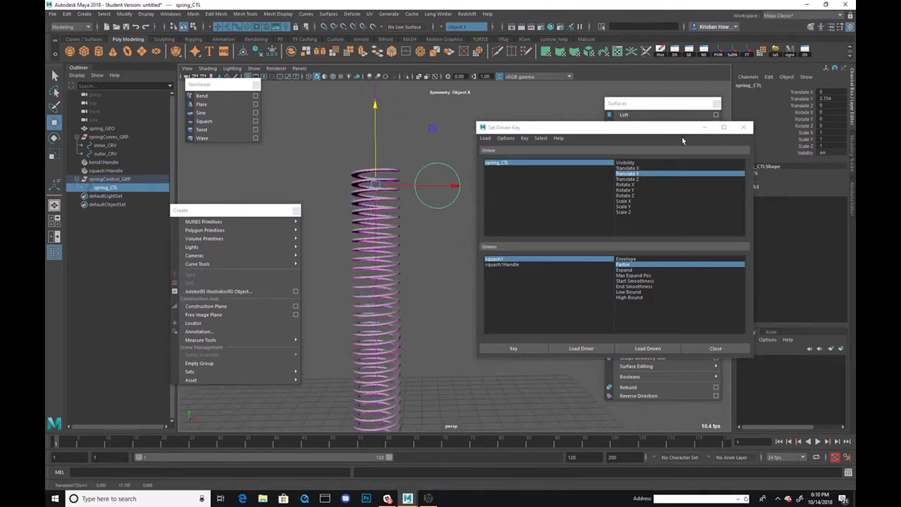
click(840, 97)
text(5)
key(Return)
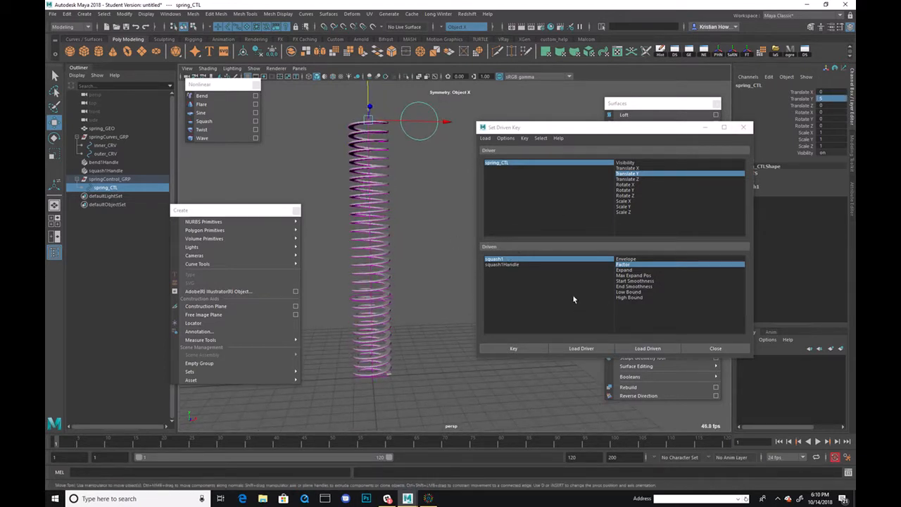
Set the Factor of squash1 to 0.3 to stretch the extended spring.
click(545, 260)
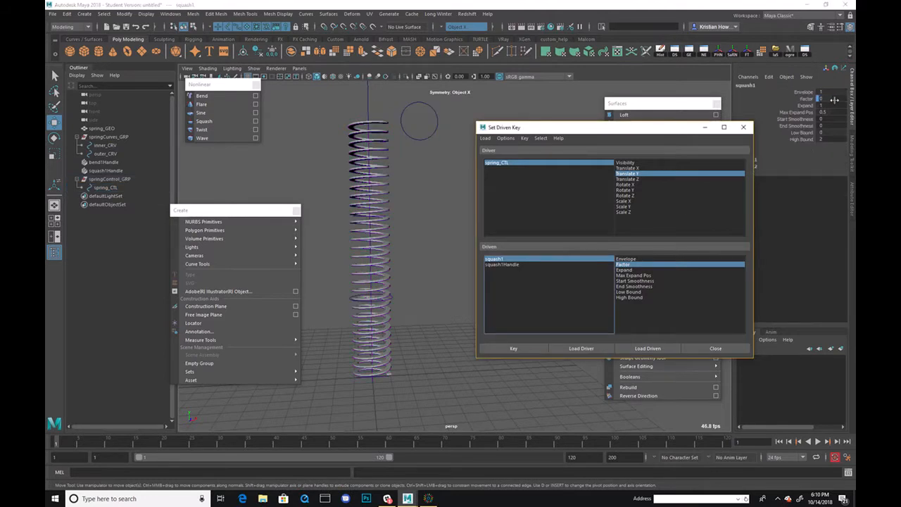
click(808, 99)
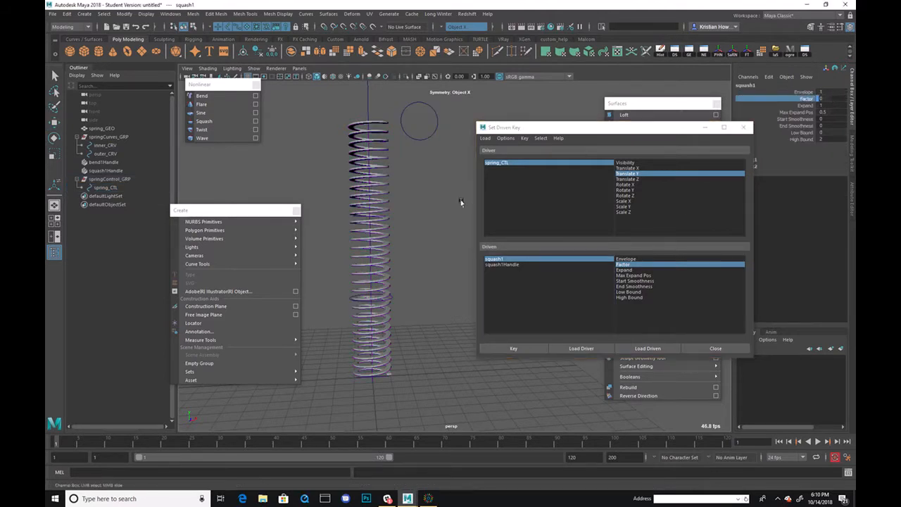
middle_drag(420, 220, 432, 248)
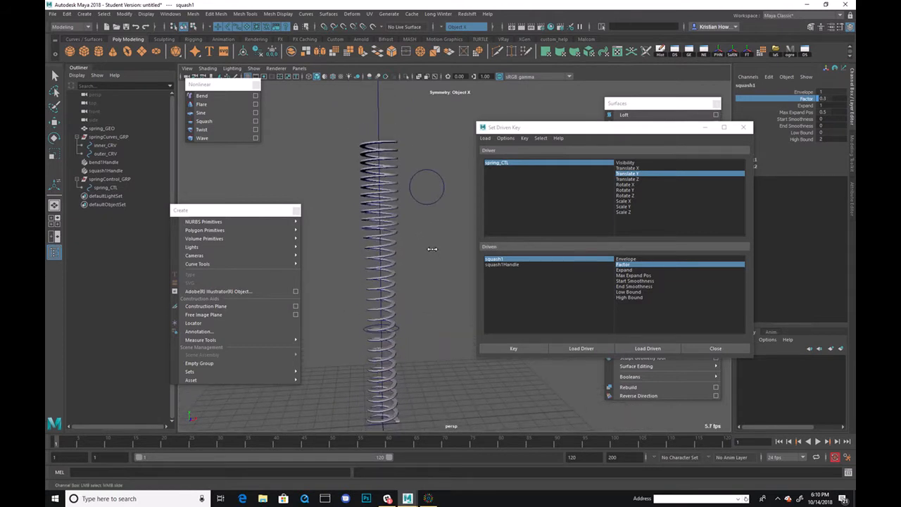
Set the High Bound of the squash1 deformer on squash1Handle to 3.2.
click(105, 171)
drag(655, 132, 620, 130)
click(748, 180)
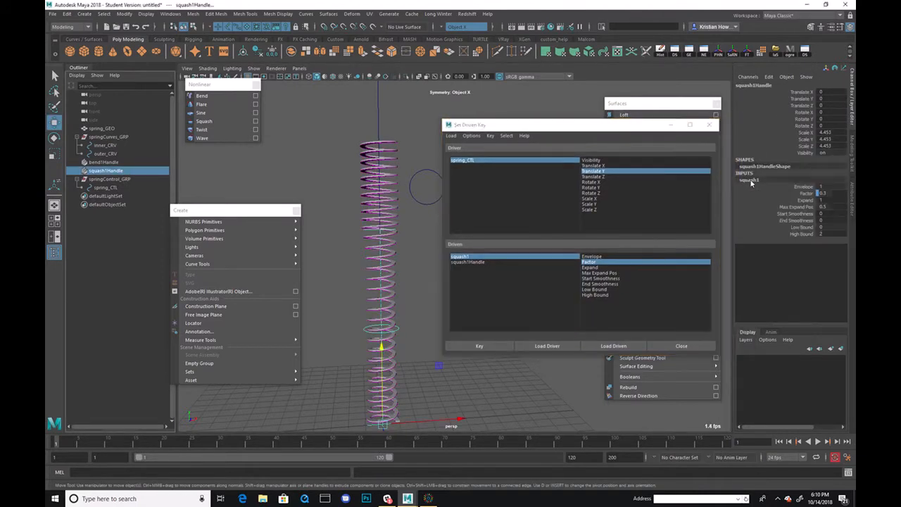
click(798, 234)
middle_drag(366, 240, 347, 213)
alt+right_drag(347, 213, 328, 212)
Pull spring_CTL up to test the stretch and reset its Translate X, Y and Z to 0.
click(399, 183)
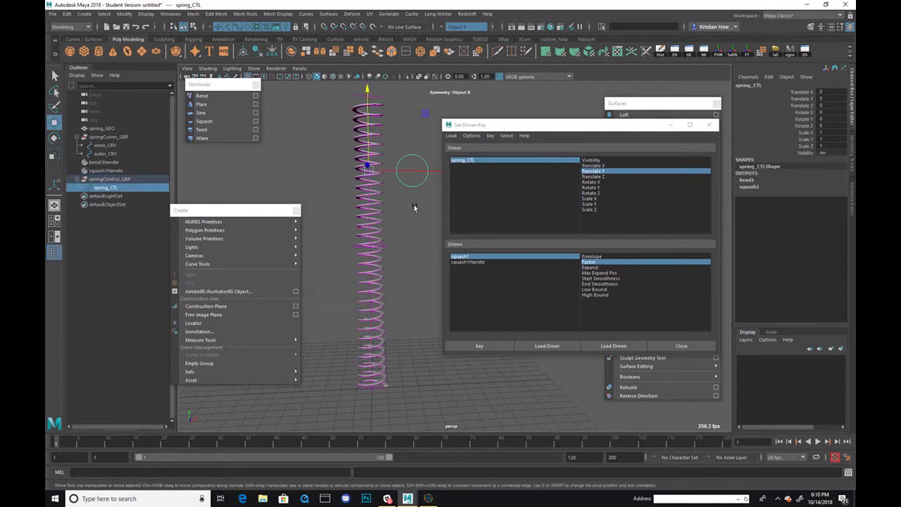
drag(369, 166, 369, 148)
drag(834, 105, 832, 93)
text(0)
key(Return)
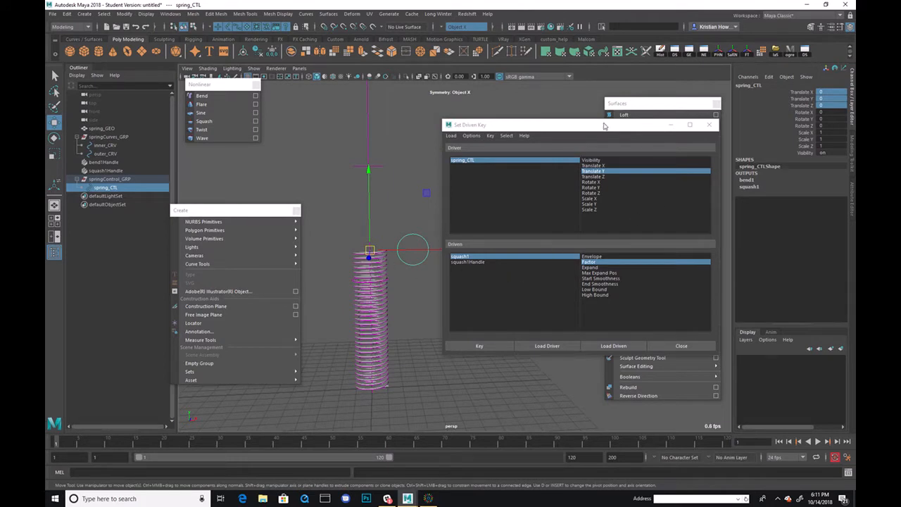
Delete squash1Handle and select inner_CRV and outer_CRV.
drag(603, 125, 695, 299)
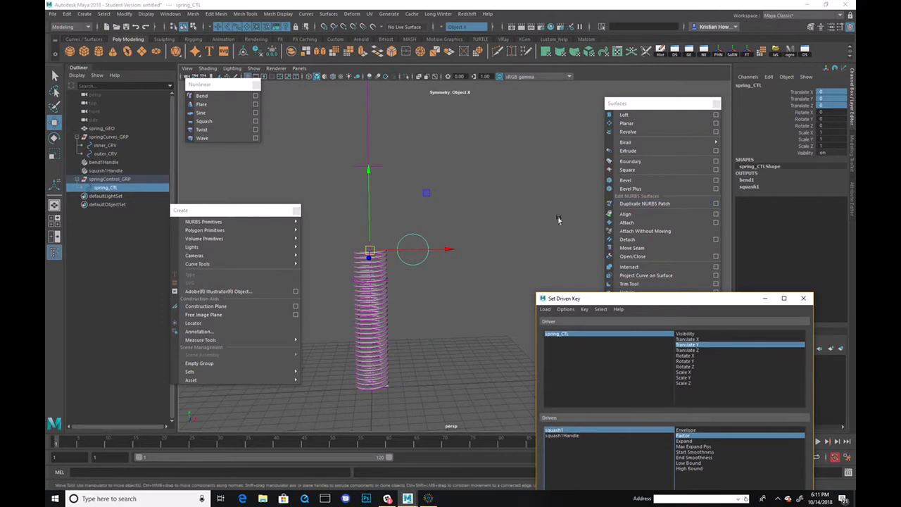
drag(610, 304, 554, 183)
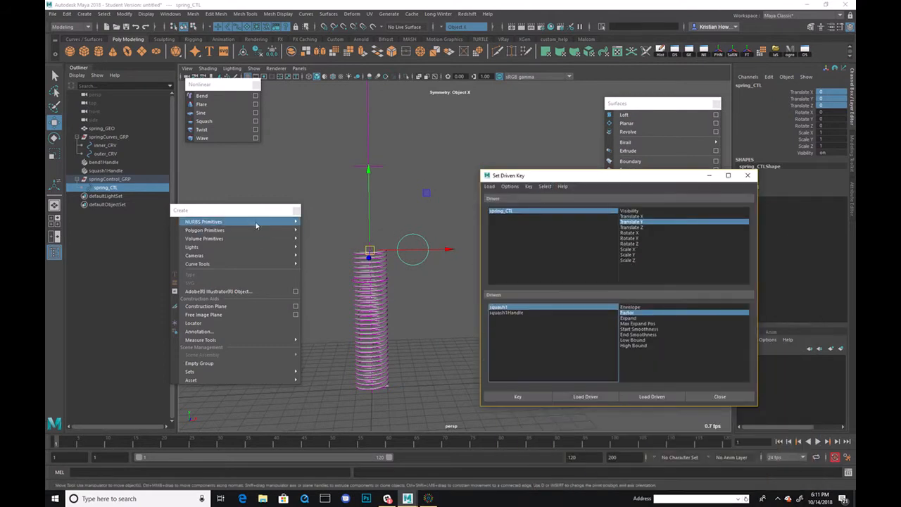
click(121, 170)
key(Delete)
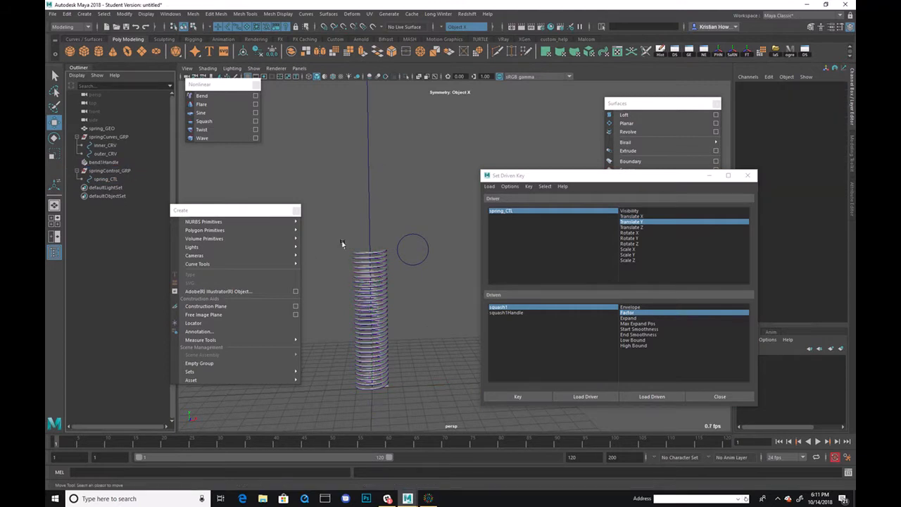
drag(424, 219, 460, 244)
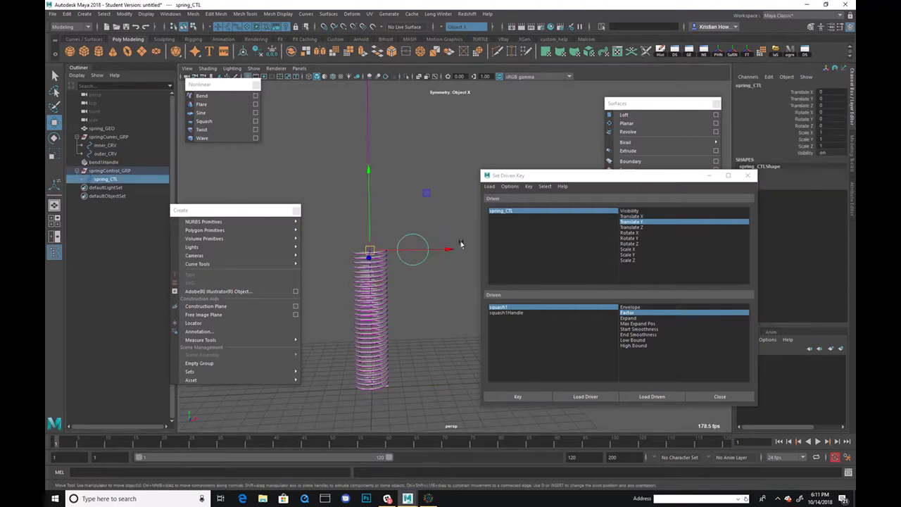
click(113, 145)
shift+click(113, 154)
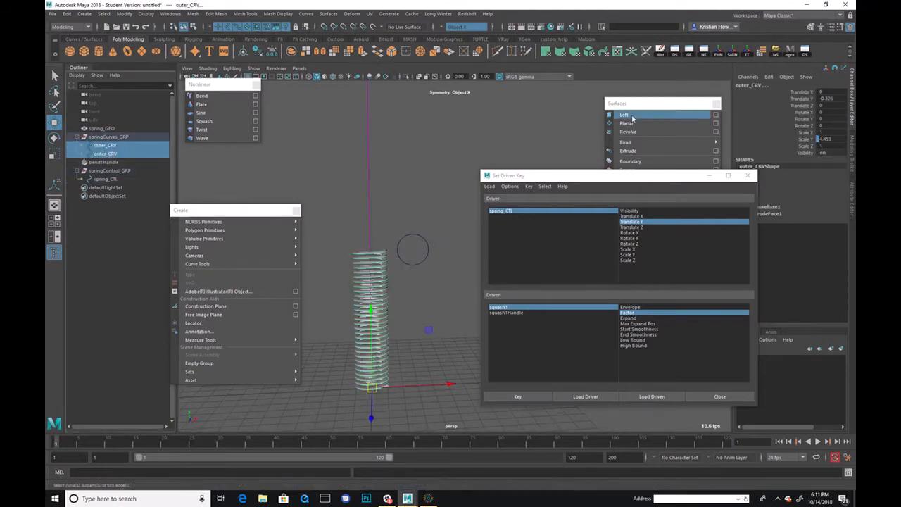
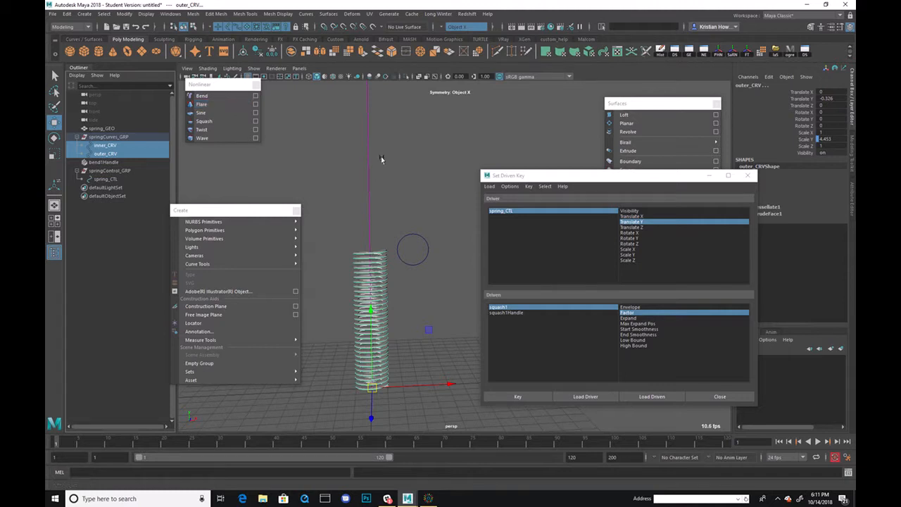
Undo the selection changes and the deletion of squash1Handle.
key(ctrl+z)
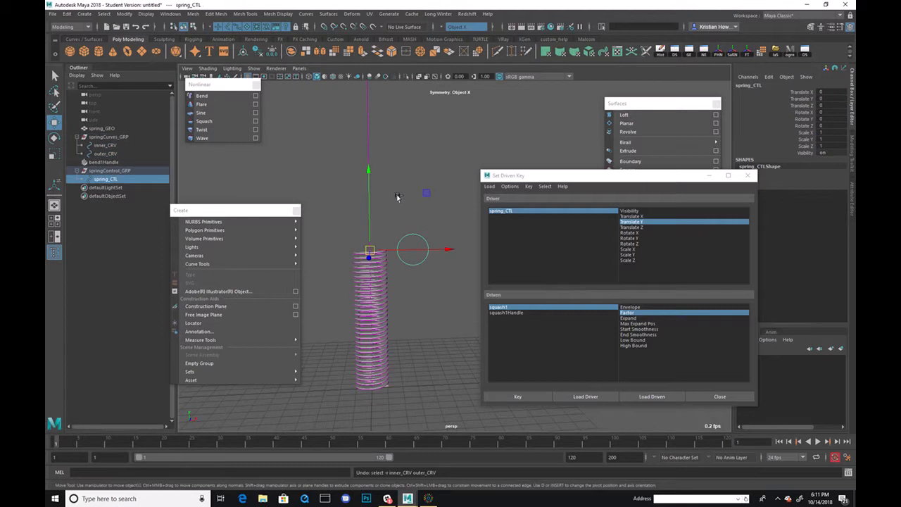
key(ctrl+z)
key(ctrl+z)
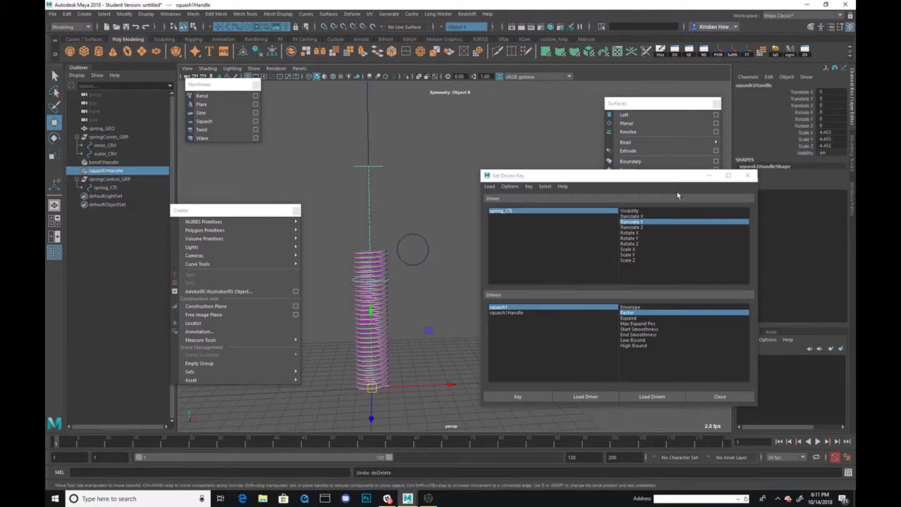
Check the squash1 attributes, select spring_CTL, pull it up to extend the spring and set its Translate Y to 5.
drag(683, 176, 639, 144)
click(748, 181)
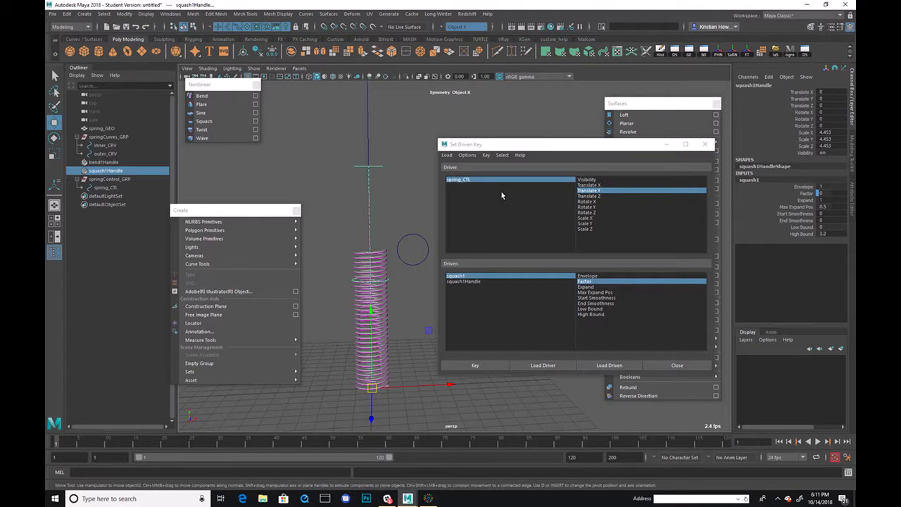
alt+drag(376, 183, 350, 186)
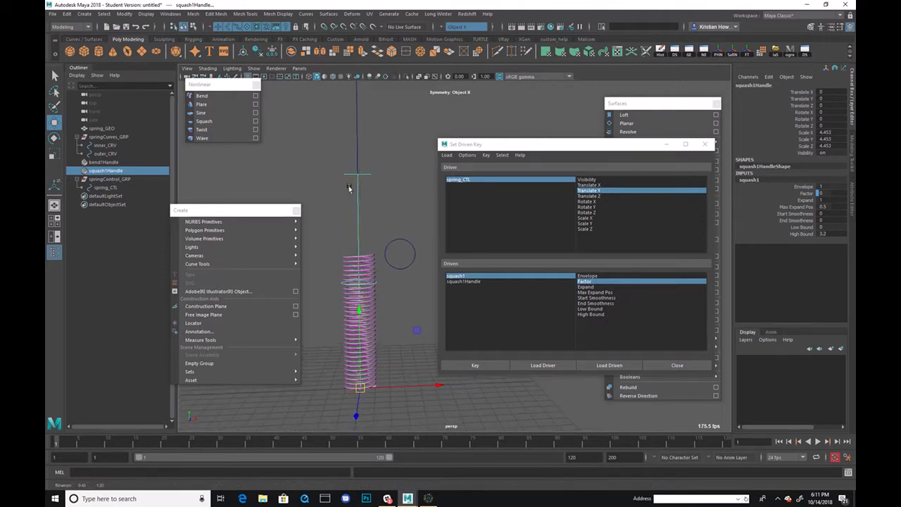
click(412, 261)
drag(360, 231, 367, 110)
drag(828, 99, 801, 100)
text(0)
key(Return)
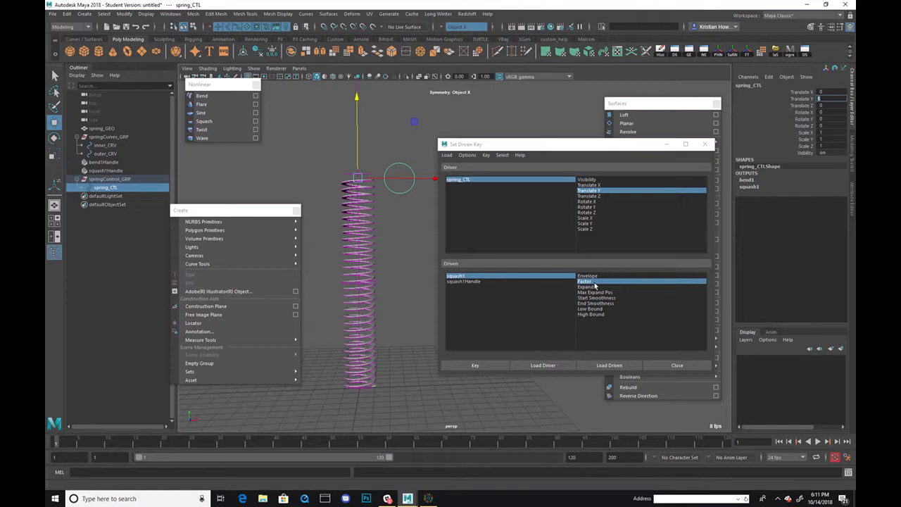
Try adjusting the Curvature of bend1 and undo that change.
click(489, 276)
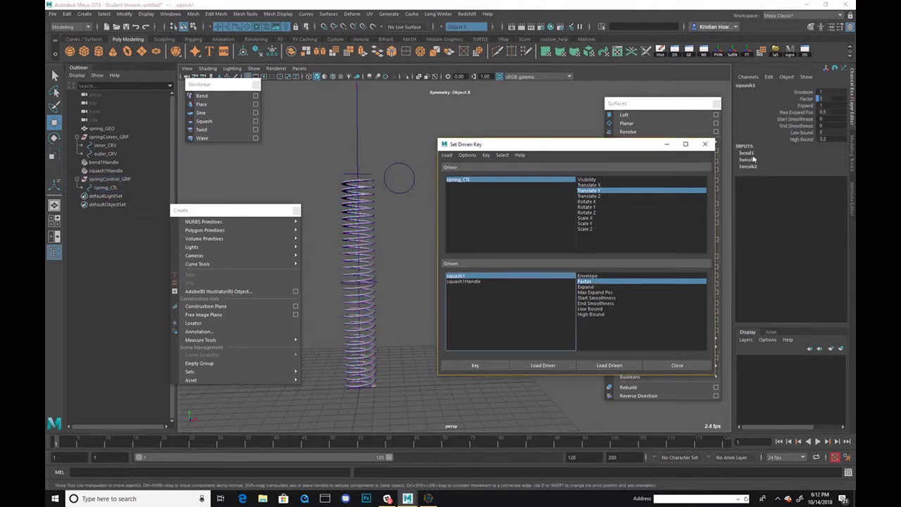
click(746, 153)
click(772, 166)
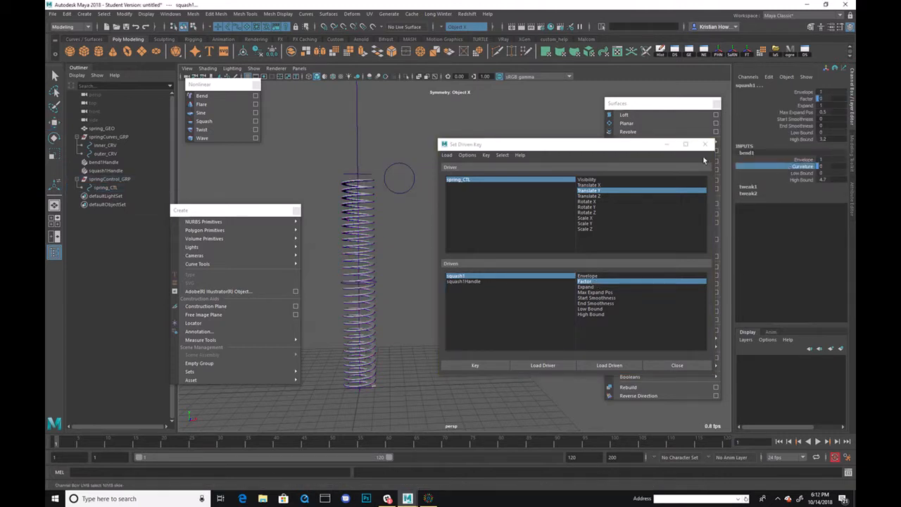
middle_drag(393, 123, 403, 119)
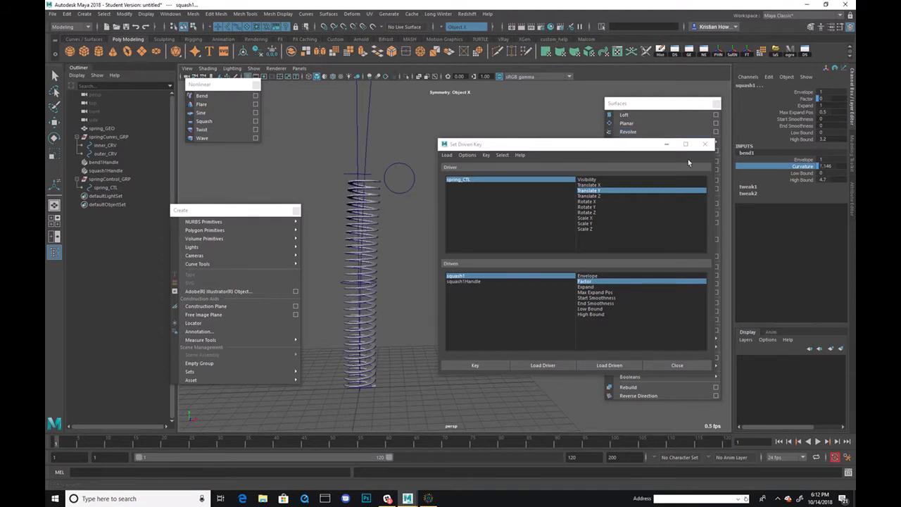
key(ctrl+z)
Select squash1 as the driven object and set its Factor to 0.2 for the extended spring.
click(522, 281)
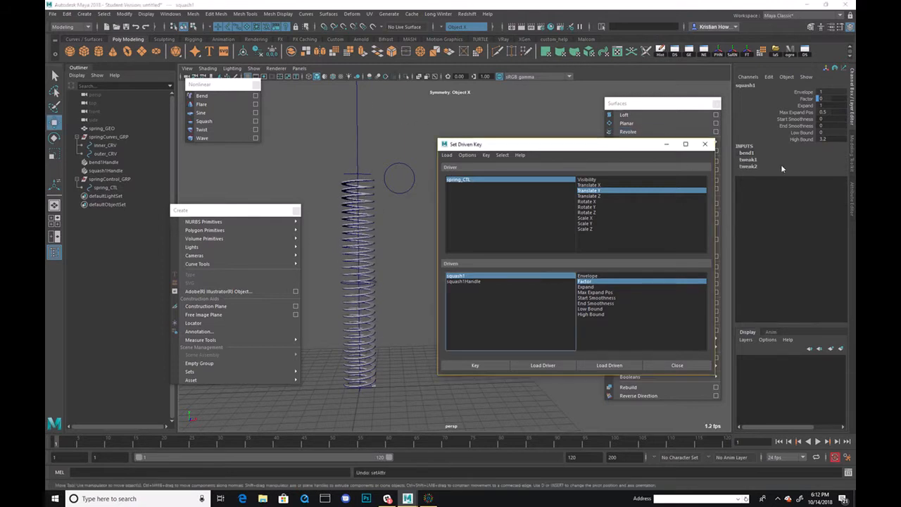
click(793, 100)
middle_drag(462, 99, 464, 99)
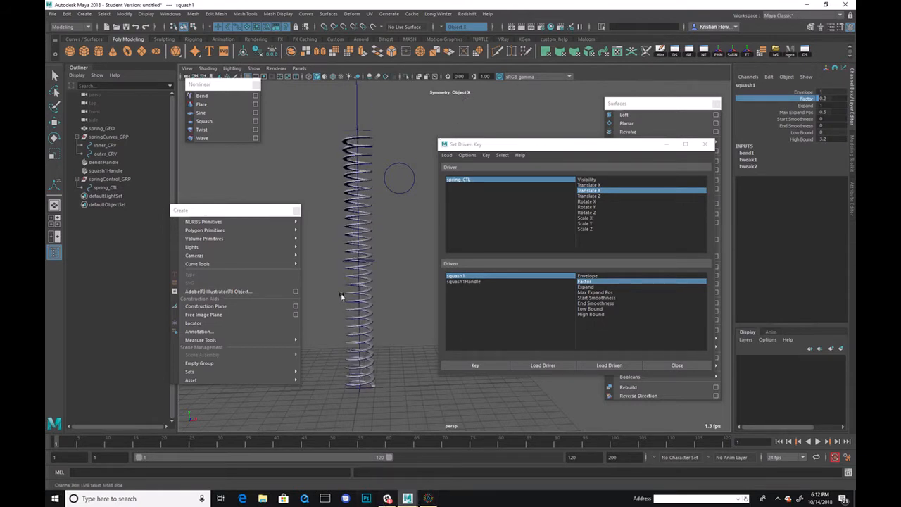
click(428, 499)
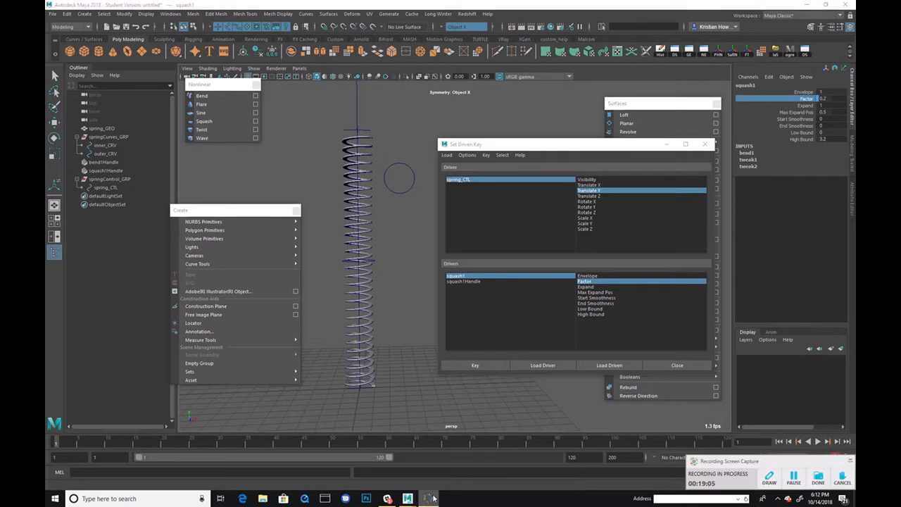
click(793, 475)
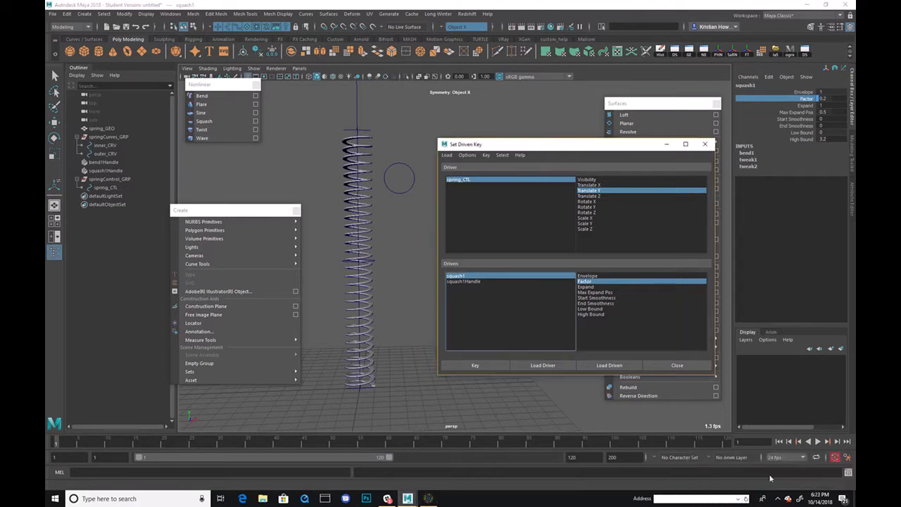
Select spring_CTL, raise it above the spring's upper end and set its Translate Y to 6.
key(w)
drag(392, 148, 357, 165)
double_click(834, 99)
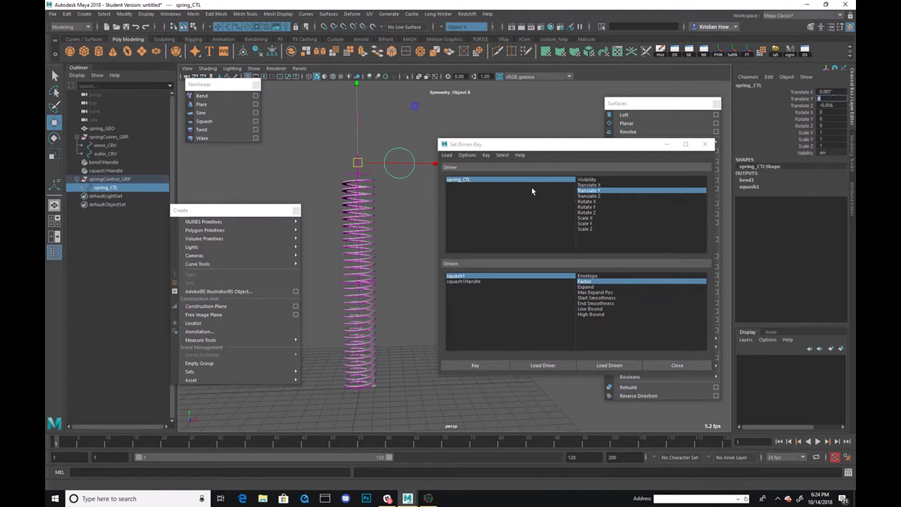
Set the Factor of squash1 to 0.1, key it for the extended spring pose and close Set Driven Key.
click(472, 276)
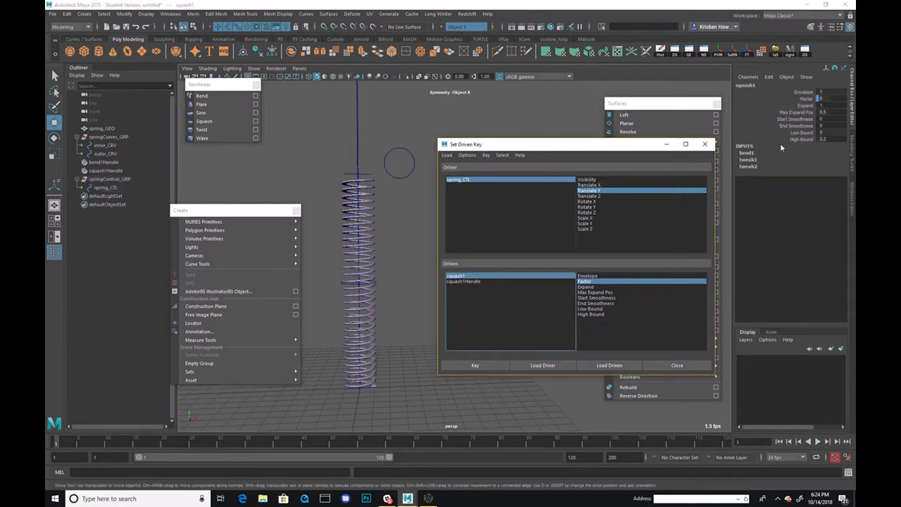
click(796, 101)
middle_drag(462, 117, 460, 114)
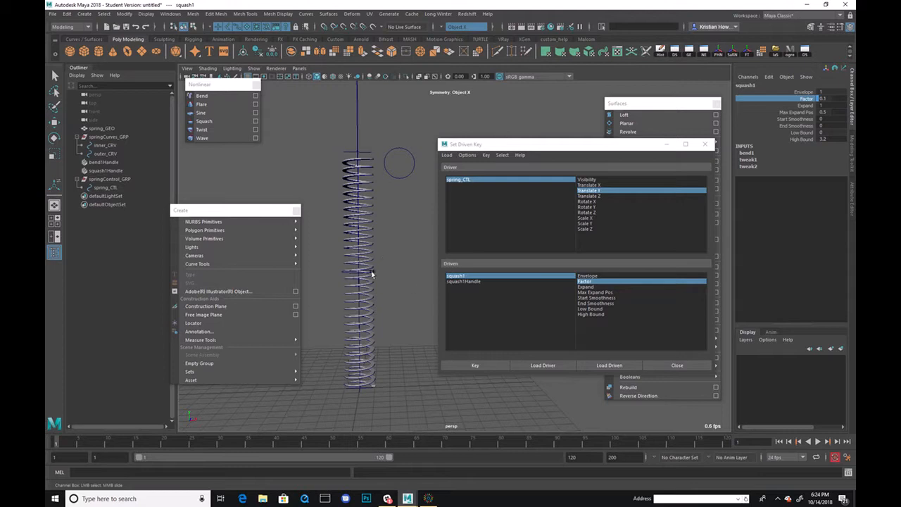
click(479, 366)
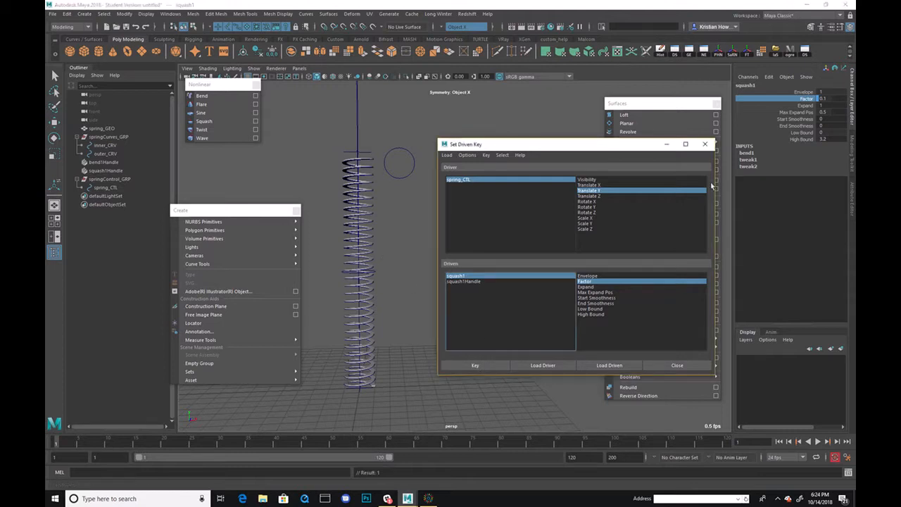
click(709, 144)
Move spring_CTL down and sideways to test the spring's squash and bend, and close the floating Create window.
click(408, 176)
drag(356, 164, 299, 320)
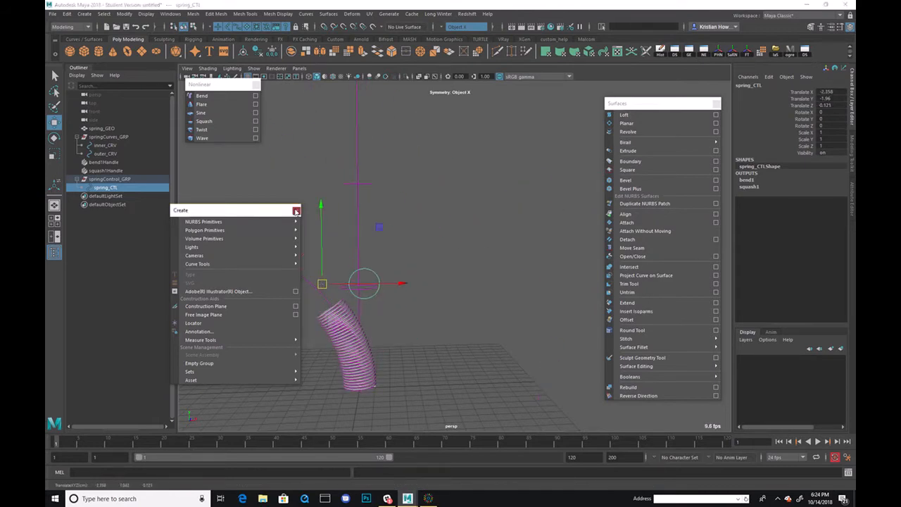
click(295, 211)
drag(703, 103, 642, 83)
Show the translate limit settings in the attributes of the spring_CTL transform.
key(ctrl+a)
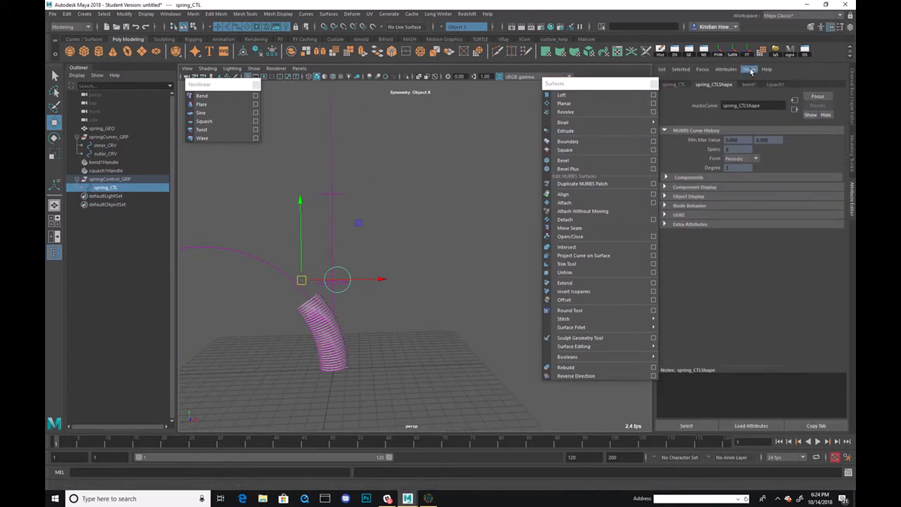
drag(623, 81, 575, 84)
click(673, 84)
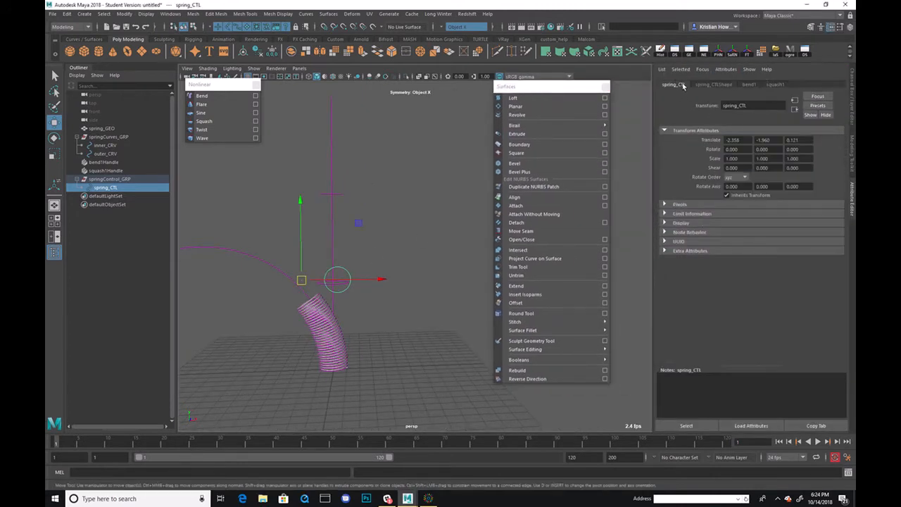
click(683, 214)
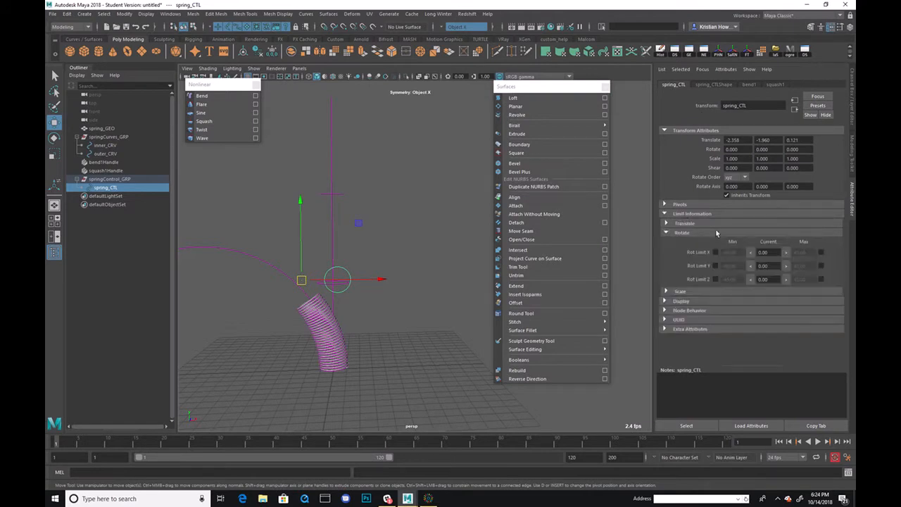
click(683, 224)
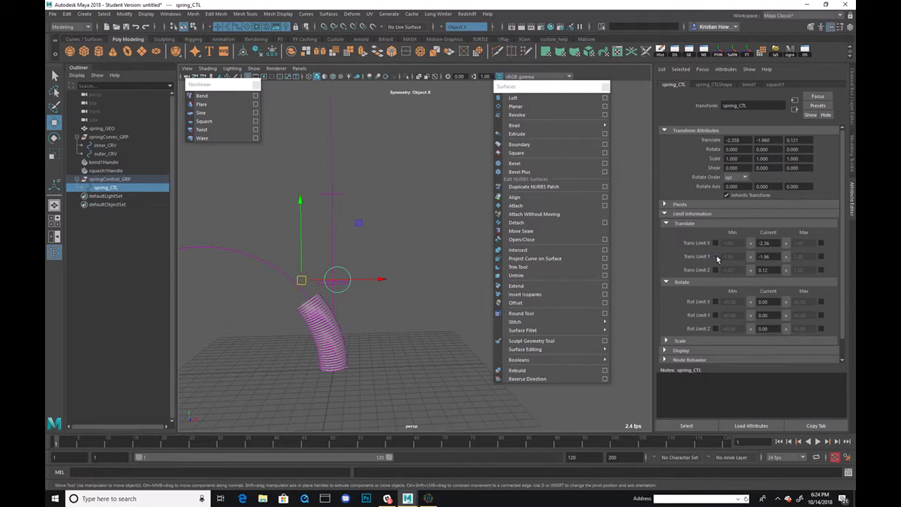
Enable both Y translation limits of spring_CTL with a minimum of -5 and a maximum of 6.
click(715, 256)
click(820, 256)
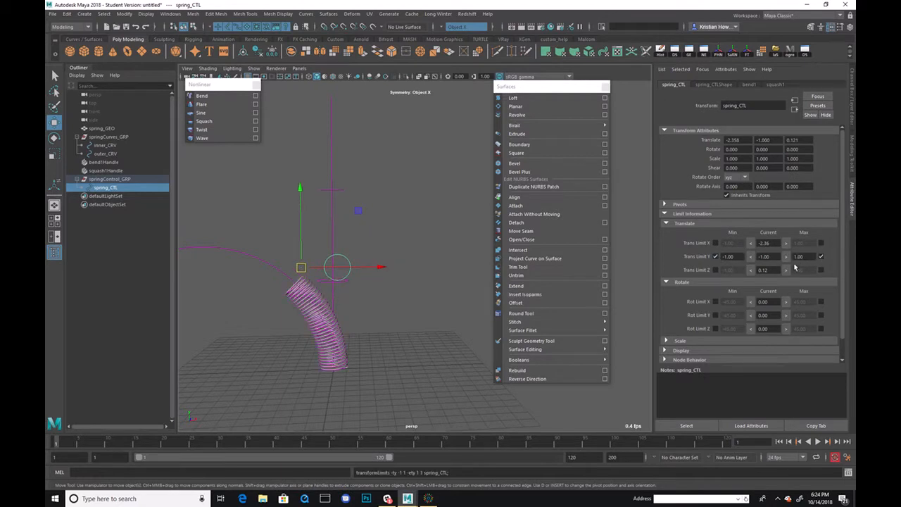
click(804, 258)
text(6)
key(Return)
click(740, 256)
text(-5)
key(Tab)
Enable both X translation limits of spring_CTL with a maximum of 5 and a minimum of 5.
click(715, 244)
click(821, 243)
click(798, 243)
text(5)
key(Tab)
click(738, 243)
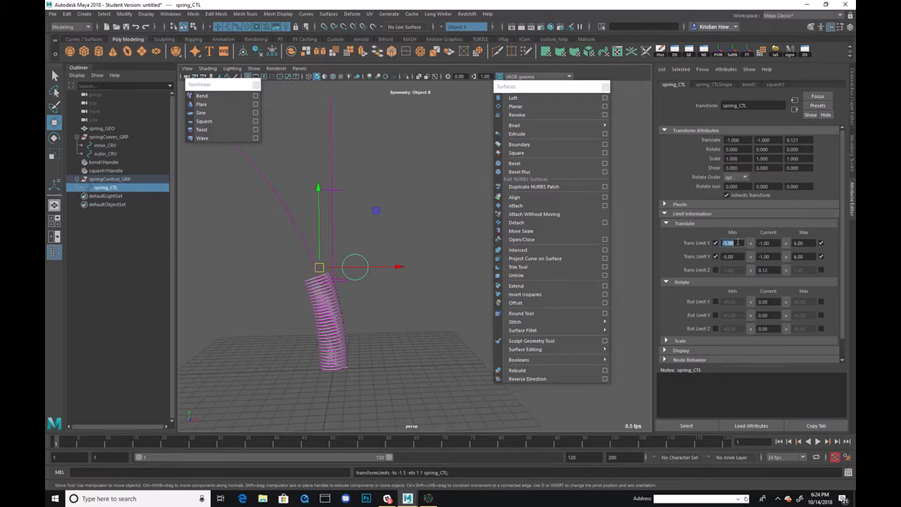
text(5)
key(Return)
Enable both Z translation limits of spring_CTL with a minimum of -5 and a maximum of 5.
click(715, 270)
click(821, 270)
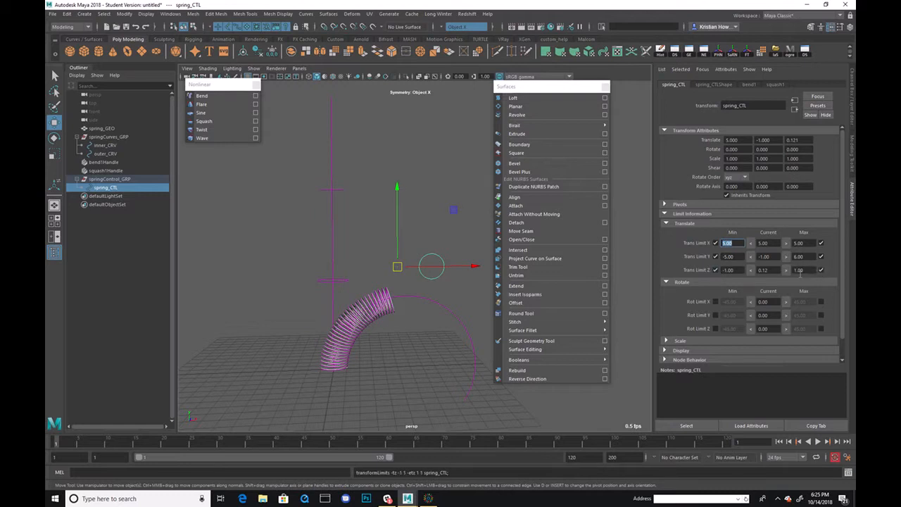
click(742, 271)
text(-5)
key(Tab)
key(Tab)
text(5)
key(Return)
Set the minimum X translation limit of spring_CTL to -5 and test the limits by moving the control around.
middle_drag(378, 239, 267, 244)
drag(394, 237, 261, 207)
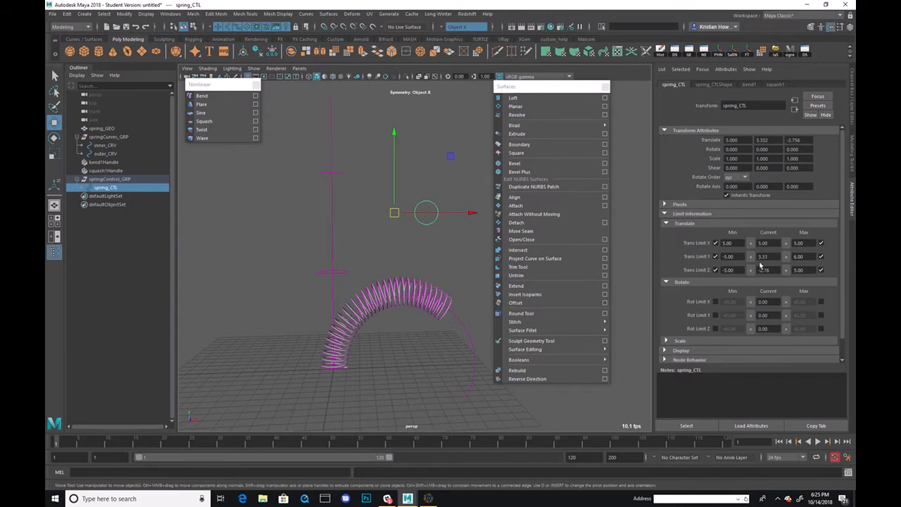
click(734, 243)
text(-5)
click(392, 216)
drag(393, 216, 306, 262)
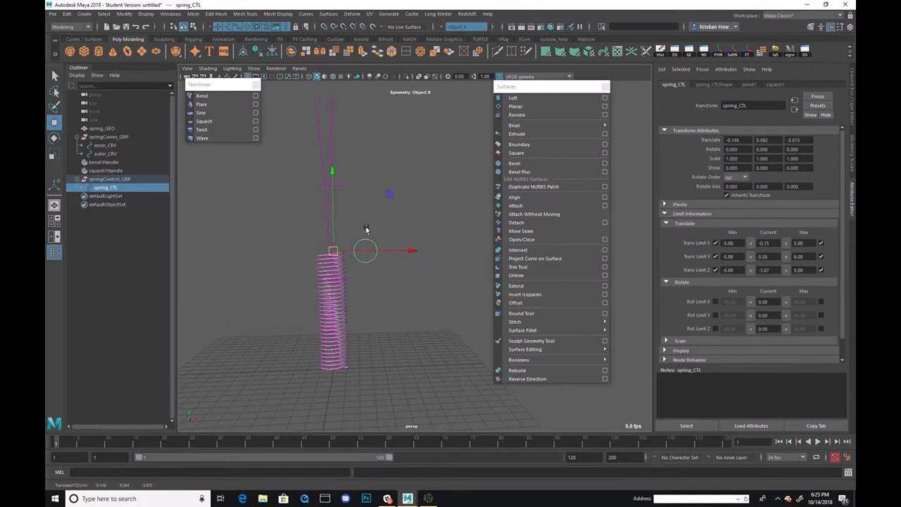
Group springControl_GRP, springCurves_GRP, spring_GEO, bend1Handle and squash1Handle together and name the group spring_GRP.
click(111, 179)
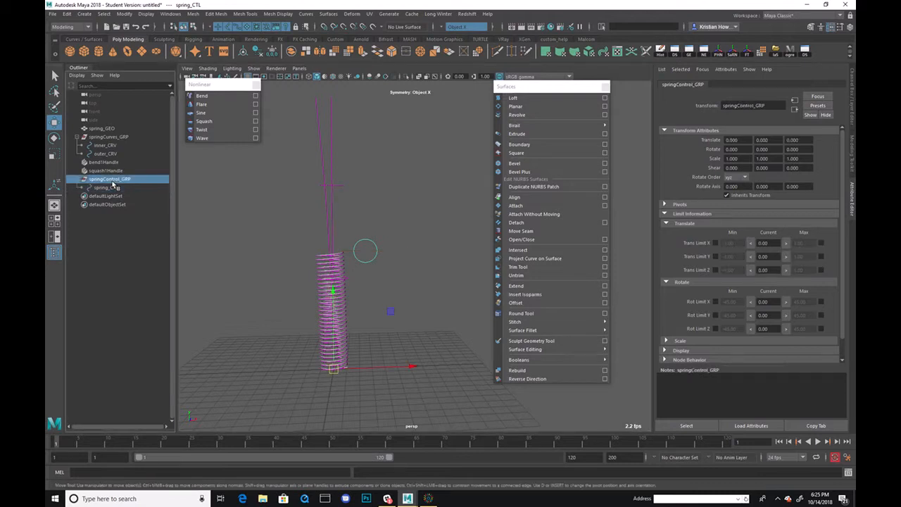
ctrl+click(117, 137)
ctrl+click(116, 129)
ctrl+click(116, 162)
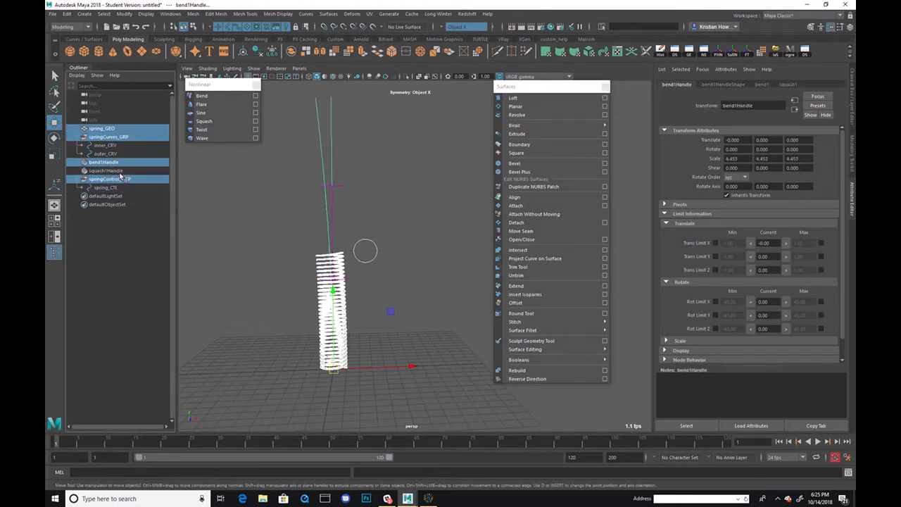
ctrl+click(118, 171)
key(ctrl+g)
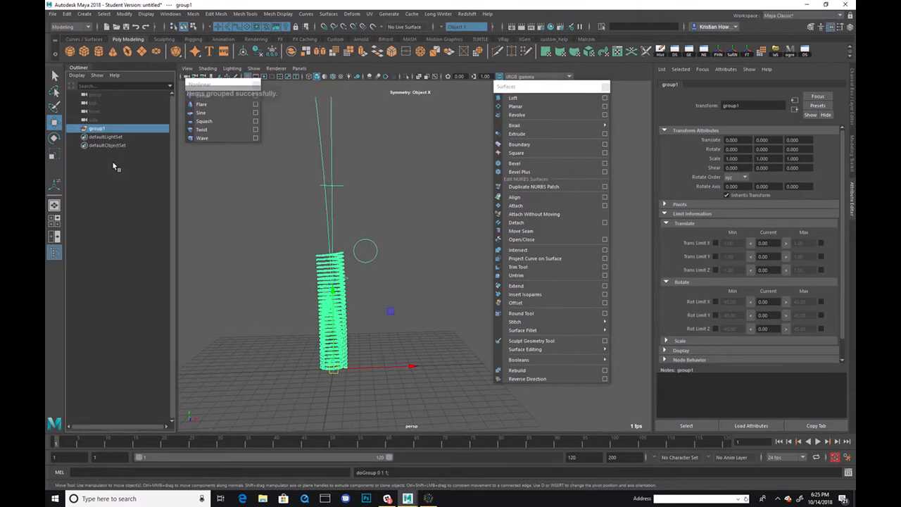
double_click(113, 129)
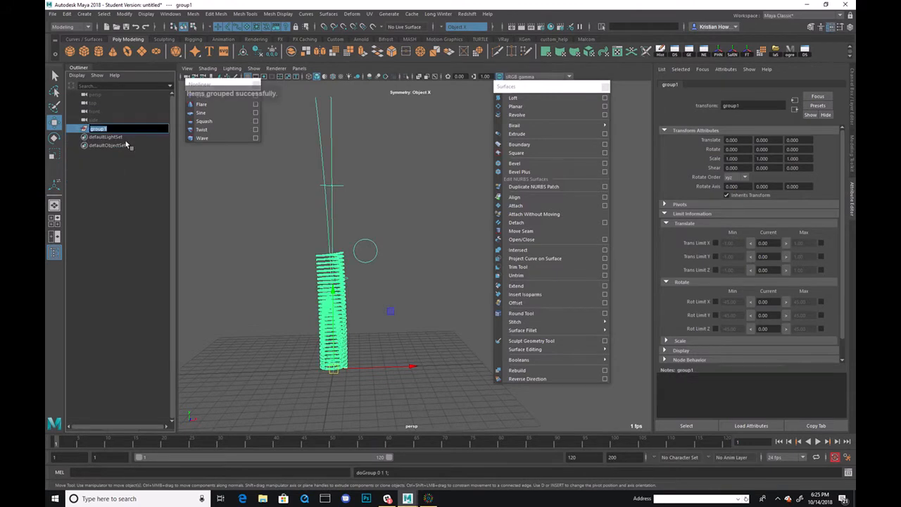
text(spring)
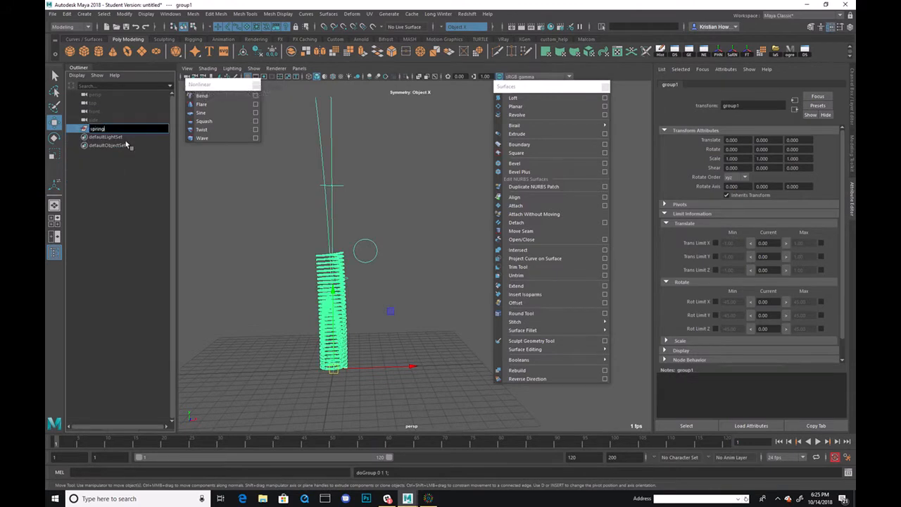
text(_GRP)
key(Return)
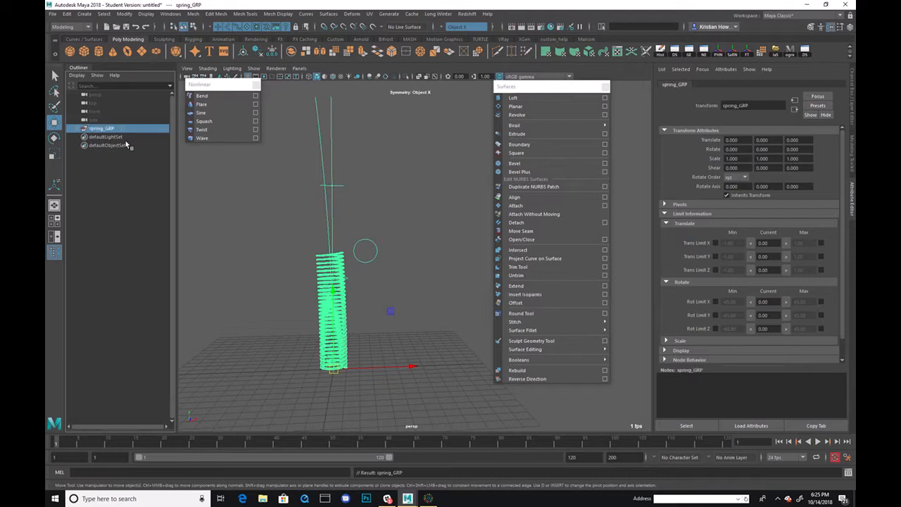
Group bend1Handle and squash1Handle inside spring_GRP and name the new group DO_NOT_TOUCH.
click(78, 129)
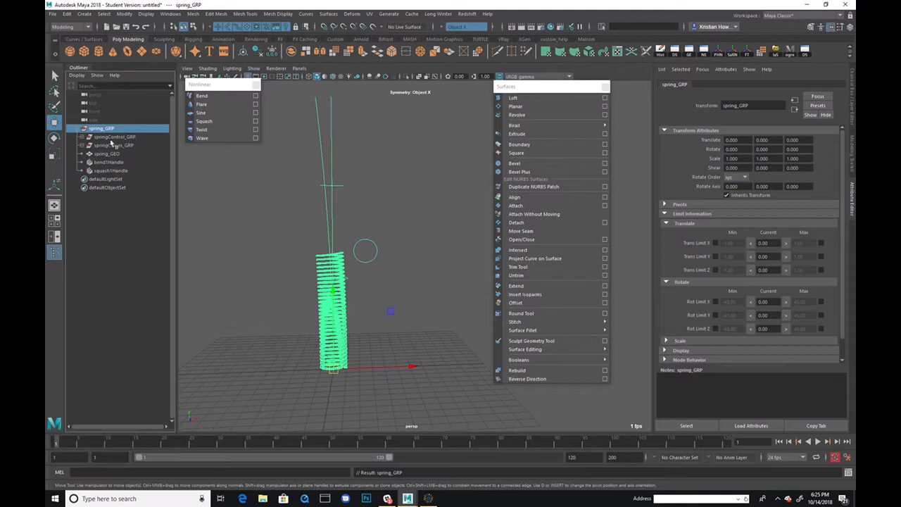
drag(111, 163, 116, 173)
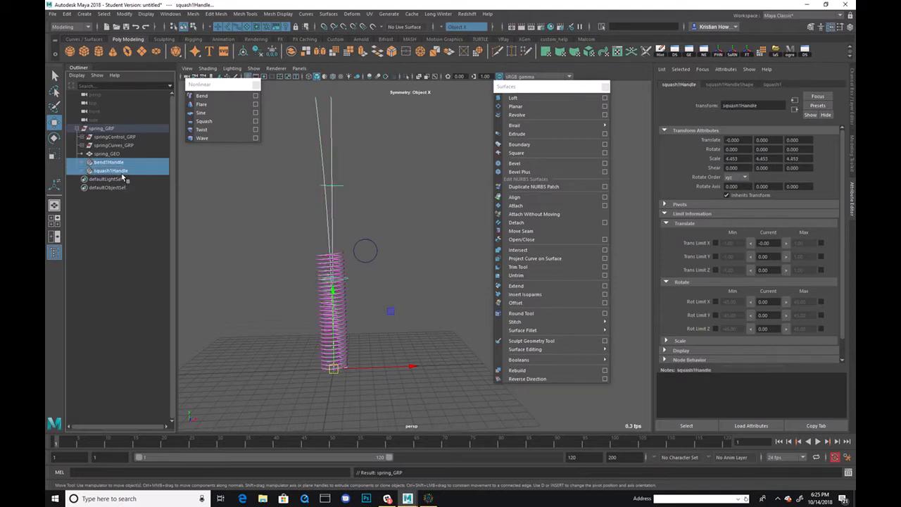
key(ctrl+g)
double_click(116, 162)
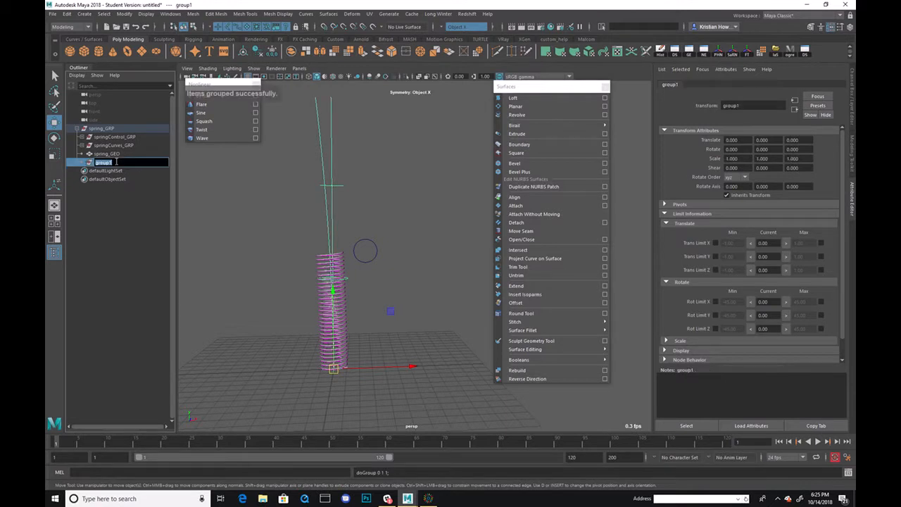
text(bO_NOT)
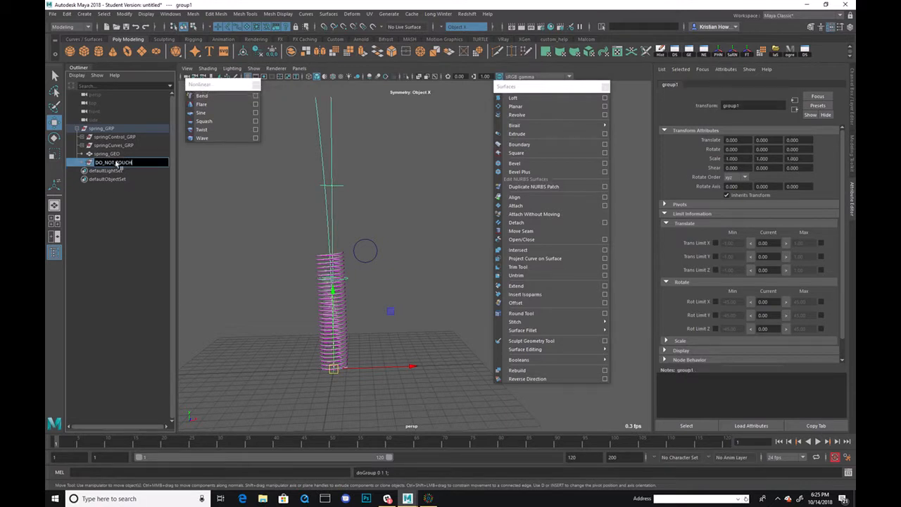
text(_TOUCH)
key(Return)
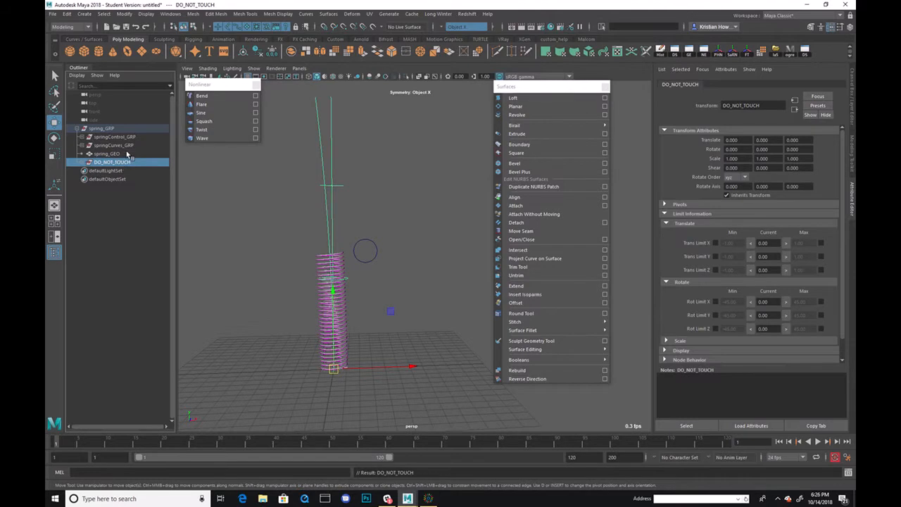
Group spring_GEO on its own inside spring_GRP and name the new group geometry_GRP.
click(107, 154)
key(ctrl+g)
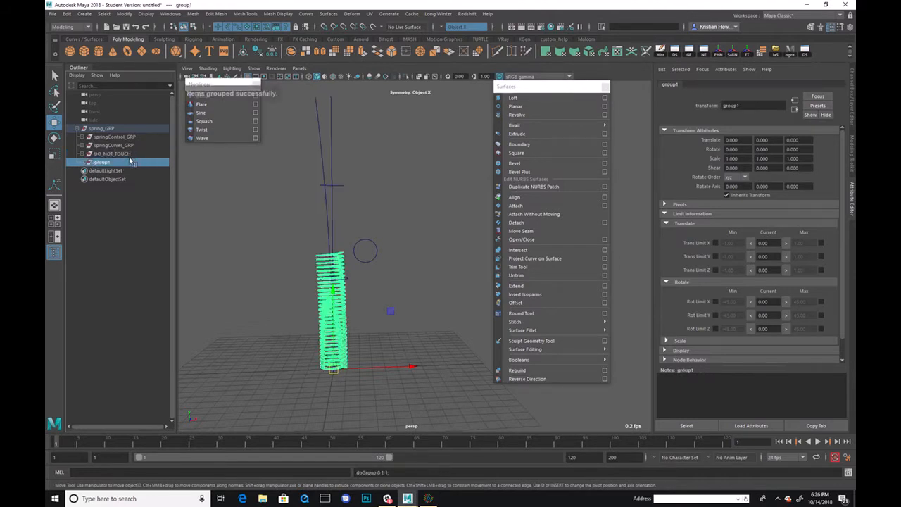
double_click(118, 162)
text(geometry)
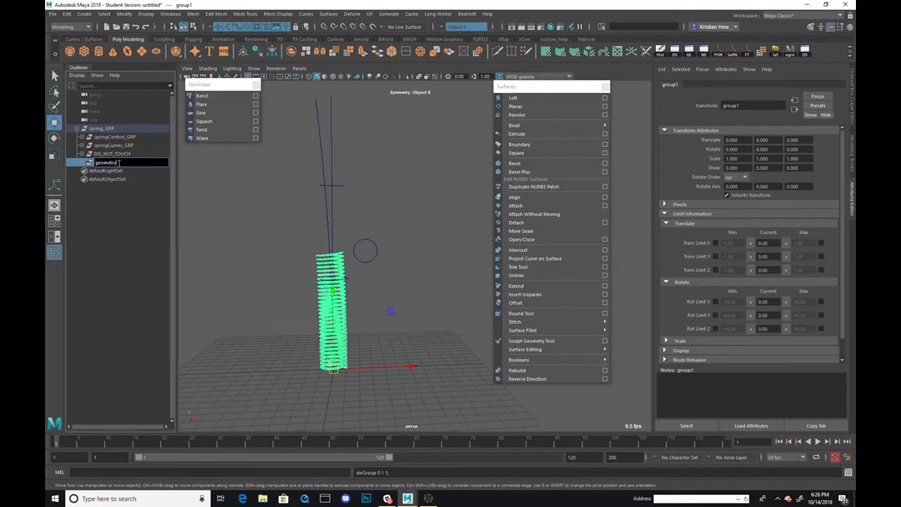
text(_GRP)
key(Return)
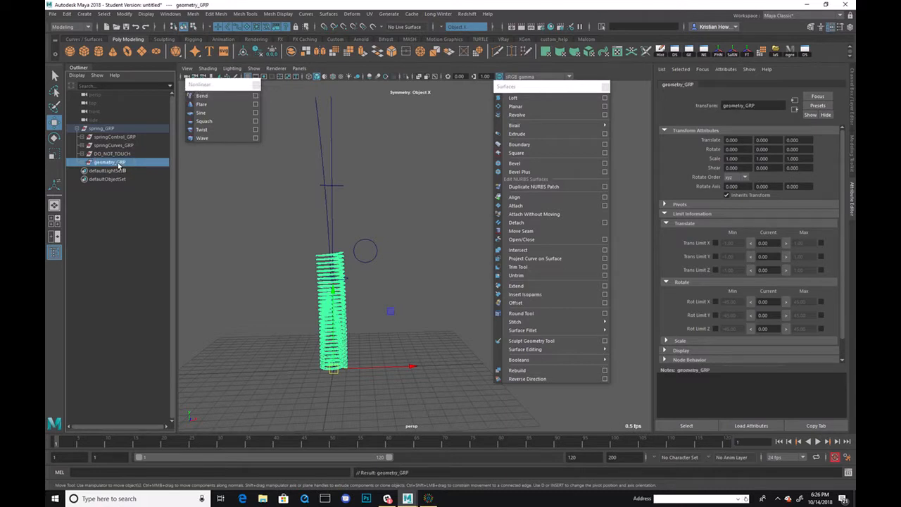
Reset the X, Y and Z translation of spring_CTL to 0.
click(359, 216)
drag(358, 229, 378, 259)
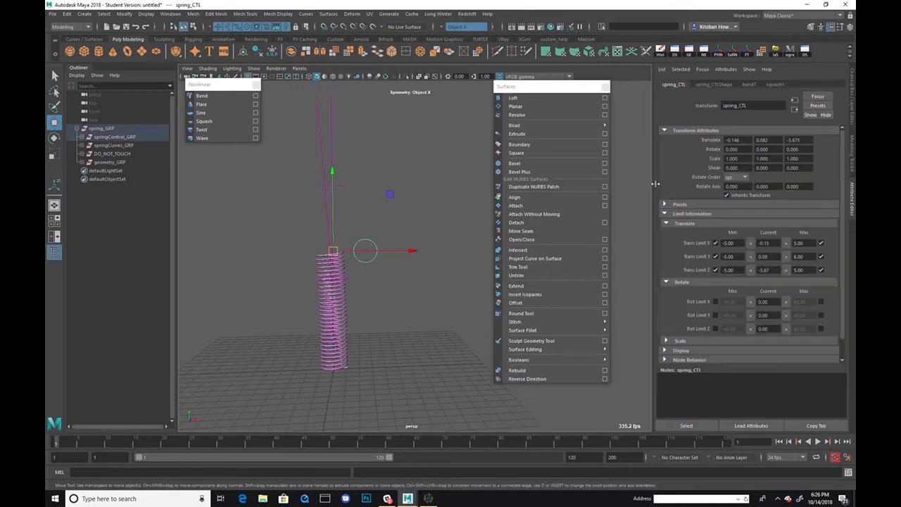
key(ctrl+a)
drag(830, 91, 830, 105)
text(0)
key(Return)
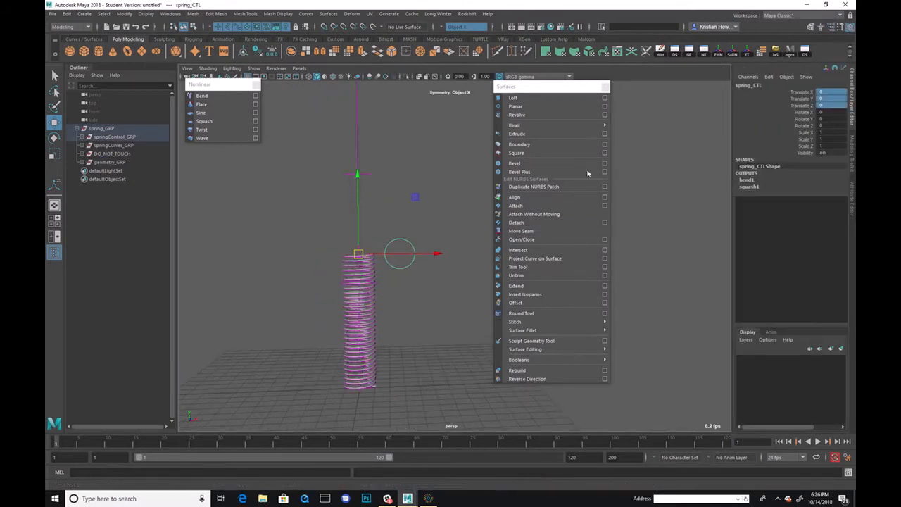
Try rotating spring_CTL around its Y axis and undo the rotation.
alt+drag(462, 175, 416, 250)
key(e)
drag(380, 291, 397, 284)
key(ctrl+z)
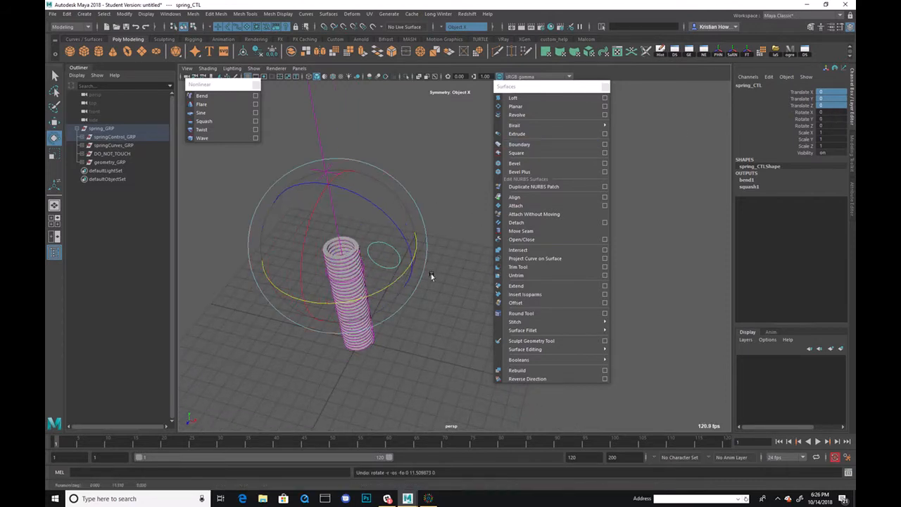
Close the floating Surfaces window and load spring_CTL as output and bend1Handle as input in the Connection Editor.
click(605, 87)
click(768, 77)
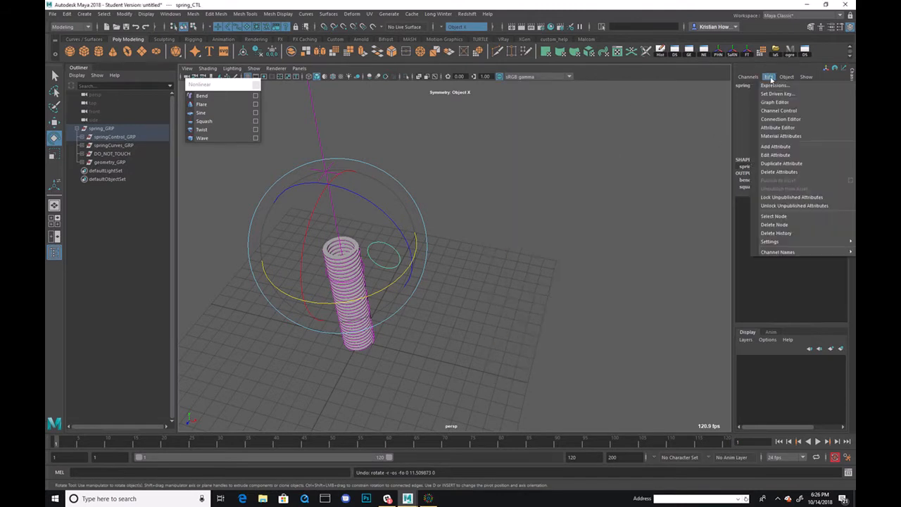
click(774, 108)
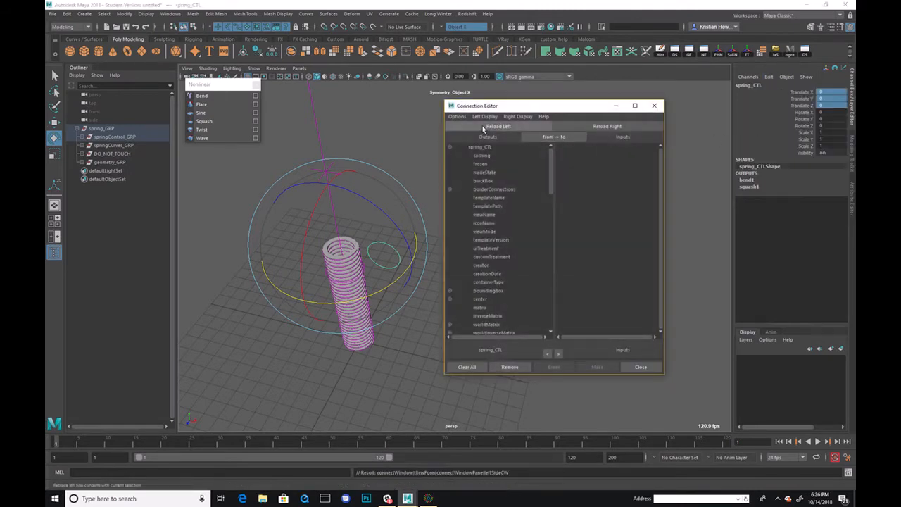
key(q)
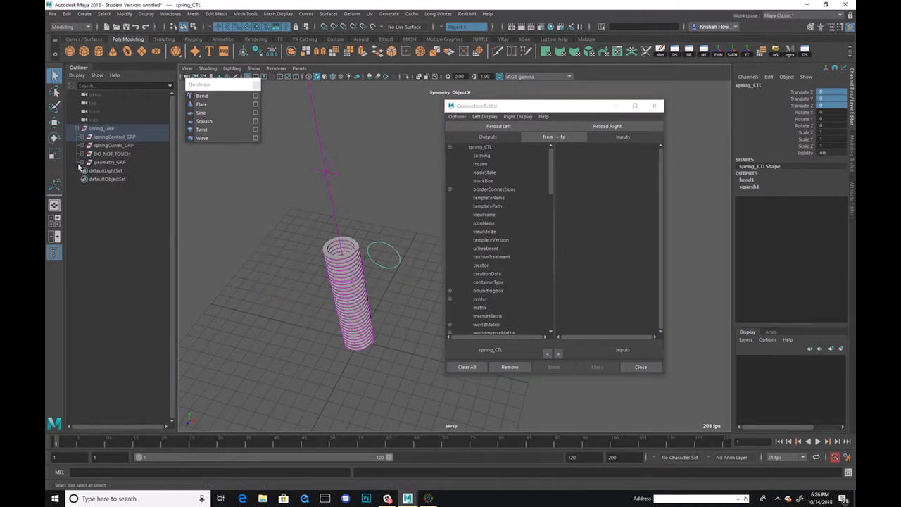
click(82, 154)
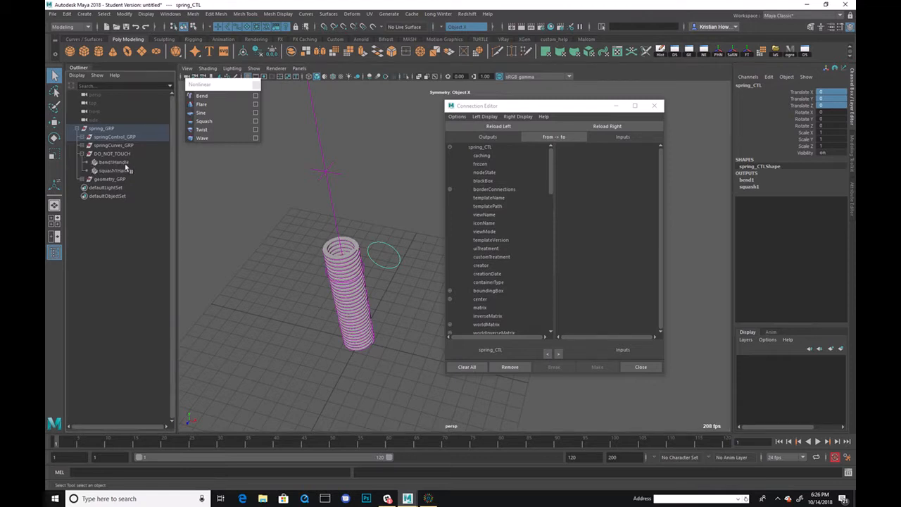
click(114, 162)
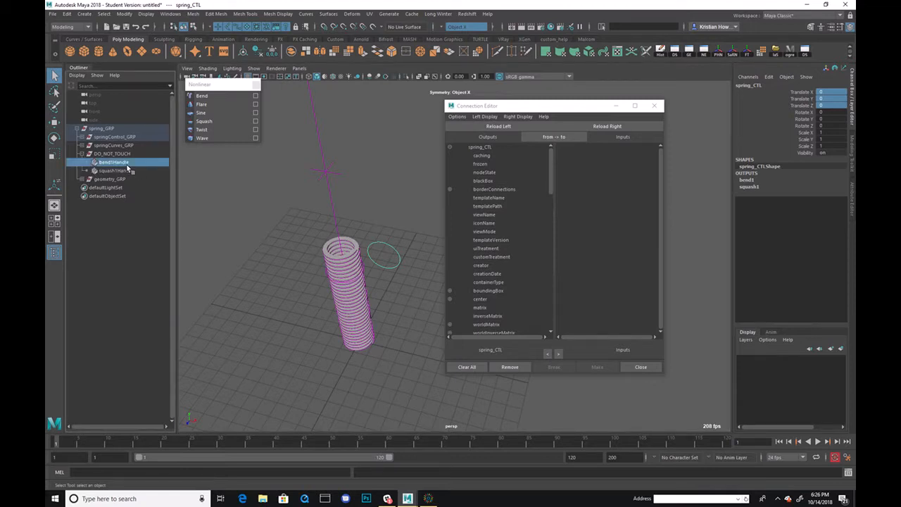
click(615, 128)
Connect rotateY of spring_CTL to rotateY of bend1Handle and close the Connection Editor.
scroll(493, 225, down, 5)
click(450, 258)
scroll(576, 257, down, 5)
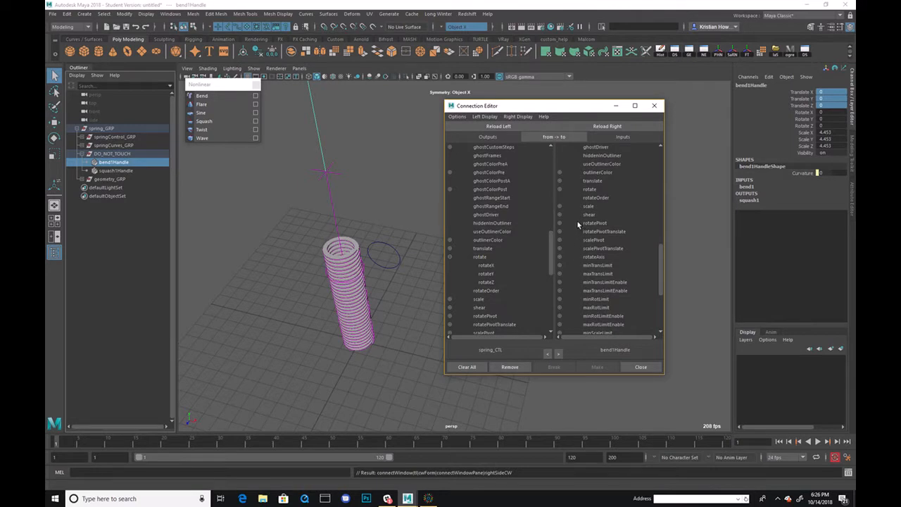
click(781, 114)
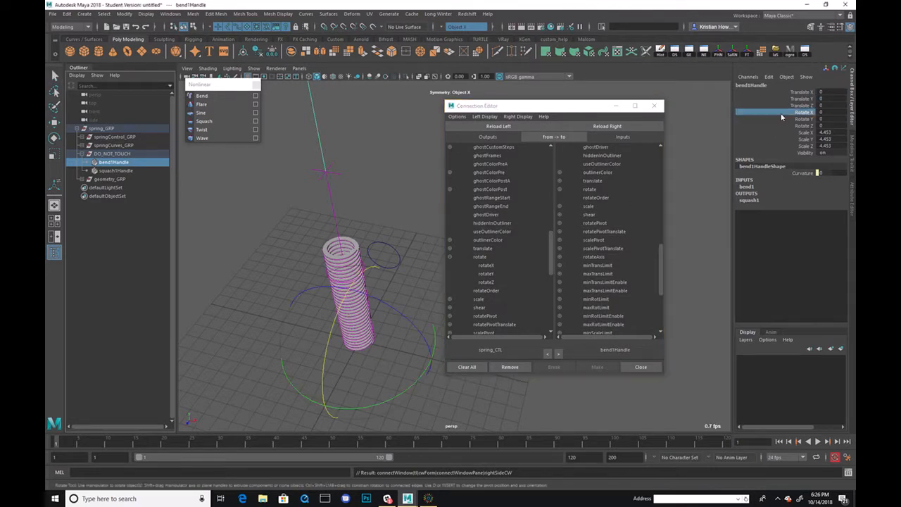
click(786, 119)
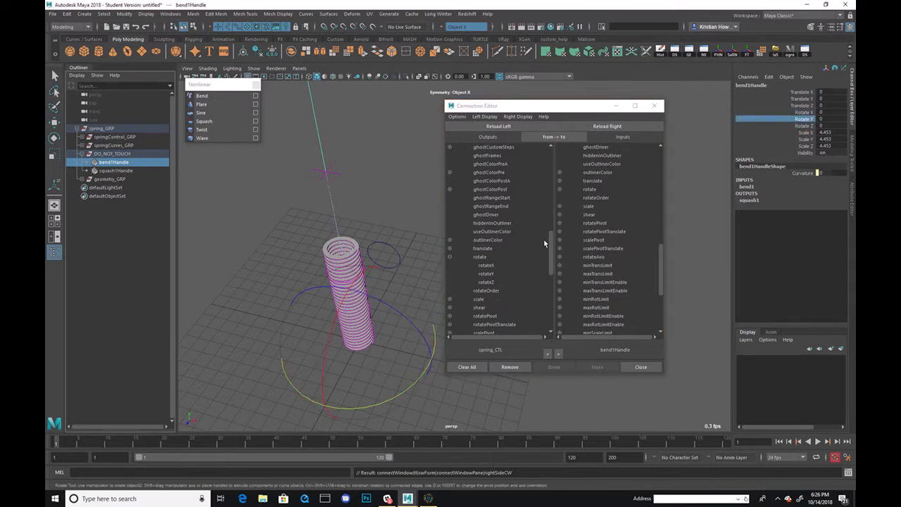
click(498, 273)
scroll(617, 240, up, 5)
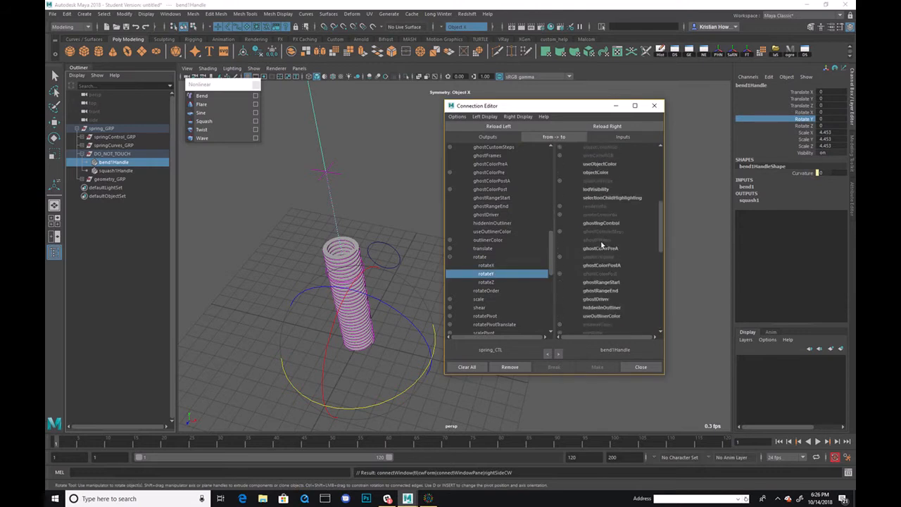
scroll(613, 241, up, 5)
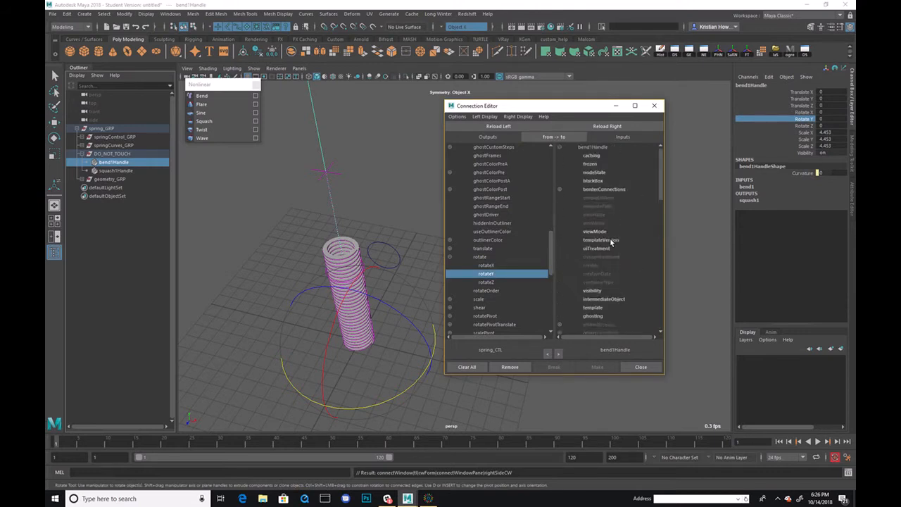
scroll(610, 242, down, 5)
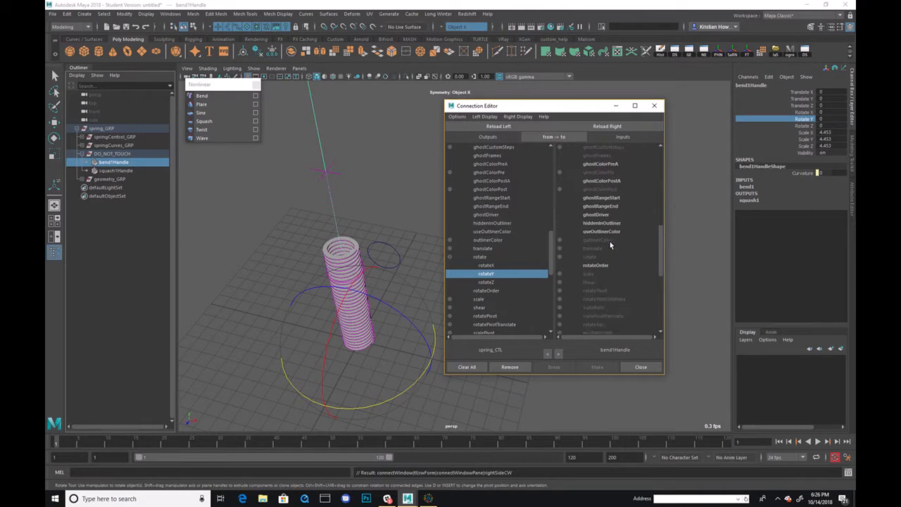
click(561, 258)
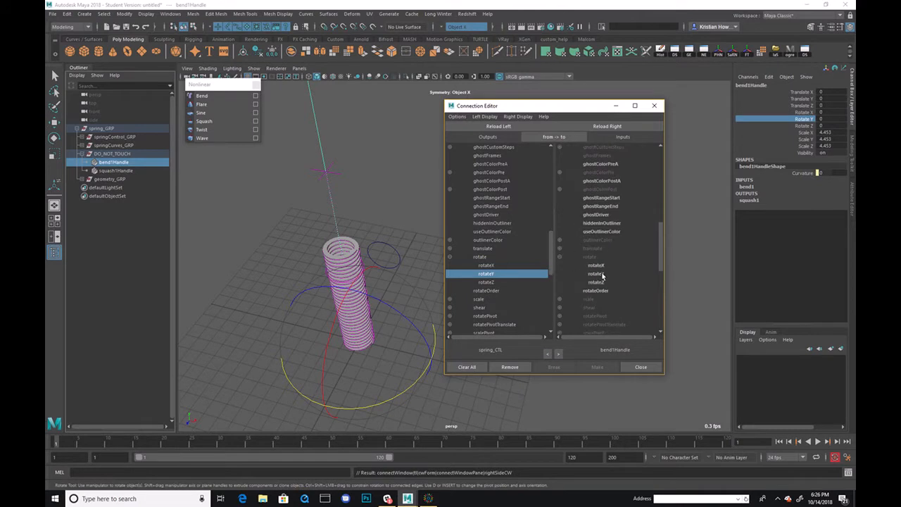
click(596, 274)
click(654, 106)
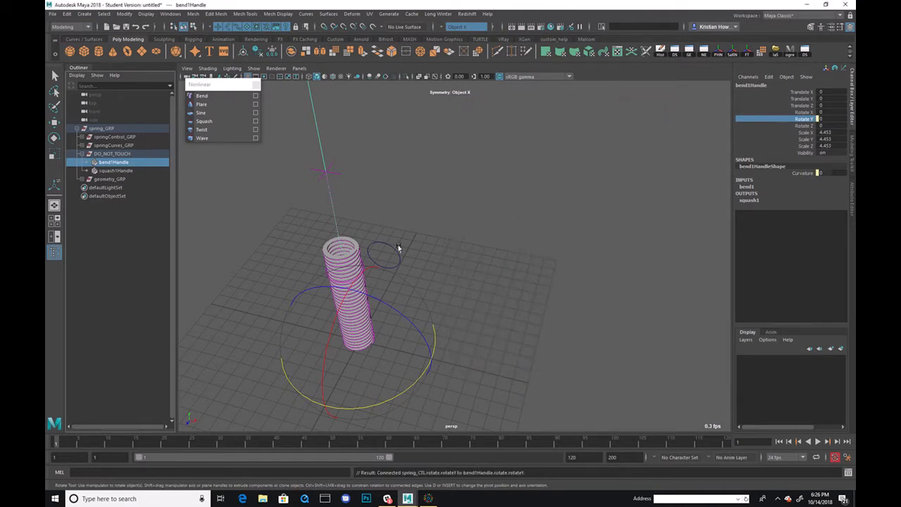
Try moving spring_CTL down and sideways and rotating it around Y to test the spring's bend direction.
click(389, 256)
key(w)
drag(339, 247, 393, 286)
key(e)
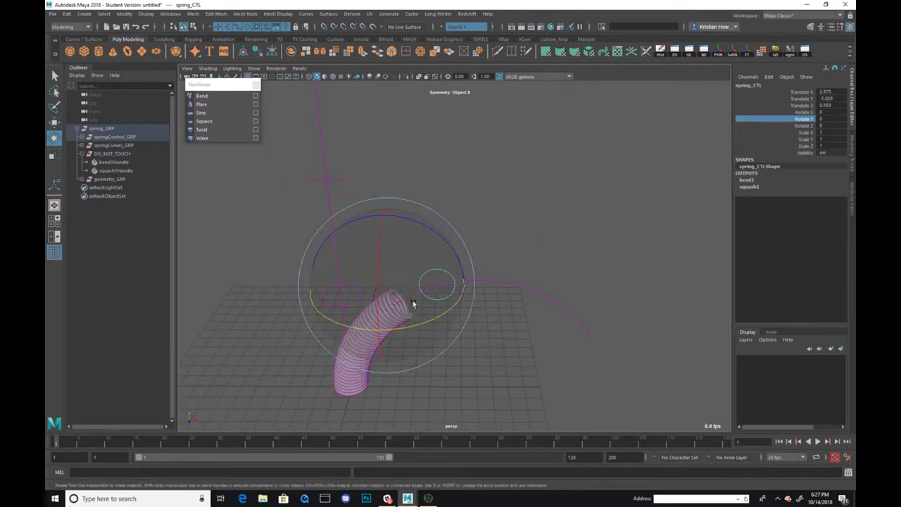
drag(427, 318, 517, 284)
key(ctrl+z)
Reset Rotate Y and Translate X, Y and Z of spring_CTL to 0.
double_click(834, 118)
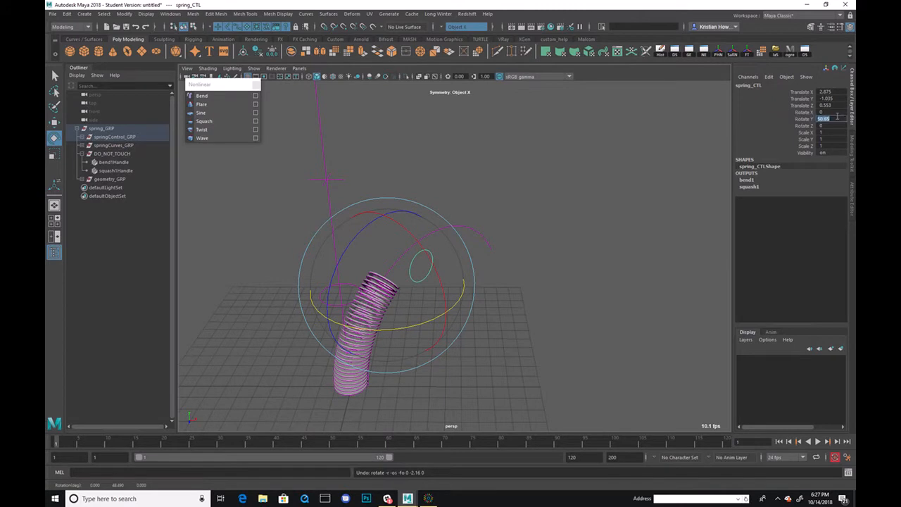
text(0)
key(Return)
drag(832, 105, 832, 92)
text(0)
key(Return)
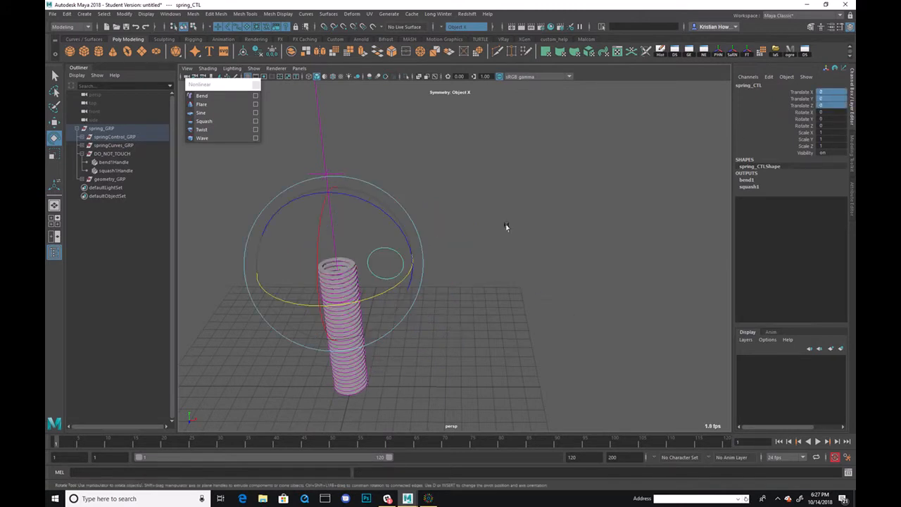
Lock and hide the Rotate X, Rotate Z, Scale X, Y, Z and Visibility channels of spring_CTL.
click(800, 112)
ctrl+click(803, 126)
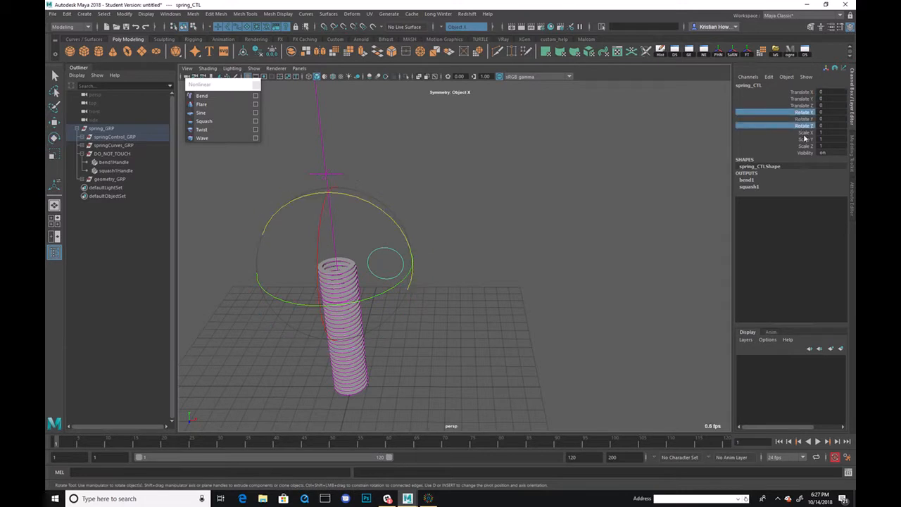
shift+click(803, 154)
right_click(804, 151)
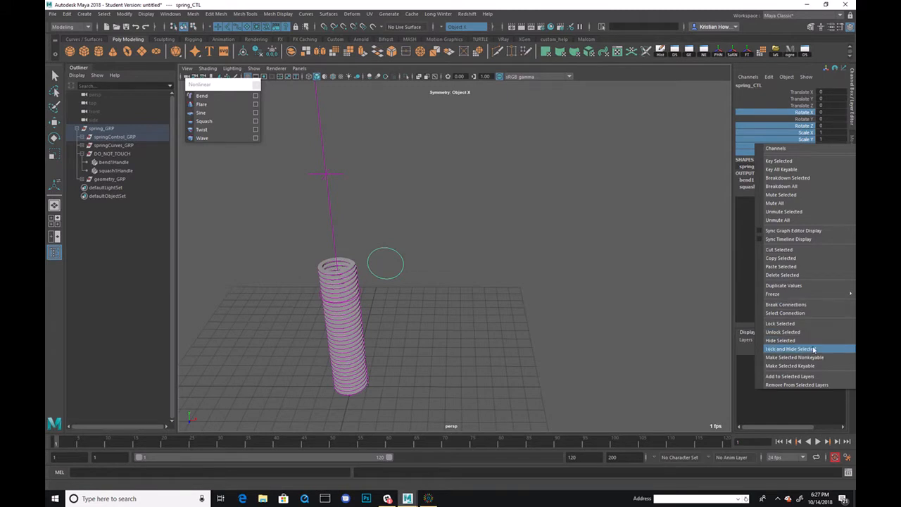
click(814, 349)
key(e)
click(678, 141)
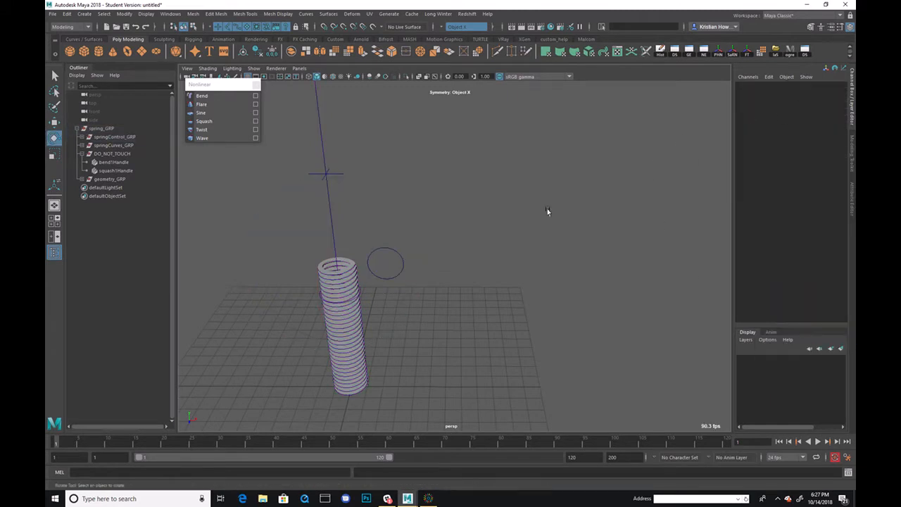
Try moving spring_CTL freely in the viewport, undo the move and clear the selection.
click(387, 248)
key(f)
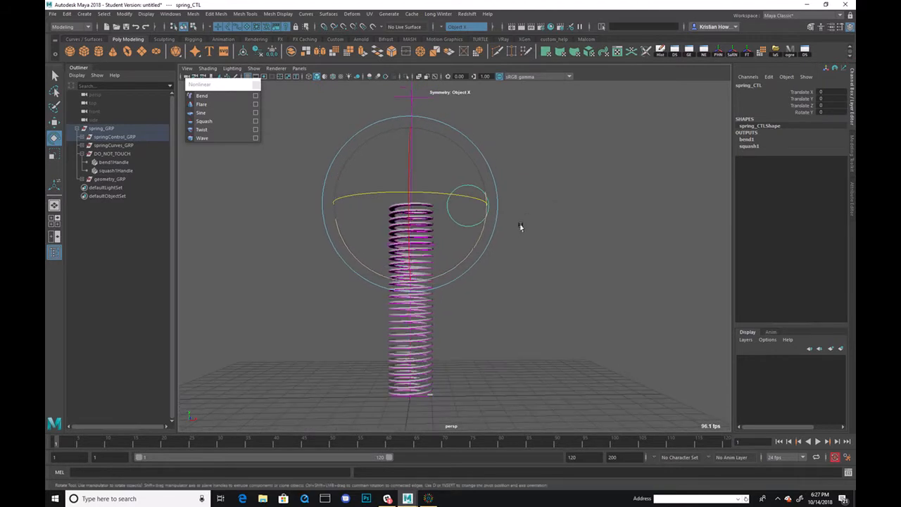
key(w)
drag(418, 205, 403, 196)
key(ctrl+z)
click(501, 282)
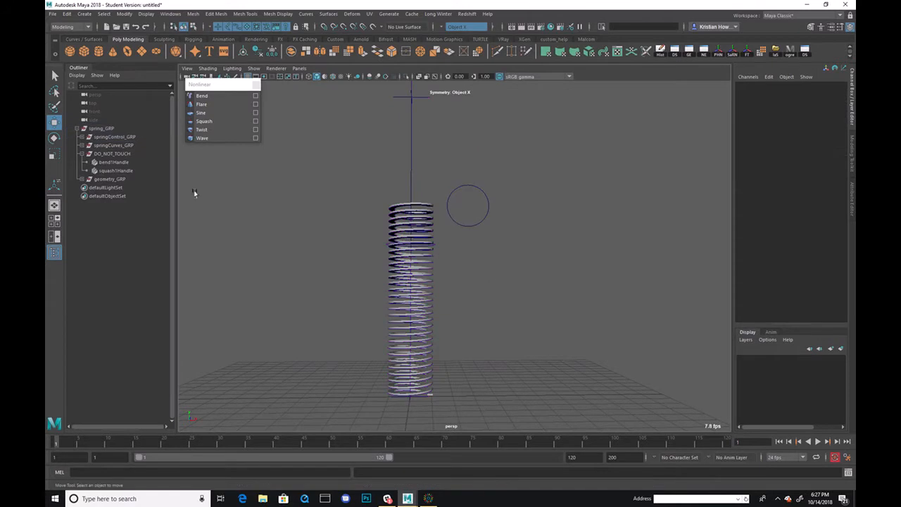
Collapse the DO_NOT_TOUCH group and try lowering spring_CTL, undoing the move.
click(82, 154)
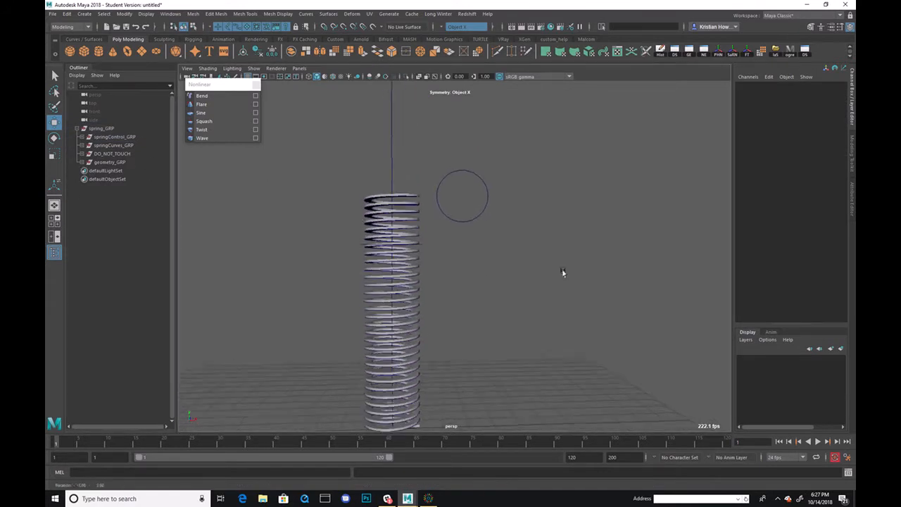
click(482, 184)
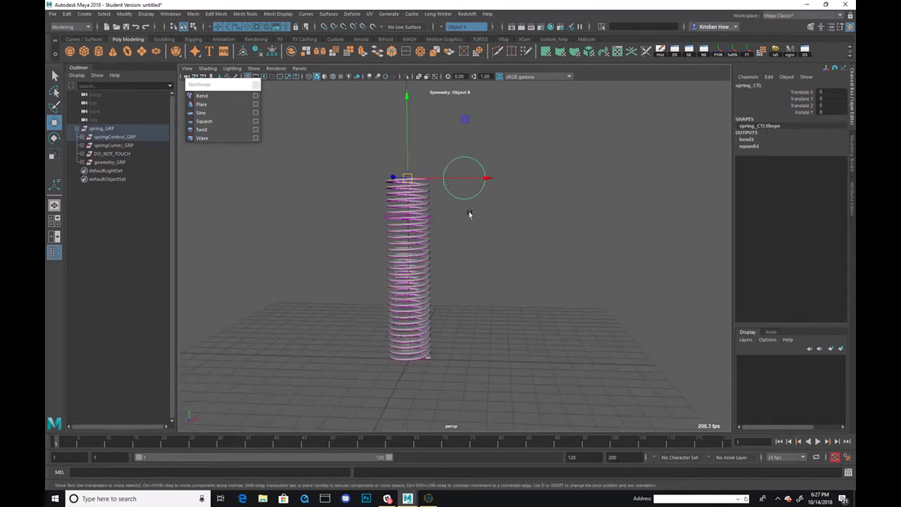
drag(407, 189, 396, 243)
key(ctrl+z)
Hide the DO_NOT_TOUCH and geometry_GRP groups.
click(113, 154)
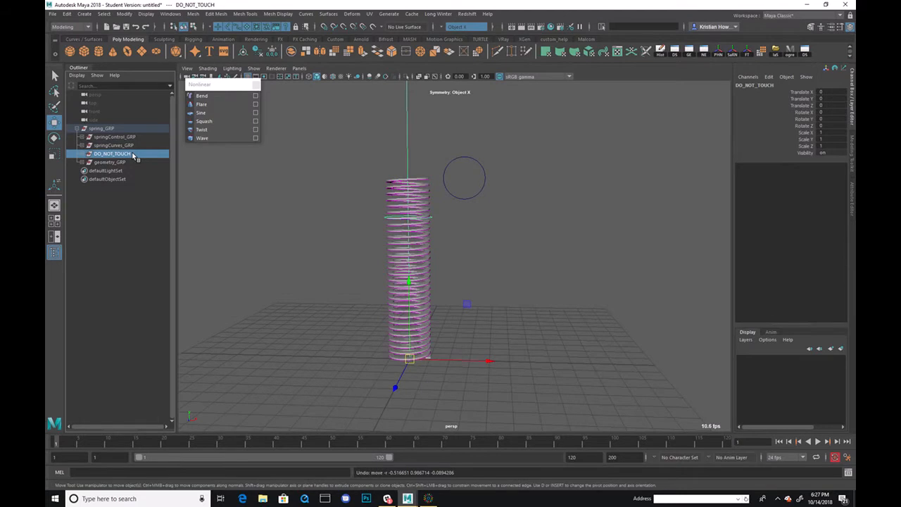
key(ctrl+h)
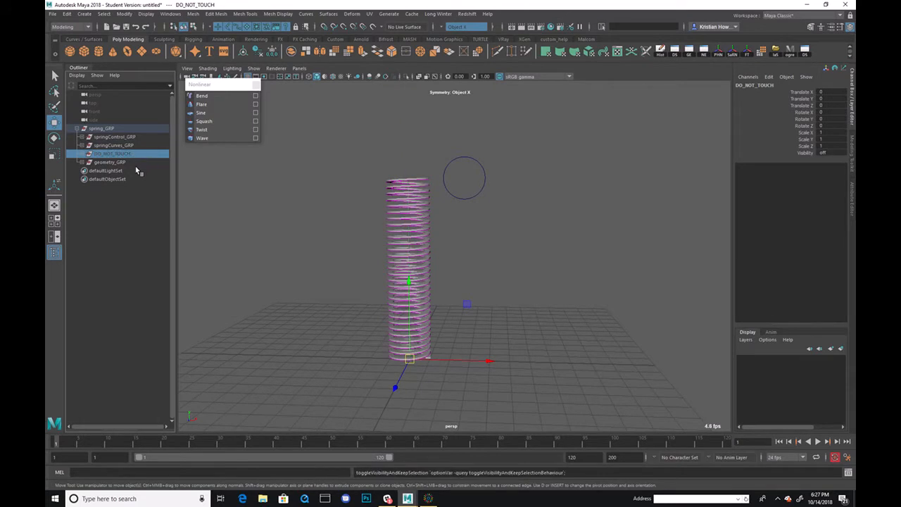
click(131, 165)
key(h)
Try moving spring_CTL to test the spring curves with the geometry hidden, undoing the moves.
click(473, 197)
drag(405, 181, 415, 211)
key(ctrl+z)
key(ctrl+z)
key(ctrl+z)
key(ctrl+z)
key(ctrl+z)
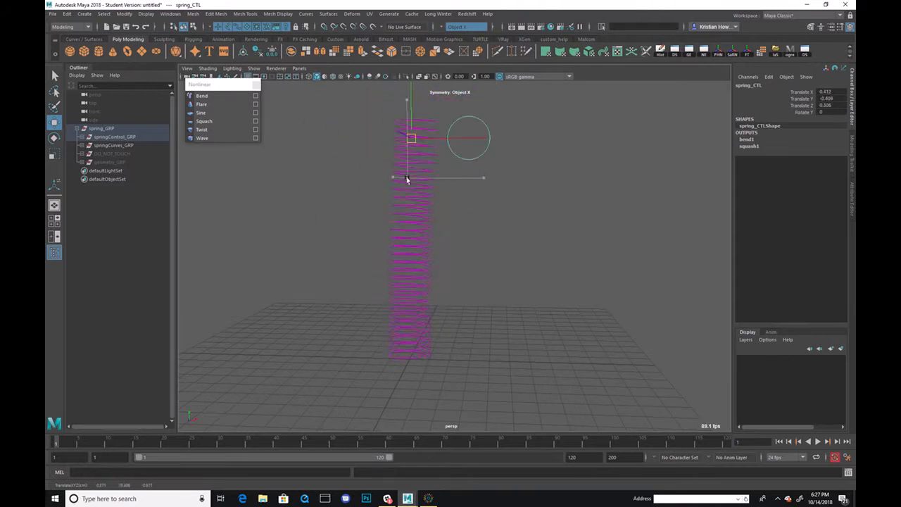
Compress the spring by lowering spring_CTL to Translate Y -5 and set a key on it at frame 1.
alt+drag(437, 228, 529, 242)
drag(406, 154, 411, 305)
alt+right_drag(411, 305, 512, 296)
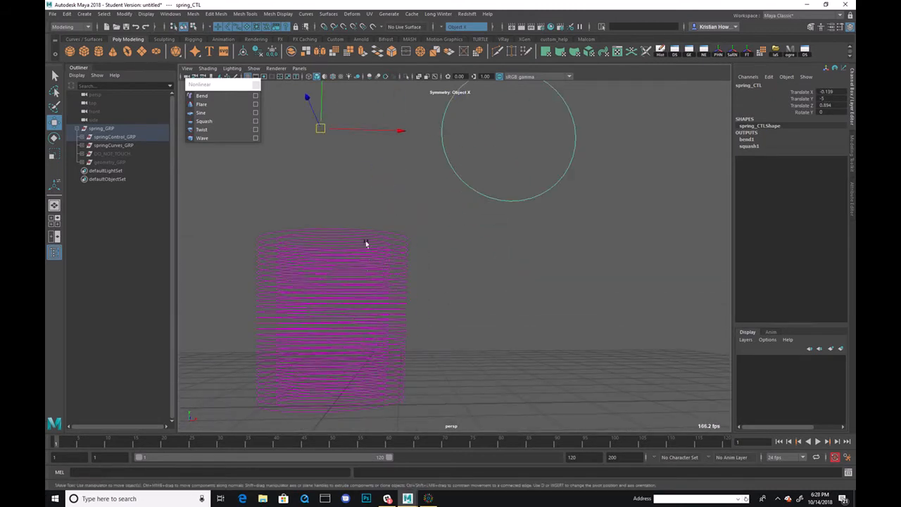
alt+right_drag(419, 215, 354, 237)
alt+drag(354, 237, 370, 201)
alt+middle_drag(370, 201, 391, 255)
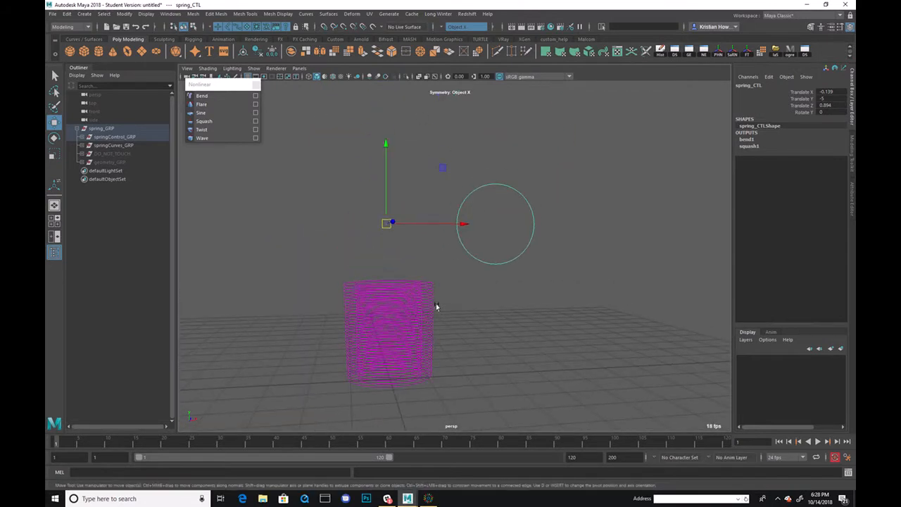
drag(387, 224, 478, 276)
alt+right_drag(696, 227, 667, 222)
alt+middle_drag(668, 222, 680, 207)
alt+right_drag(679, 207, 704, 212)
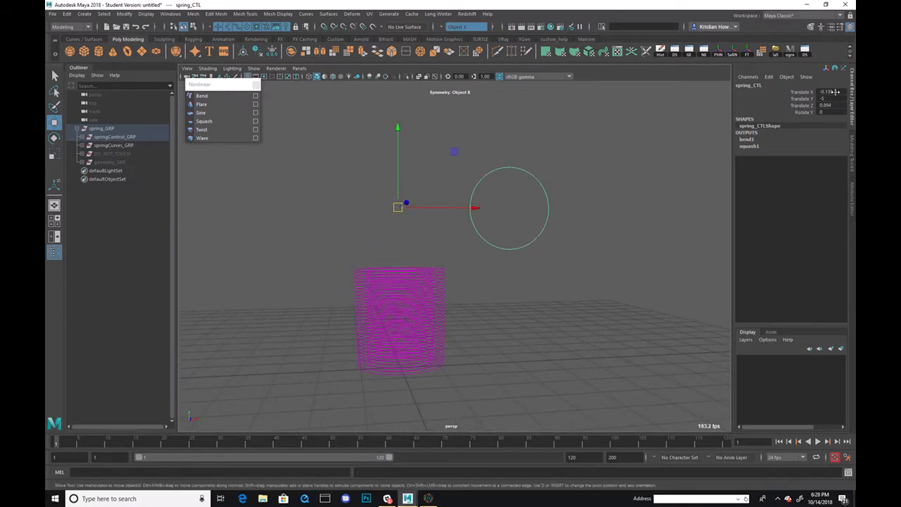
key(s)
At frame 10, stretch the spring by raising spring_CTL to a Translate Y of about 1.235, keying the pose.
drag(104, 451, 134, 447)
alt+drag(374, 302, 328, 324)
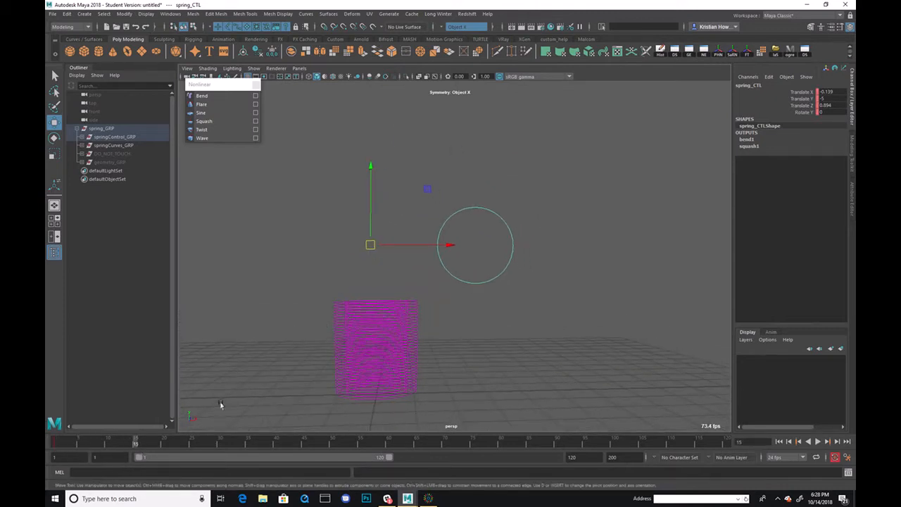
key(alt+v)
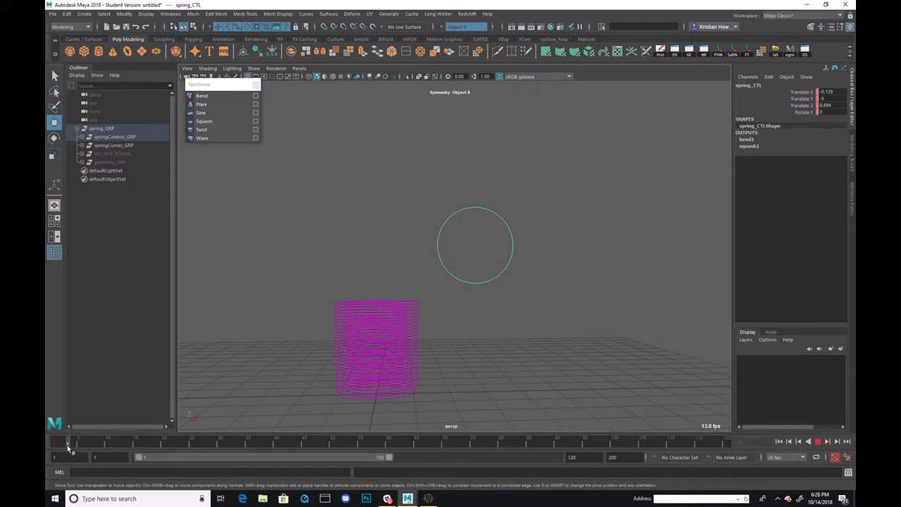
key(alt+v)
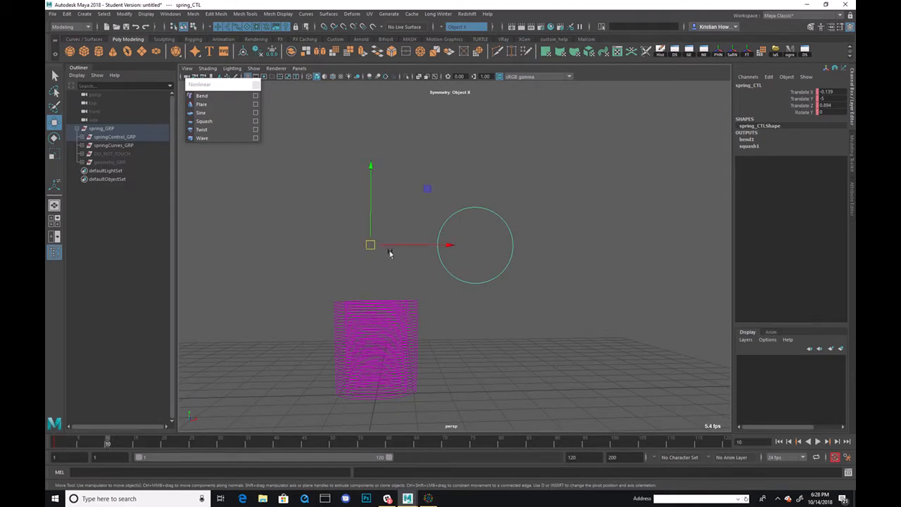
drag(370, 244, 373, 42)
alt+drag(414, 285, 344, 332)
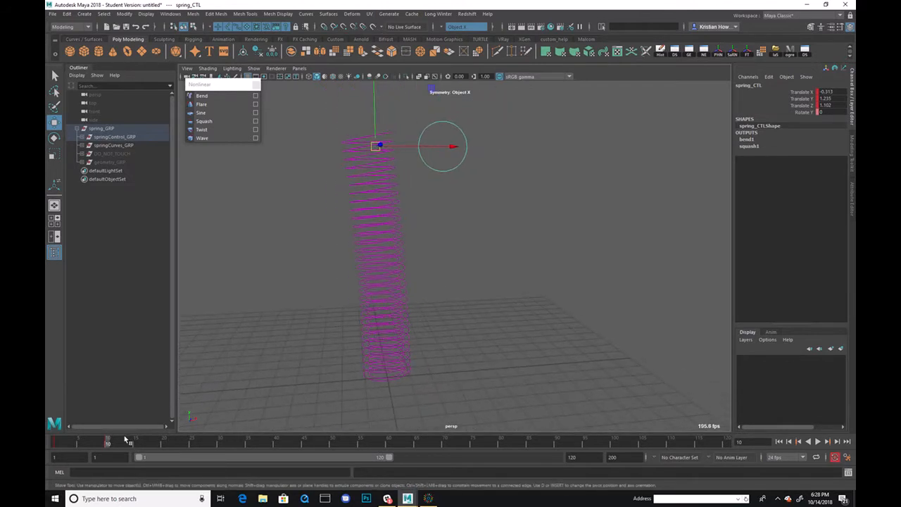
Try keying a lowered spring_CTL pose near frame 20 and undo it.
key(alt+v)
mouse_move(159, 449)
mouse_down()
mouse_move(177, 444)
mouse_move(166, 442)
mouse_up()
key(s)
drag(373, 148, 378, 196)
key(ctrl+z)
key(ctrl+z)
key(ctrl+z)
Key spring_CTL at frame 30 with Translate Y at about -1.436, and add keys at frames 14, 17, 20, 23, 25 and 27.
drag(168, 446, 220, 443)
drag(380, 149, 399, 221)
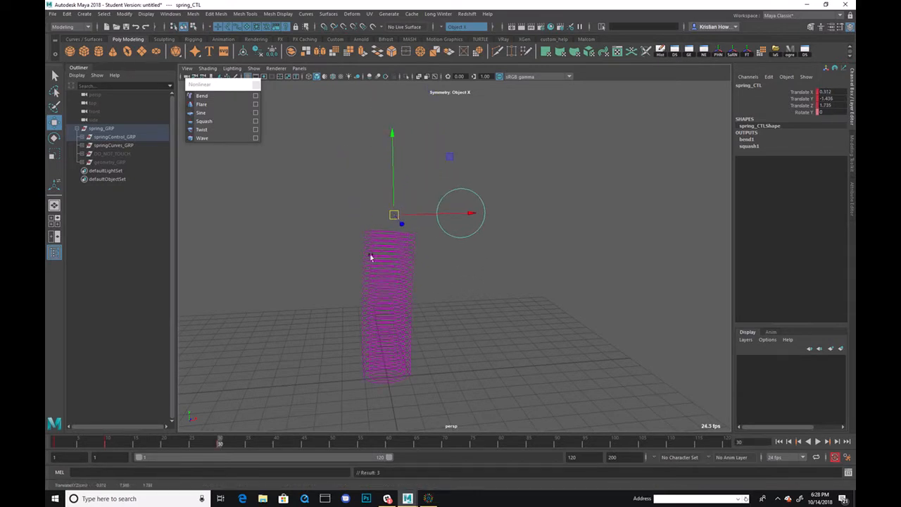
drag(163, 445, 202, 444)
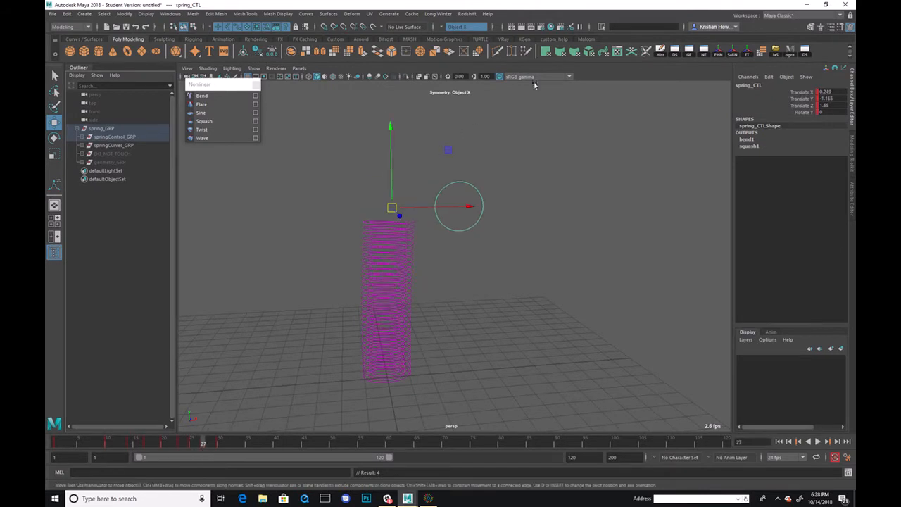
Show the Translate Y curve of spring_CTL in the Graph Editor and undo the trial key edits.
click(688, 54)
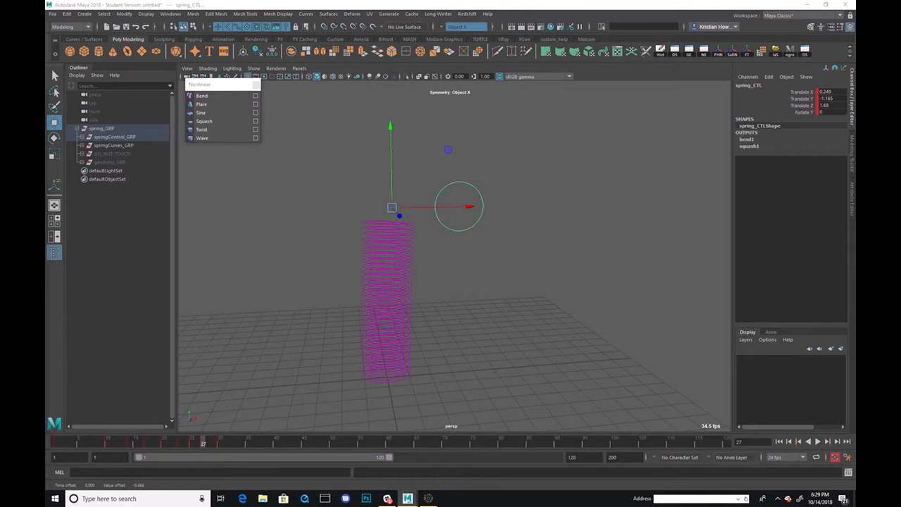
drag(46, 243, 430, 59)
key(ctrl+z)
key(ctrl+z)
key(ctrl+z)
key(ctrl+z)
key(ctrl+z)
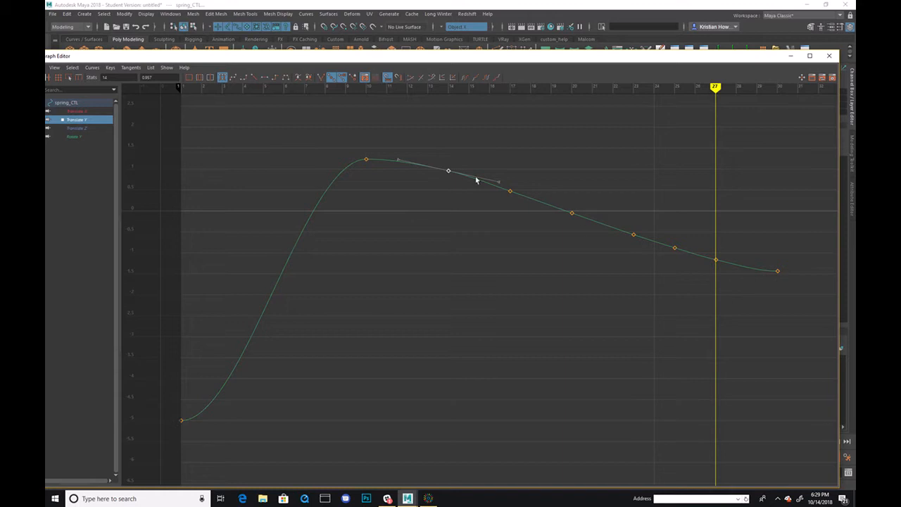
Lower the frame 14, 20 and 25 keys of the Translate Y curve to form a bouncing wave.
middle_drag(465, 157, 455, 255)
click(571, 213)
middle_drag(587, 167, 589, 207)
click(674, 248)
middle_drag(687, 280, 684, 289)
Adjust the frame 27 and 25 keys, lower the frame 20 key to about -1.34, and minimize the Graph Editor.
drag(707, 235, 732, 278)
mouse_move(734, 281)
middle_down()
mouse_move(731, 270)
mouse_move(731, 280)
middle_up()
drag(656, 230, 687, 268)
middle_drag(669, 294, 670, 307)
click(583, 276)
drag(589, 273, 568, 250)
middle_drag(575, 278, 574, 293)
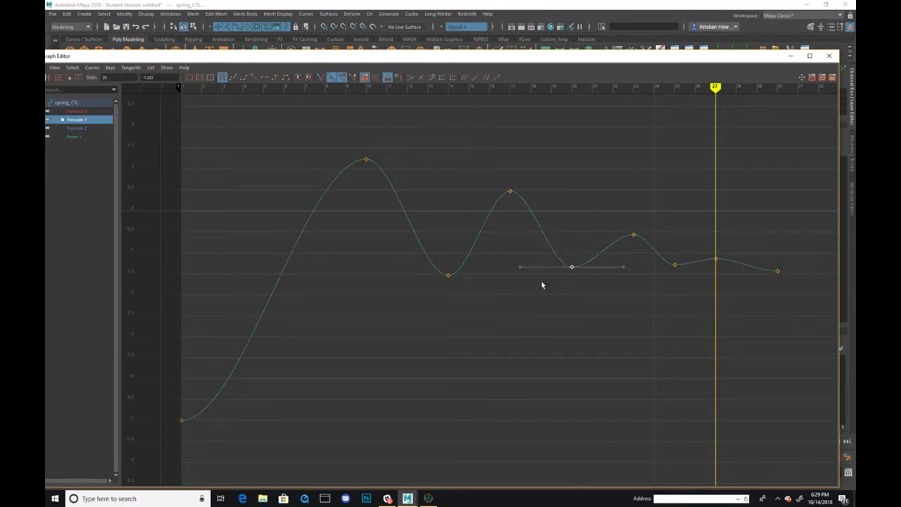
click(796, 61)
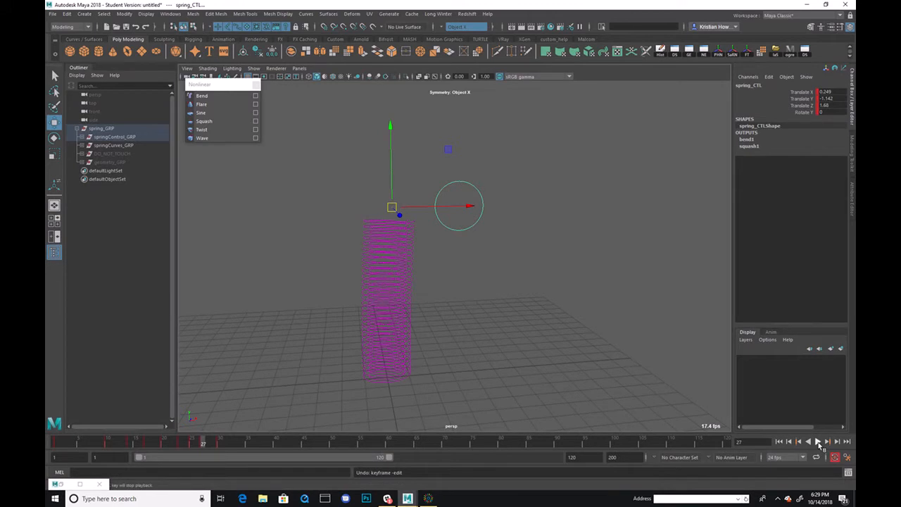
Play the spring animation, set the playback range to end at frame 40, and stop playback.
click(818, 442)
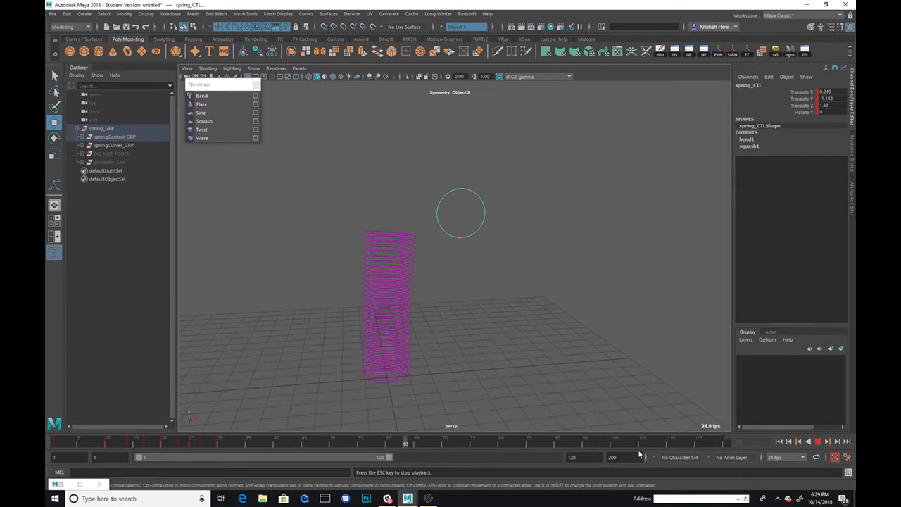
click(584, 457)
text(40)
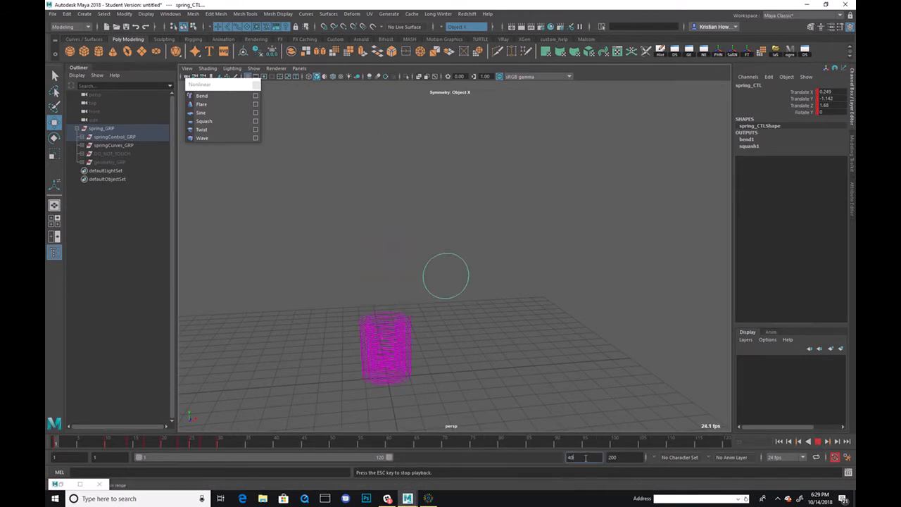
key(Return)
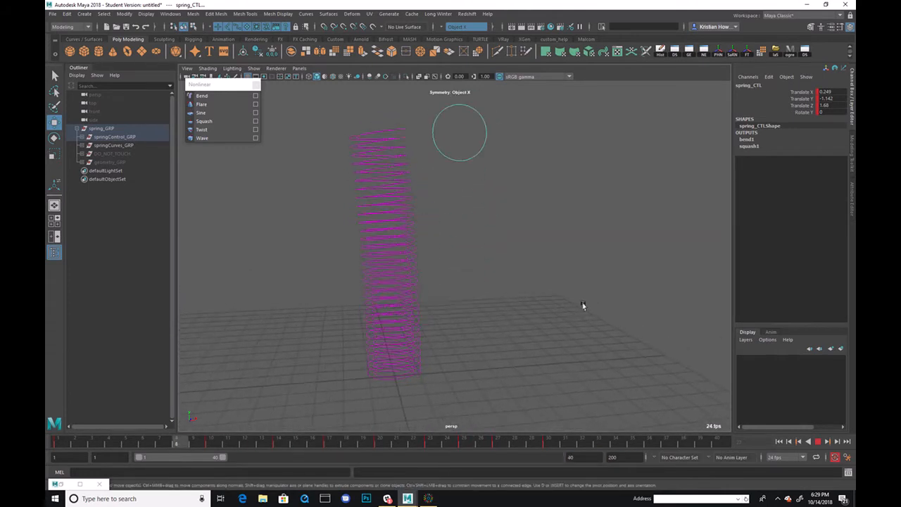
click(817, 441)
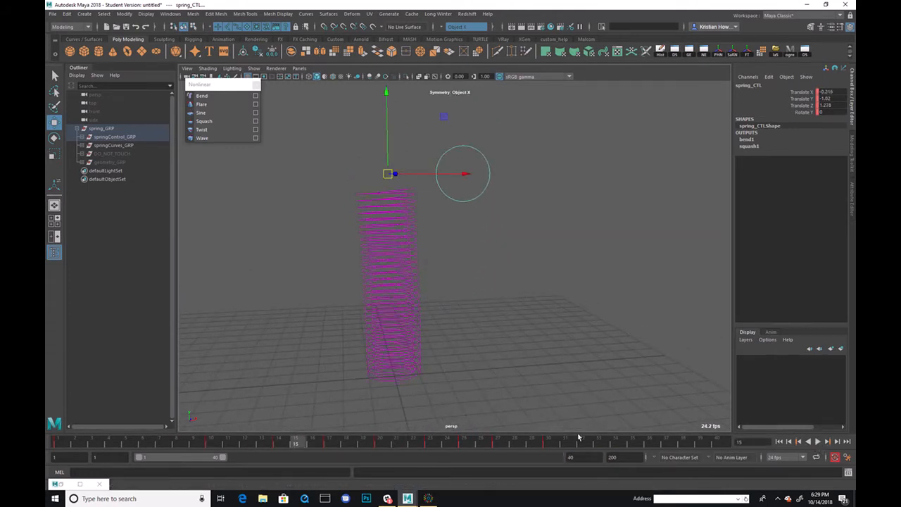
At frame 40, lower spring_CTL along Y to key another compression, and scrub back to frame 33.
drag(330, 436, 718, 443)
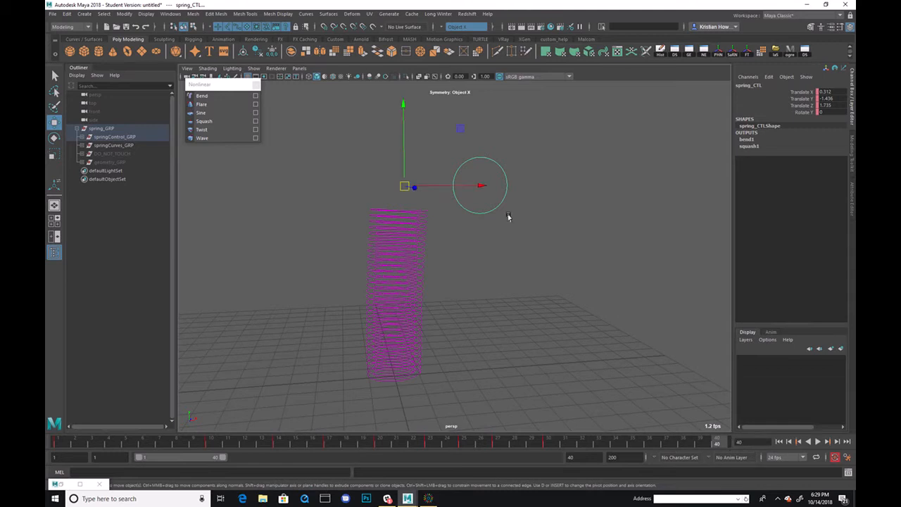
drag(405, 109, 404, 147)
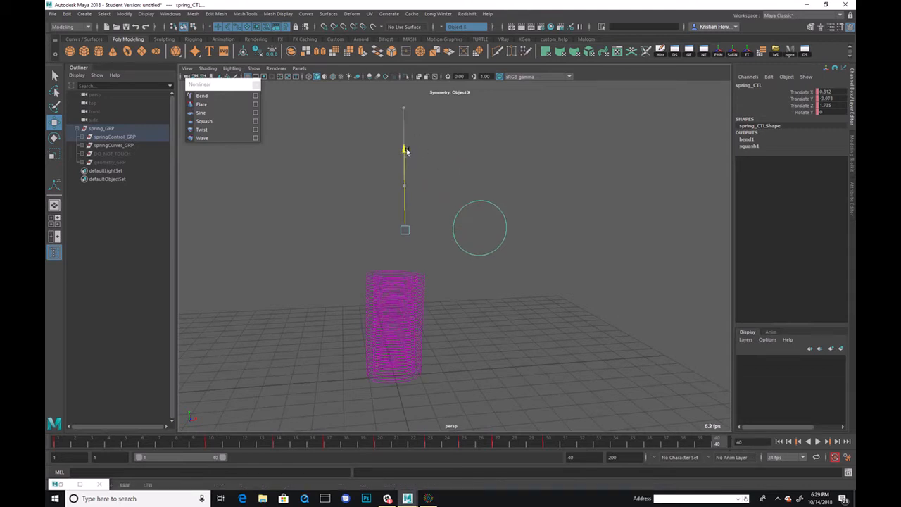
drag(578, 444, 602, 444)
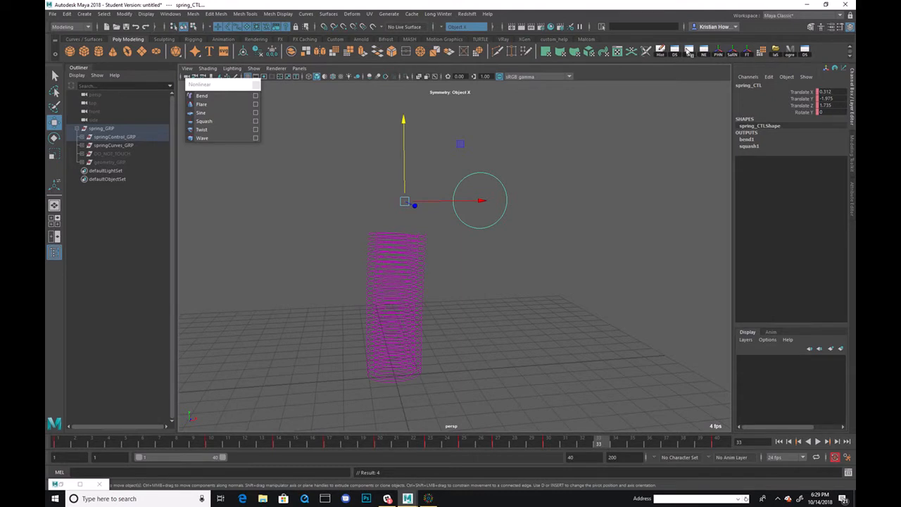
In the Dope Sheet, delete all spring_CTL keys between the frame 10 and frame 40 keys.
click(694, 55)
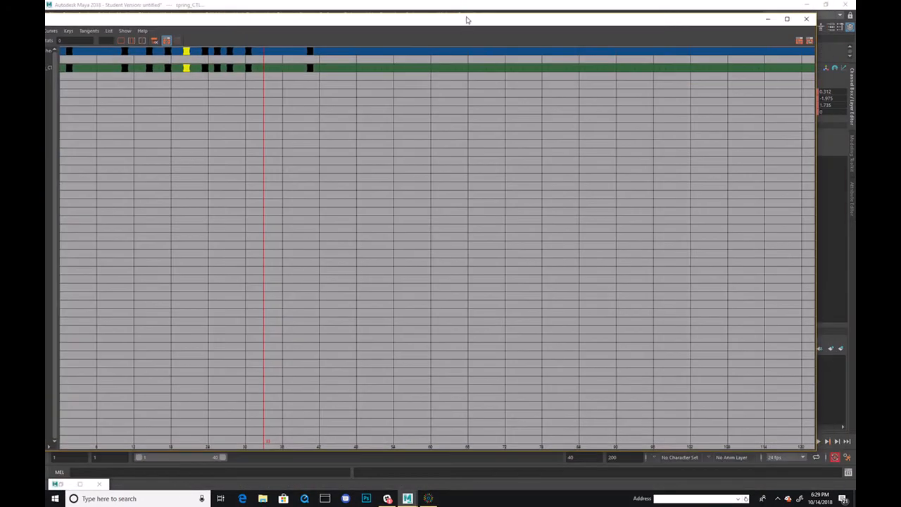
drag(464, 14, 465, 39)
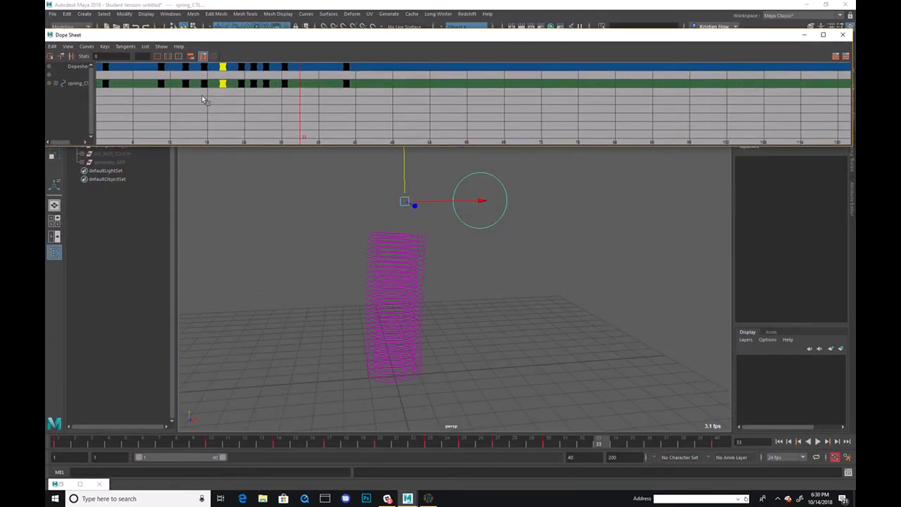
click(210, 441)
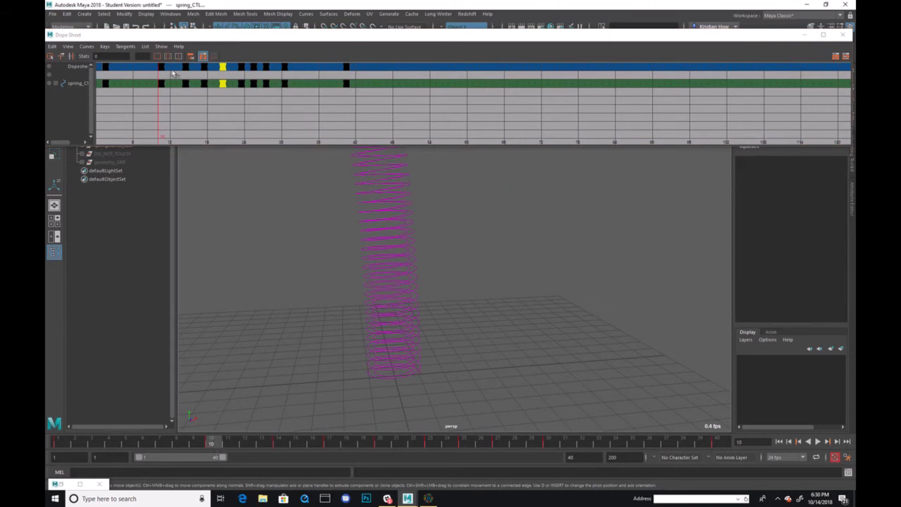
drag(171, 71, 286, 130)
key(Delete)
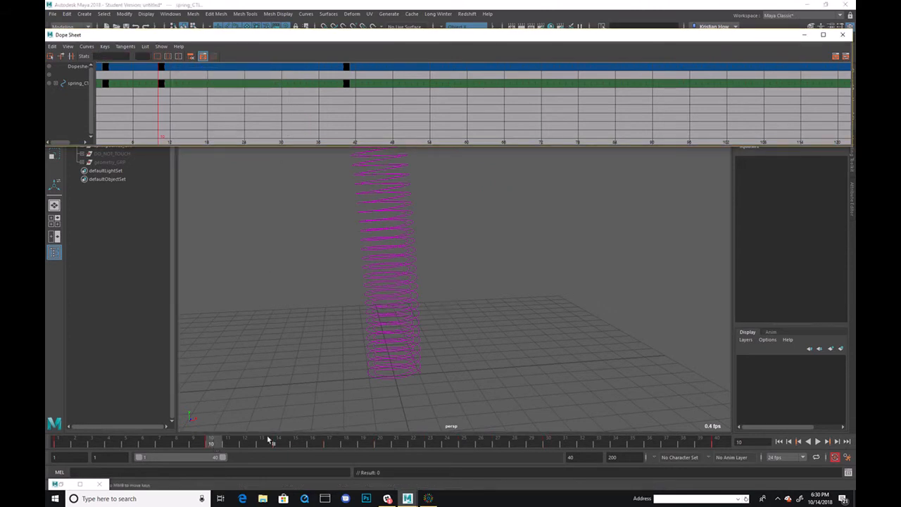
Key spring_CTL at frames 15, 20, 24, 27, 30, 33, 35 and 37, with gaps shrinking toward the end.
drag(220, 444, 369, 454)
key(s)
key(Escape)
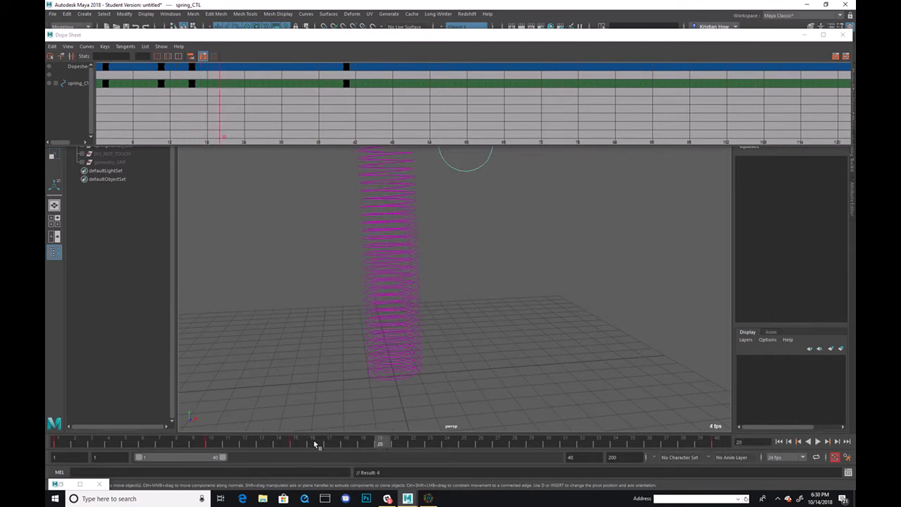
key(s)
drag(380, 444, 666, 446)
key(s)
key(w)
key(ctrl+z)
key(s)
key(s)
key(s)
key(s)
key(s)
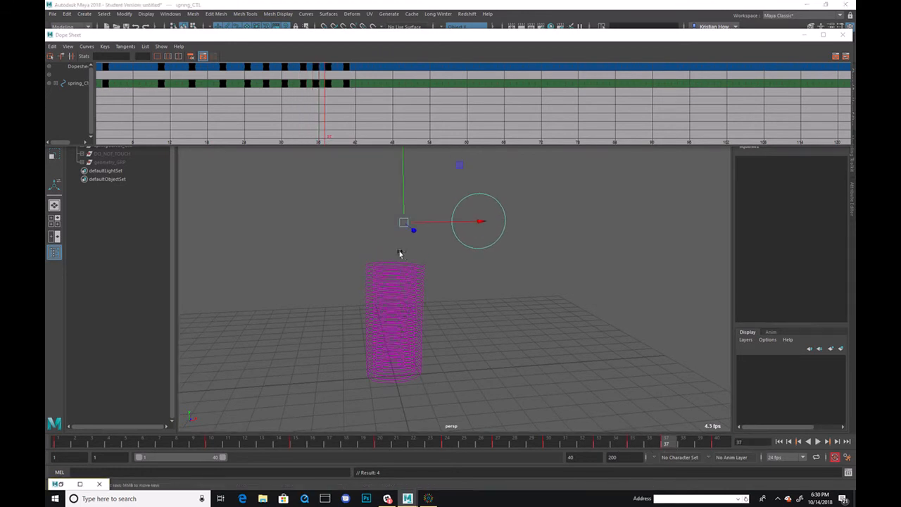
In an enlarged Graph Editor, lower the frame 15 and 24 keys of the Translate Y curve into valleys.
click(845, 56)
key(a)
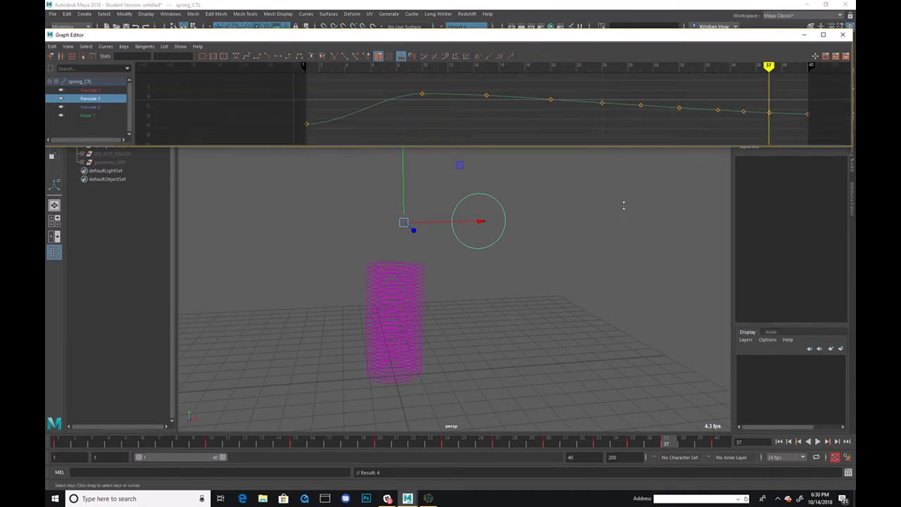
drag(623, 167, 594, 271)
drag(476, 130, 497, 149)
middle_drag(503, 105, 503, 168)
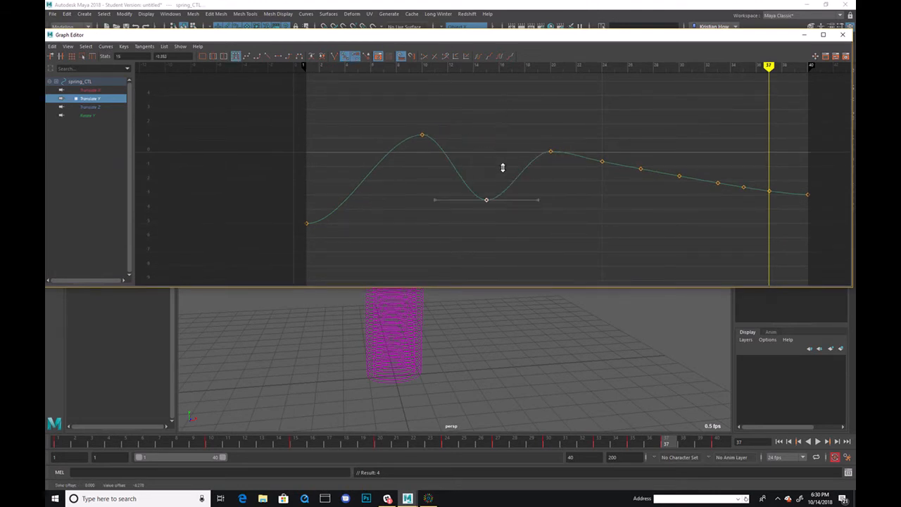
click(588, 159)
drag(611, 192, 590, 155)
middle_drag(589, 192, 589, 217)
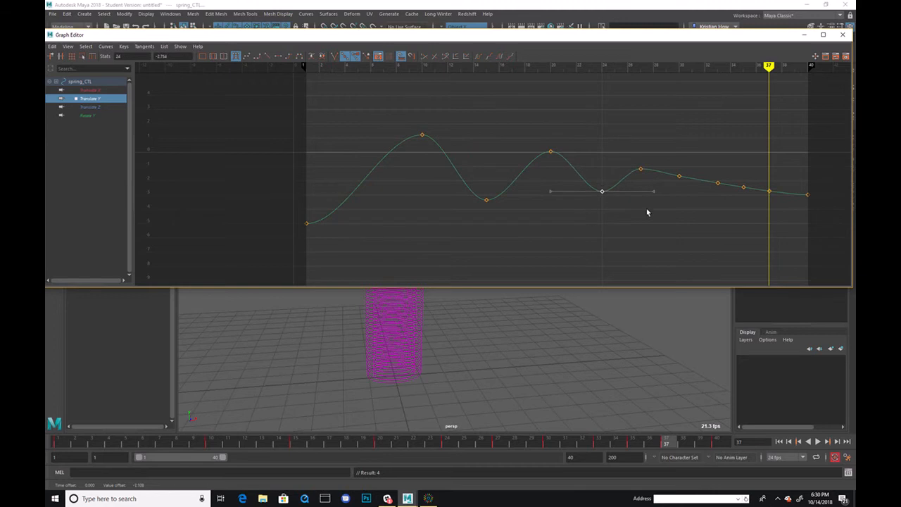
Lower the frame 30 and 35 keys of the Translate Y curve and raise the frame 37 key to about -2.53.
alt+middle_drag(653, 211, 578, 209)
drag(587, 169, 601, 190)
middle_drag(601, 189, 603, 201)
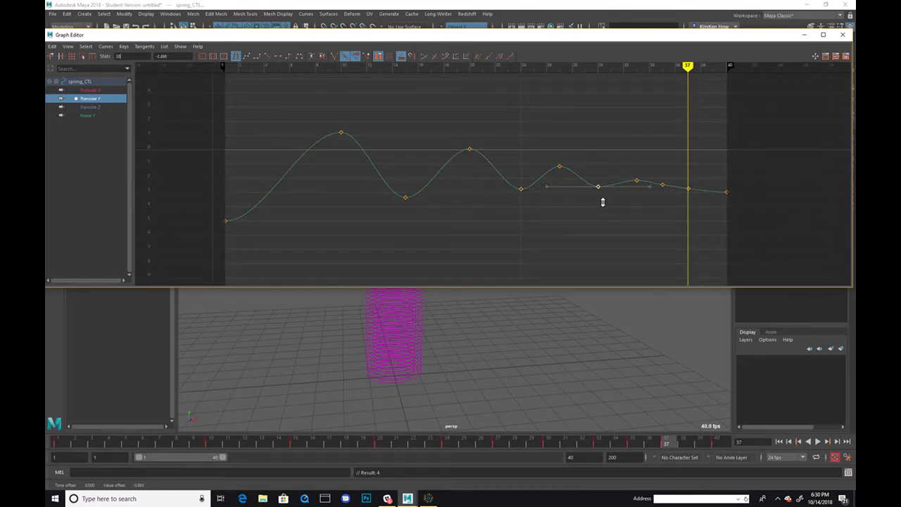
drag(654, 168, 663, 199)
middle_drag(664, 199, 661, 201)
alt+right_drag(655, 210, 672, 208)
alt+middle_drag(750, 210, 624, 195)
drag(677, 167, 692, 190)
middle_drag(695, 204, 693, 200)
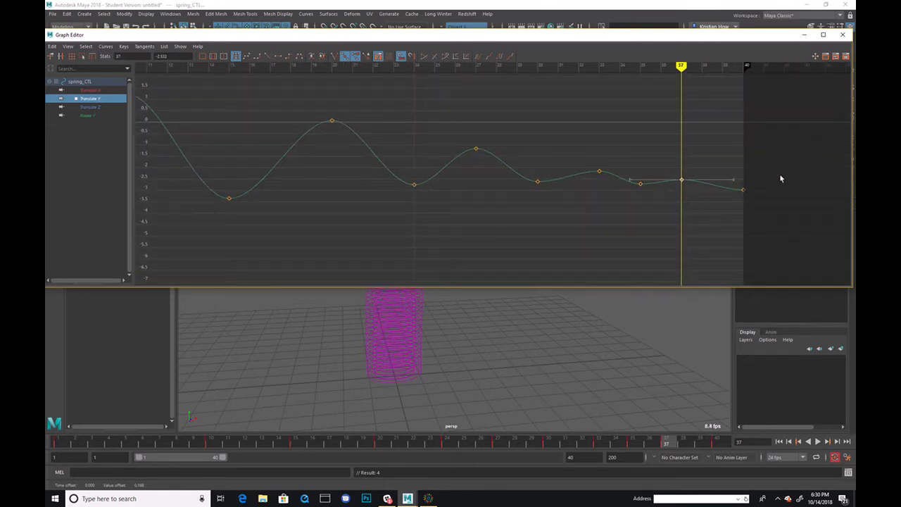
Minimize the Graph Editor, play the spring animation, and scrub to frame 20 to review the motion.
click(805, 35)
click(653, 310)
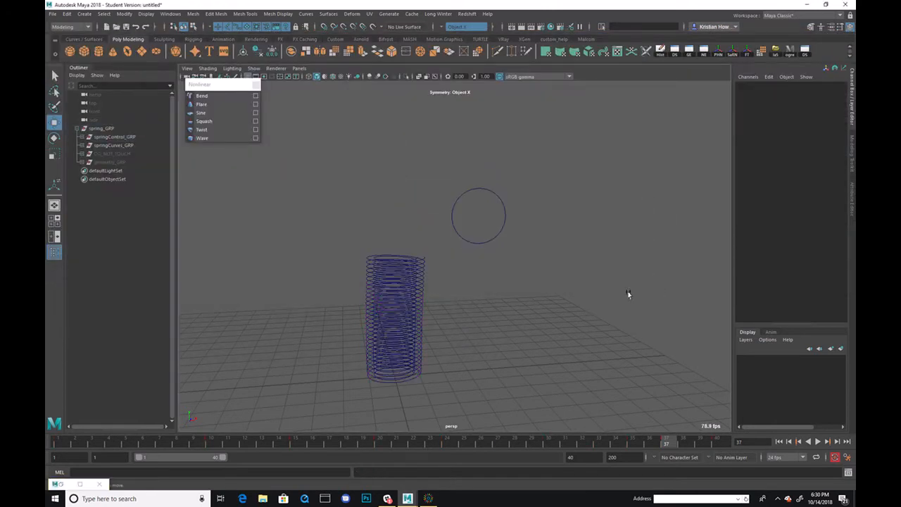
alt+middle_drag(653, 312, 637, 255)
alt+right_drag(637, 255, 648, 370)
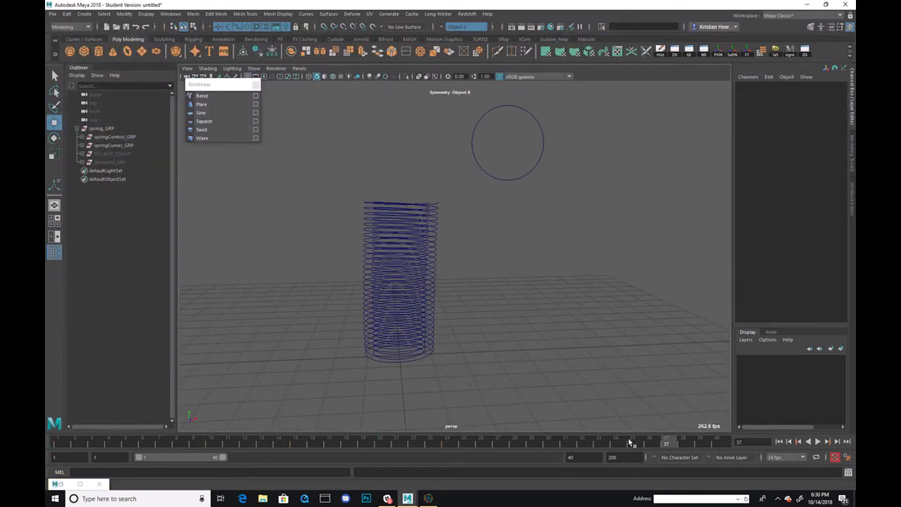
click(818, 441)
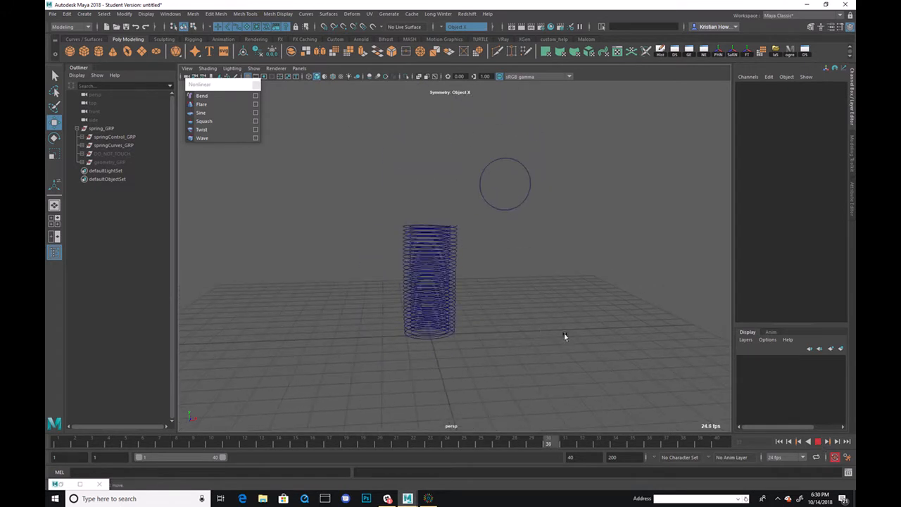
click(819, 442)
drag(156, 441, 380, 444)
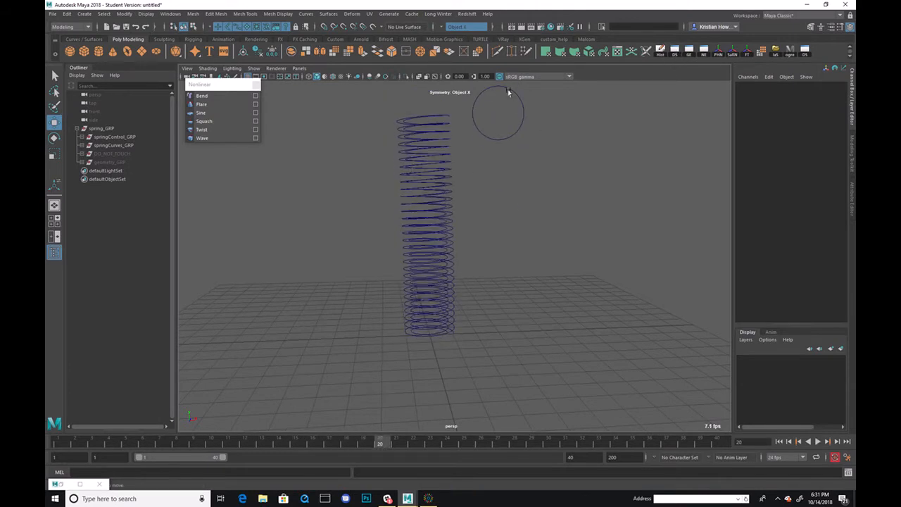
Open the Dope Sheet, select spring_CTL, and bring its keys into view.
click(675, 51)
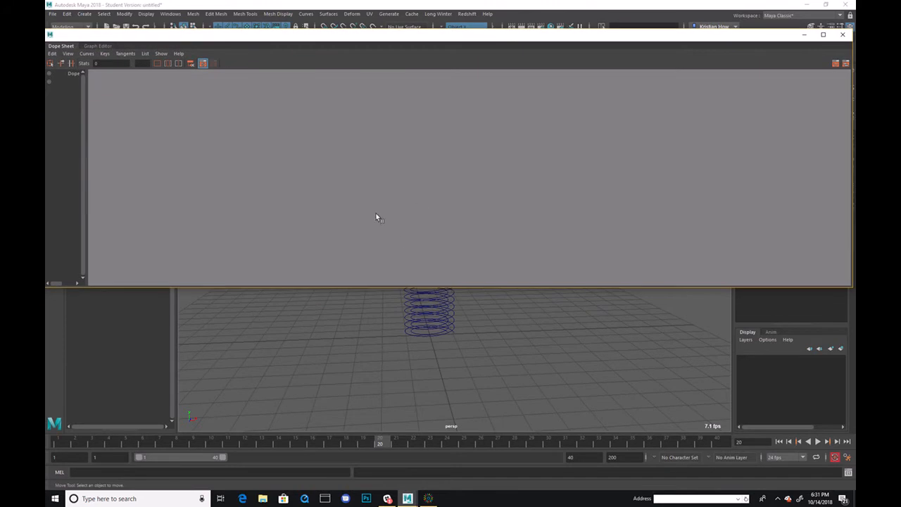
click(835, 63)
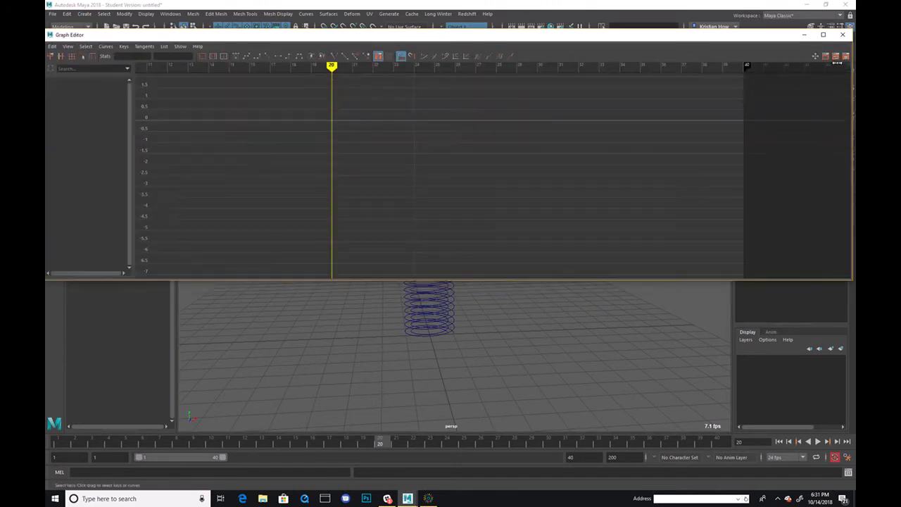
click(847, 65)
click(842, 34)
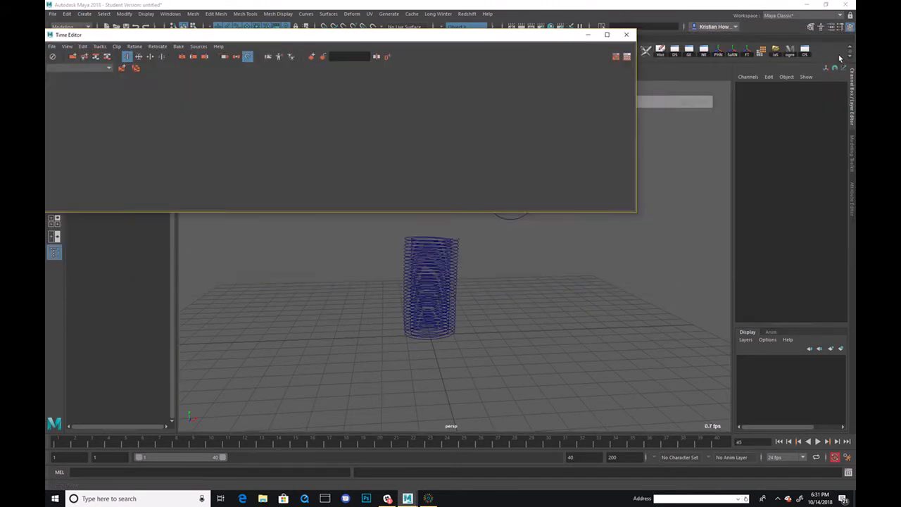
click(617, 57)
click(609, 56)
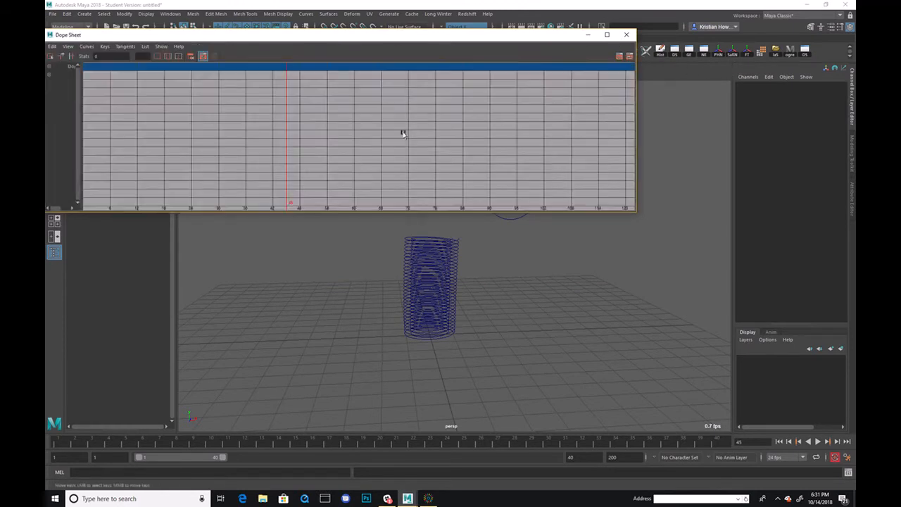
drag(363, 29, 366, 21)
drag(539, 253, 493, 198)
alt+middle_drag(339, 114, 463, 132)
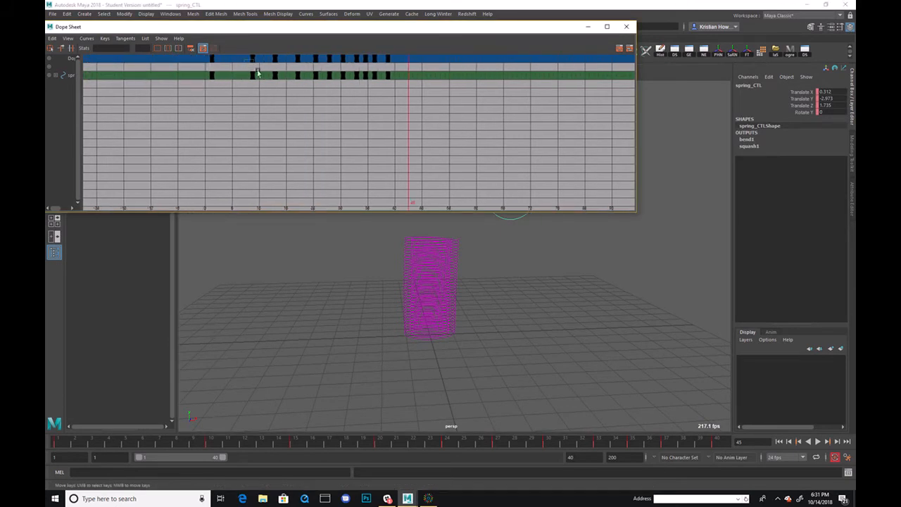
Space out the early bounce keys in the Dope Sheet, moving the frame 15, 20 and 24 keys to frames 17, 24 and 30.
drag(248, 66, 399, 120)
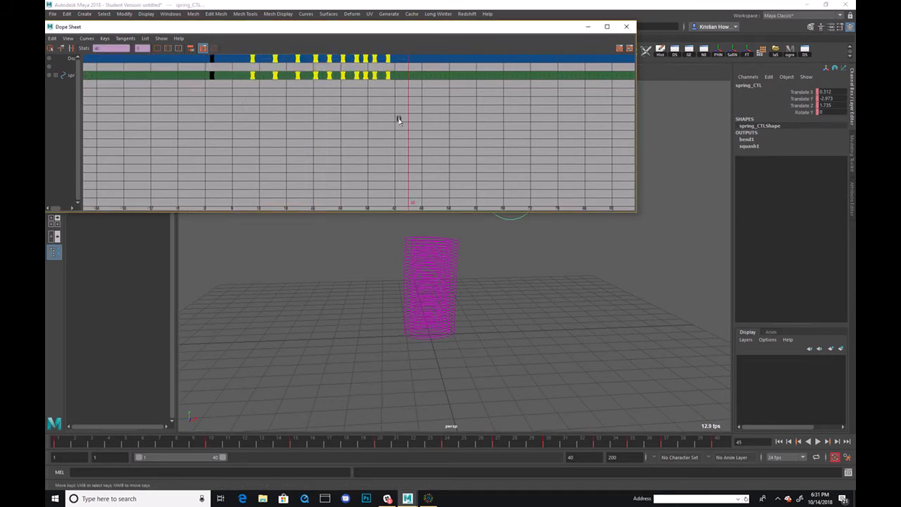
click(271, 77)
drag(261, 62, 403, 143)
middle_drag(288, 113, 298, 111)
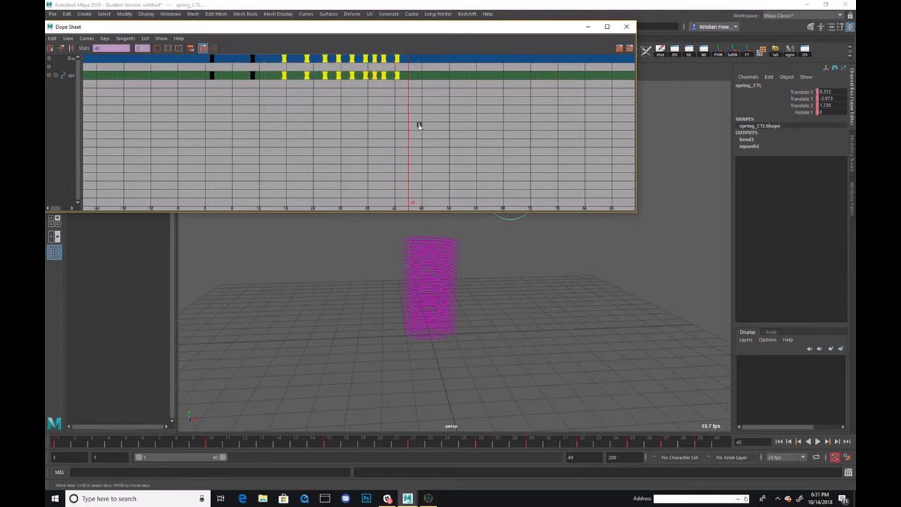
shift+click(285, 59)
middle_drag(295, 94, 338, 105)
shift+click(316, 59)
shift+click(338, 59)
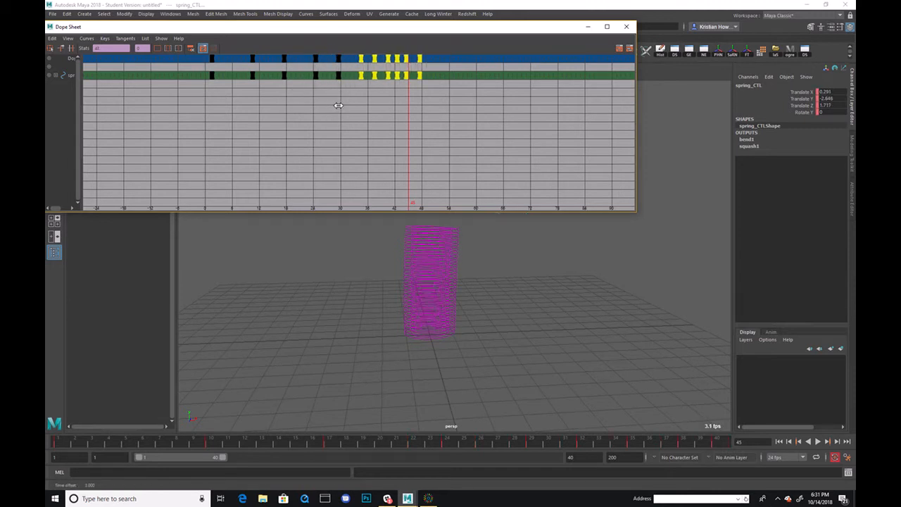
drag(330, 58, 352, 59)
middle_drag(390, 122, 395, 123)
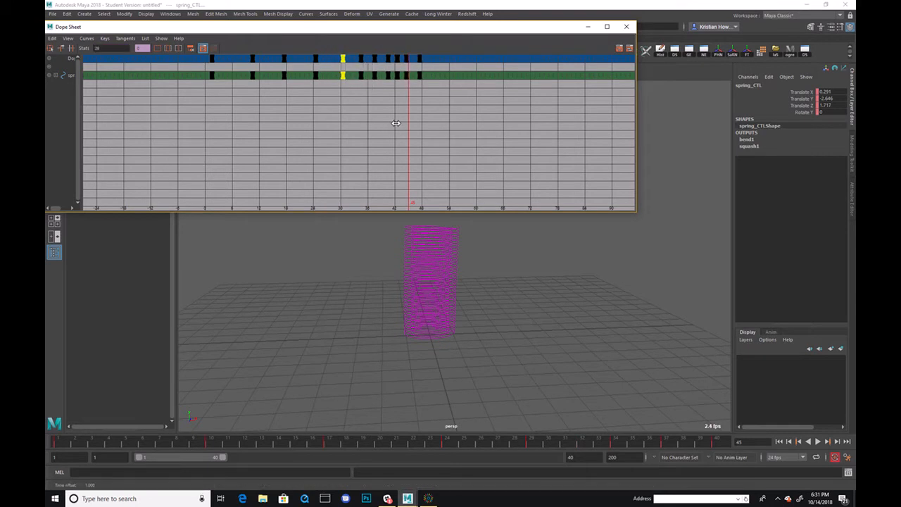
Shift the remaining keys progressively later so they fall on frames 35, 39, 43, 46, 49 and 52.
drag(350, 49, 351, 53)
middle_drag(357, 84, 362, 86)
middle_drag(400, 107, 409, 109)
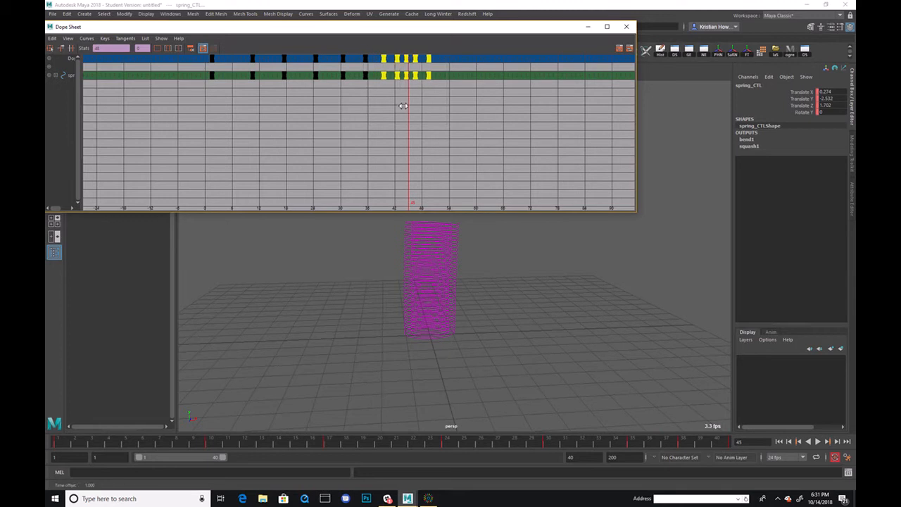
middle_drag(394, 66, 416, 91)
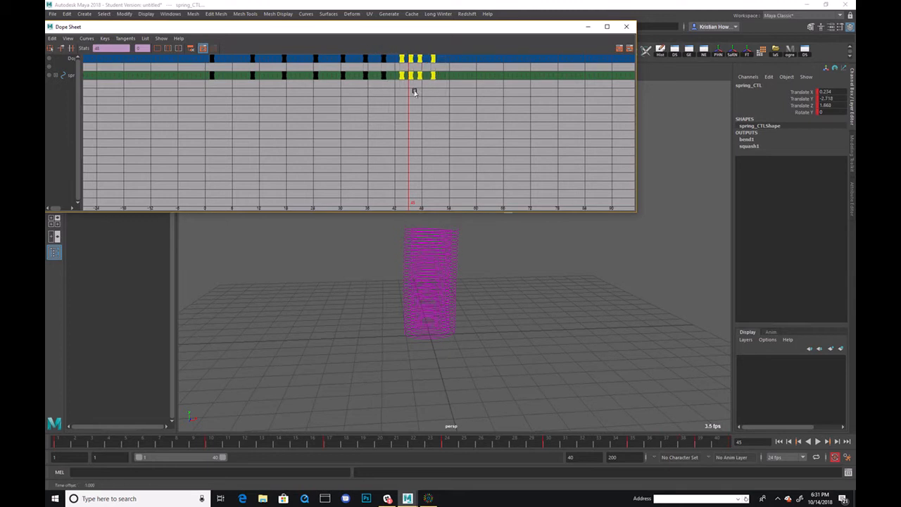
middle_drag(405, 54, 431, 115)
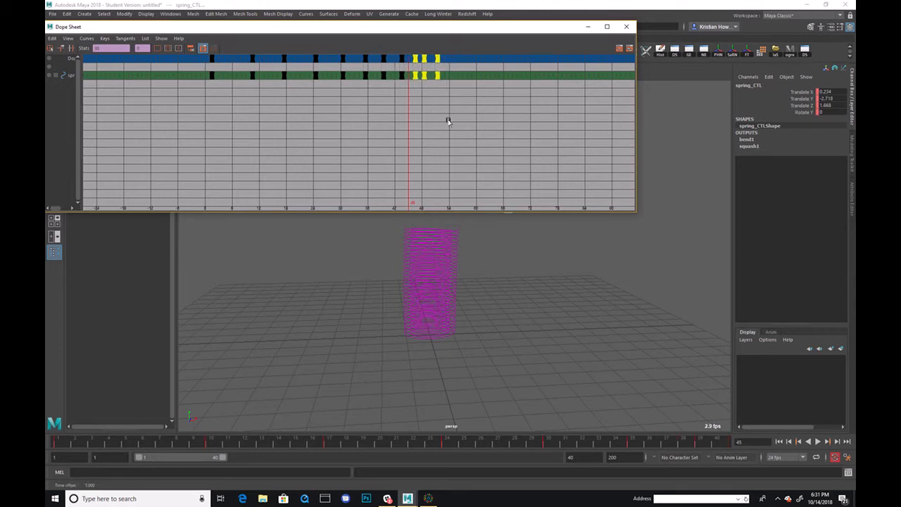
middle_drag(417, 60, 429, 77)
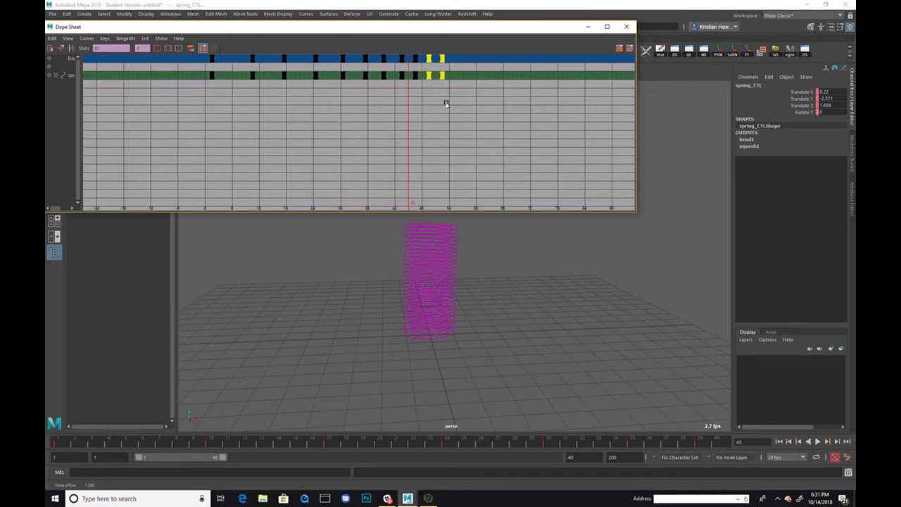
Play the retimed animation, extend the playback range to frame 55, minimize the Dope Sheet, and stop playback.
click(822, 441)
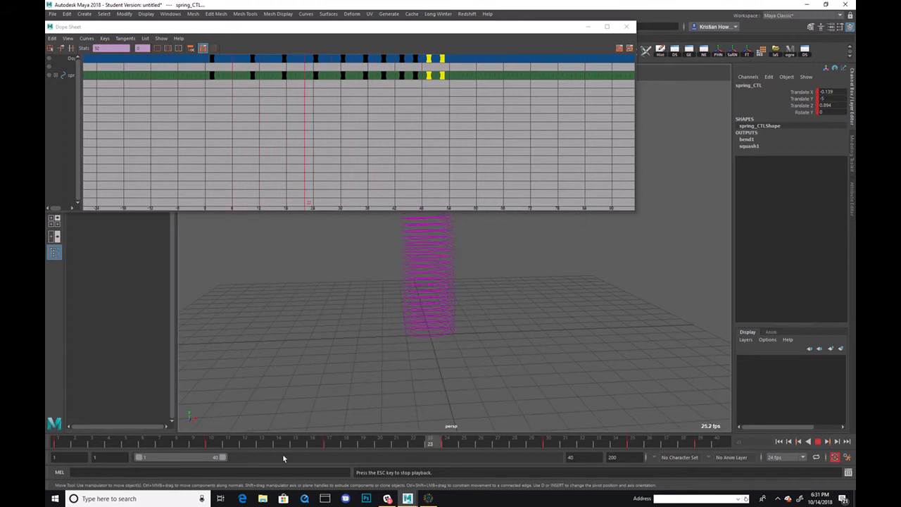
drag(240, 459, 253, 458)
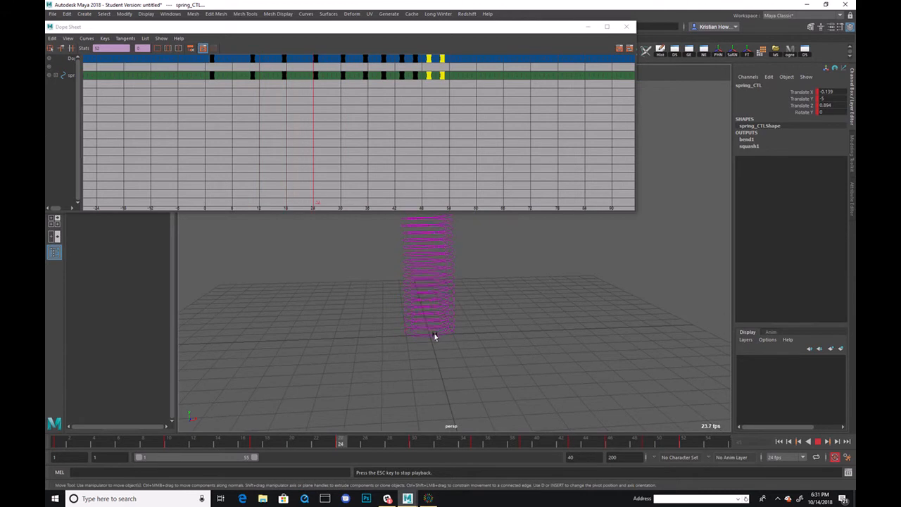
drag(632, 211, 676, 203)
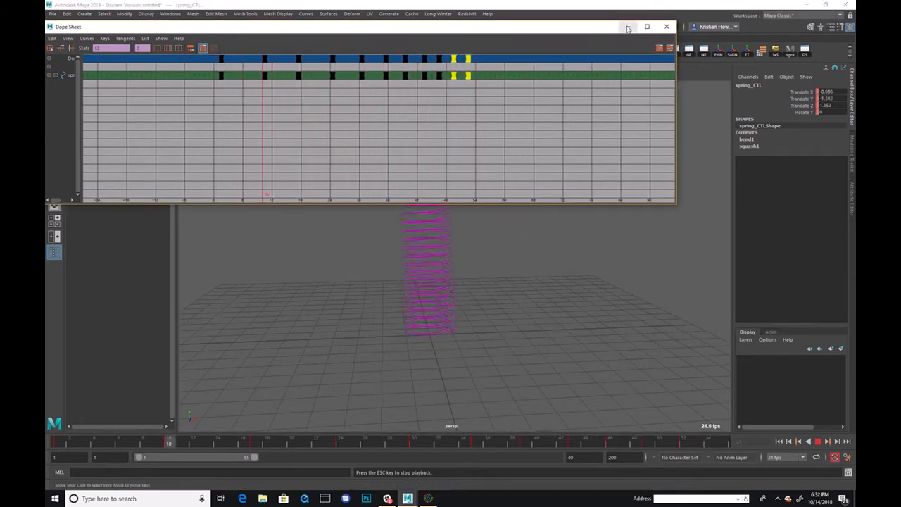
click(627, 26)
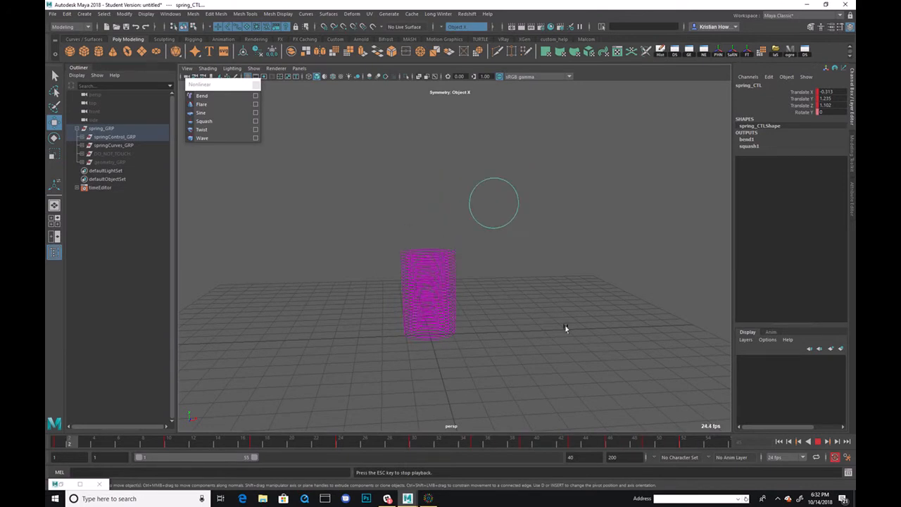
click(817, 441)
Move spring_CTL toward negative X at frame 10 and positive X at frame 24, and play from the start to preview the sway.
mouse_move(181, 443)
mouse_down()
mouse_move(162, 443)
mouse_move(173, 443)
mouse_up()
alt+drag(485, 204, 385, 280)
drag(479, 166, 451, 167)
drag(173, 444, 340, 443)
drag(483, 192, 501, 192)
drag(344, 445, 64, 436)
key(alt+v)
Adjust spring_CTL's sideways position at frames 35, 43 and 49, bringing Translate X to about -0.53 at frame 49.
drag(436, 415, 476, 426)
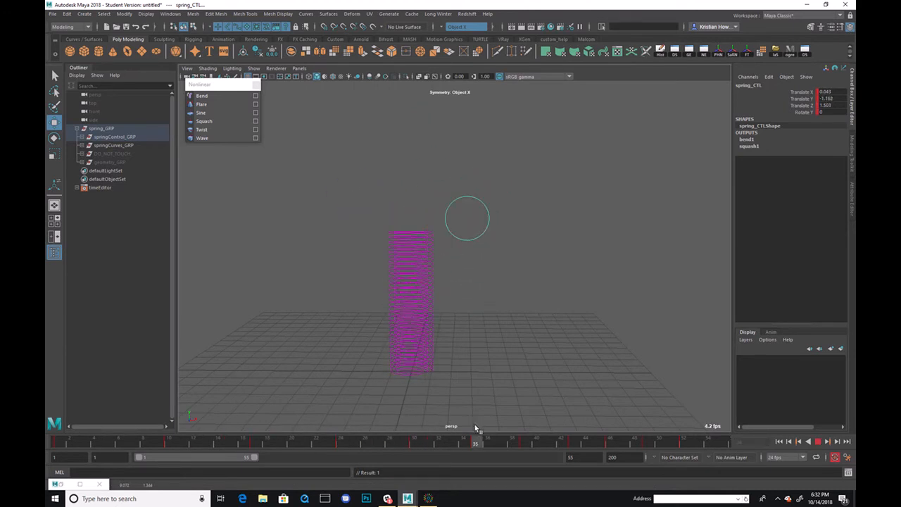
drag(480, 220, 462, 224)
drag(476, 442, 573, 445)
drag(490, 241, 491, 244)
drag(582, 436, 647, 441)
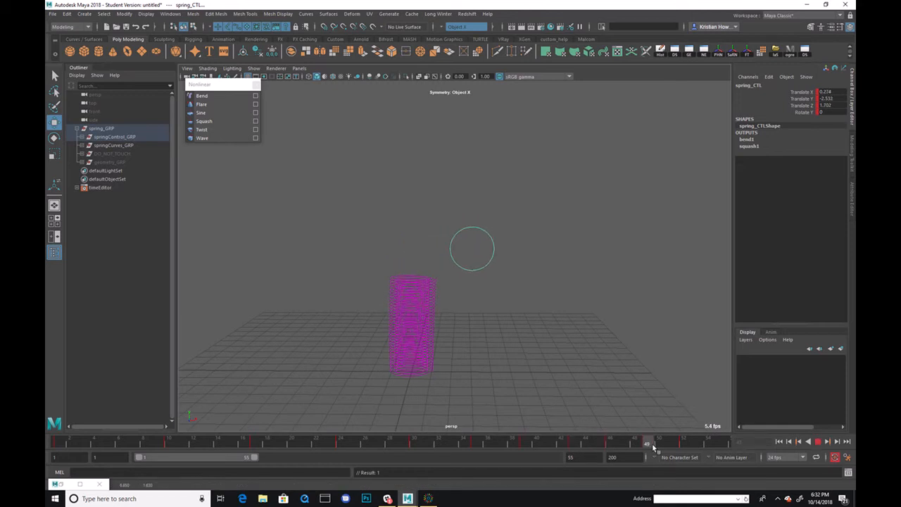
drag(485, 248, 475, 249)
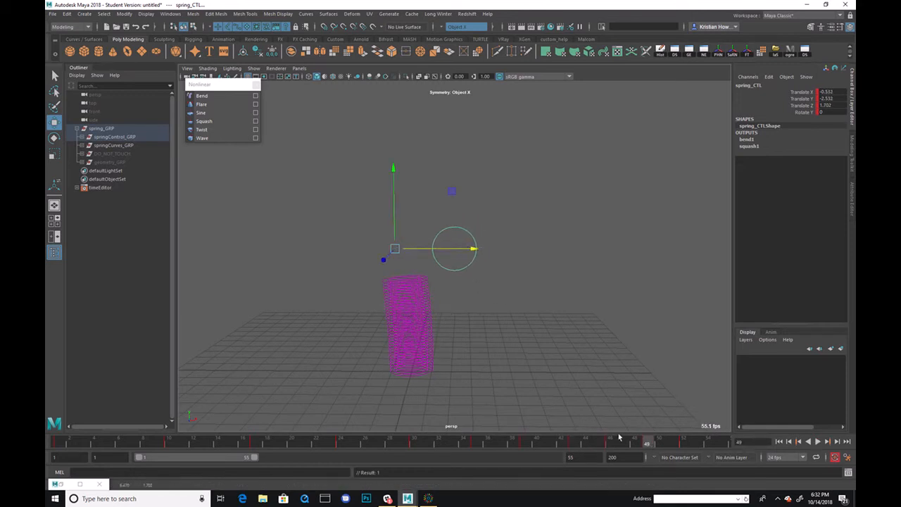
At frame 55, move spring_CTL to about 0.56 in Translate X and -2.75 in Translate Y, and play the animation.
drag(655, 448, 721, 443)
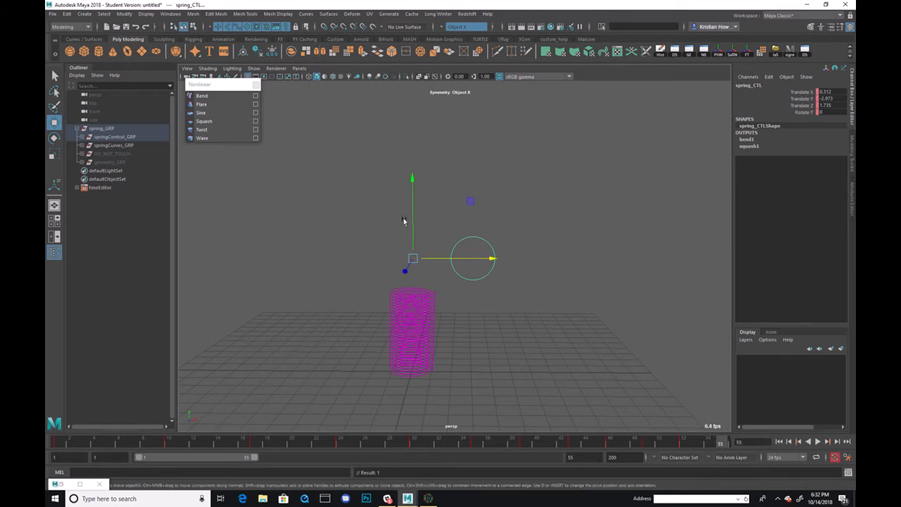
drag(410, 224, 414, 220)
drag(462, 258, 467, 261)
click(818, 441)
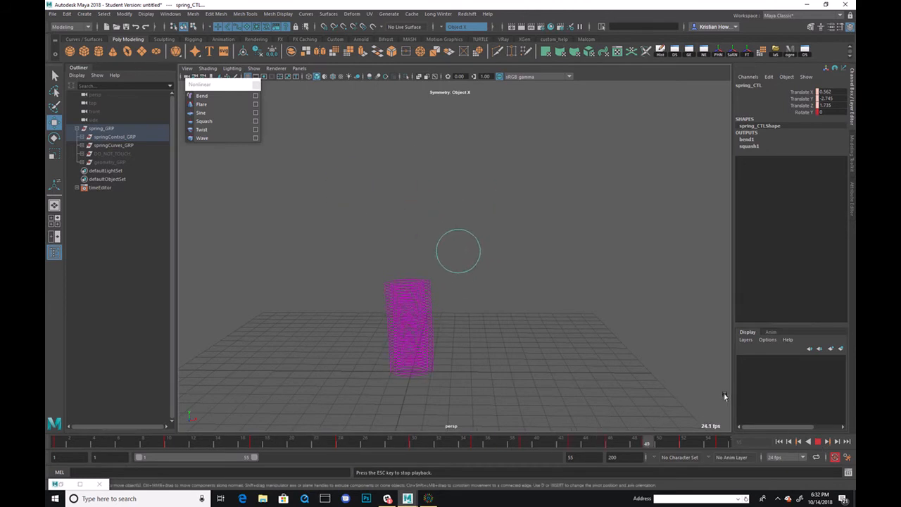
alt+drag(551, 312, 574, 316)
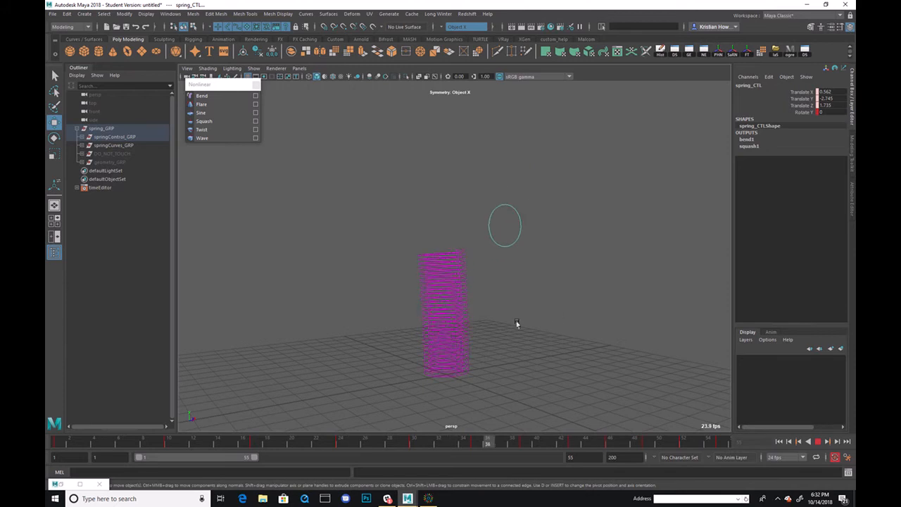
click(819, 441)
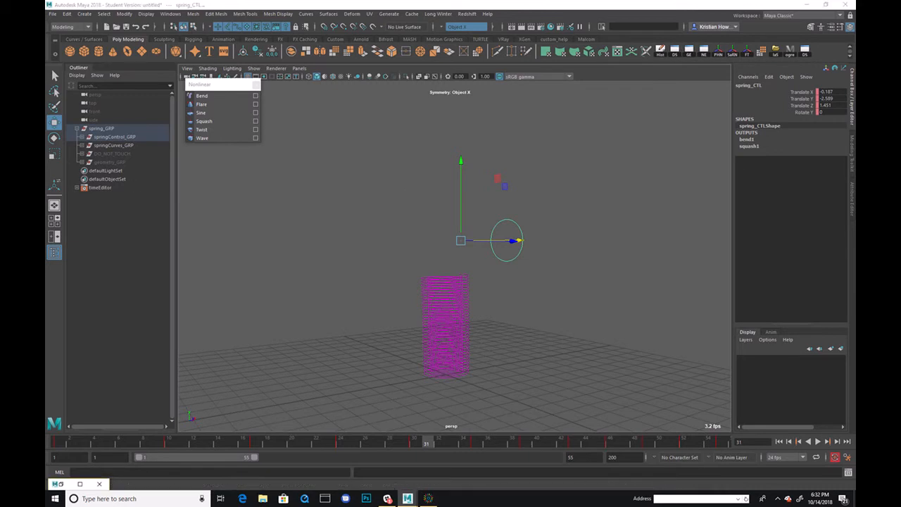
Open the Graph Editor, isolate spring_CTL's Translate Y curve and change all its tangents to Spline.
click(691, 52)
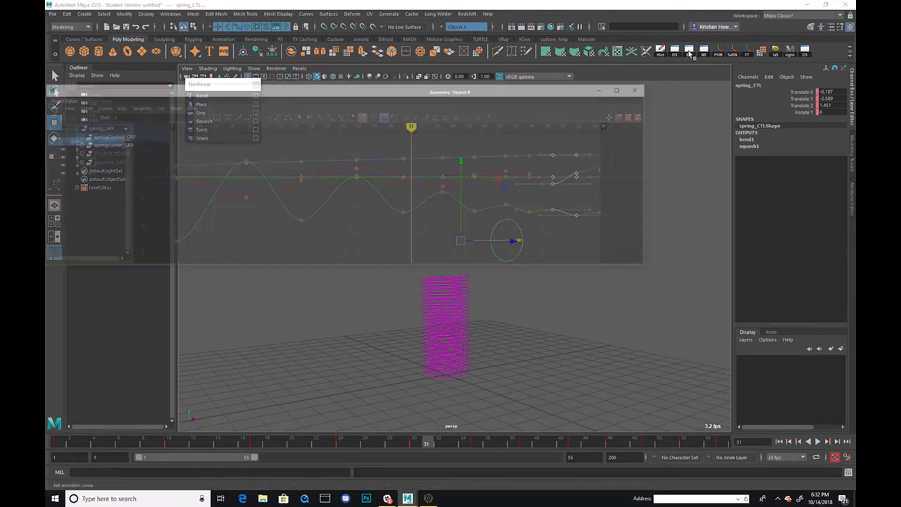
click(90, 97)
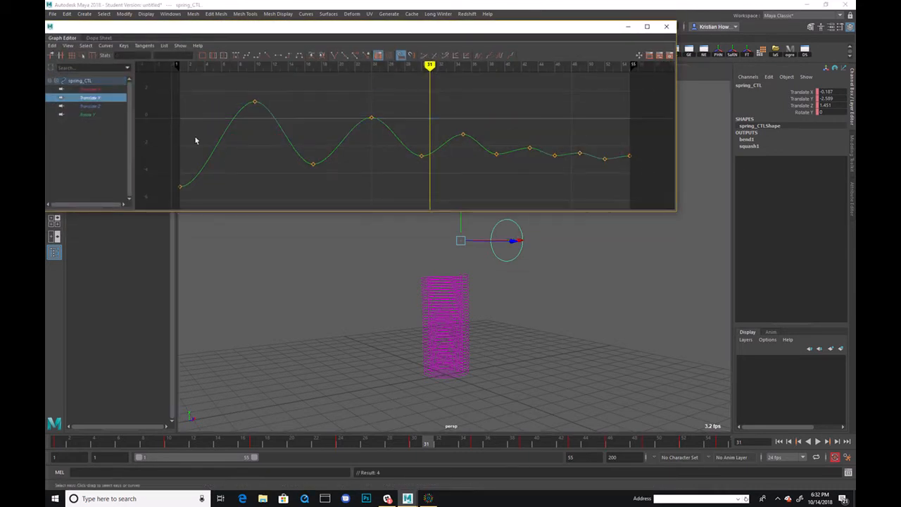
click(290, 128)
right_click(352, 95)
mouse_move(385, 116)
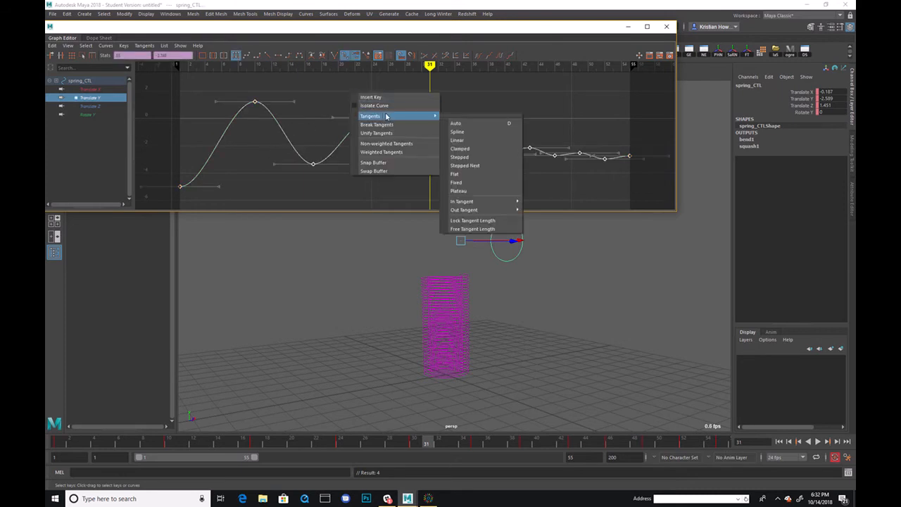
click(490, 132)
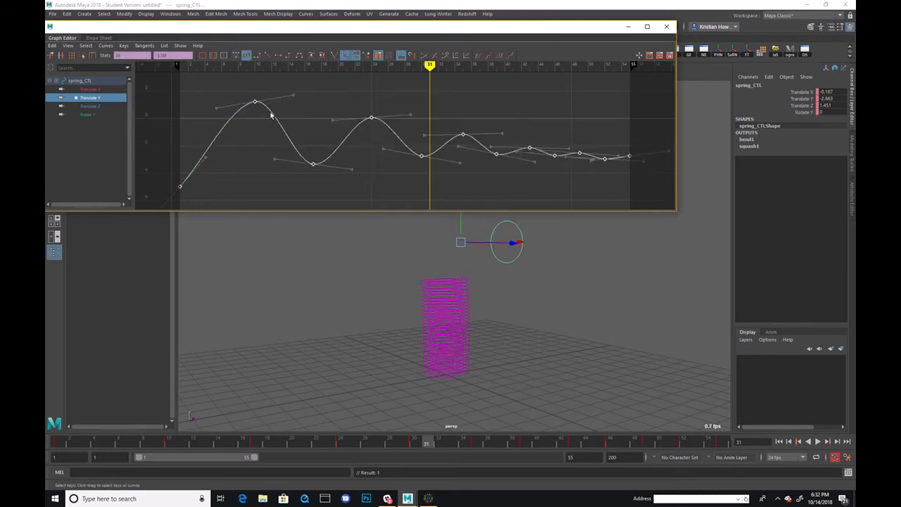
On the Translate Y curve, raise the frame 10 key to about 3.34, lower the frame 17 key and raise the frame 24 key.
drag(244, 90, 265, 113)
shift+middle_drag(261, 144, 263, 116)
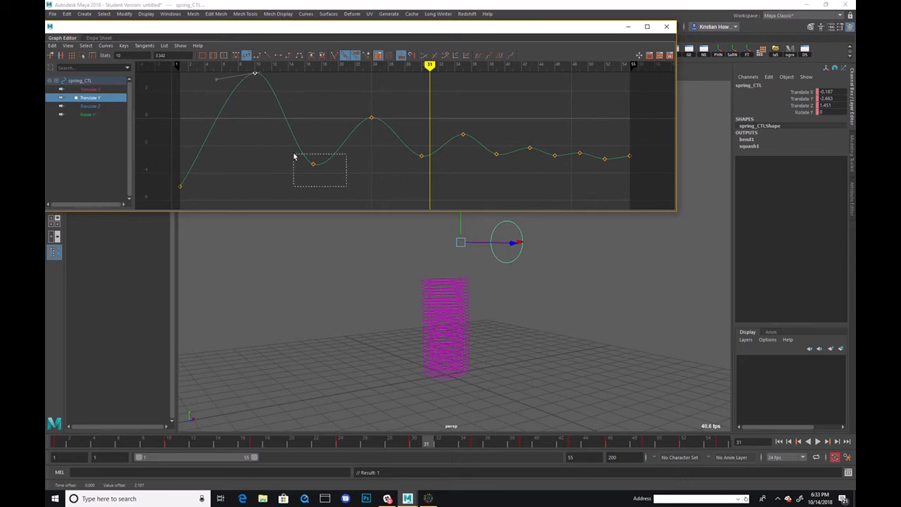
shift+middle_drag(325, 113, 323, 141)
drag(378, 132, 377, 132)
shift+middle_drag(377, 133, 386, 132)
Set the Translate Y trough at frame 17 to about -4.49, lower the frame 30 trough, and raise the peaks at frames 35, 43 and 49.
drag(421, 161, 420, 160)
shift+middle_drag(421, 160, 411, 196)
alt+right_drag(490, 187, 434, 185)
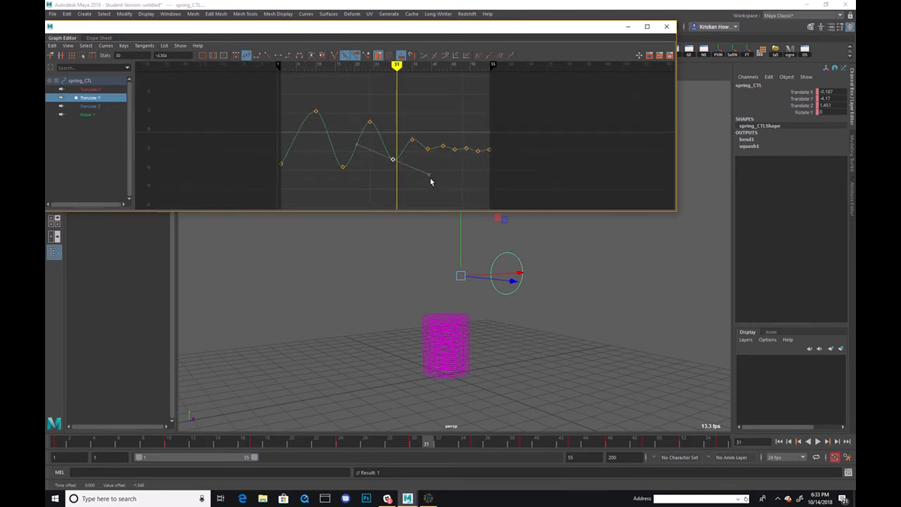
shift+middle_drag(380, 194, 345, 176)
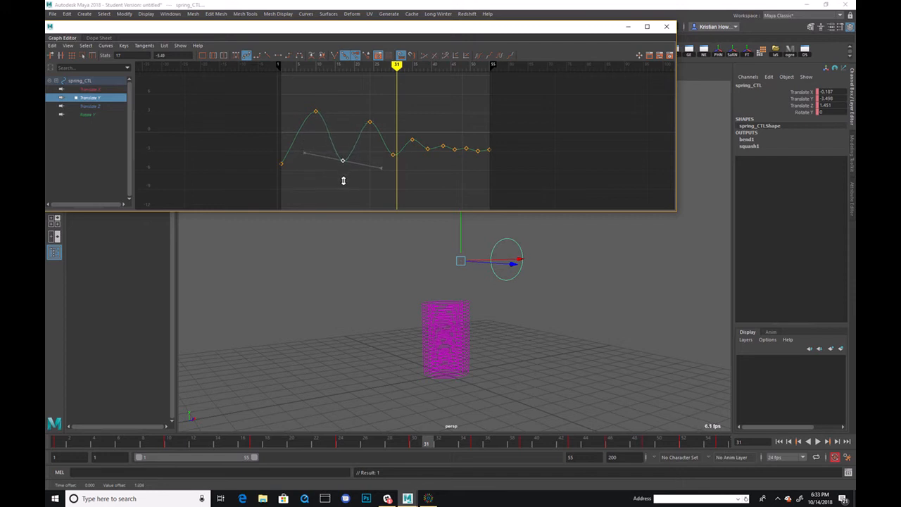
shift+middle_drag(421, 148, 418, 142)
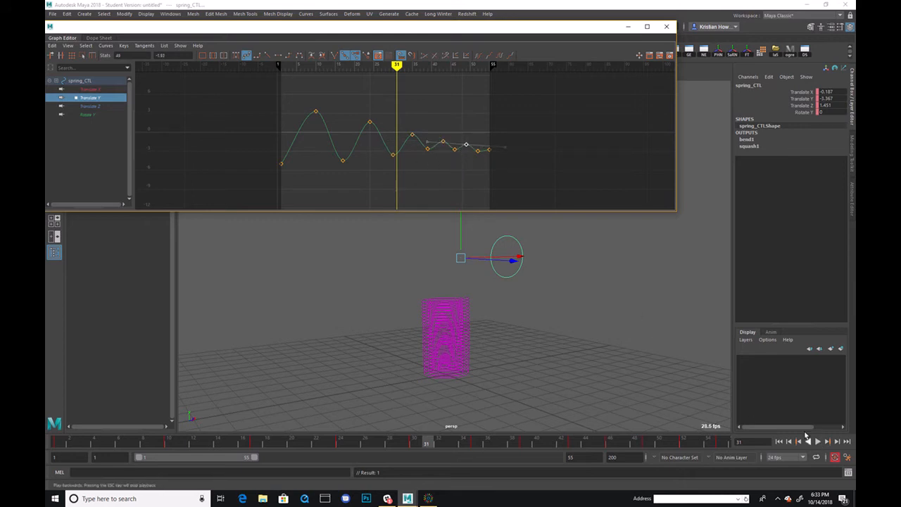
shift+click(369, 122)
shift+middle_drag(385, 140, 386, 128)
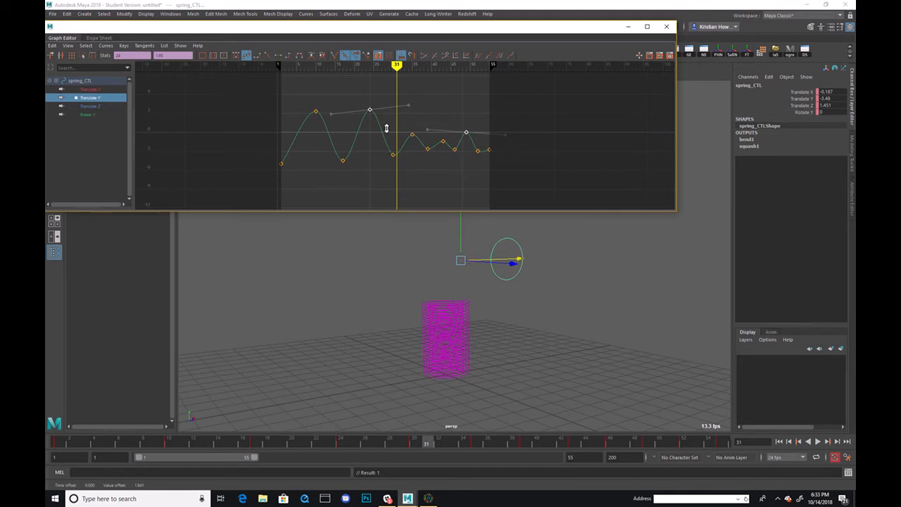
key(ctrl+z)
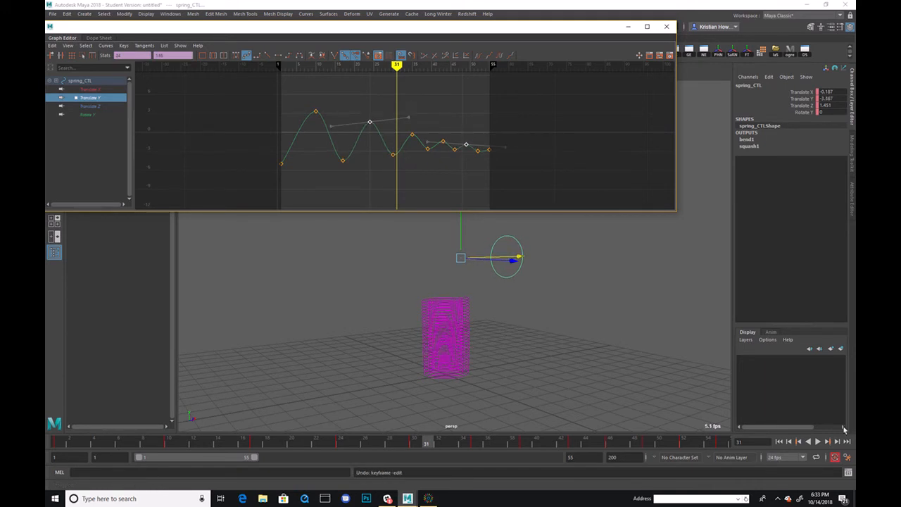
Play the revised bounce with the Graph Editor minimized and stop playback on frame 17 to inspect the compressed spring.
click(817, 441)
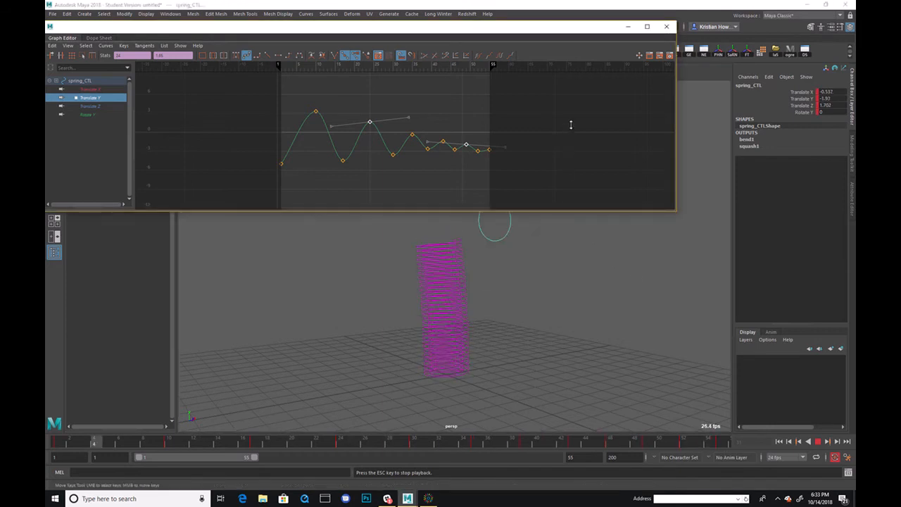
click(628, 27)
alt+drag(659, 270, 659, 245)
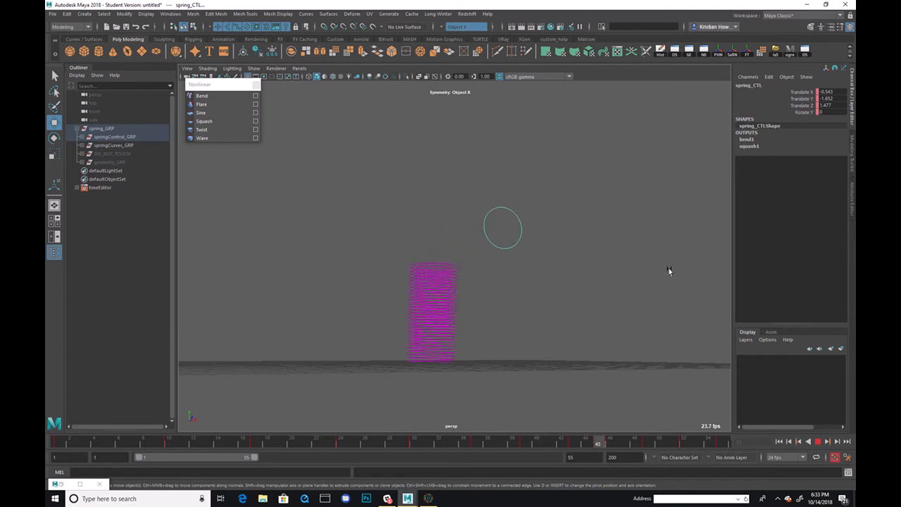
key(Escape)
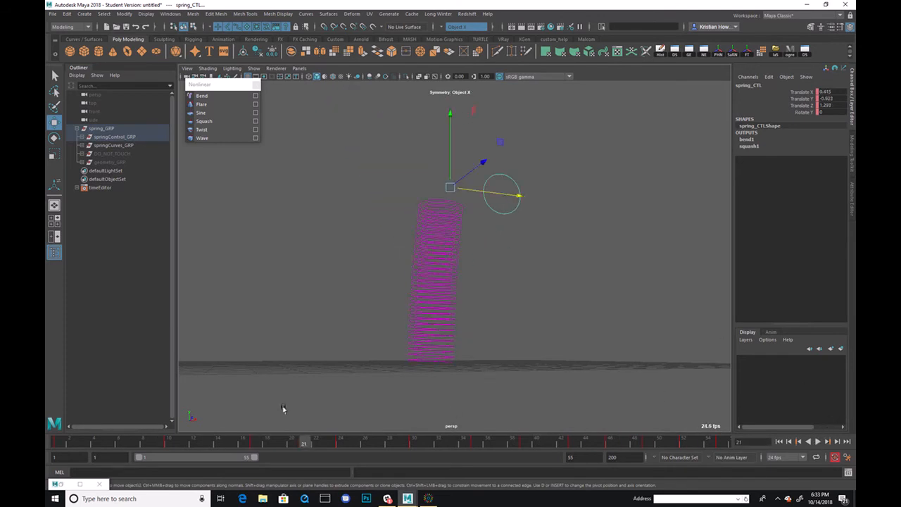
key(alt+v)
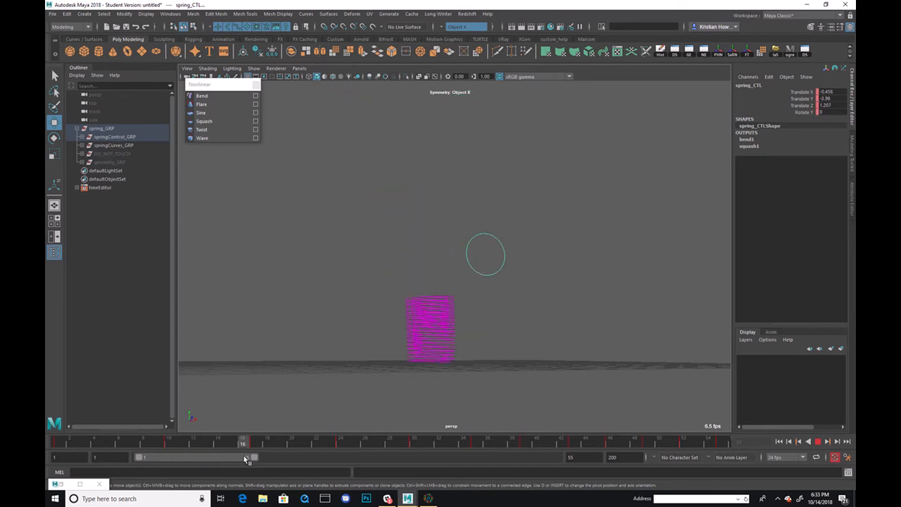
key(Escape)
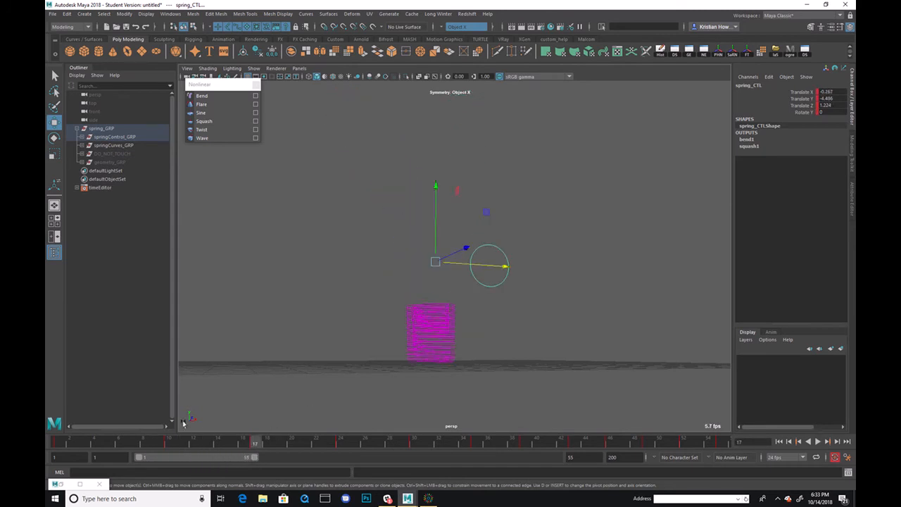
Raise the Translate Y troughs, bringing frame 17 to about -1.68 and frame 55 to about -2.33, and play the result.
click(80, 484)
click(414, 332)
shift+middle_drag(422, 354, 428, 303)
drag(453, 304, 453, 304)
shift+middle_drag(454, 305, 477, 313)
shift+middle_drag(533, 336, 527, 312)
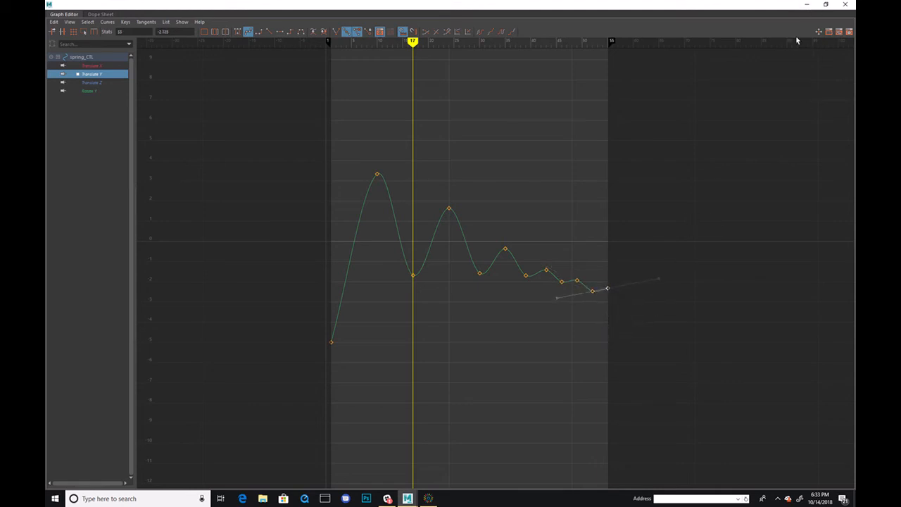
click(808, 6)
click(815, 441)
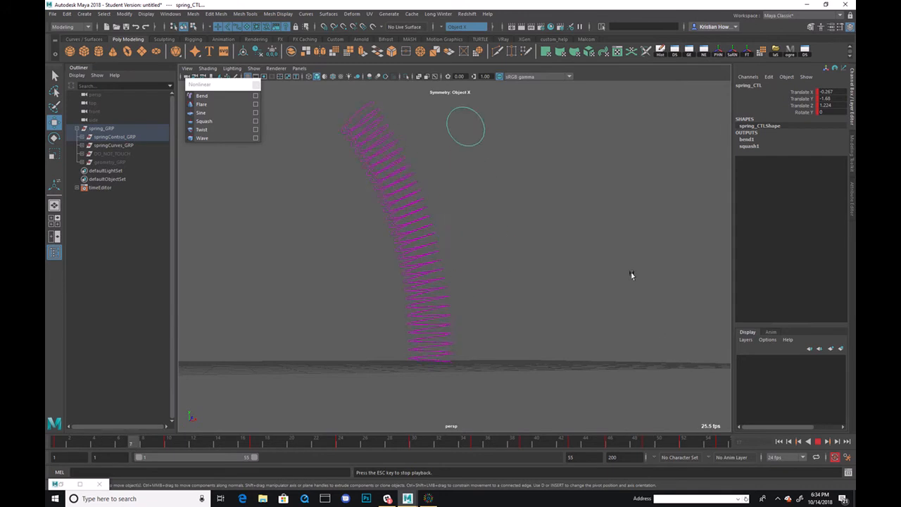
click(818, 442)
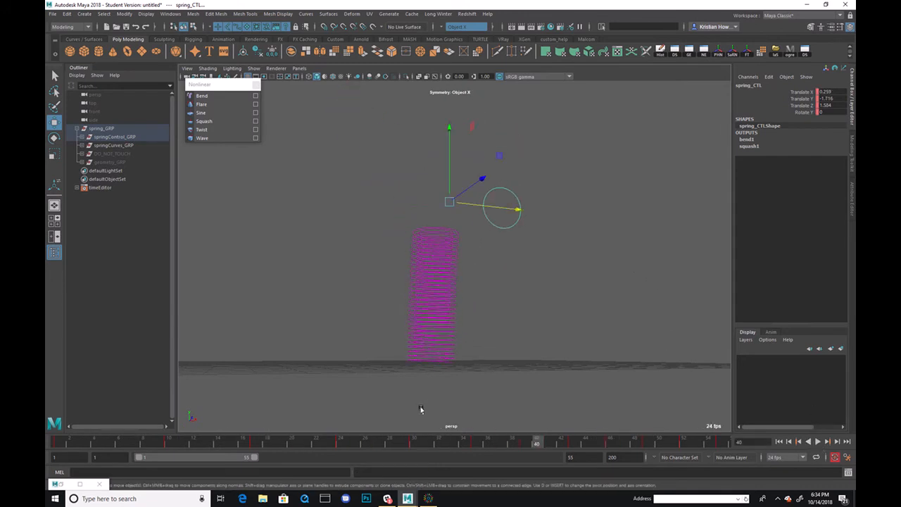
Move spring_CTL toward positive X at frame 10 to reduce the spring's lean, and play the animation.
click(90, 442)
key(alt+v)
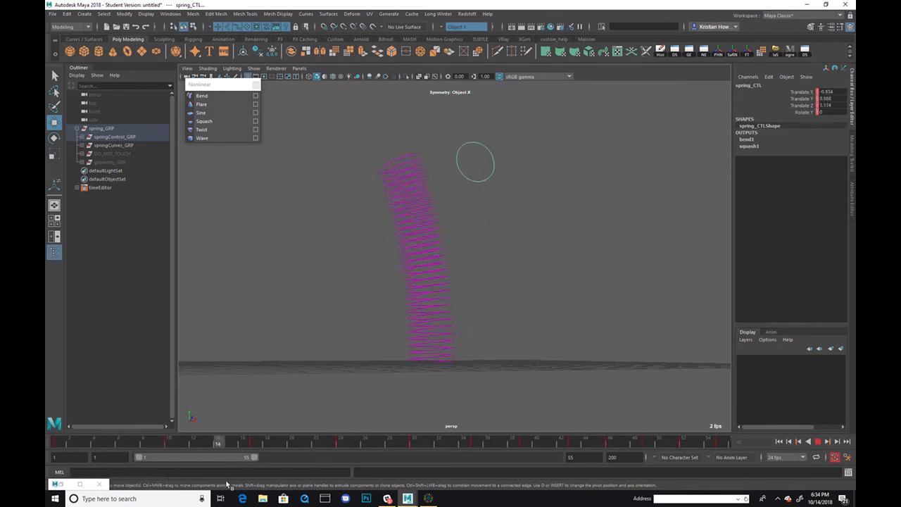
drag(243, 486, 169, 484)
drag(480, 112, 505, 118)
key(alt+v)
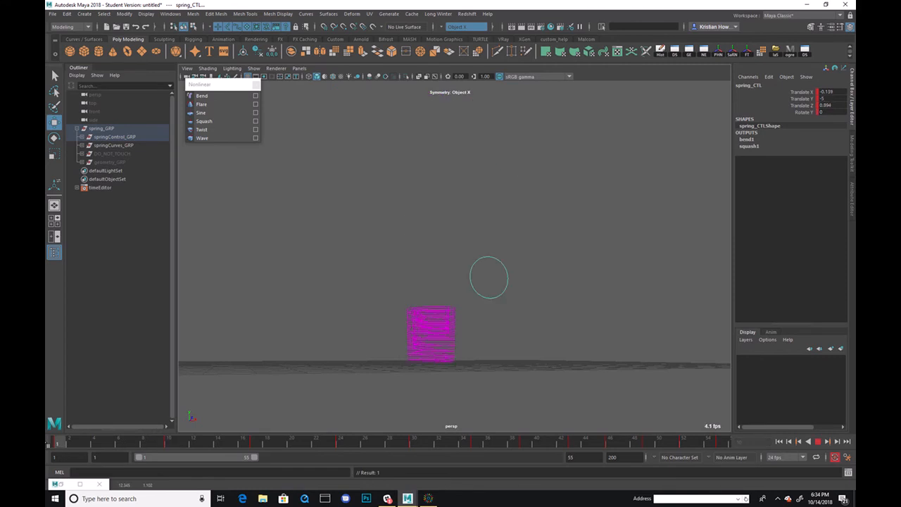
key(alt+v)
click(818, 440)
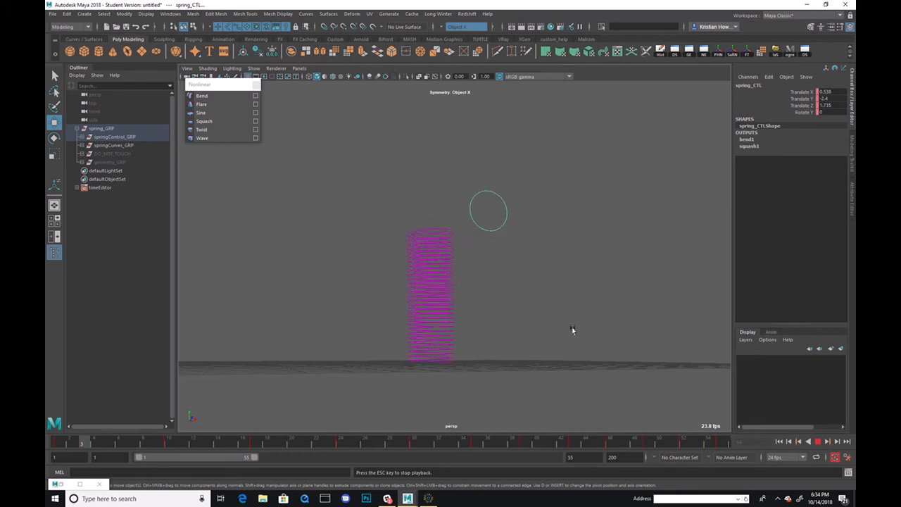
key(alt+v)
Raise spring_CTL at frame 6 to a Translate Y above 3.9 for a higher initial stretch, and play the animation.
click(117, 442)
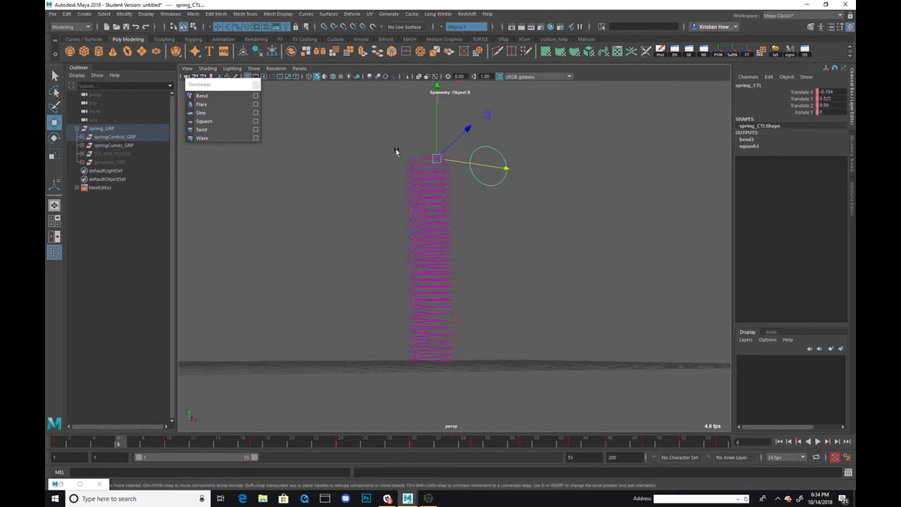
drag(436, 136, 437, 72)
alt+middle_drag(398, 265, 389, 331)
alt+right_drag(389, 331, 392, 243)
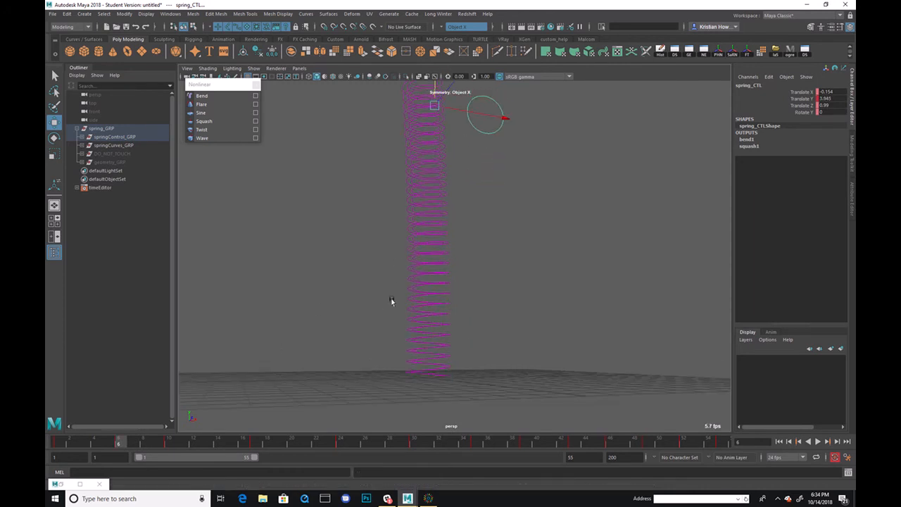
drag(434, 166, 432, 146)
key(alt+v)
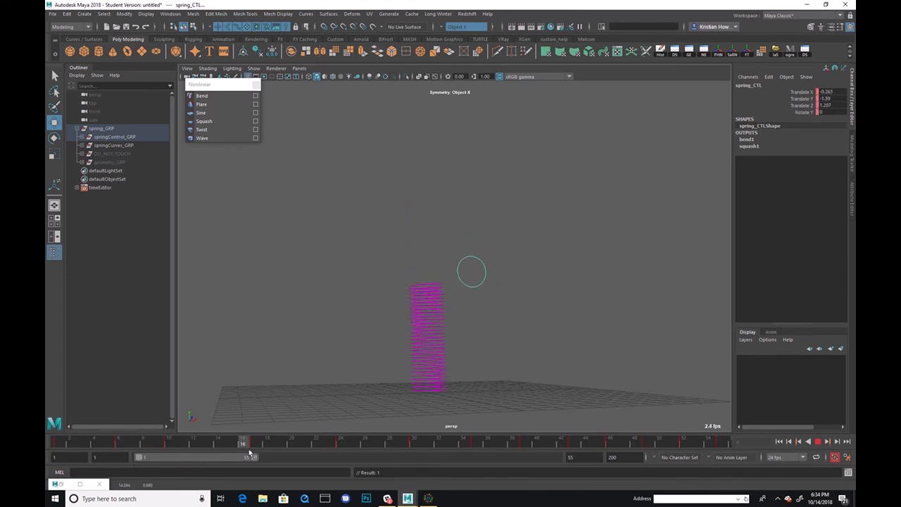
drag(317, 448, 384, 447)
drag(478, 458, 662, 476)
click(824, 442)
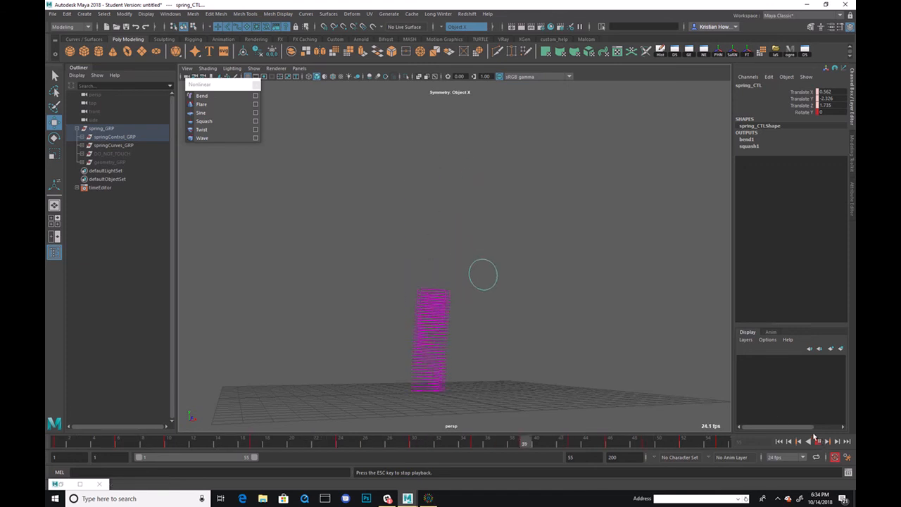
Deselect the control, review the looping spring from different angles, and stop playback.
click(523, 324)
alt+drag(523, 324, 509, 340)
alt+right_drag(509, 340, 590, 296)
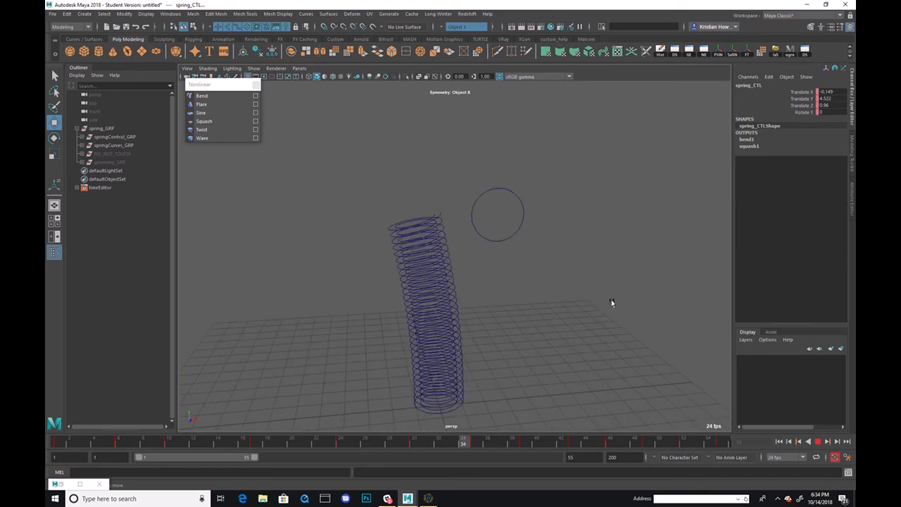
alt+middle_drag(599, 342, 609, 323)
alt+drag(610, 324, 590, 310)
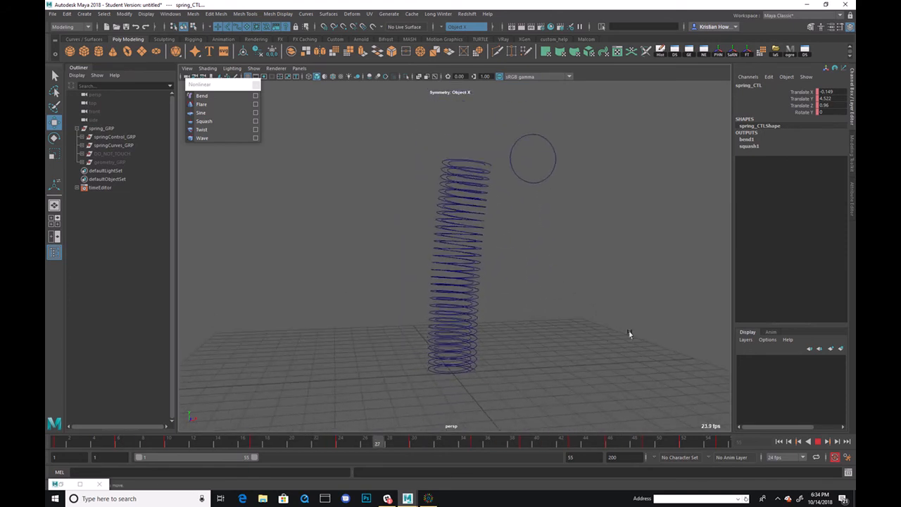
click(817, 441)
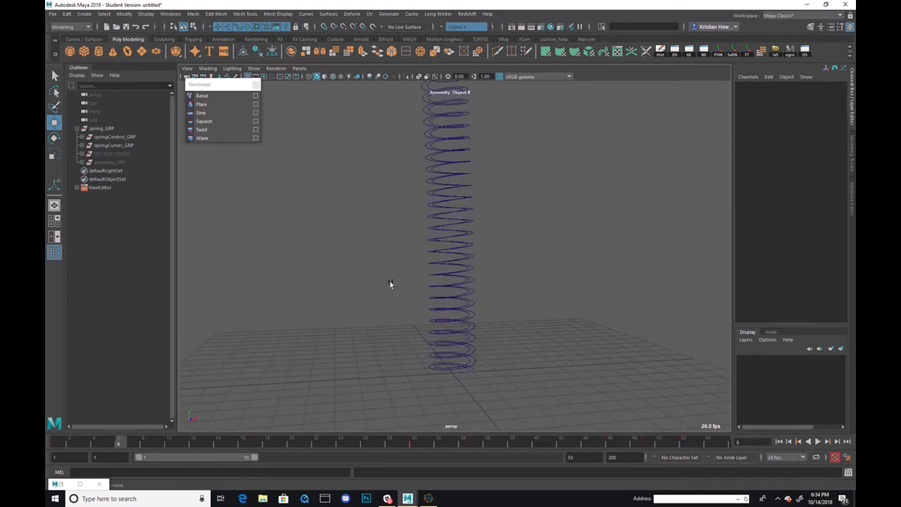
Expand geometry_GRP, make it visible to show the spring mesh, and clear the selection.
click(82, 162)
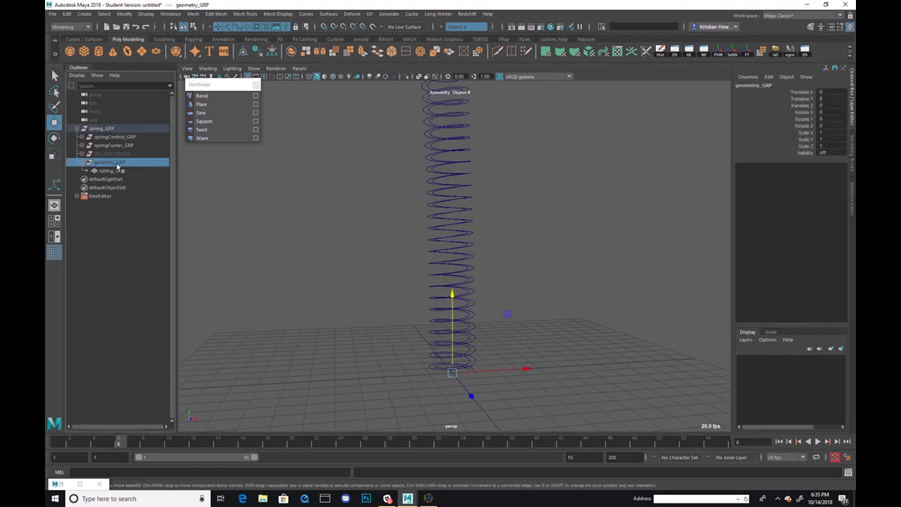
key(h)
click(566, 230)
alt+middle_drag(567, 232, 571, 303)
alt+drag(571, 303, 554, 319)
alt+right_drag(553, 319, 537, 285)
alt+drag(537, 285, 610, 319)
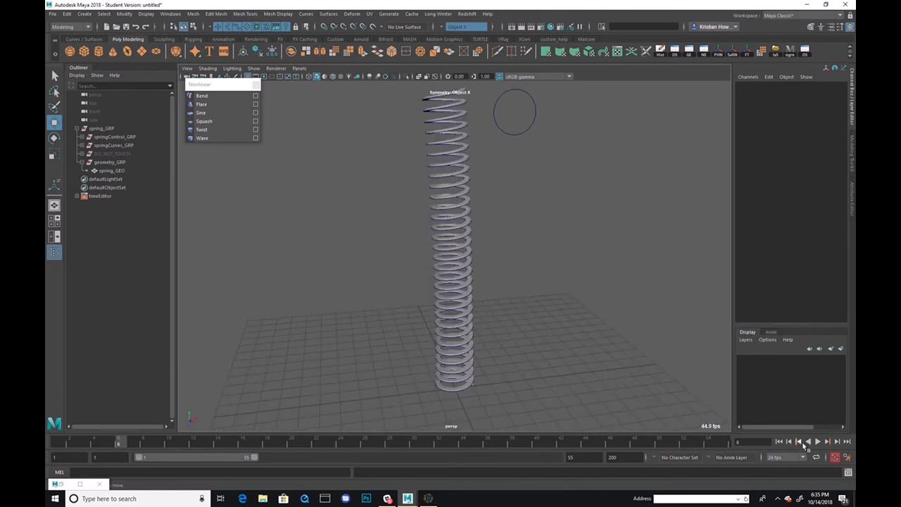
Play the bounce with the spring mesh visible and stop playback at frame 30.
click(818, 442)
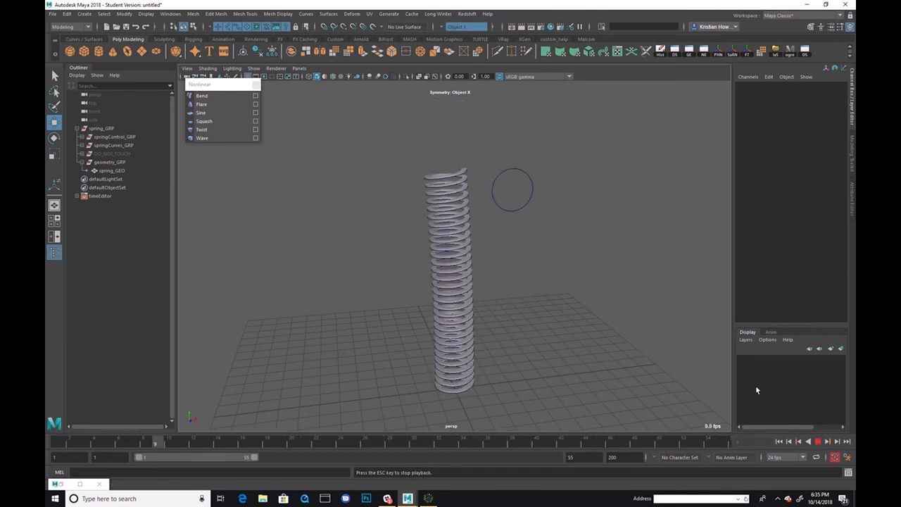
click(820, 441)
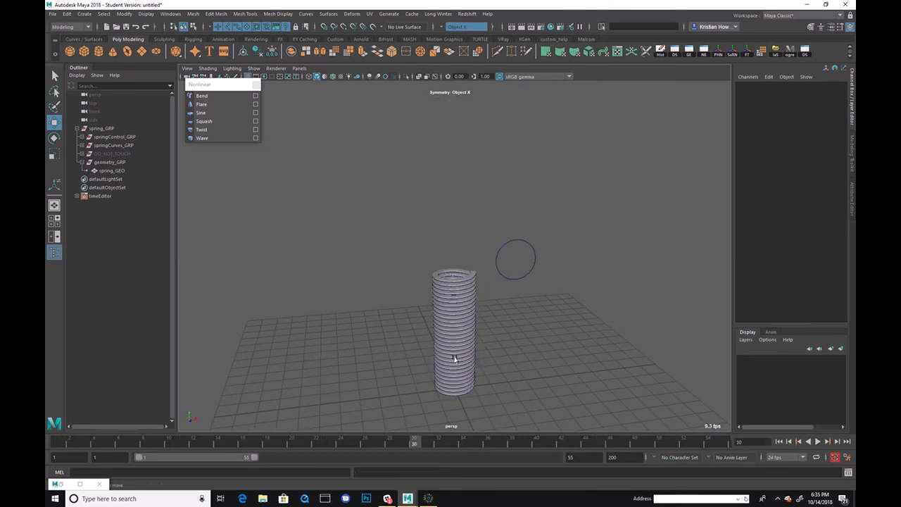
click(428, 498)
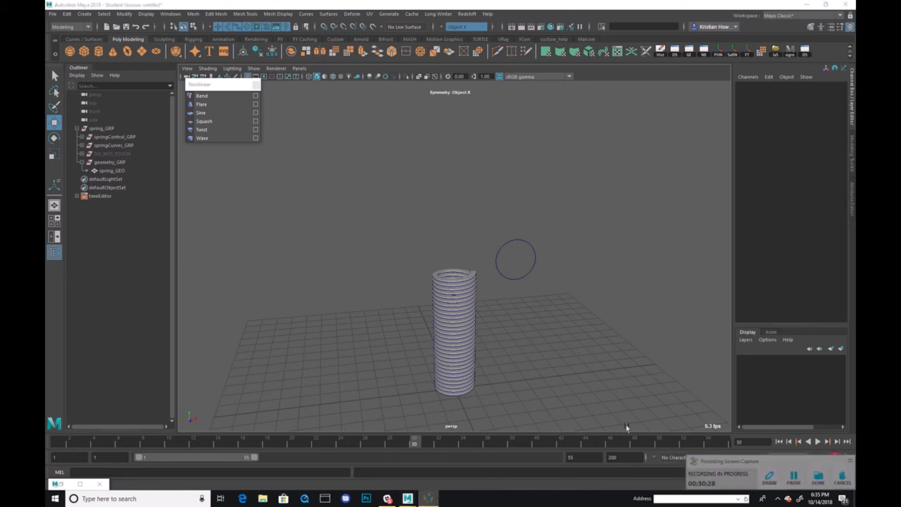